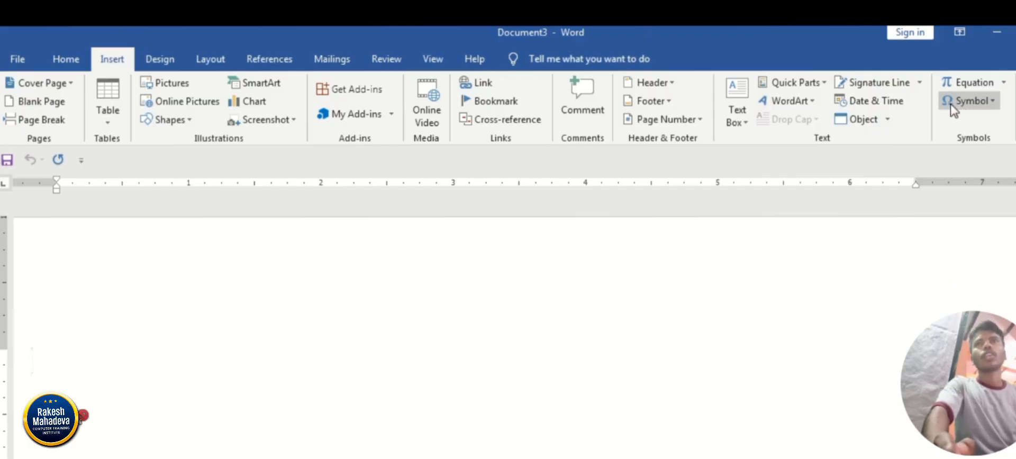
Open the full symbol collection and browse the characters of the normal text font.
click(976, 103)
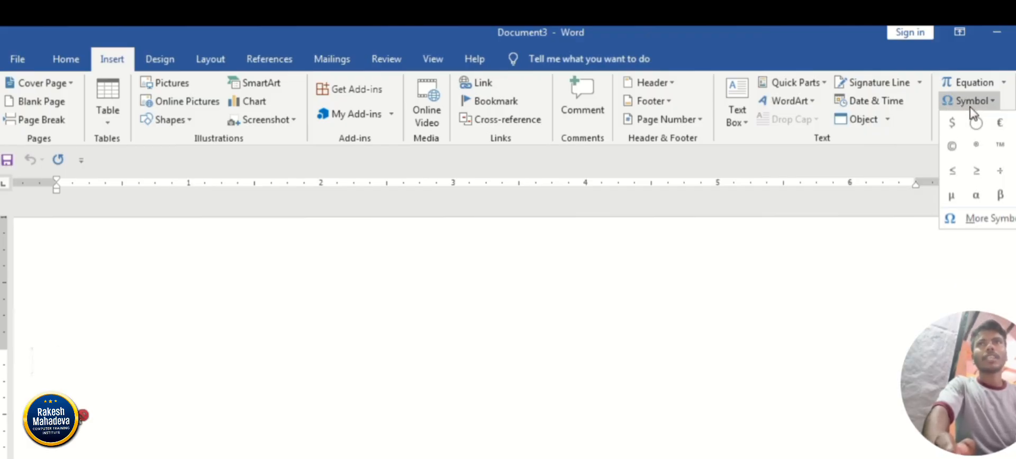
click(1003, 223)
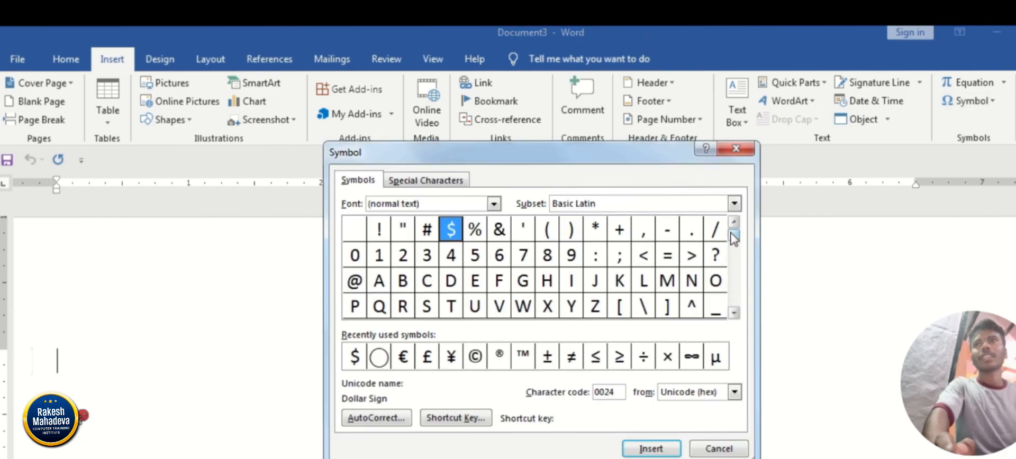
drag(731, 234, 732, 237)
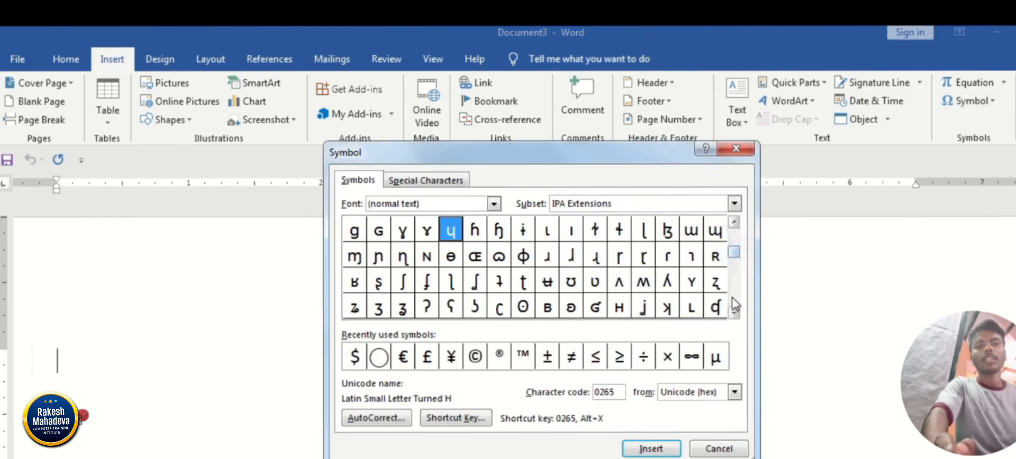
click(733, 316)
click(733, 316)
click(734, 316)
click(733, 316)
click(733, 317)
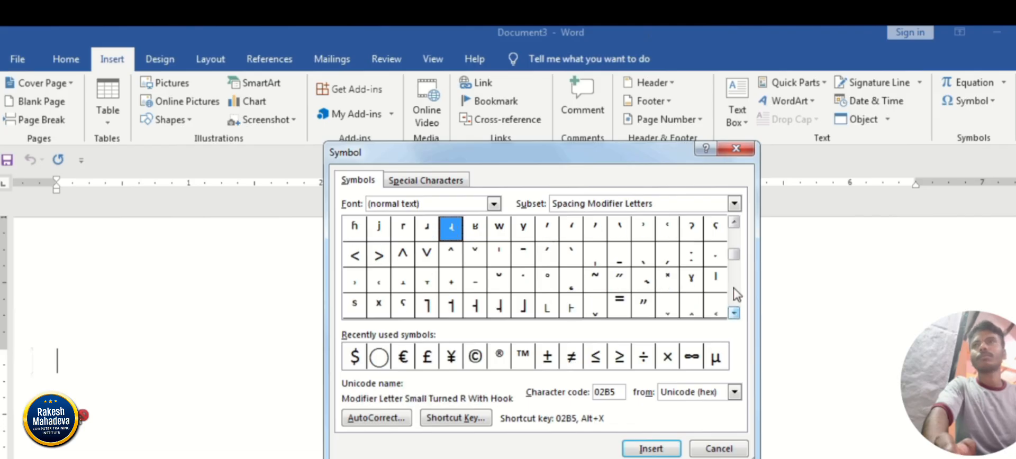
drag(732, 290, 737, 238)
click(735, 234)
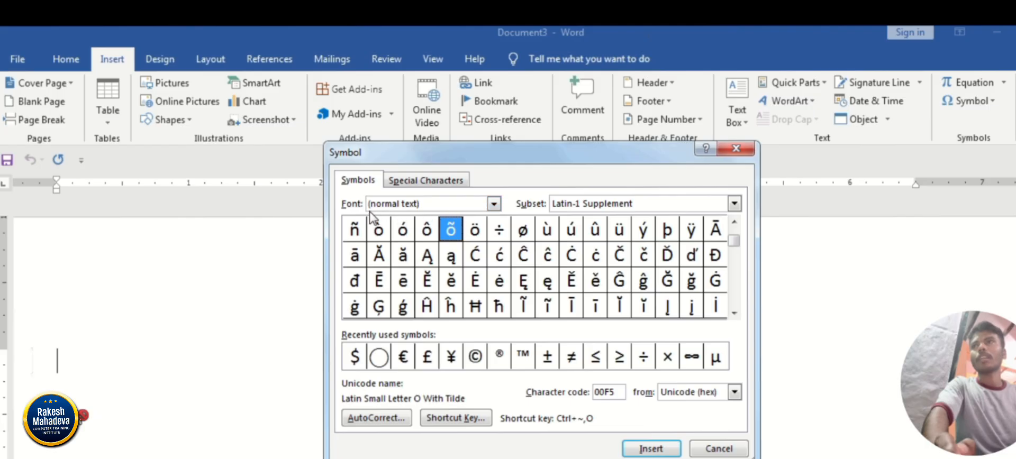
Set the symbol font to Webdings.
click(494, 205)
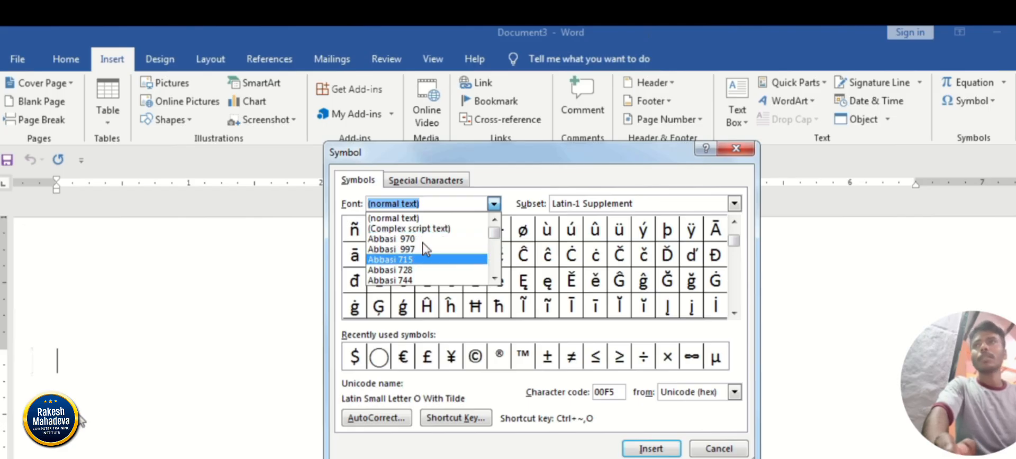
click(493, 277)
click(493, 278)
click(493, 277)
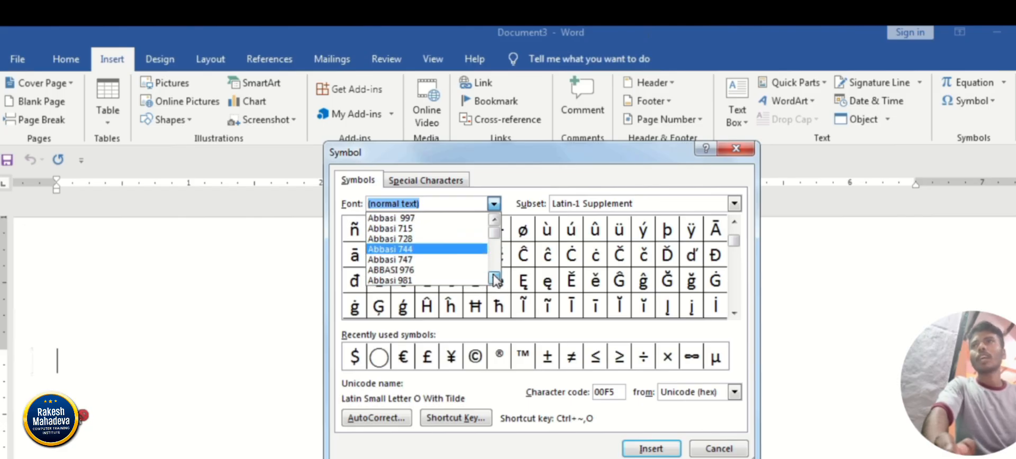
drag(493, 238, 495, 269)
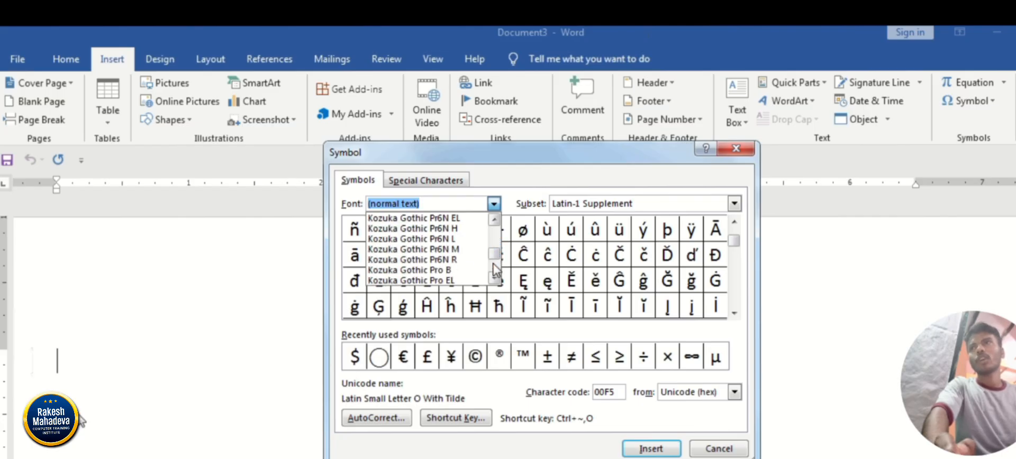
click(494, 276)
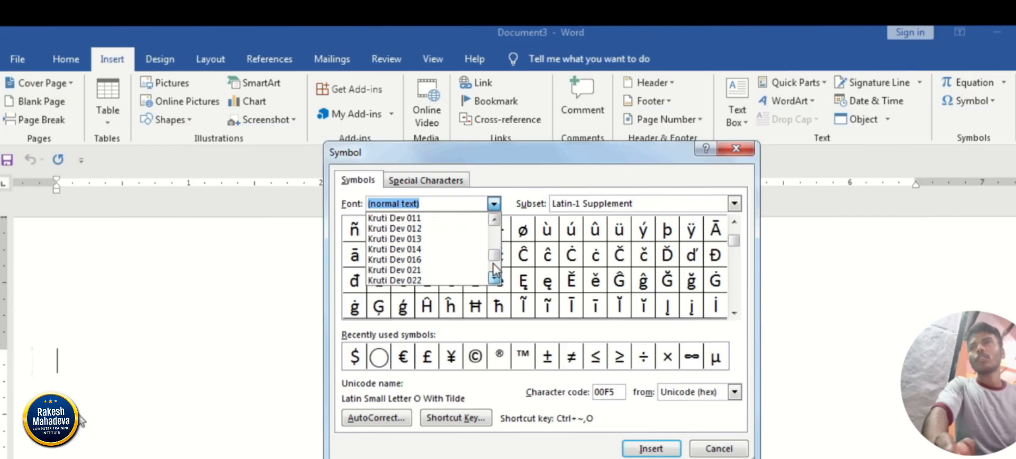
click(493, 264)
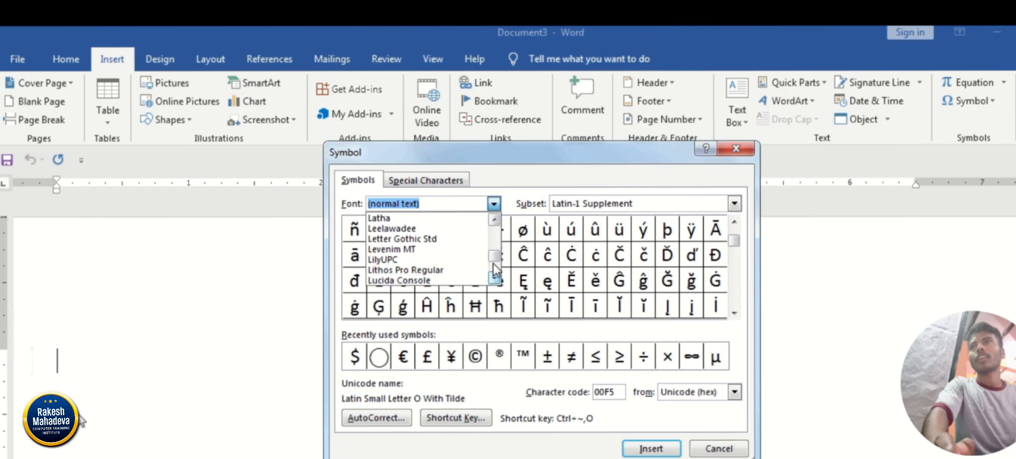
click(494, 275)
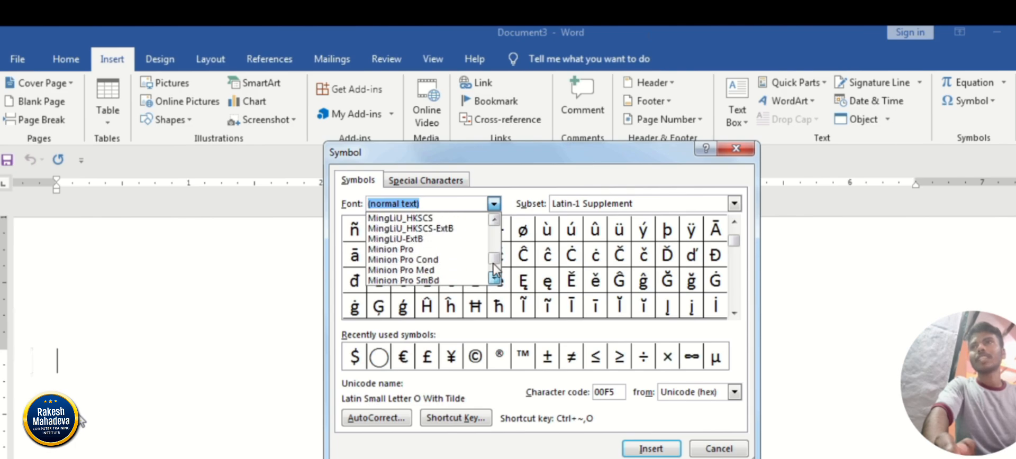
click(494, 275)
click(493, 275)
click(493, 274)
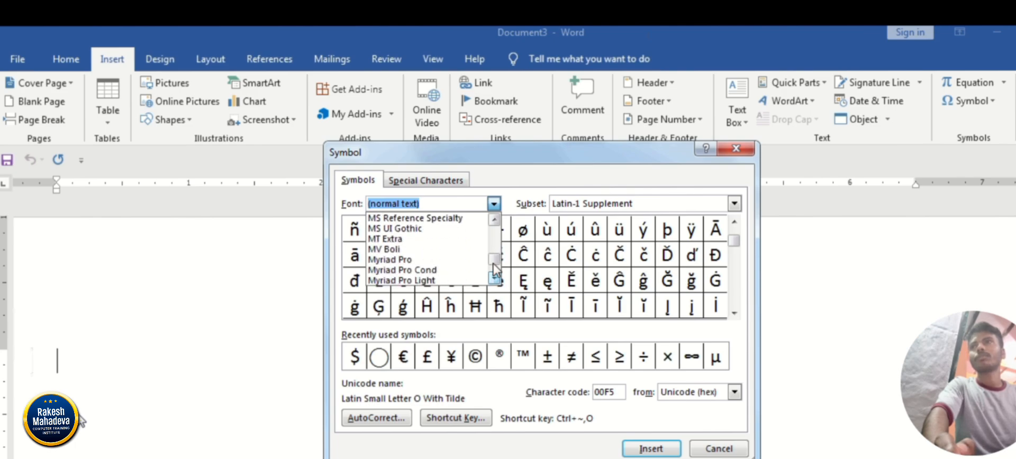
click(494, 275)
click(494, 274)
click(493, 275)
click(494, 274)
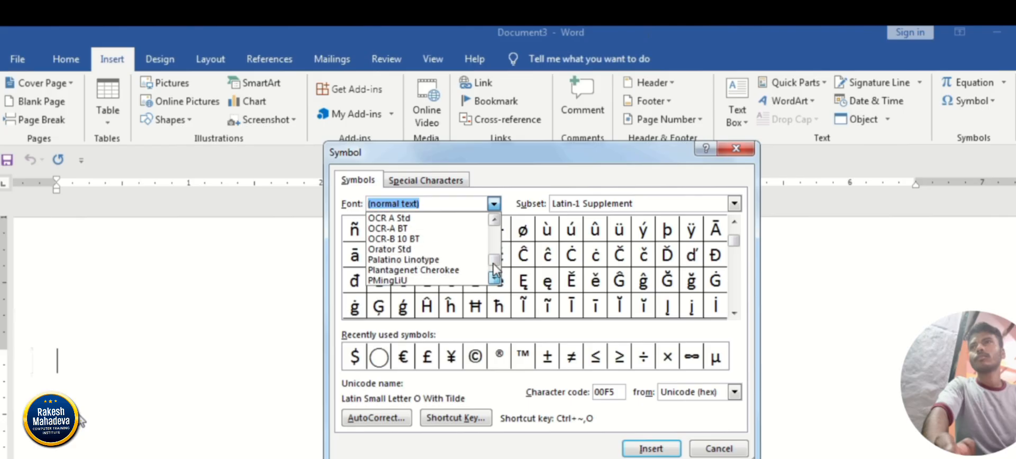
click(493, 275)
click(493, 269)
click(493, 270)
click(493, 270)
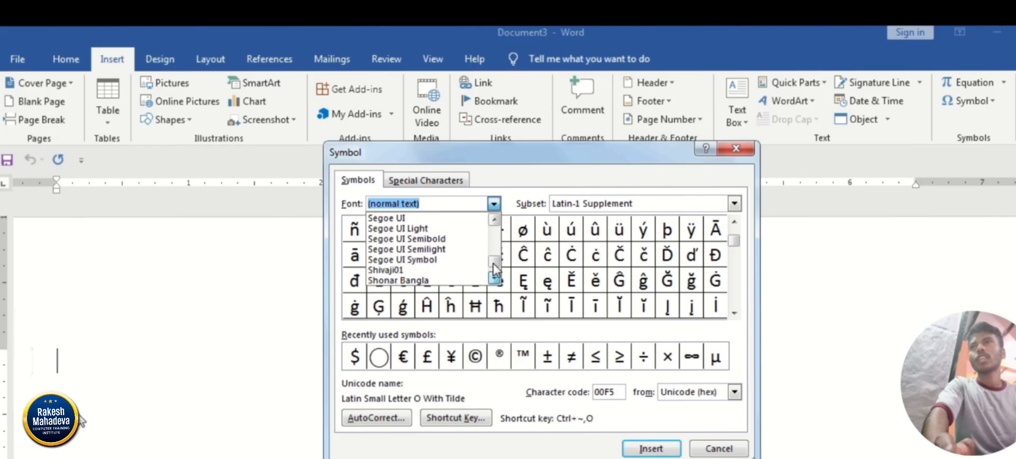
click(494, 270)
click(493, 270)
click(493, 270)
click(494, 269)
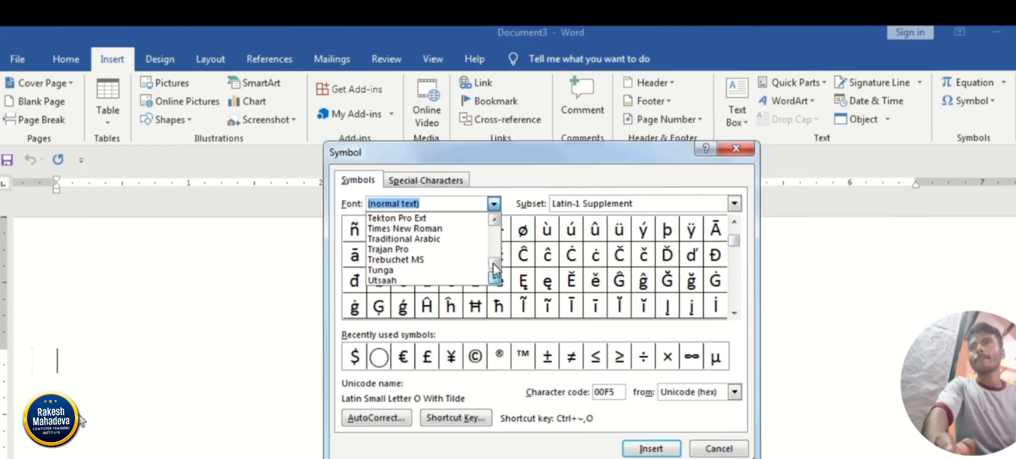
click(494, 270)
click(493, 272)
click(493, 223)
click(493, 223)
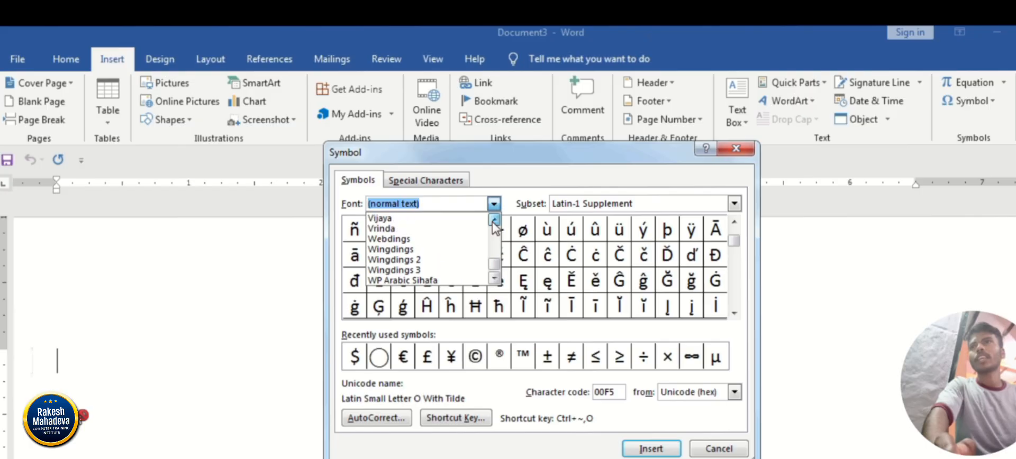
click(493, 223)
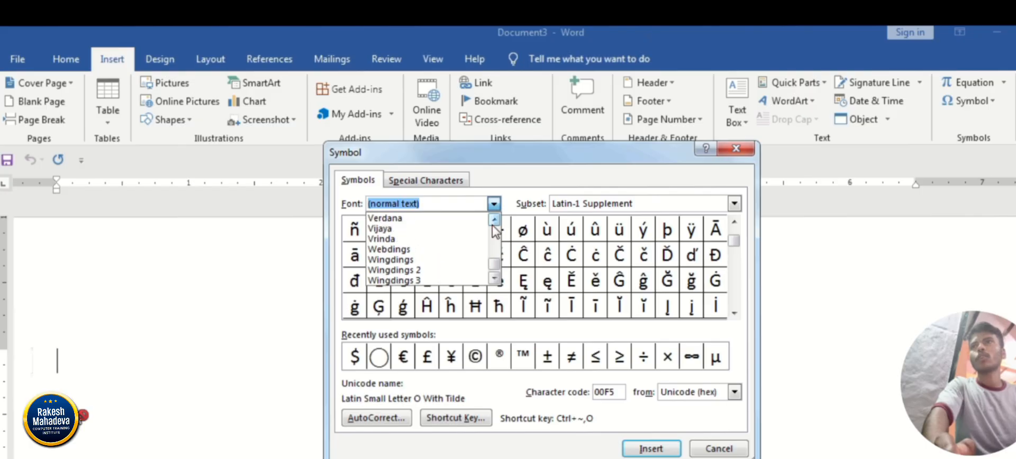
click(435, 249)
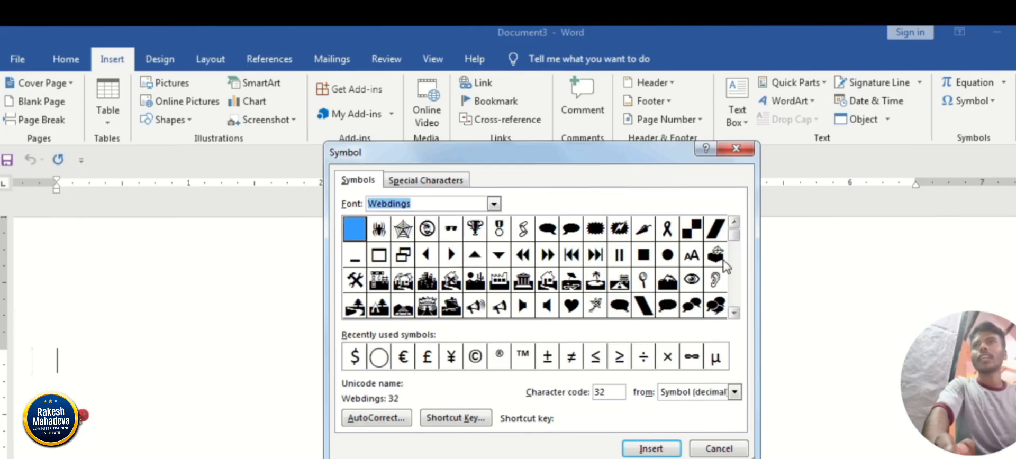
Examine the medal, trophy and spider symbols in the Webdings set.
click(498, 237)
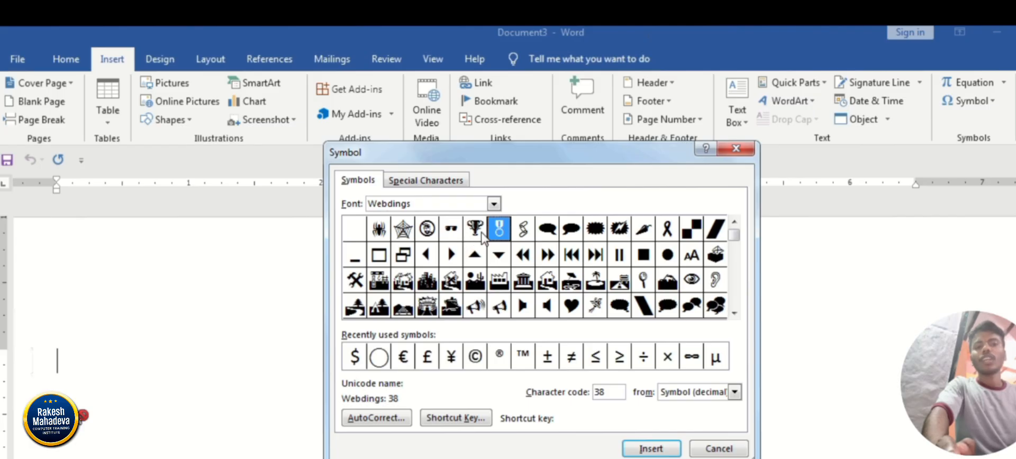
click(476, 235)
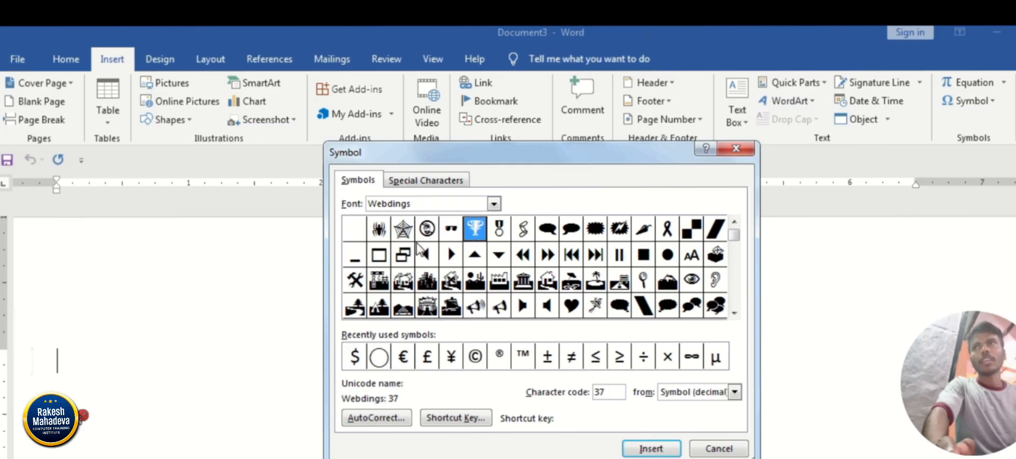
click(383, 232)
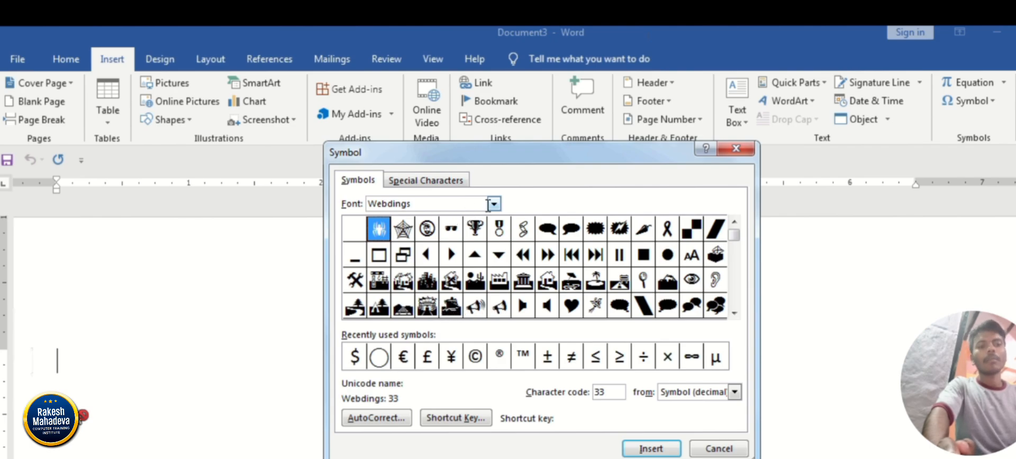
Insert the black telephone symbol from the Wingdings font into the document and close the Symbol dialog.
click(492, 204)
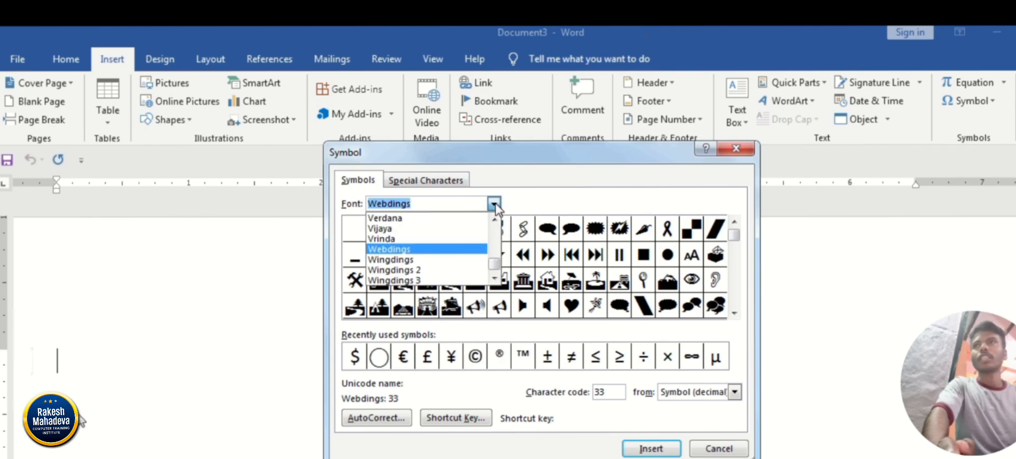
click(432, 261)
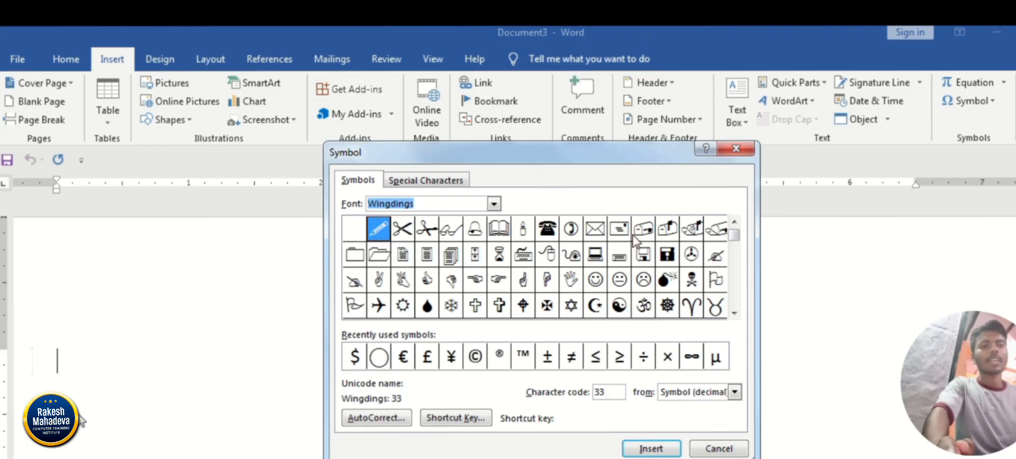
click(547, 233)
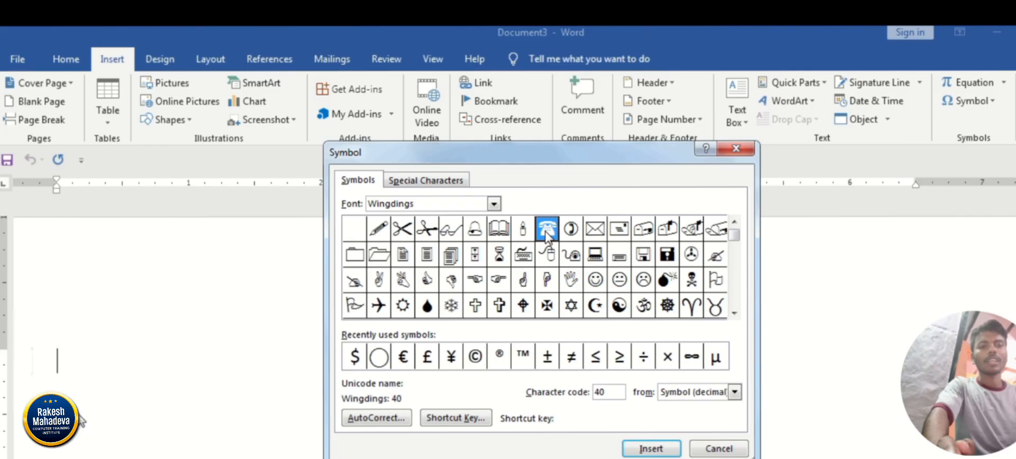
click(649, 449)
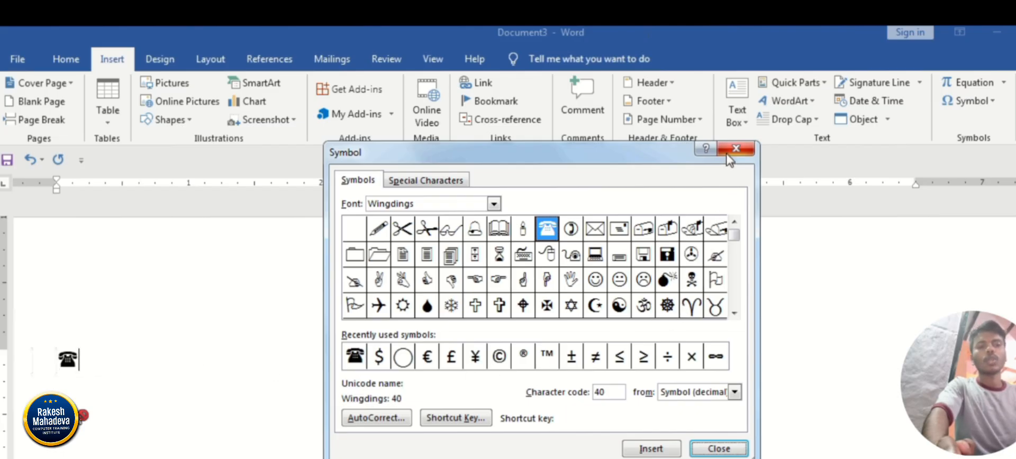
click(735, 149)
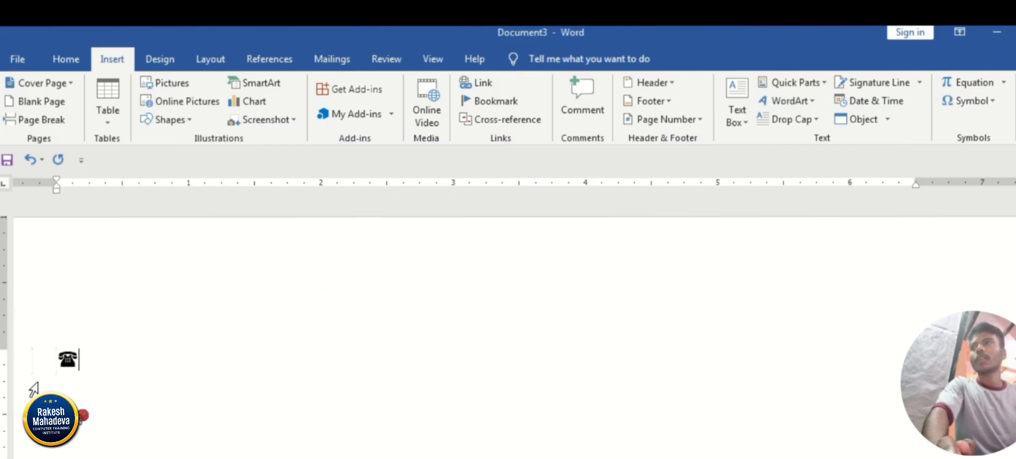
Enter the phone number with its country code after the telephone symbol.
drag(89, 368, 45, 364)
click(64, 373)
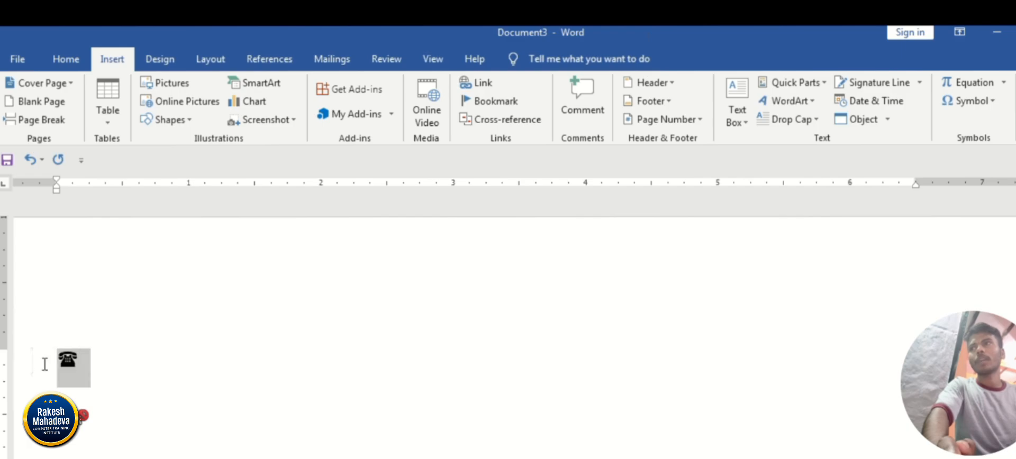
click(102, 377)
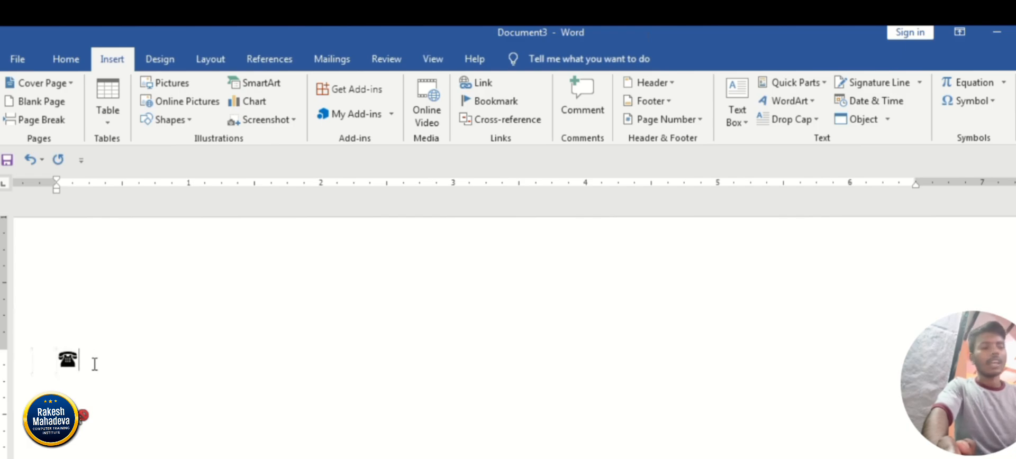
text(8)
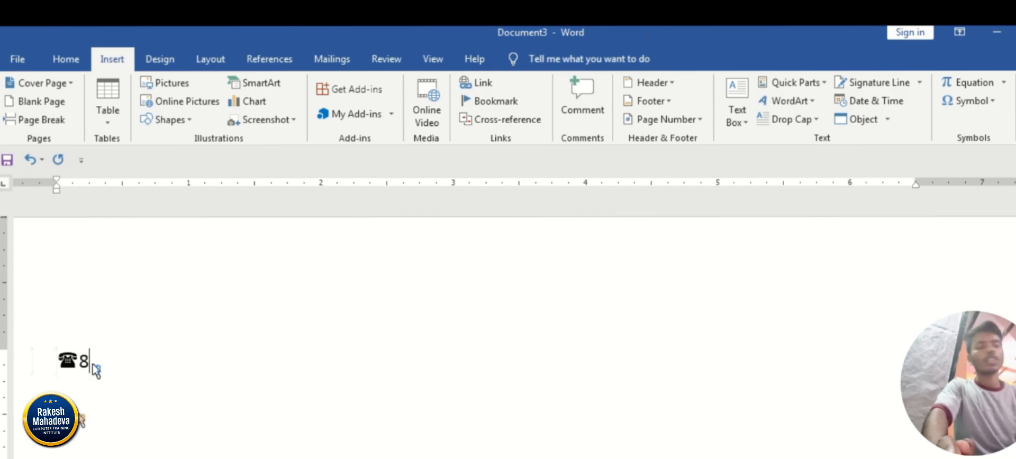
key(BackSpace)
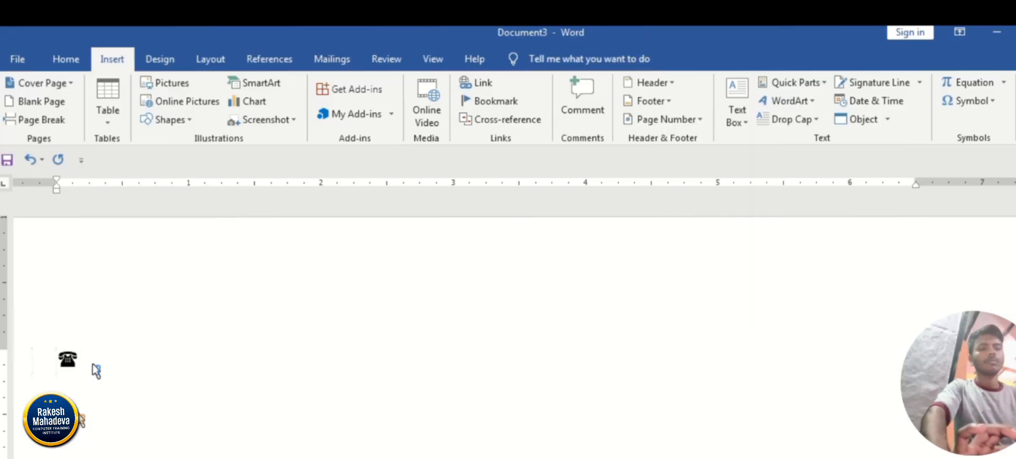
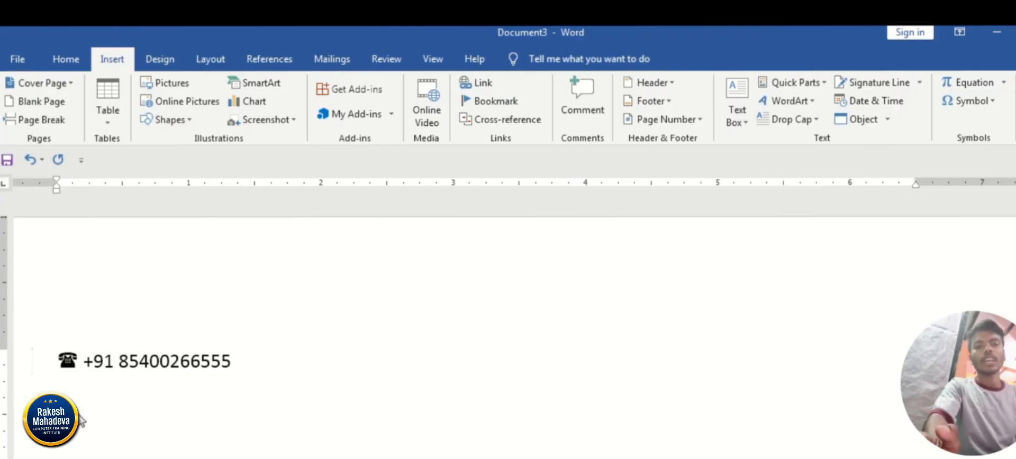
Delete the telephone symbol and the country code in front of the phone number.
key(Home)
key(Delete)
key(Delete)
key(Delete)
key(Delete)
key(Delete)
key(Delete)
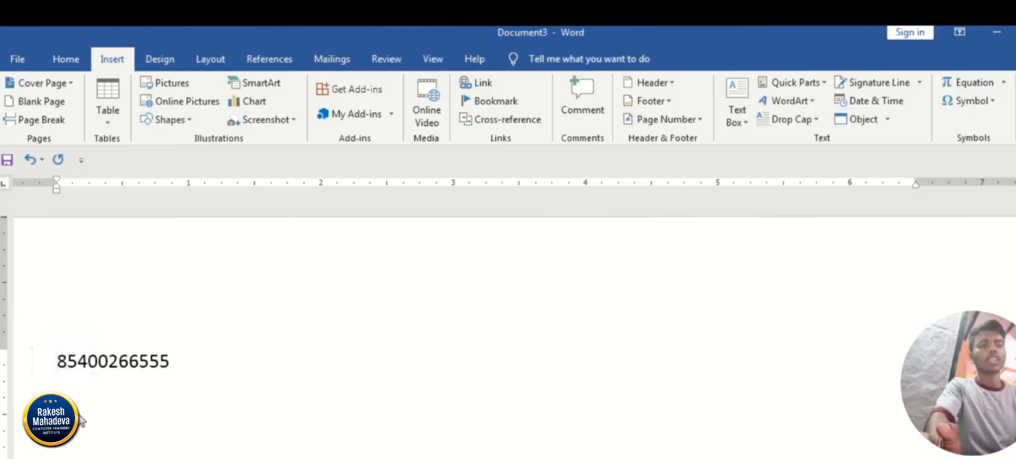
Undo the deletions of the country code and the telephone symbol.
key(ctrl+z)
key(ctrl+z)
key(ctrl+z)
key(ctrl+z)
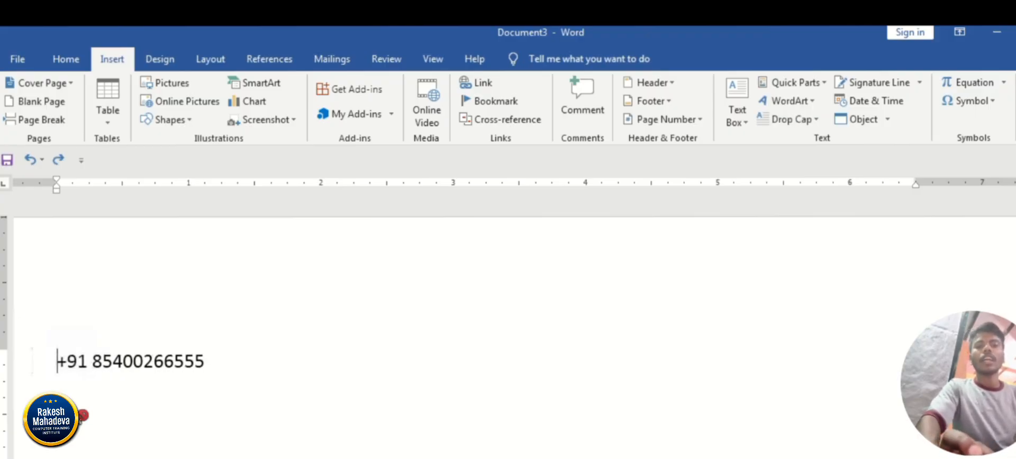
key(ctrl+z)
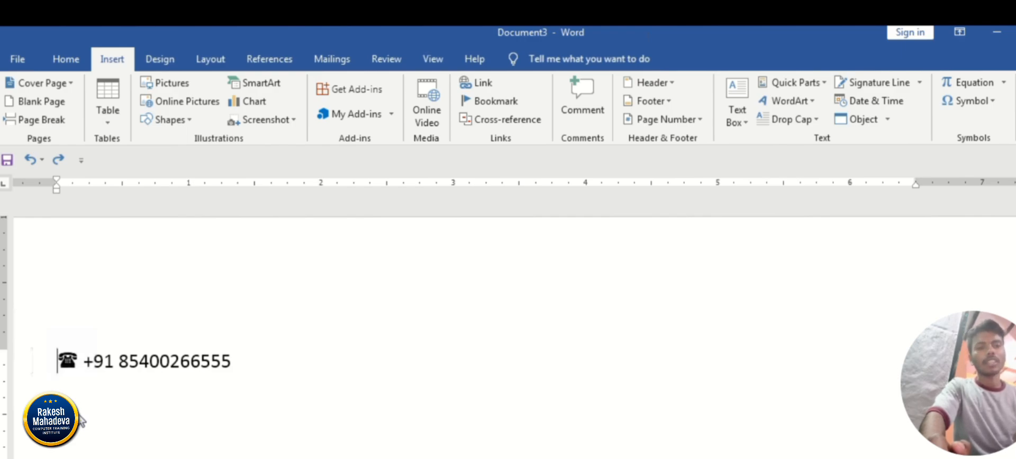
Clear the phone number line and insert the built-in Fourier Series equation in its place.
key(shift+End)
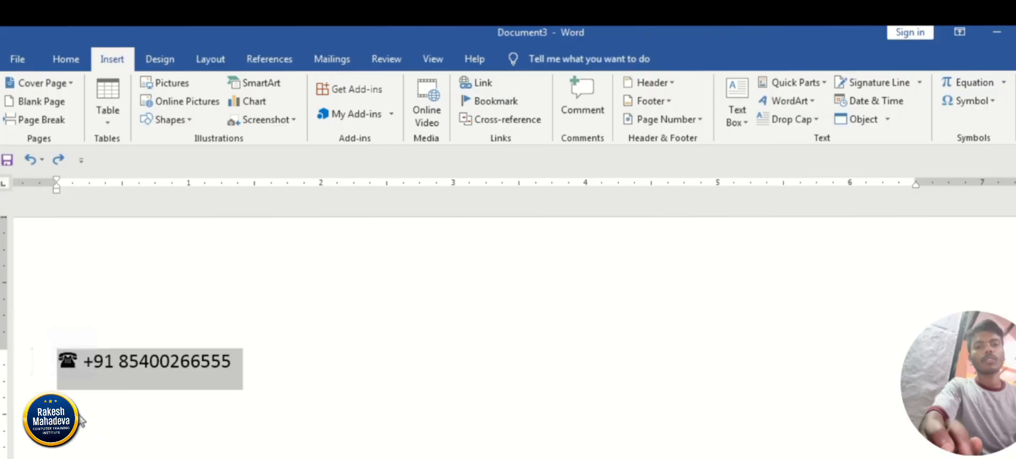
key(Delete)
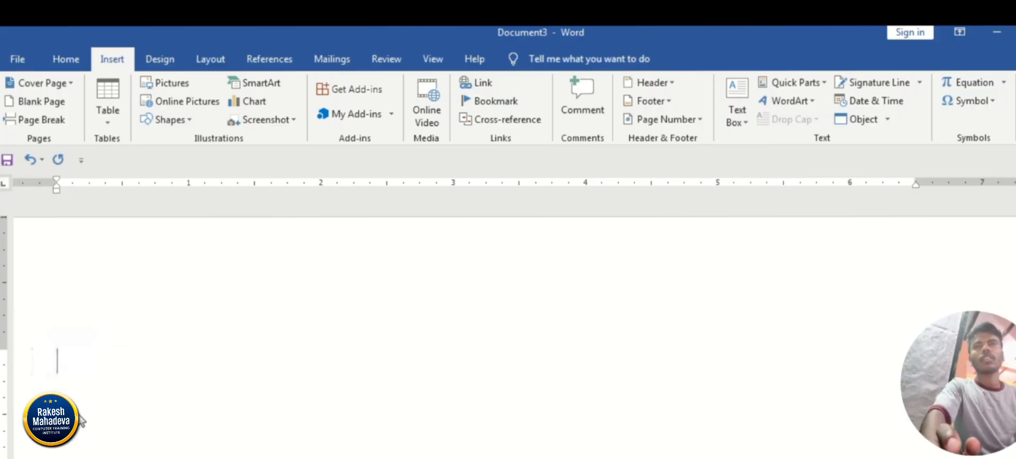
click(1003, 85)
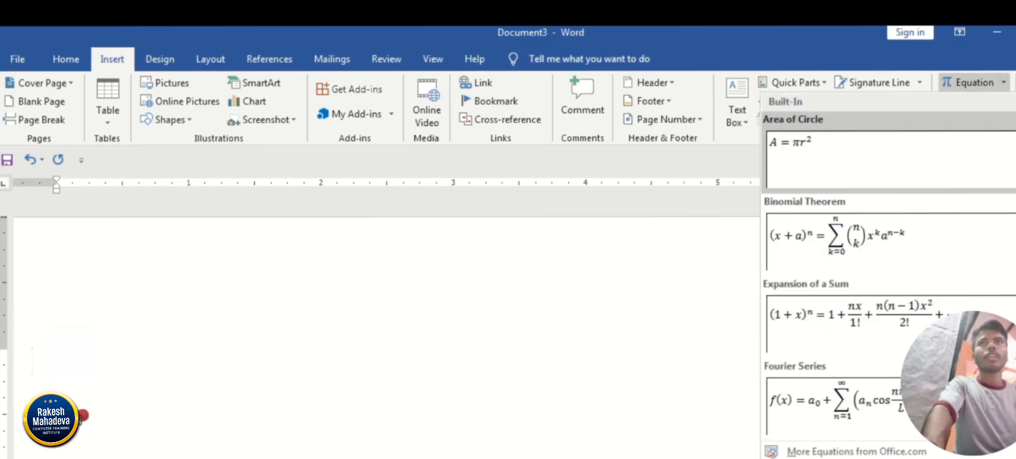
scroll(82, 420, down, 5)
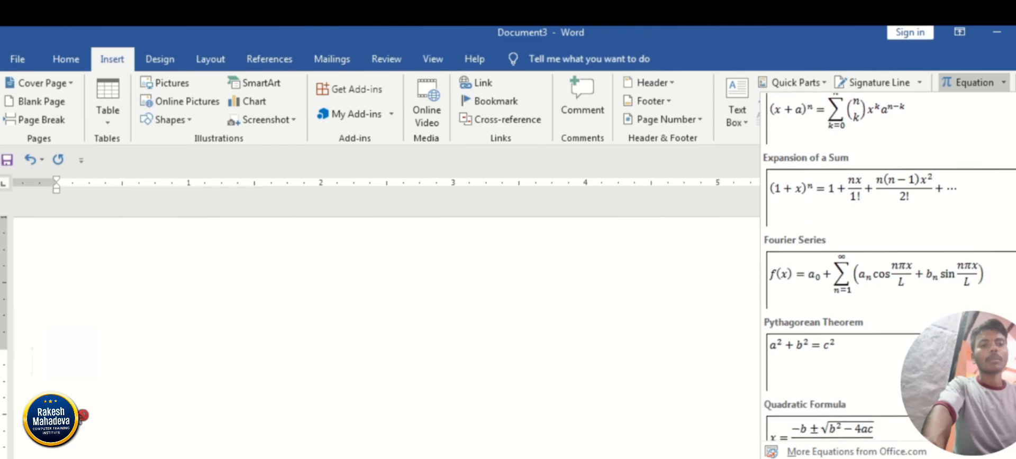
scroll(82, 421, down, 5)
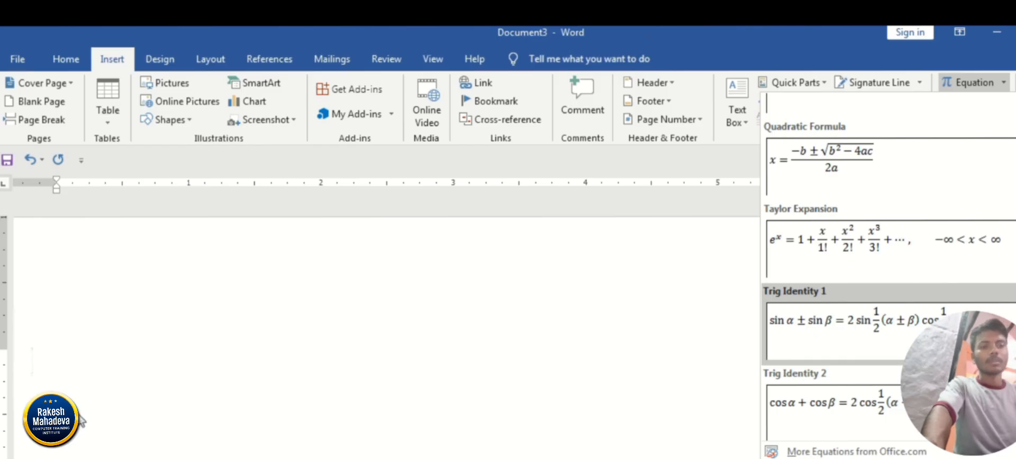
scroll(81, 420, up, 6)
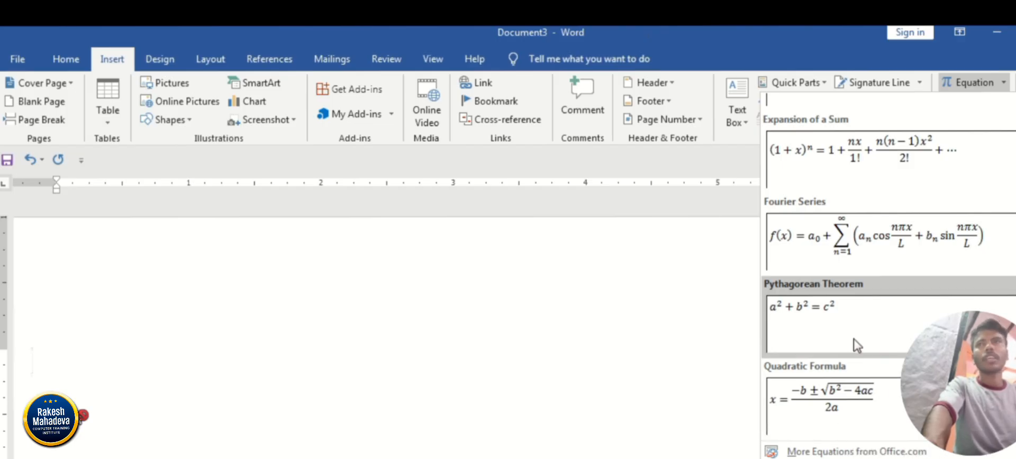
click(888, 256)
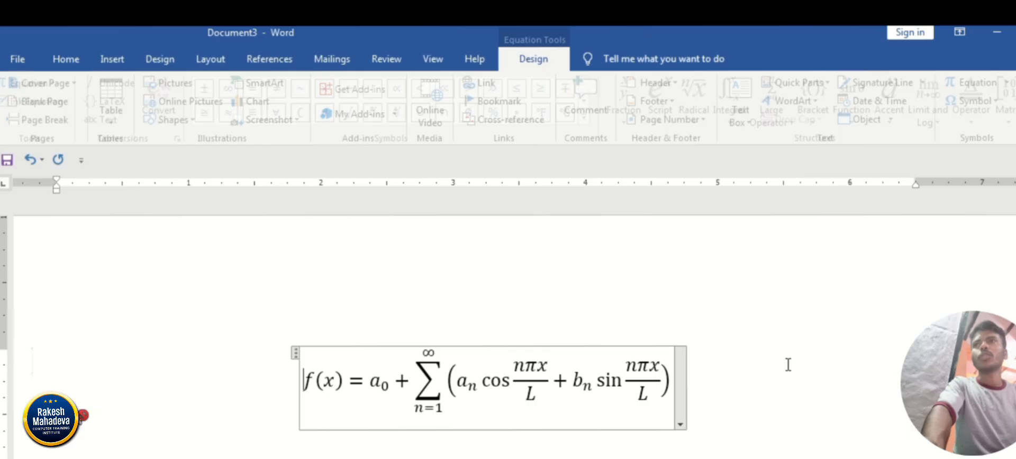
click(751, 443)
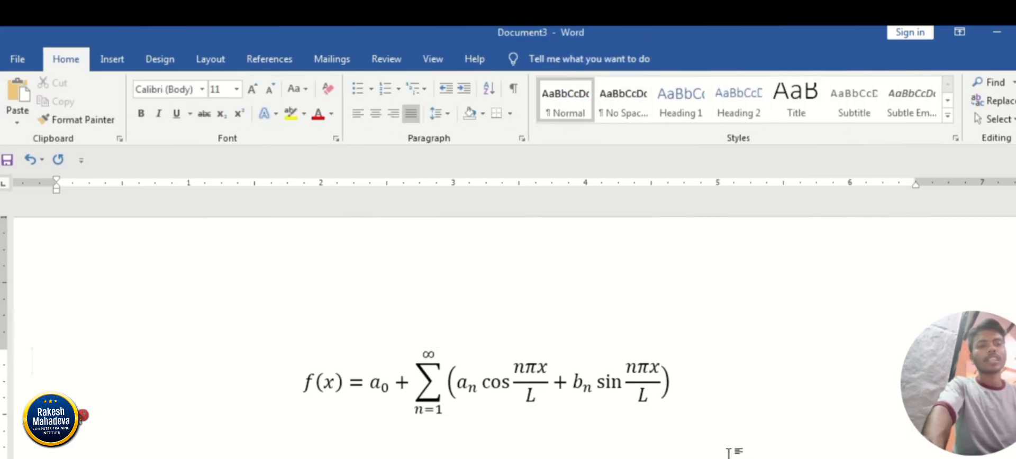
scroll(728, 453, down, 3)
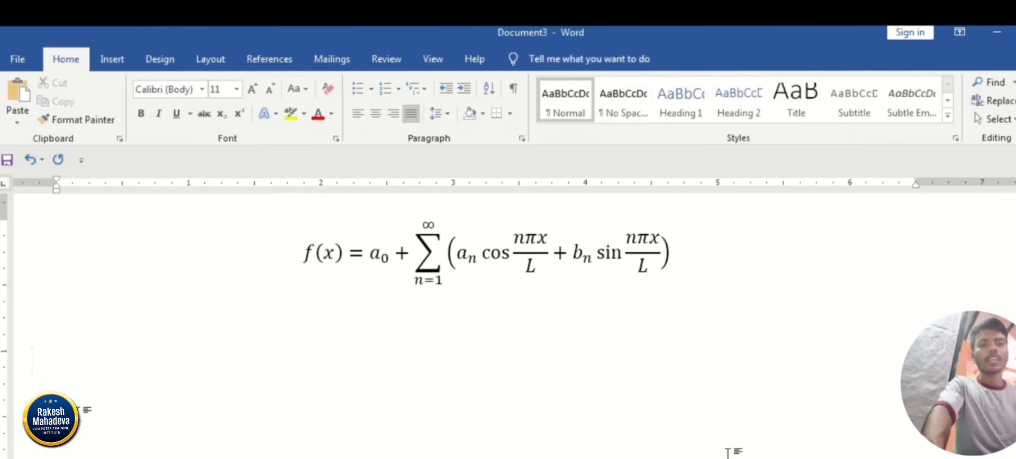
scroll(728, 452, up, 3)
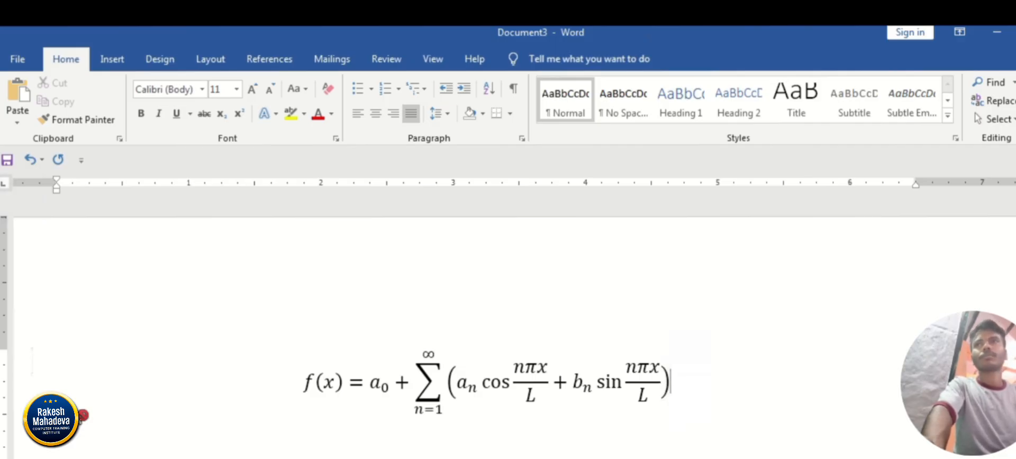
key(ctrl+a)
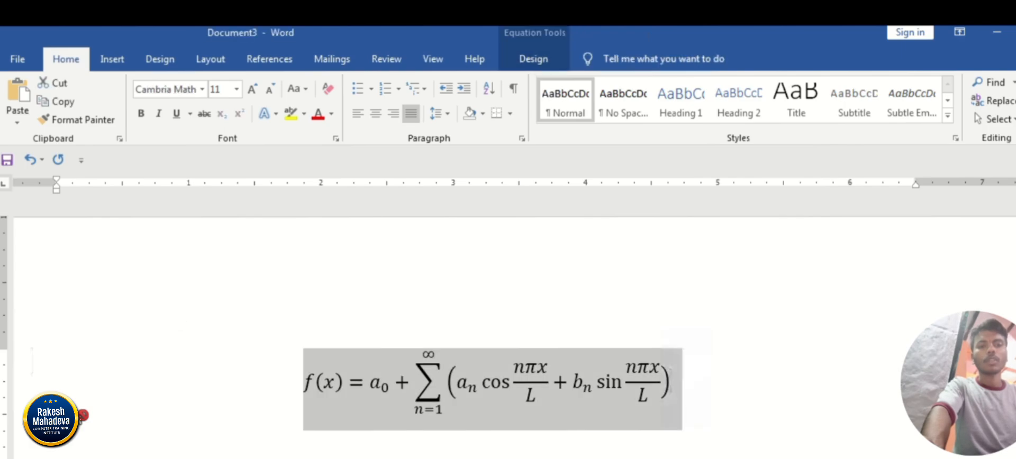
key(Delete)
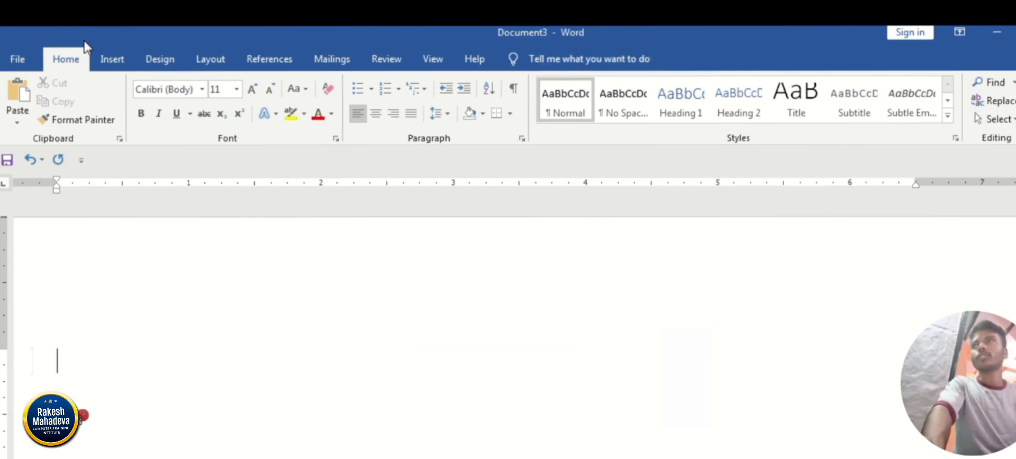
click(107, 59)
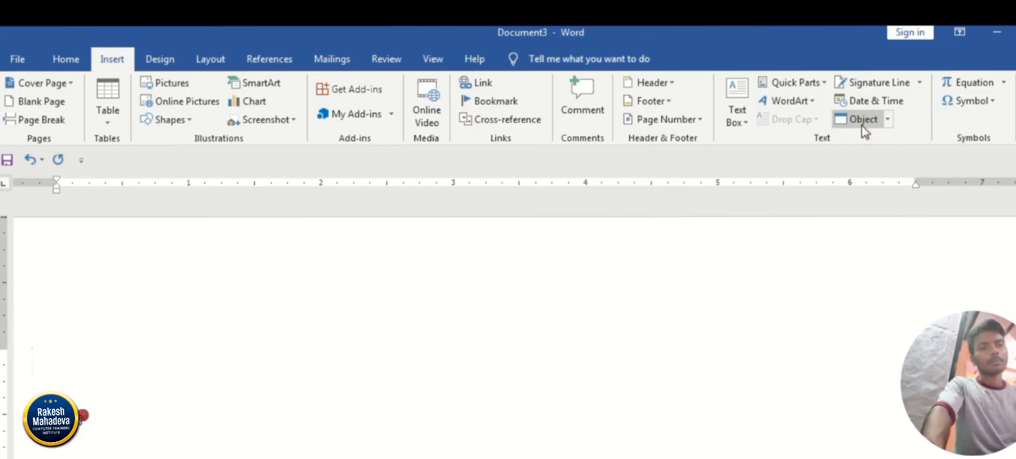
click(861, 123)
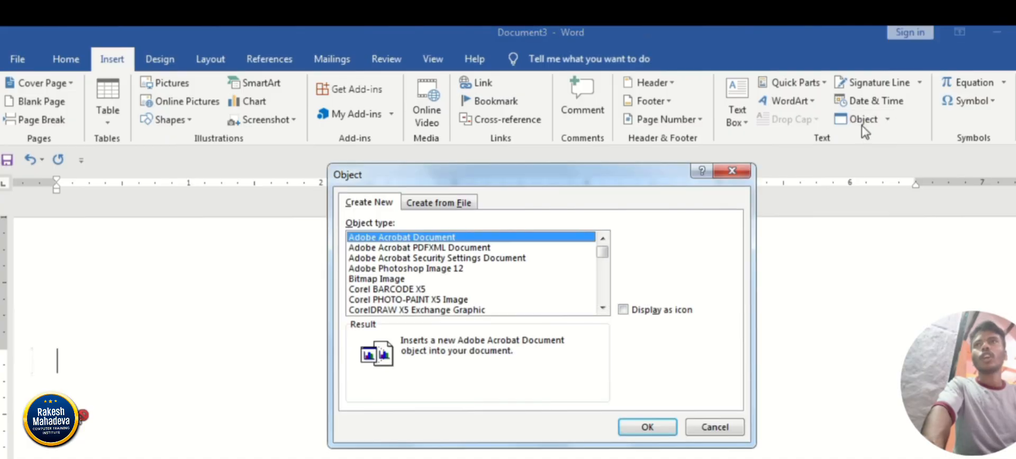
click(418, 290)
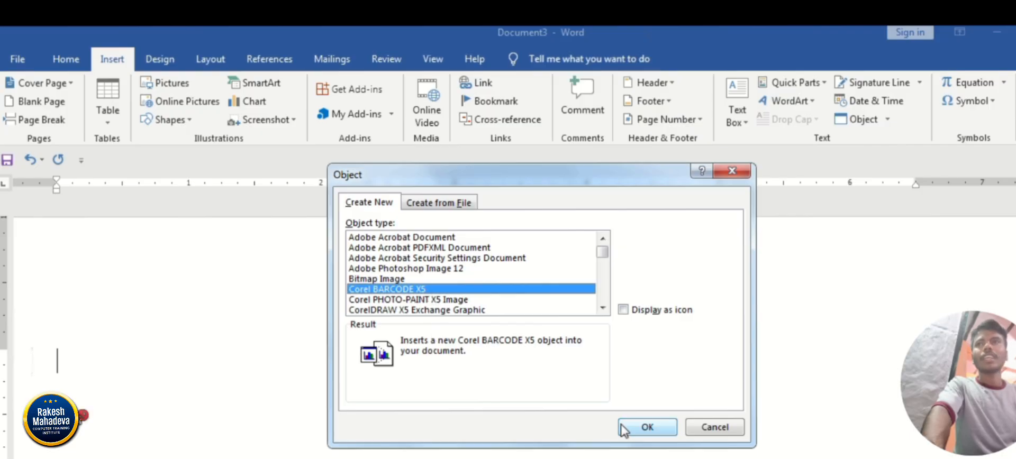
click(647, 427)
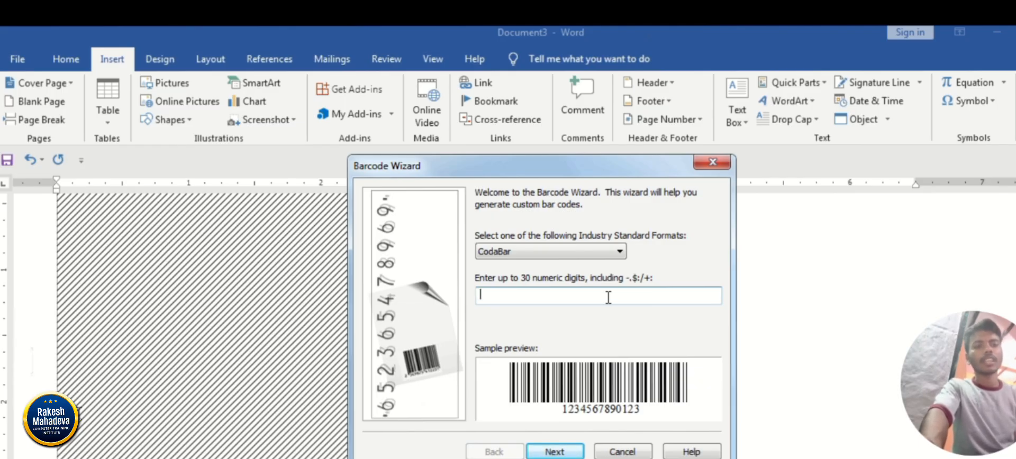
text(65464654698797654)
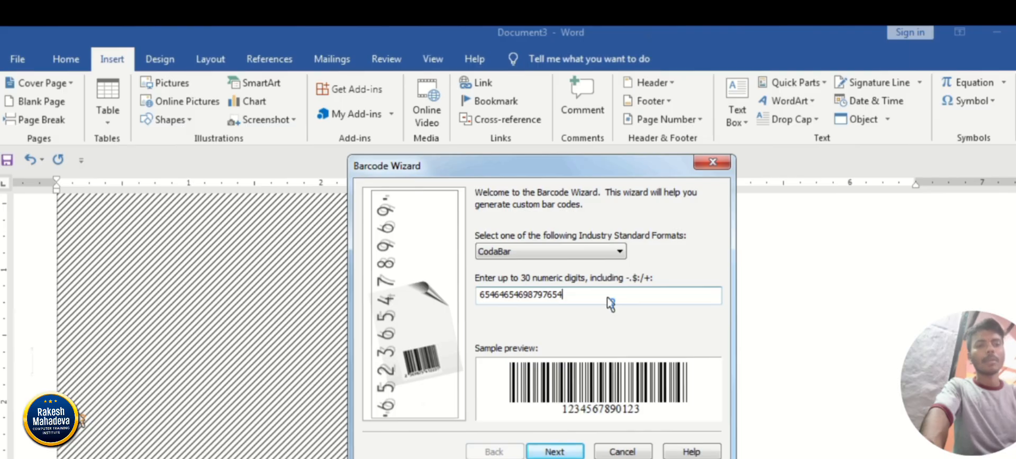
click(555, 452)
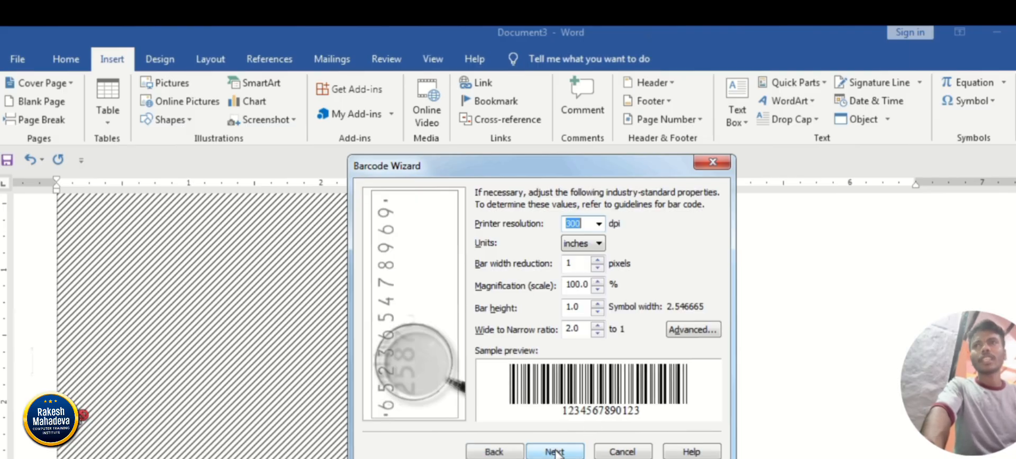
click(556, 453)
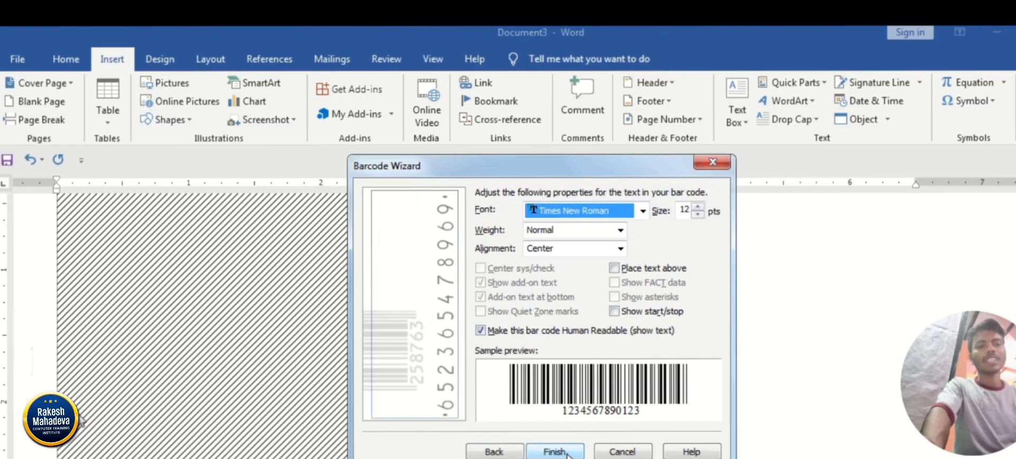
click(555, 452)
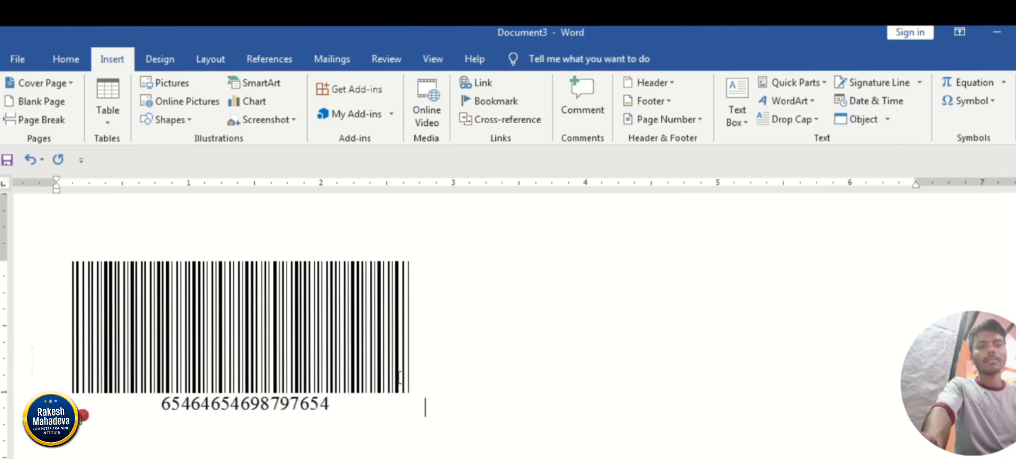
Delete the barcode object and enter the date as plain text, 5-march-2001.
click(394, 369)
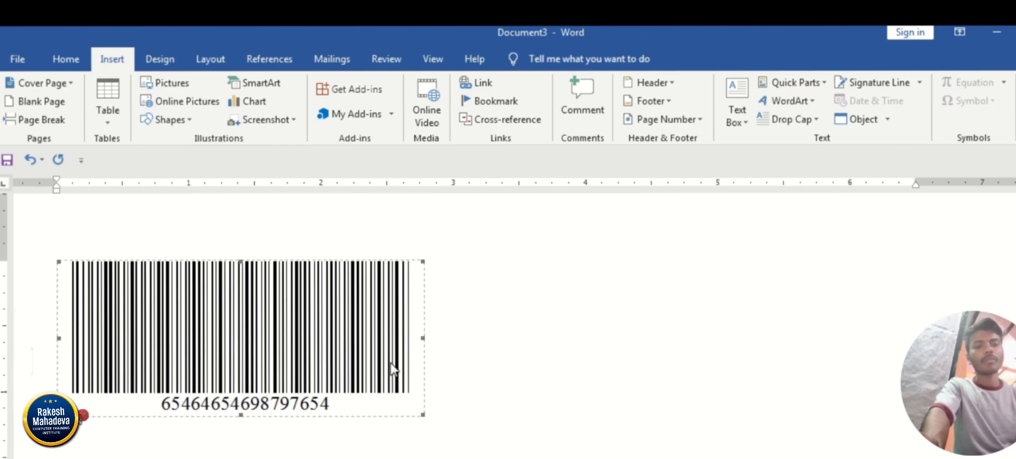
key(Delete)
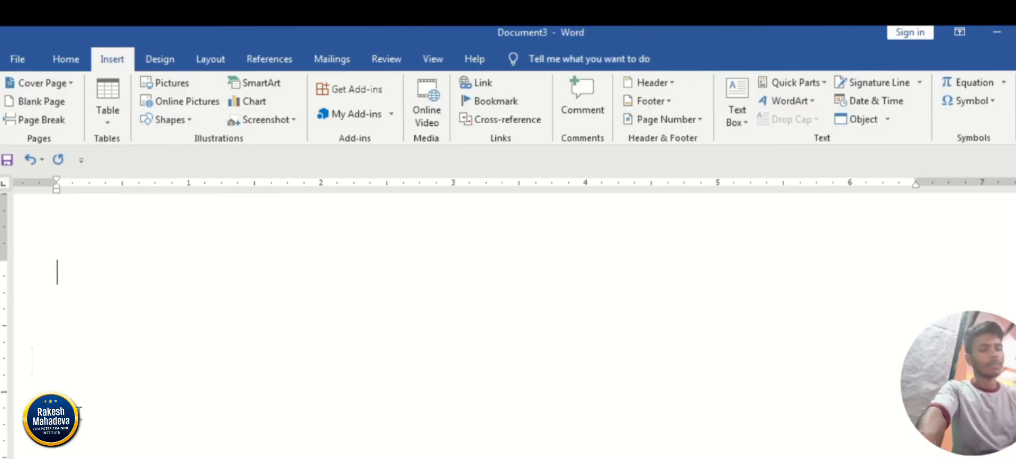
text(5)
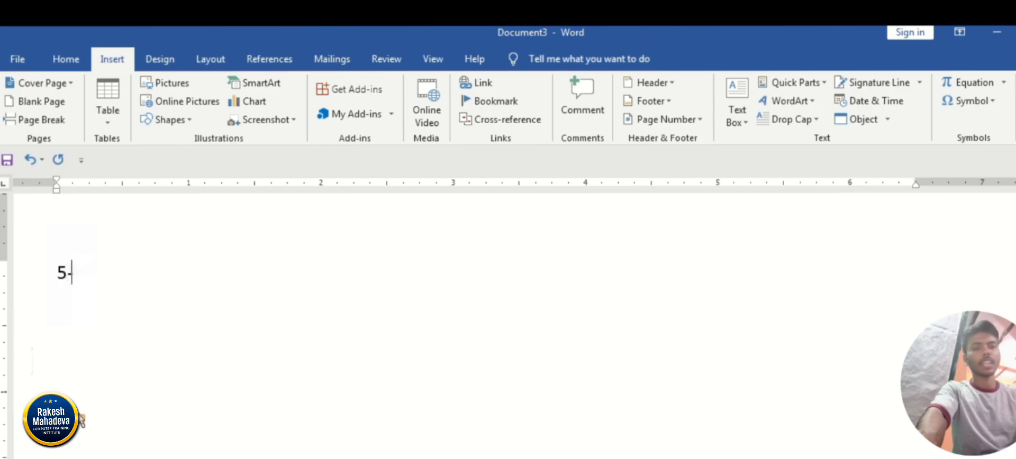
text(-march)
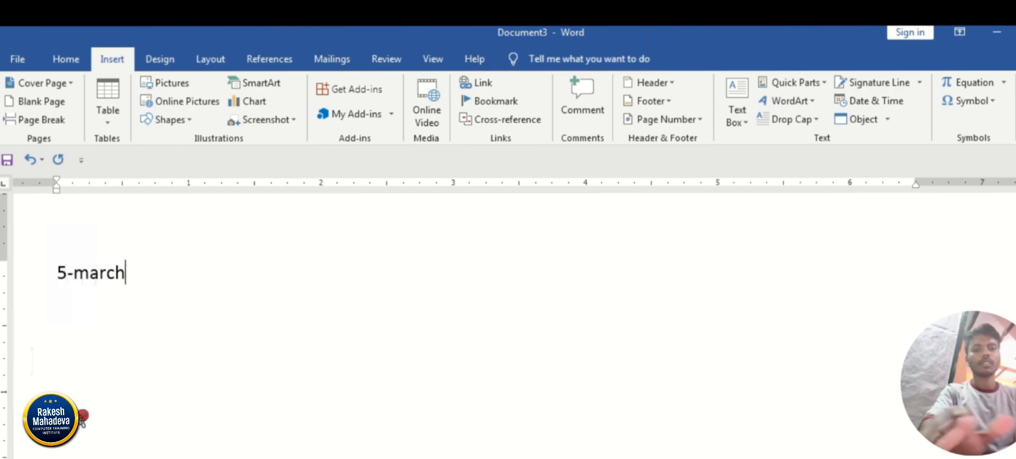
text(-2001)
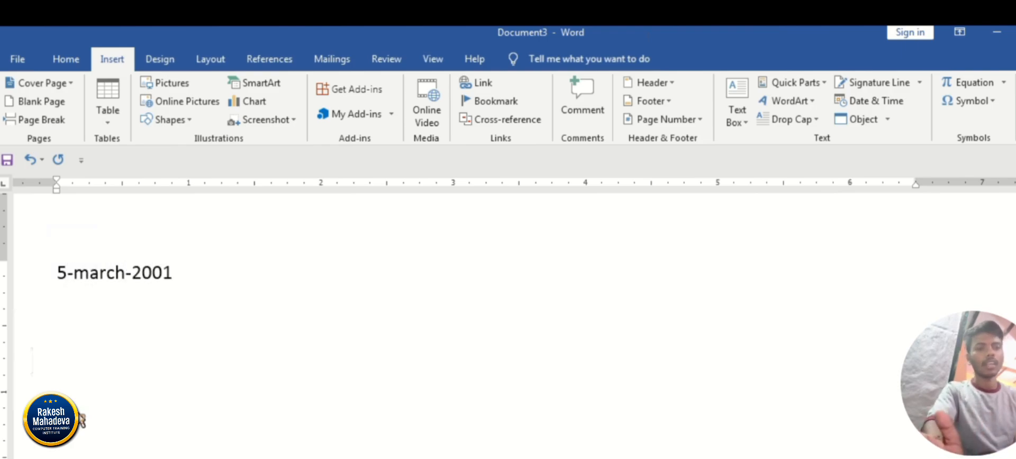
Replace the typed date with the Date & Time entry in the format "Sunday, February 15, 2026".
key(ctrl+a)
key(BackSpace)
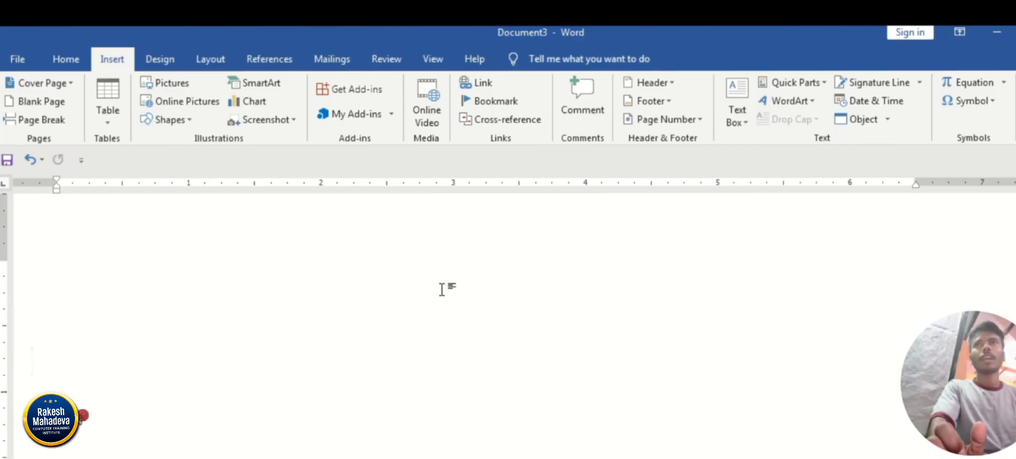
click(870, 105)
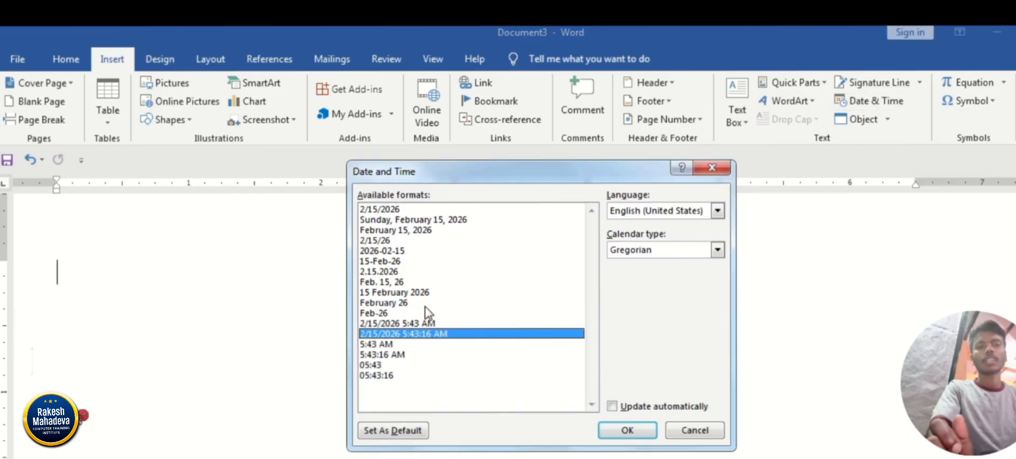
click(426, 312)
click(425, 271)
click(425, 219)
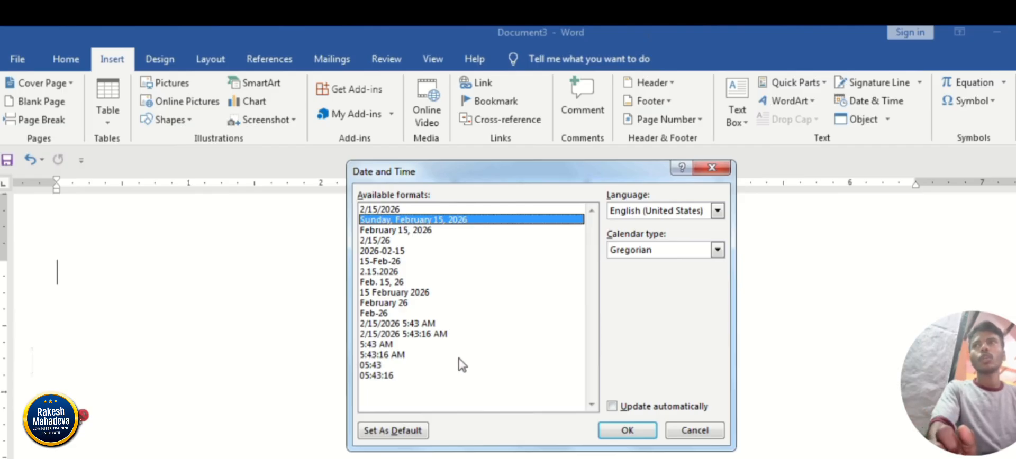
click(629, 431)
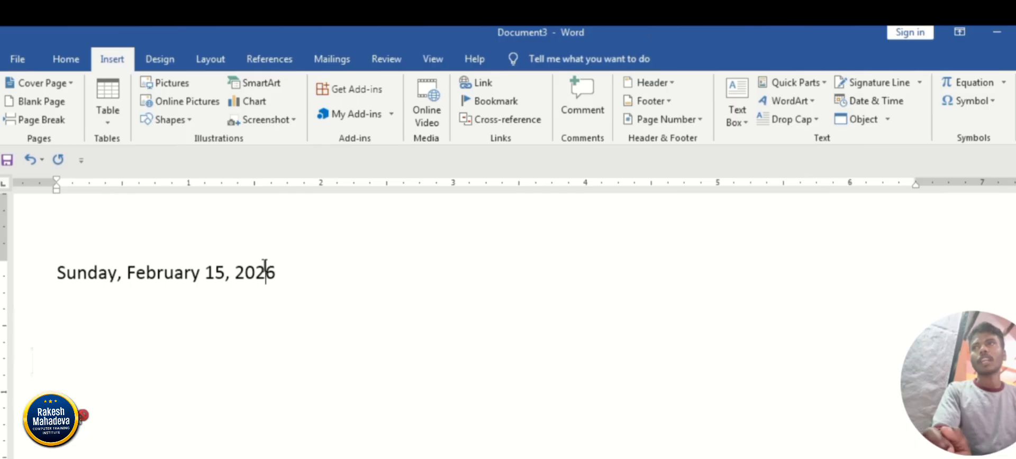
Edit the inserted date by changing the year to 2027 and the day to 16.
click(215, 272)
click(280, 273)
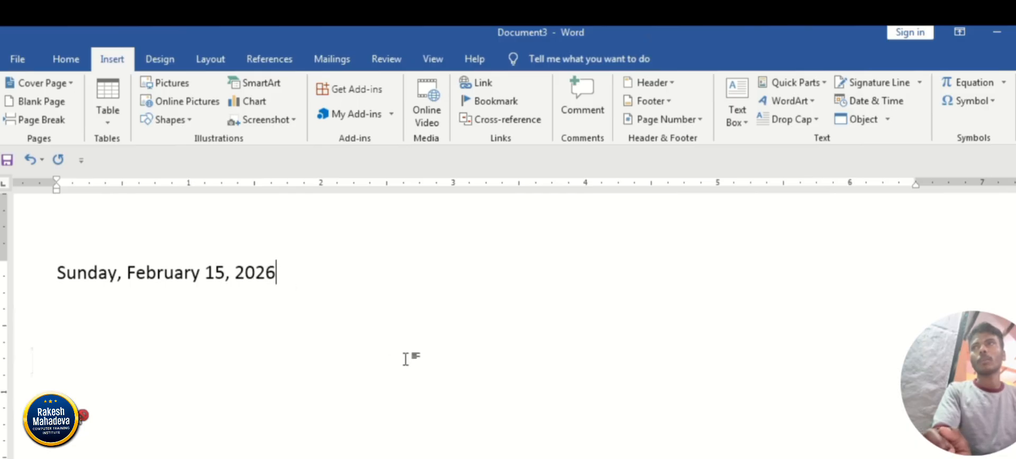
key(BackSpace)
text(7)
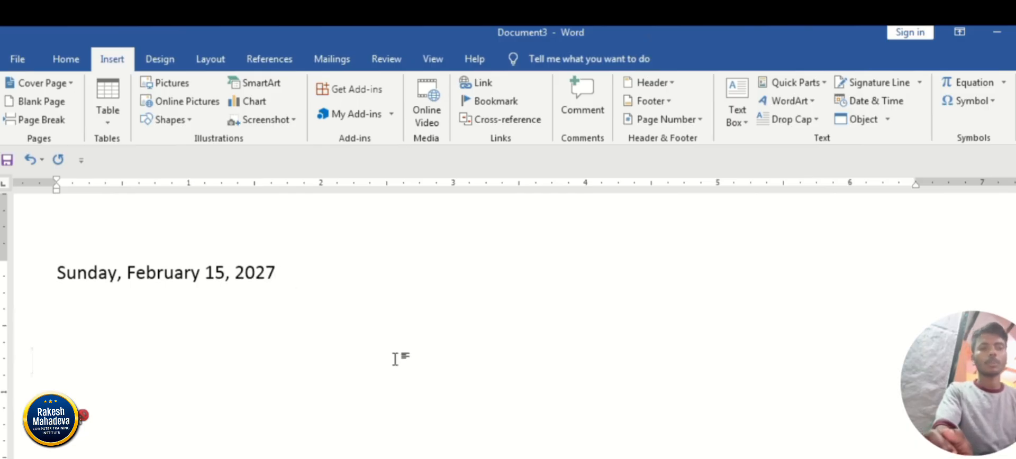
key(Left)
key(Left)
key(Left)
key(Left)
key(Left)
key(Left)
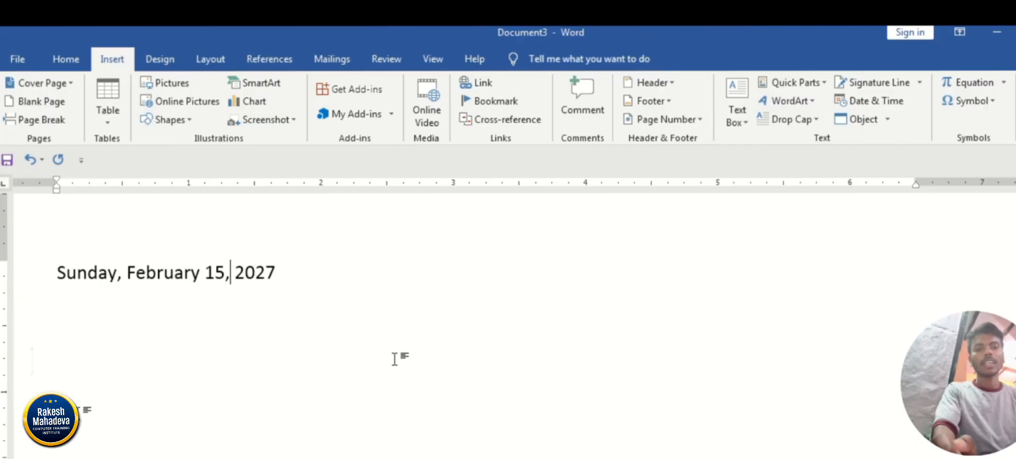
key(shift+Left)
text(6)
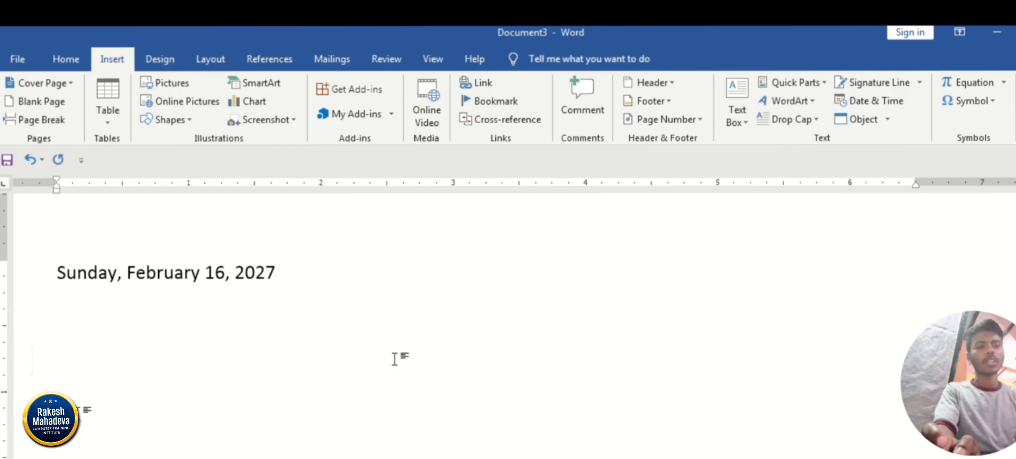
Delete the date text and set up a signature line, entering the suggested signer's name.
key(ctrl+a)
key(Delete)
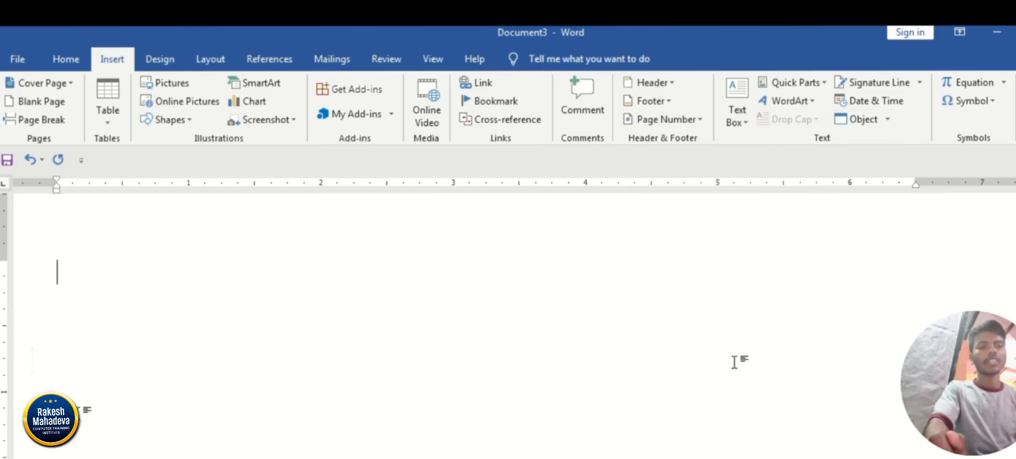
click(869, 86)
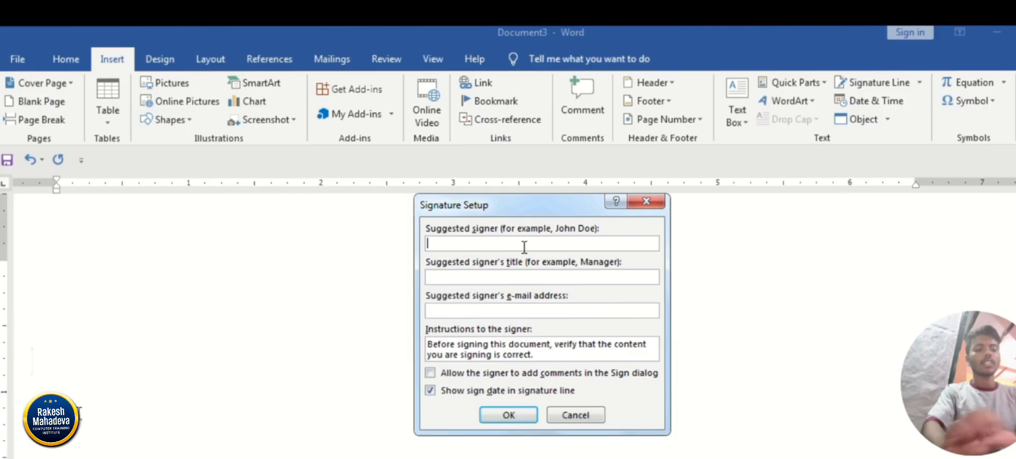
text(ka)
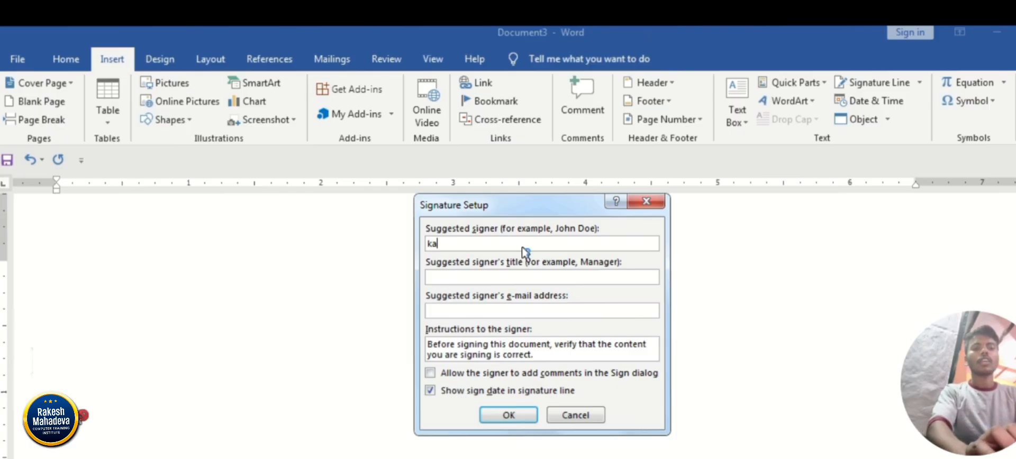
text(ran sri)
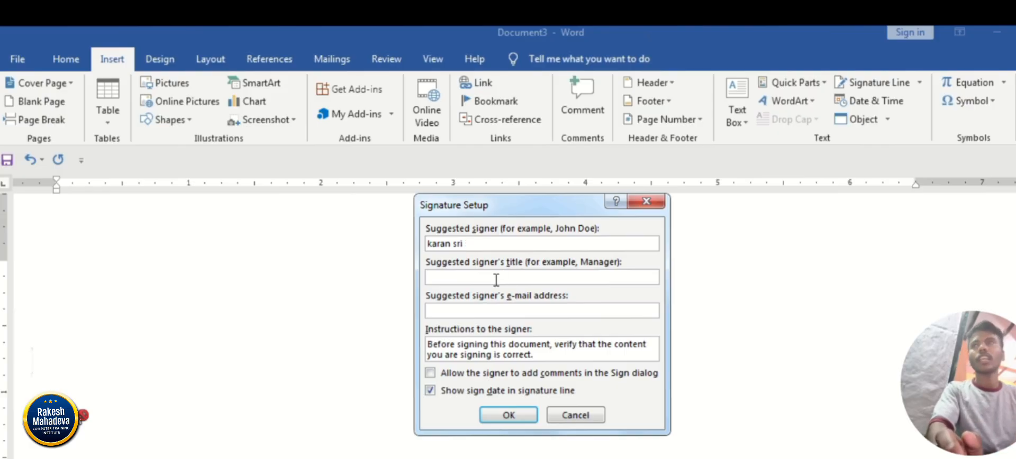
key(BackSpace)
key(BackSpace)
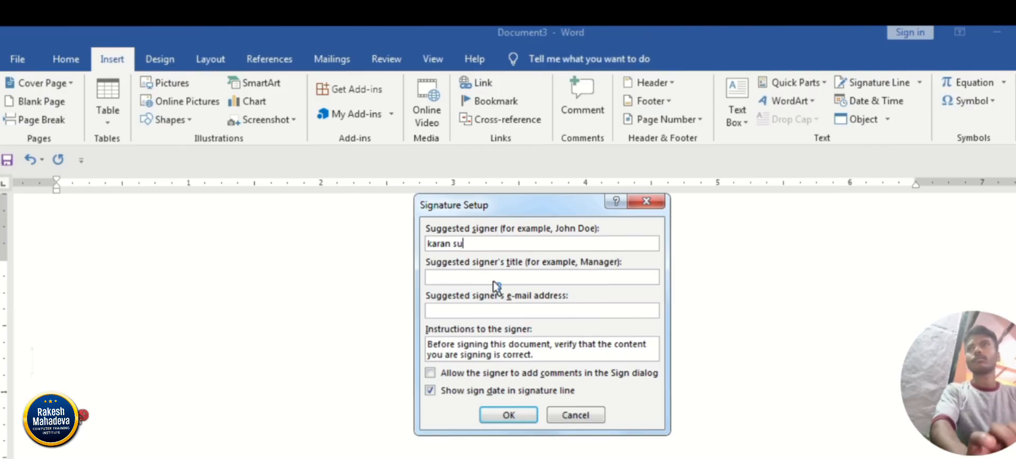
text(ir)
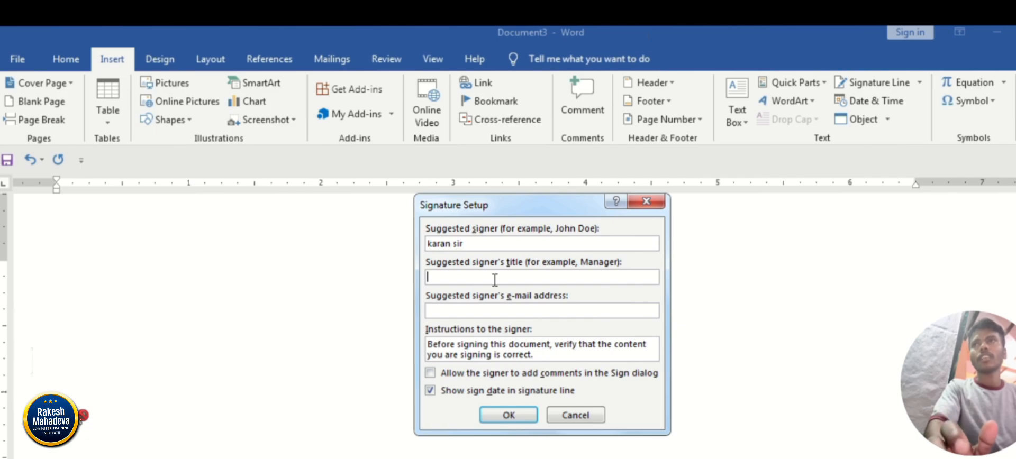
Turn off showing the sign date and insert the signature line, leaving the signer's title and e-mail address empty.
click(494, 279)
key(Tab)
key(Tab)
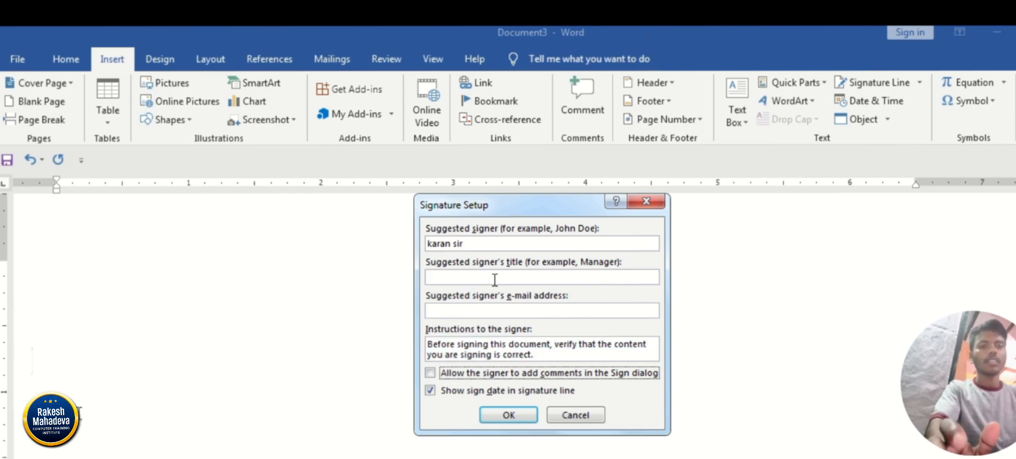
key(Tab)
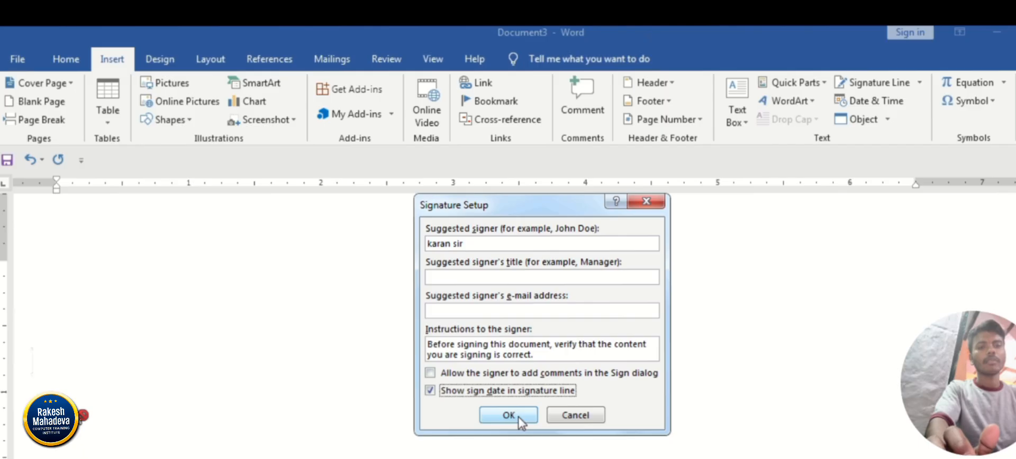
click(430, 390)
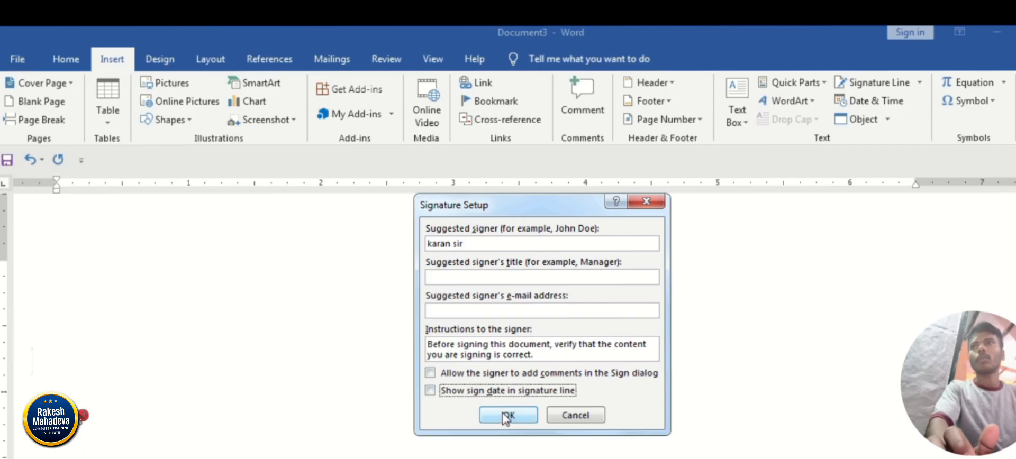
click(506, 416)
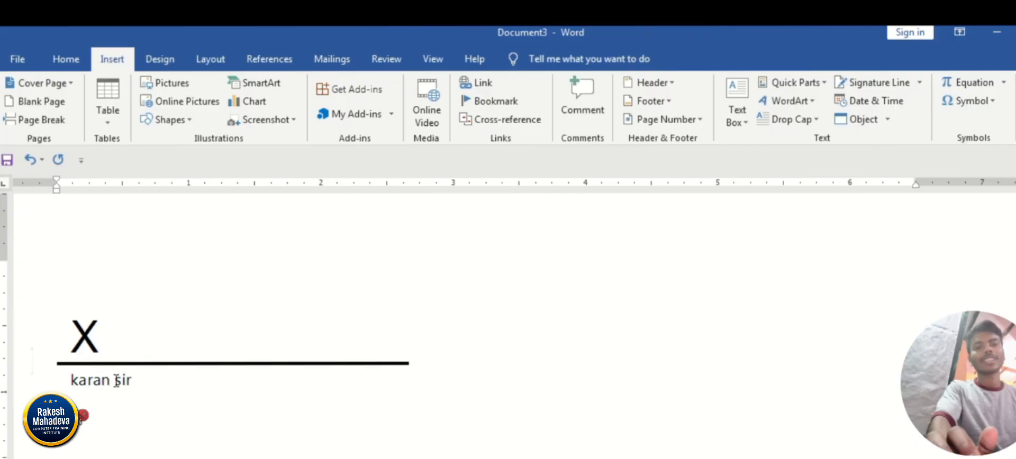
Draw a rectangle about 0.56" wide and 0.42" high over the X on the signature line.
click(79, 337)
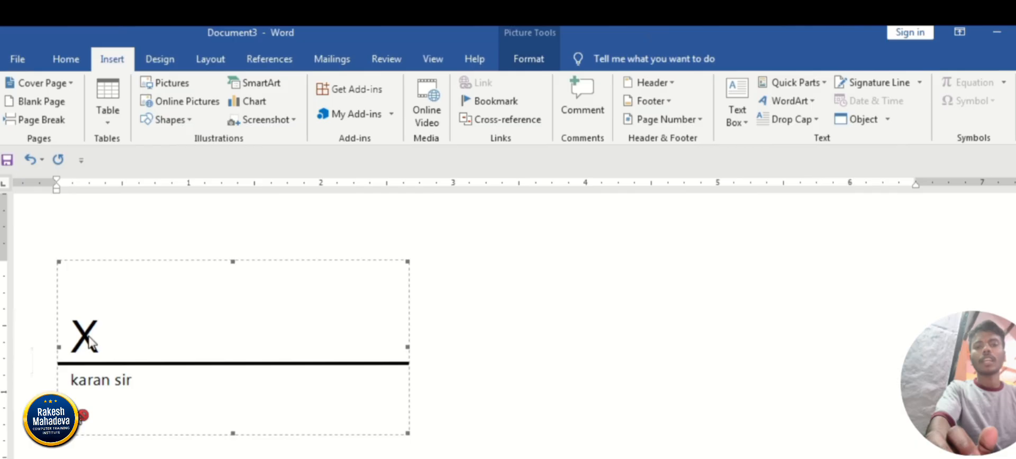
click(575, 339)
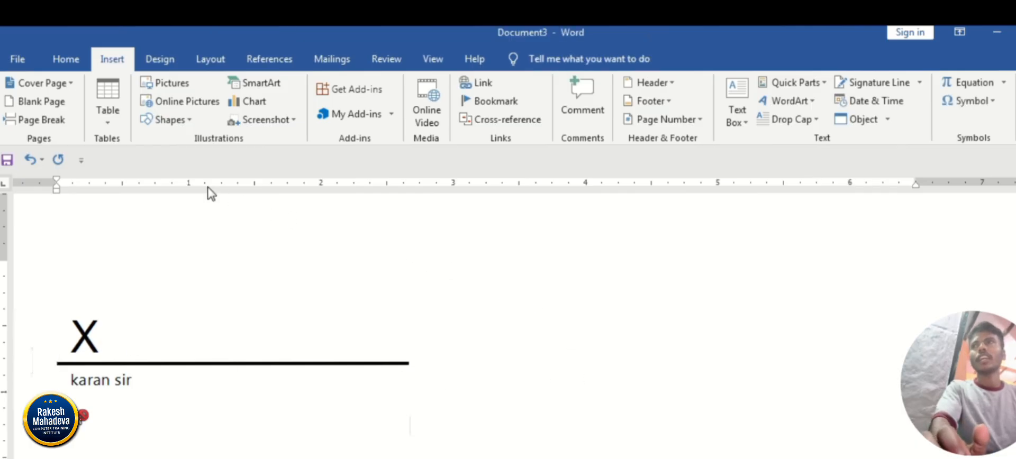
click(175, 122)
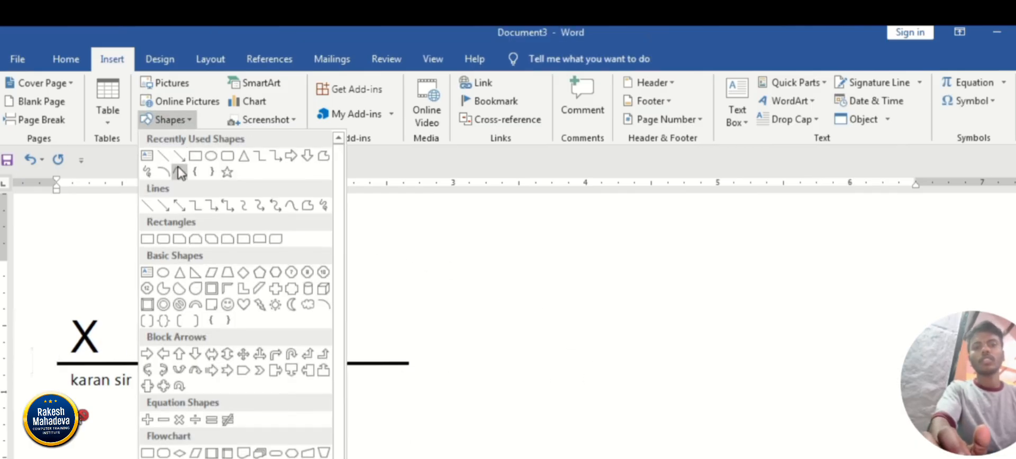
click(194, 157)
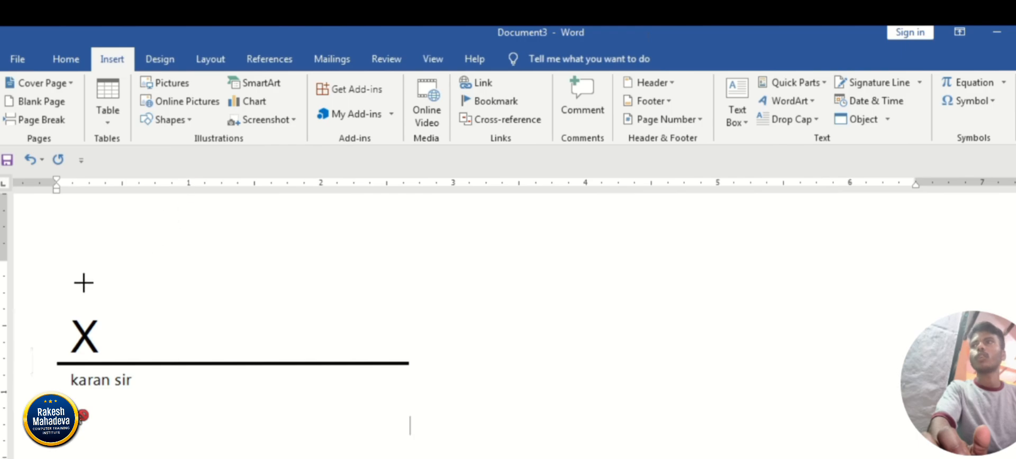
drag(46, 306, 120, 360)
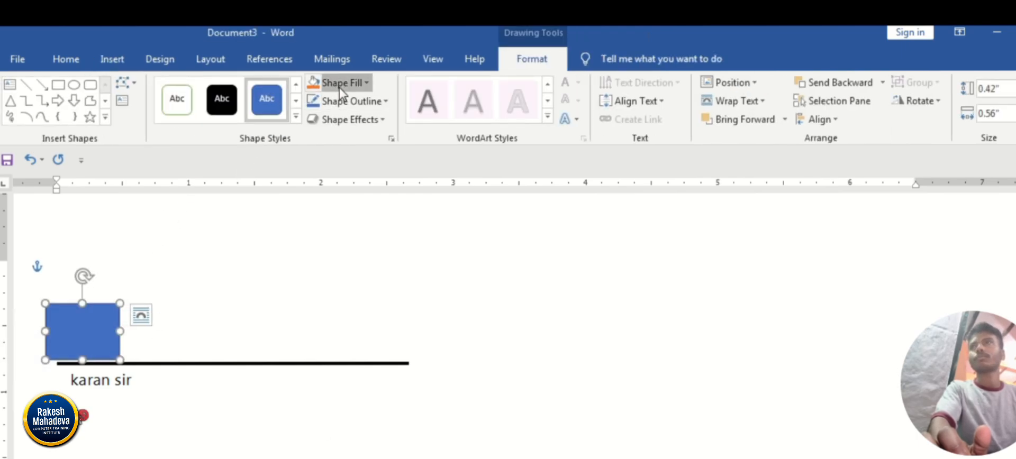
Fill the rectangle with white and remove its outline so that it hides the X.
click(340, 83)
click(314, 119)
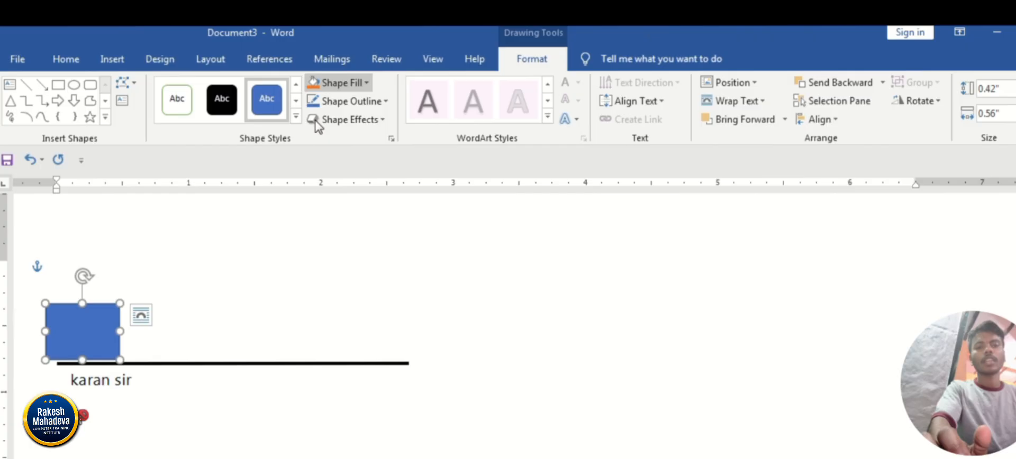
click(341, 101)
click(353, 241)
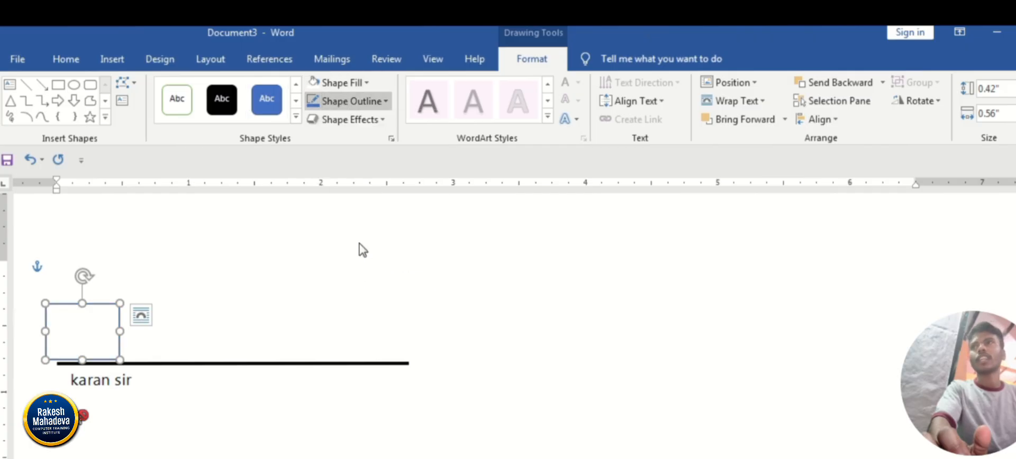
click(636, 387)
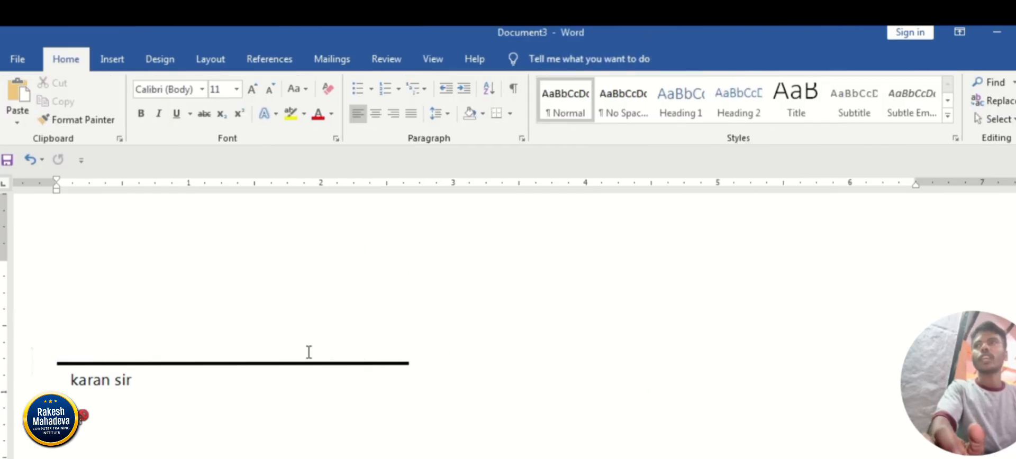
click(316, 369)
click(571, 401)
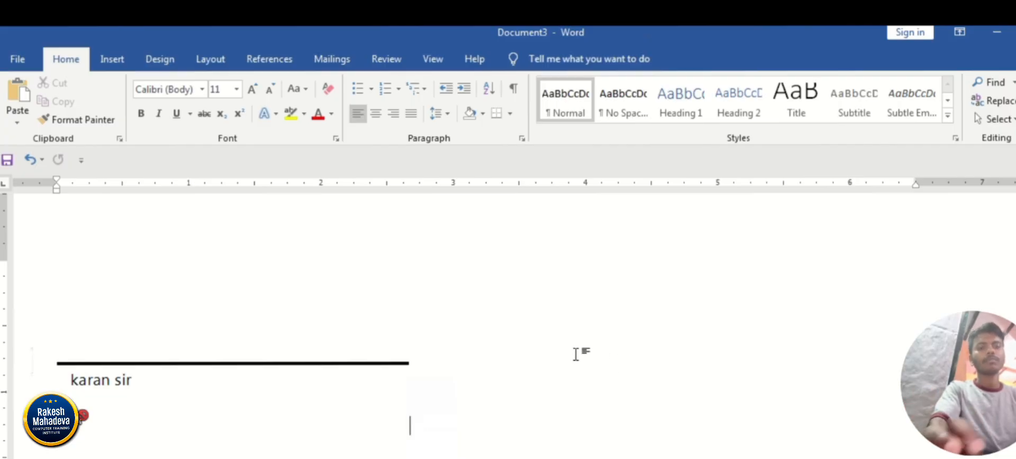
Clear the whole page and generate sample paragraphs with =rand().
key(ctrl+a)
key(Delete)
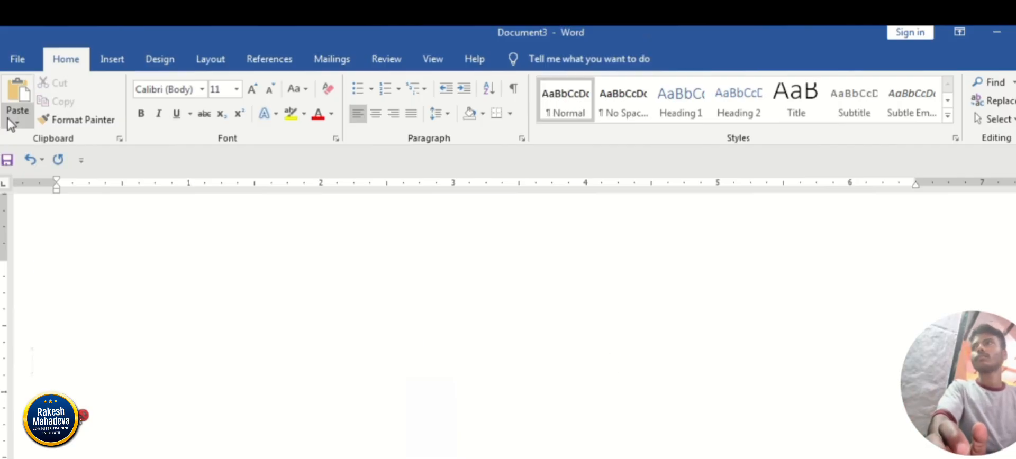
click(111, 59)
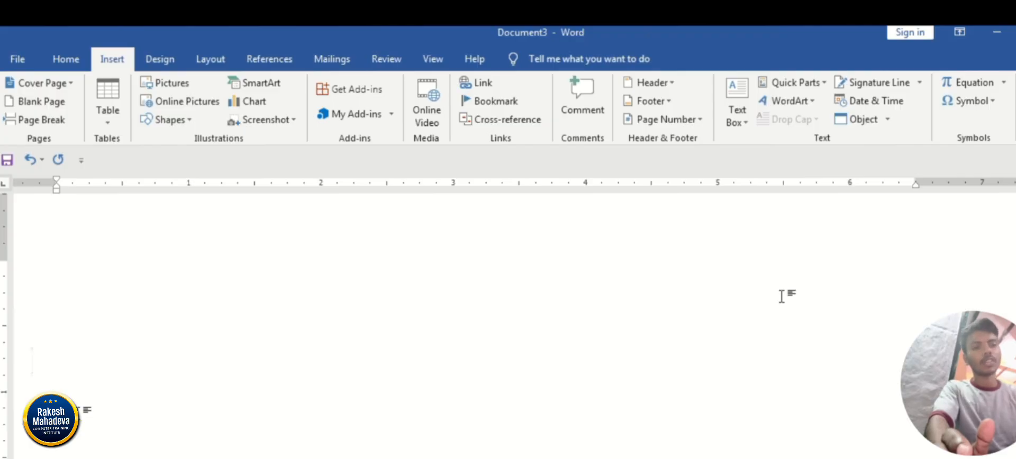
text(=ra)
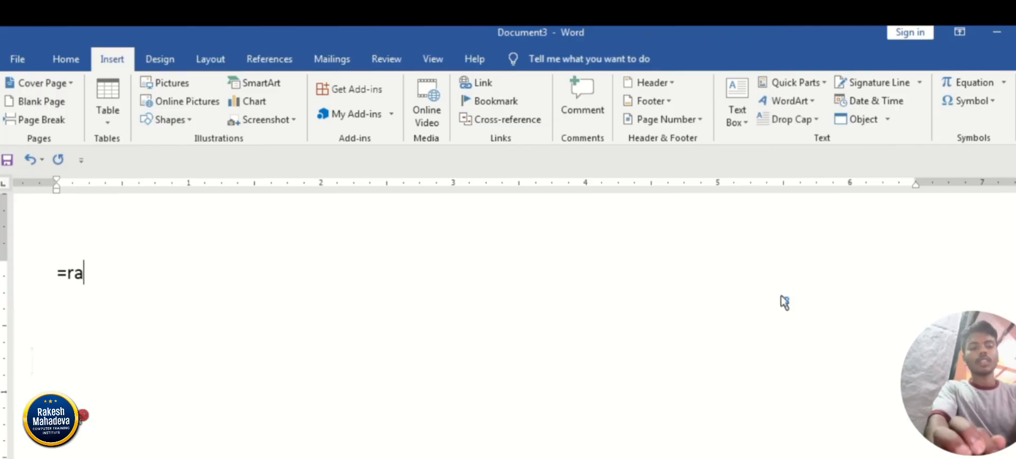
text(nd)
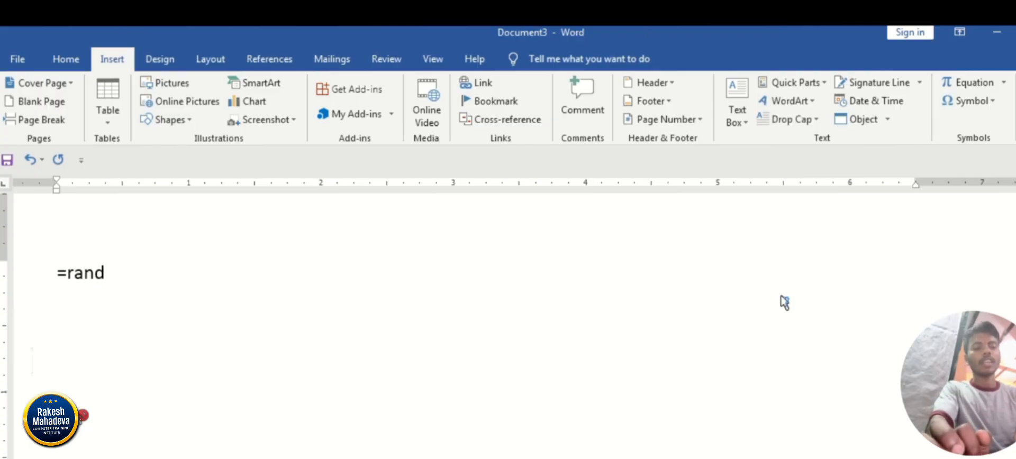
text(())
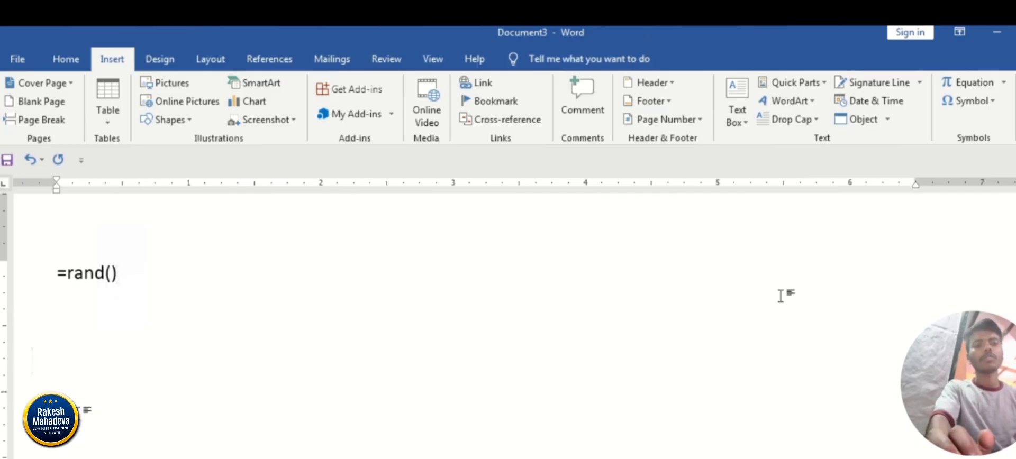
key(Return)
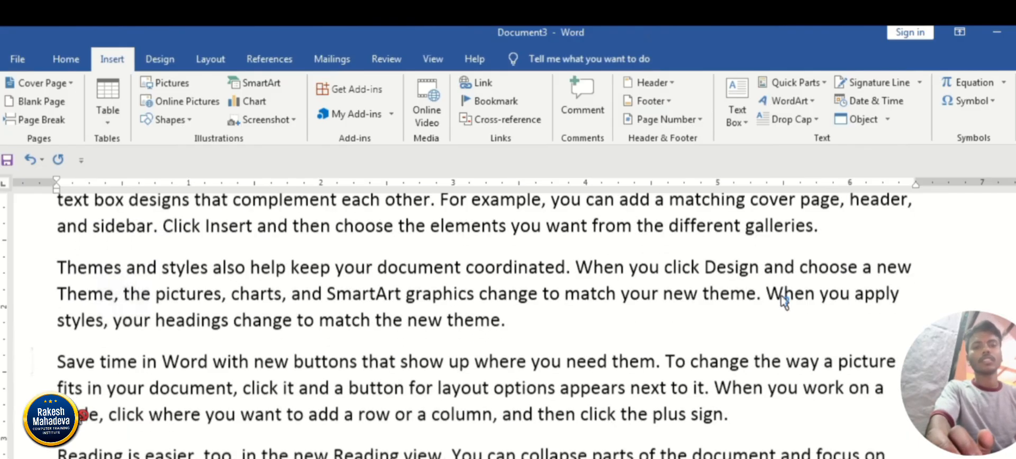
key(ctrl+Home)
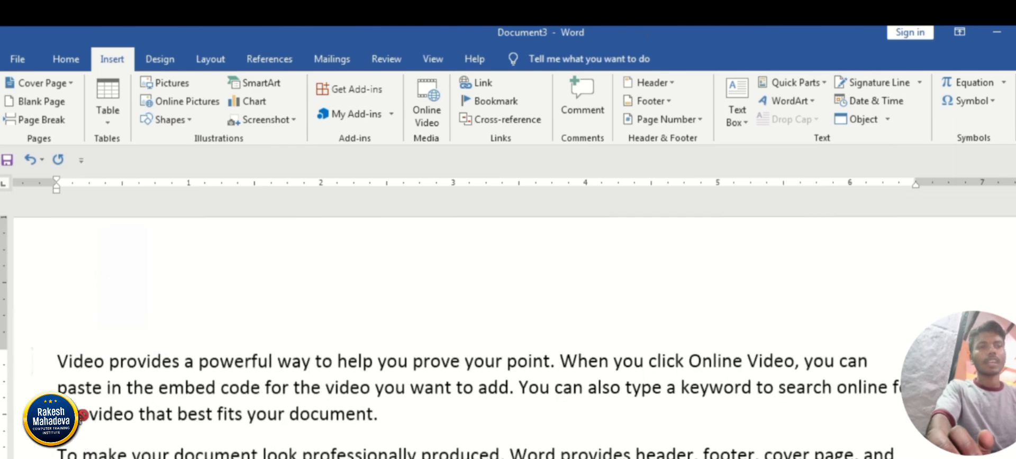
scroll(568, 356, down, 1)
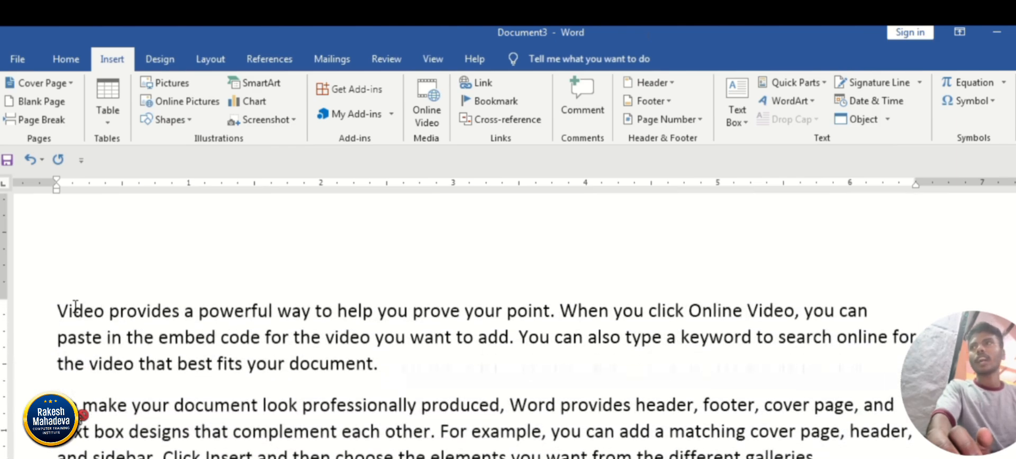
Apply a Dropped drop cap to the letter V that begins the first paragraph.
click(75, 308)
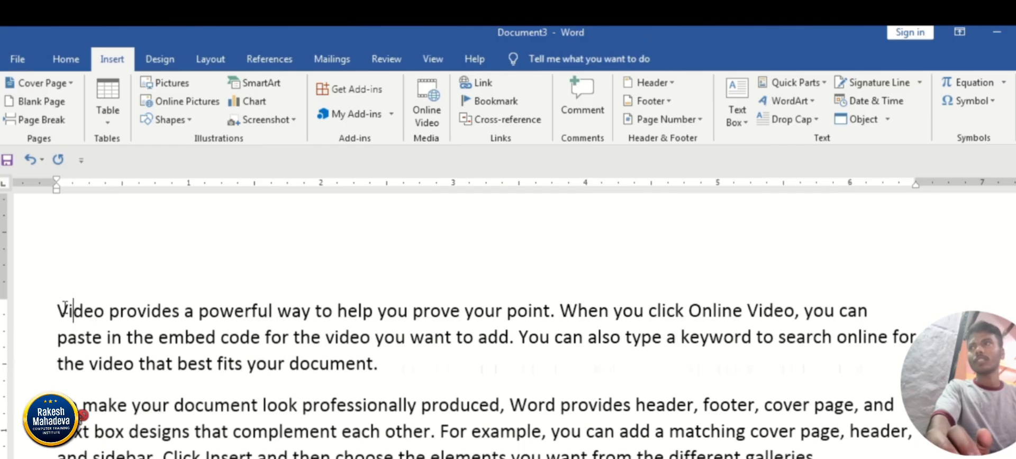
drag(62, 310, 50, 306)
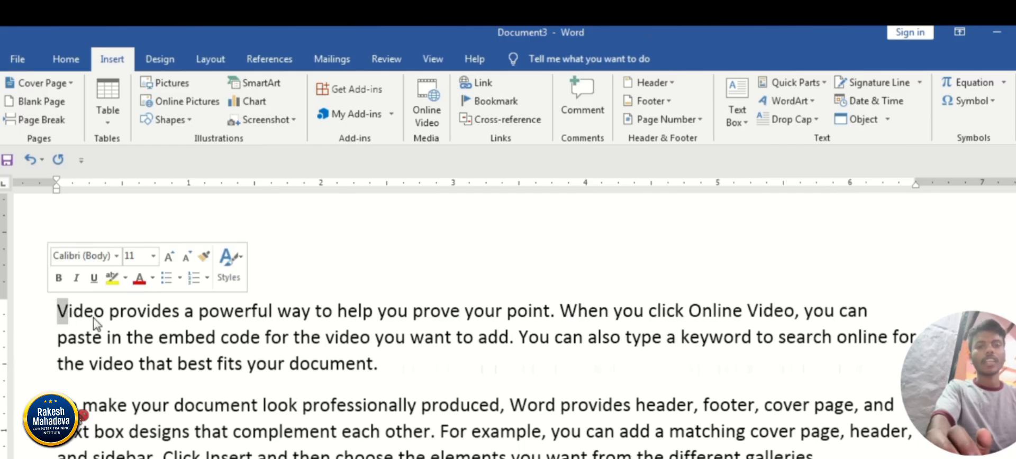
click(792, 123)
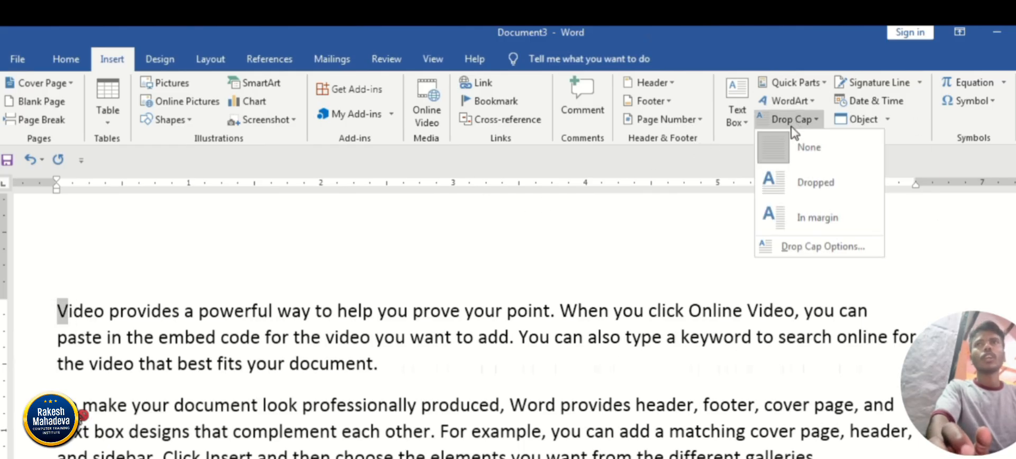
click(800, 185)
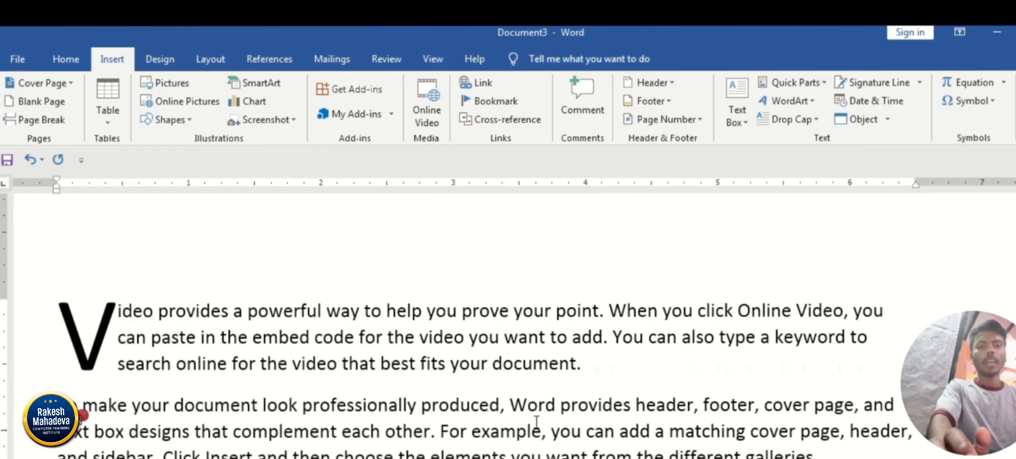
Change the drop cap on the first paragraph's V to the In margin style.
scroll(535, 418, down, 1)
scroll(536, 422, down, 2)
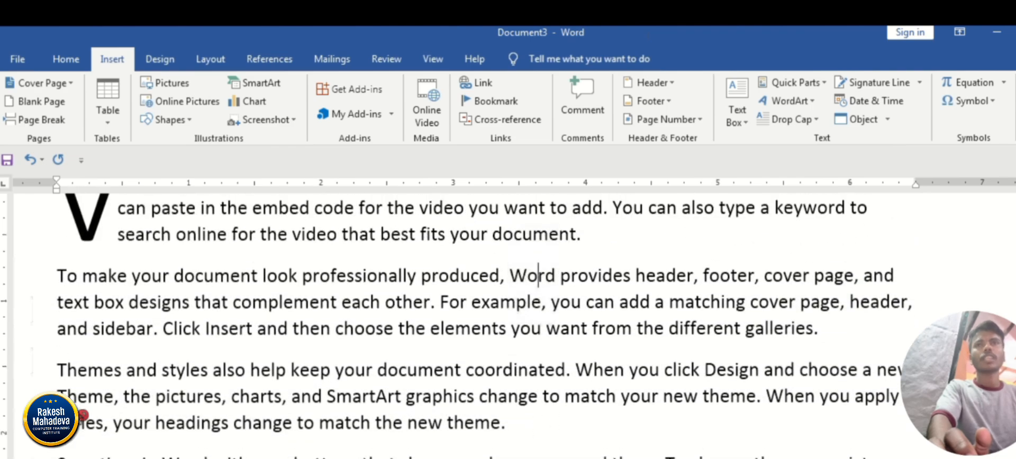
scroll(83, 415, up, 1)
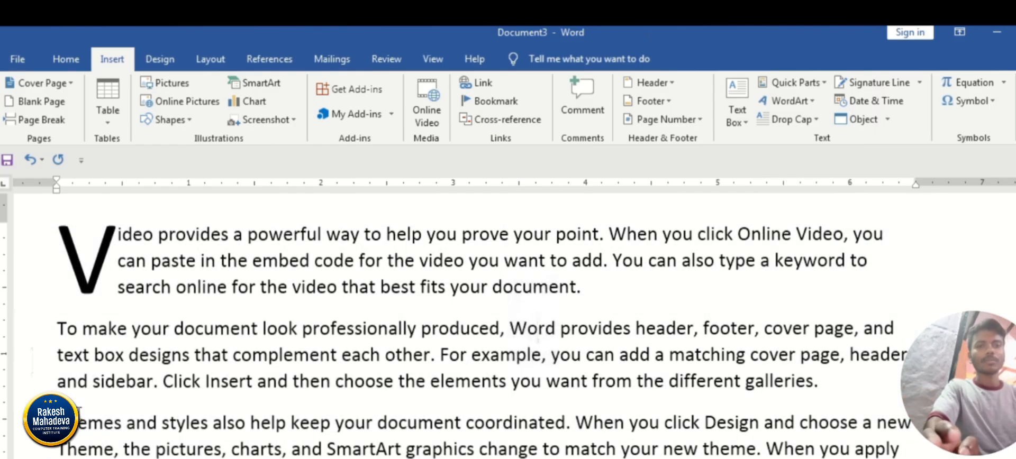
key(ctrl+a)
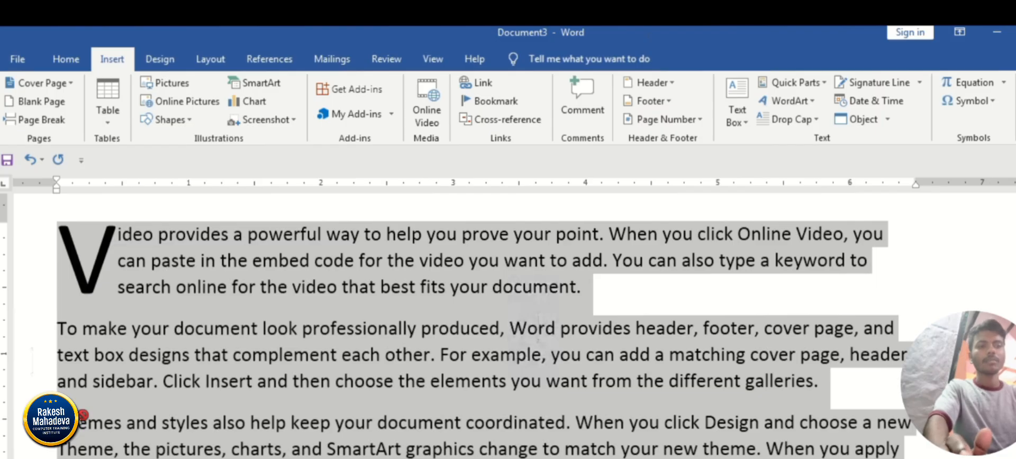
click(120, 228)
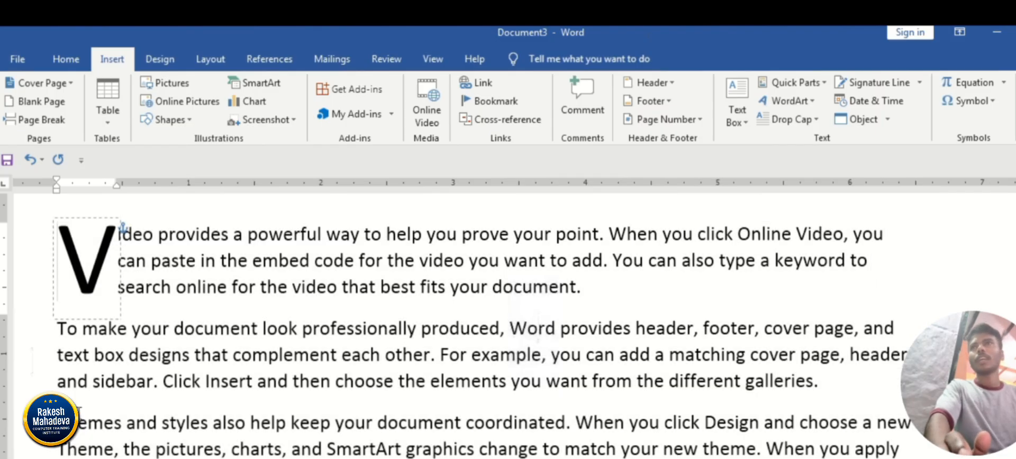
click(803, 120)
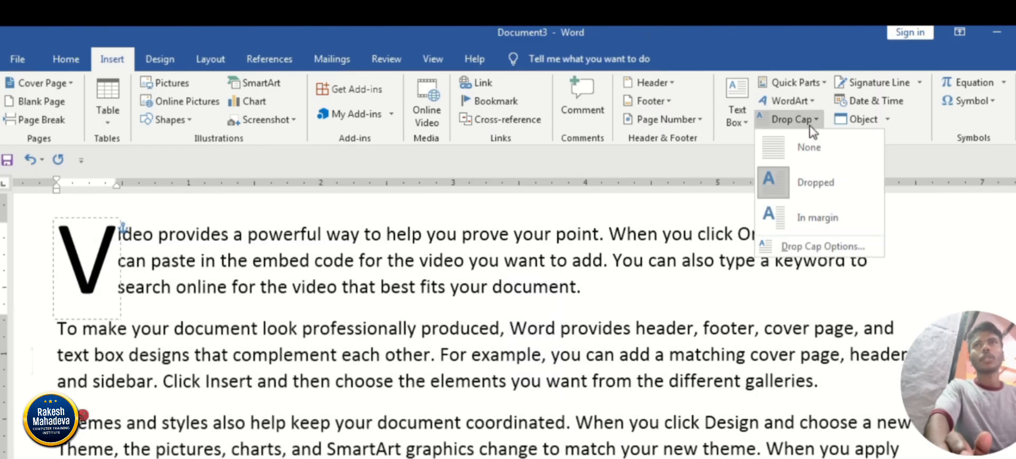
click(814, 217)
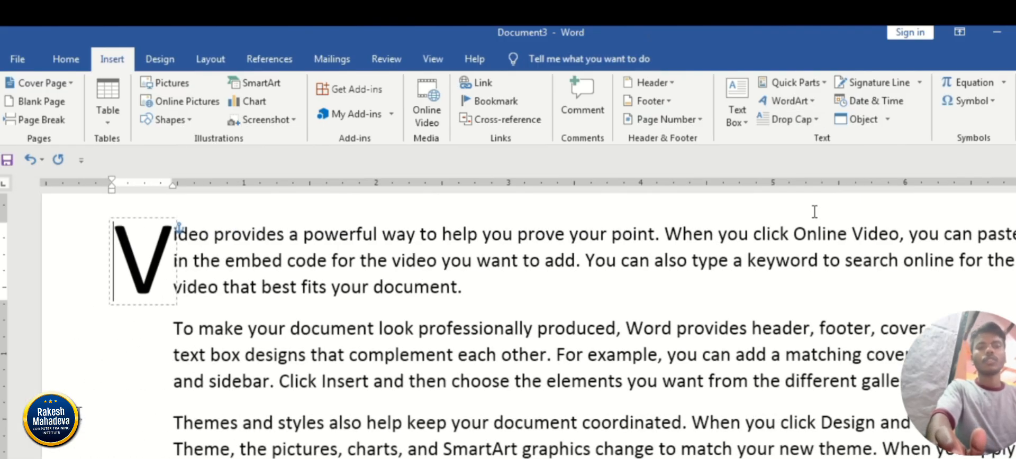
Switch the V's drop cap to Dropped, and remove it altogether with the None option.
click(793, 119)
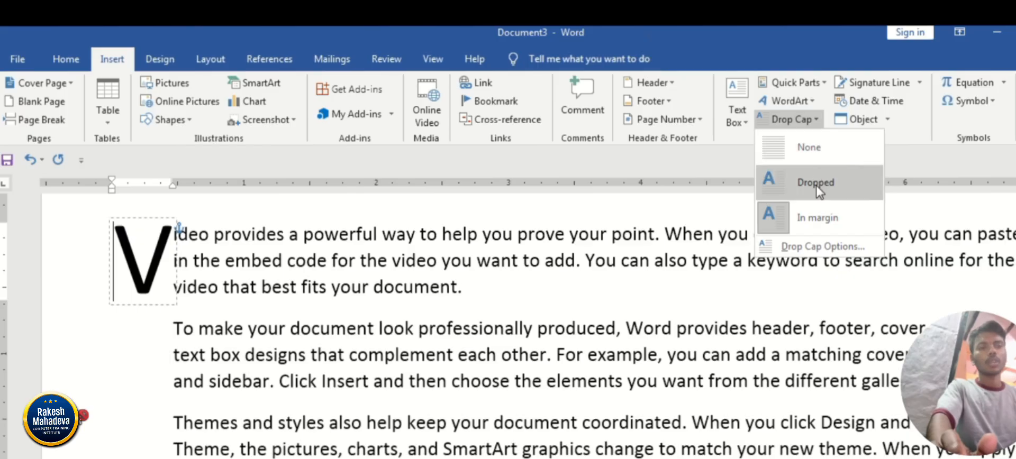
click(818, 186)
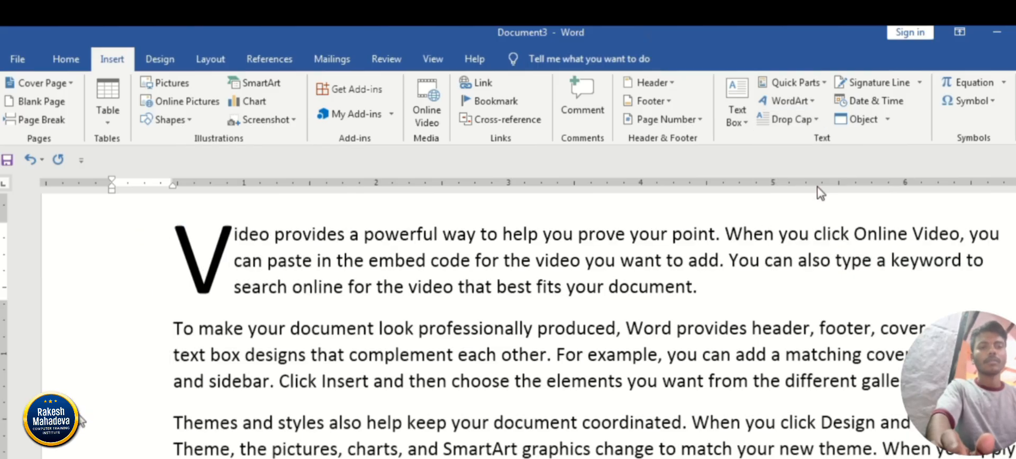
click(793, 120)
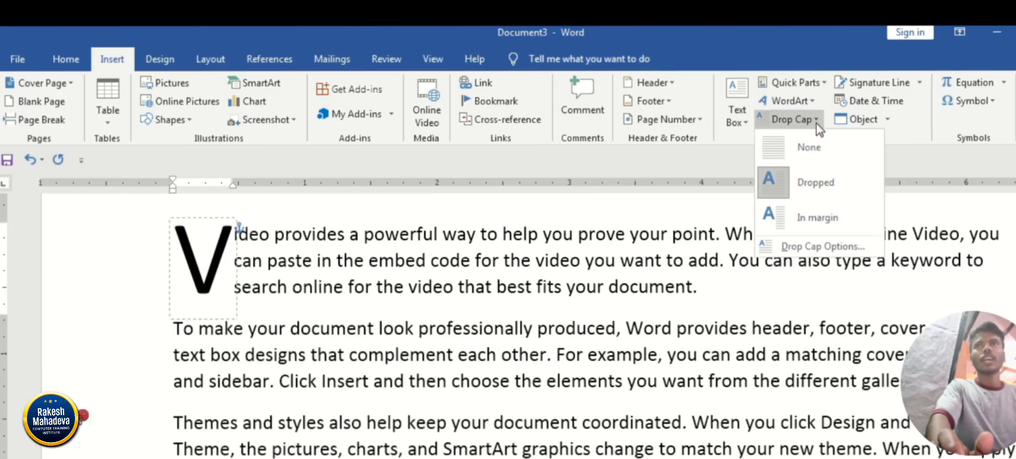
click(807, 158)
click(786, 315)
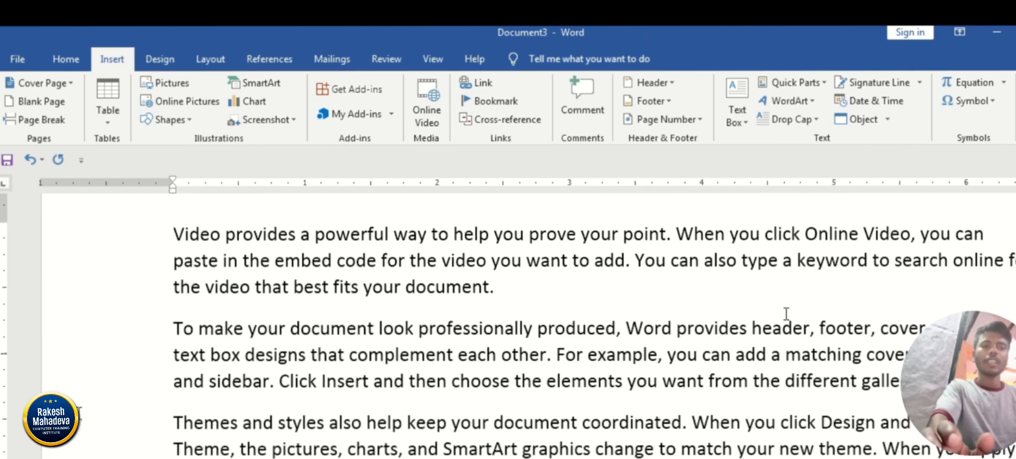
Clear the whole page and insert blue shadowed WordArt, replacing its placeholder text with the person's first name.
key(ctrl+a)
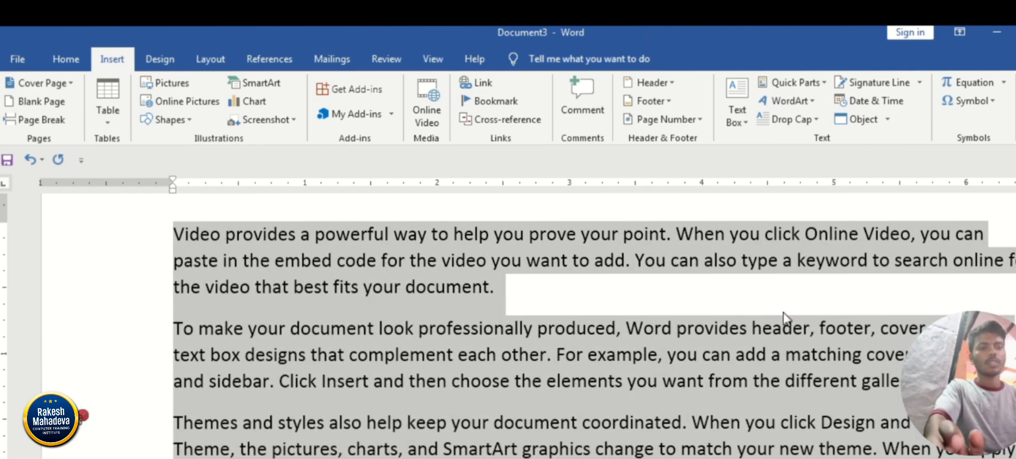
key(Delete)
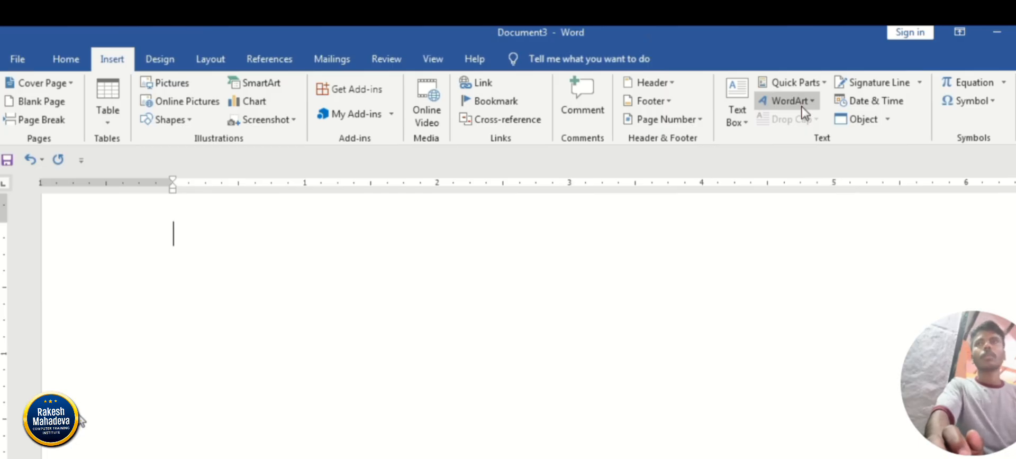
click(802, 106)
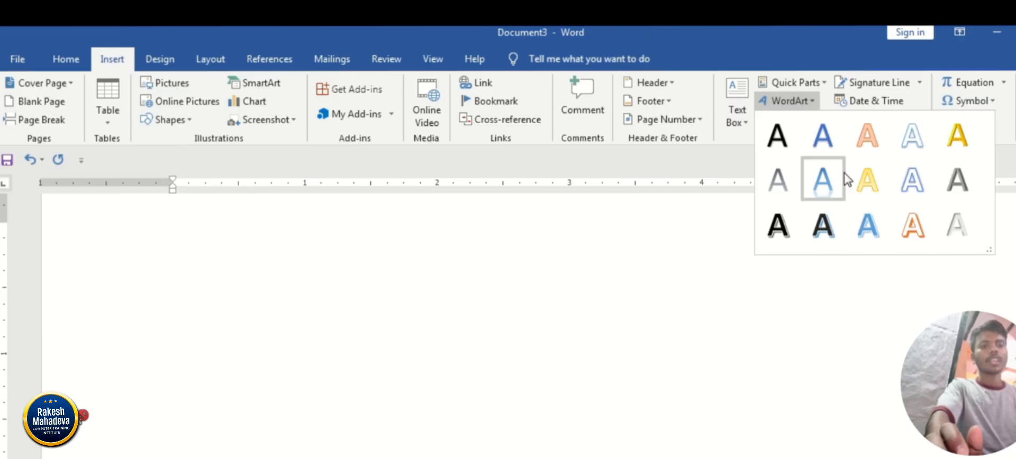
click(865, 227)
drag(545, 336, 709, 344)
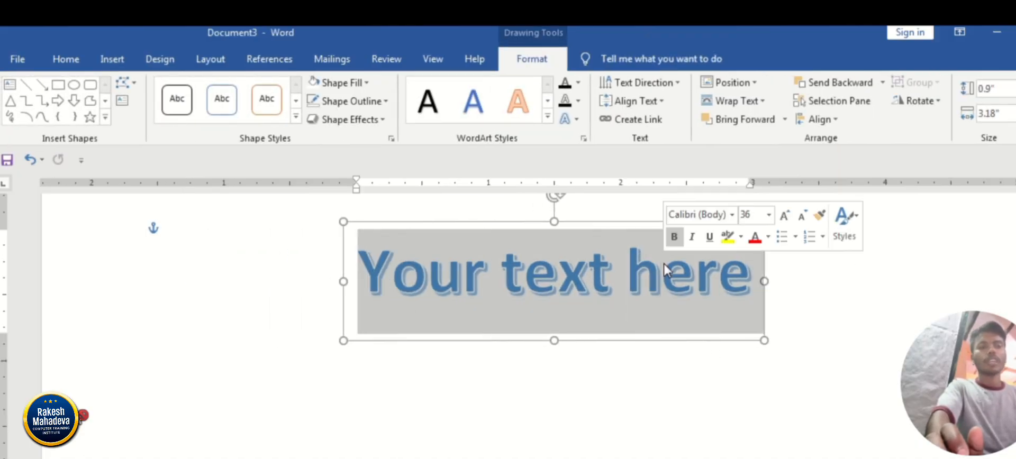
key(BackSpace)
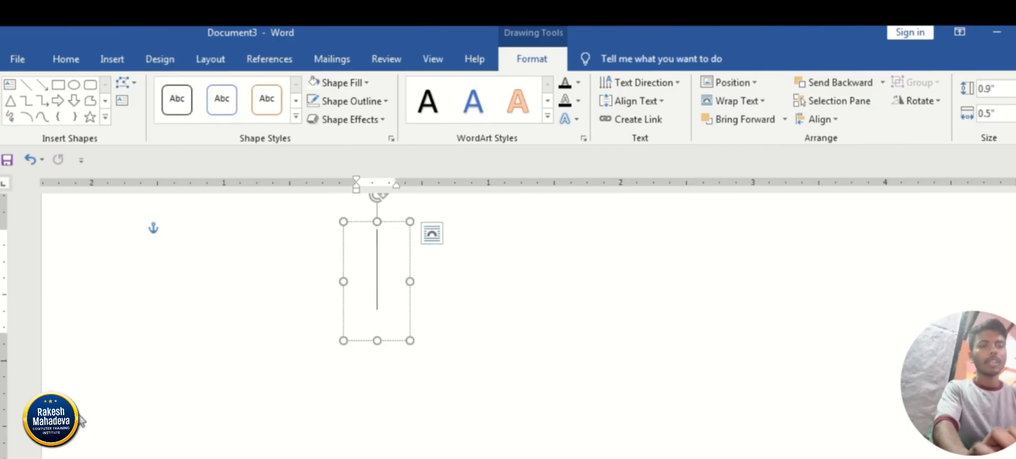
text(Rakesh)
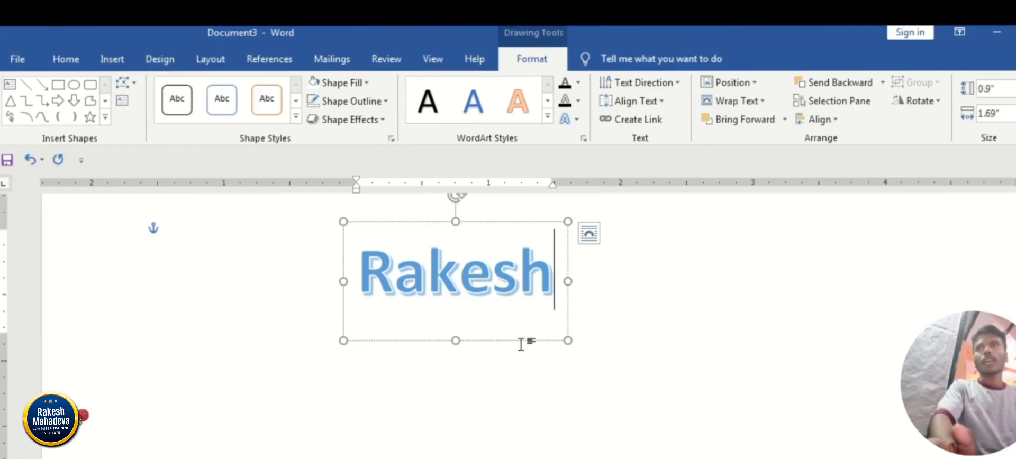
Apply a perspective shadow and a bevel text effect to the WordArt name.
drag(487, 267, 358, 255)
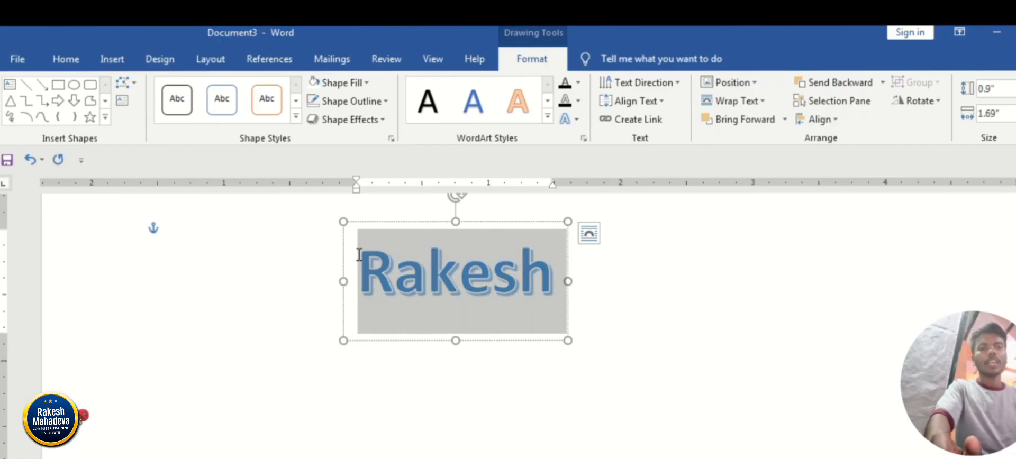
click(574, 119)
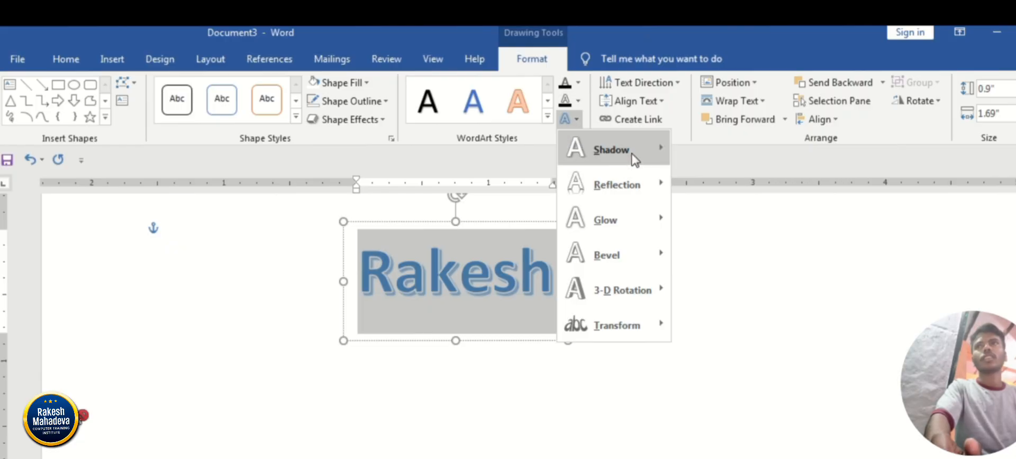
mouse_move(633, 156)
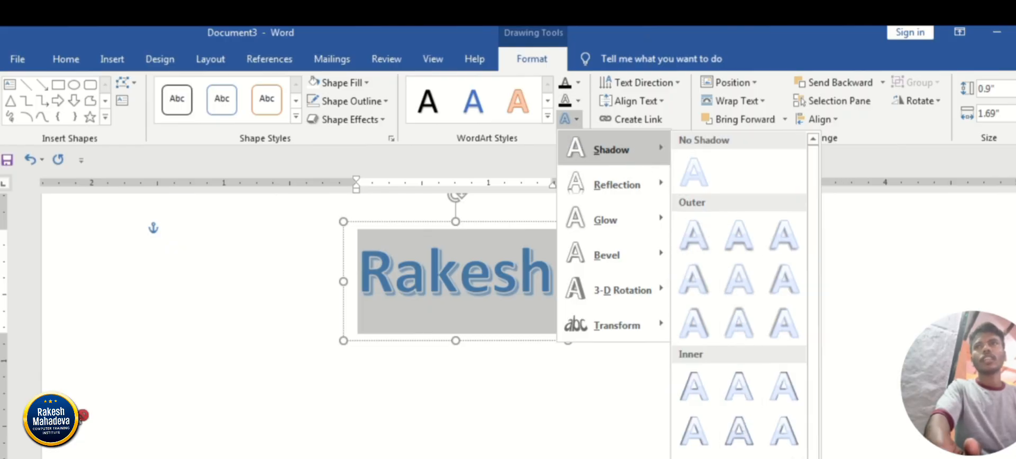
click(738, 457)
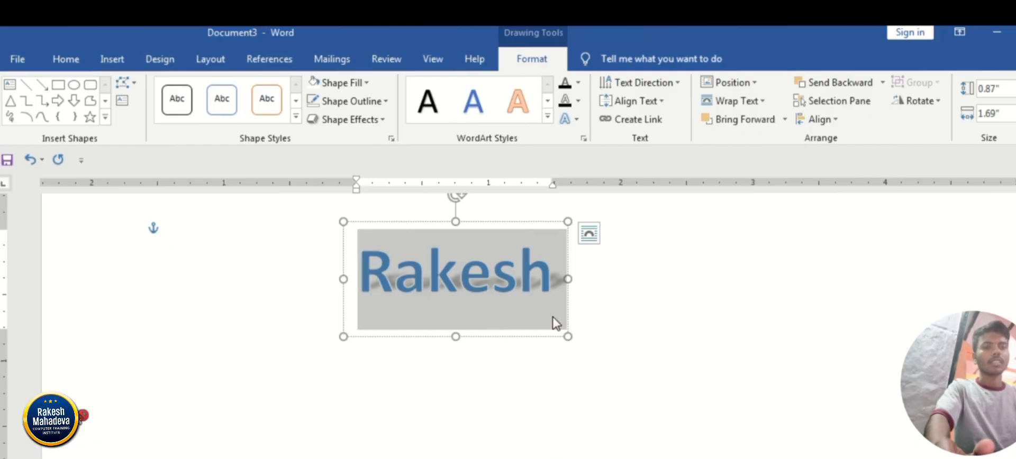
click(567, 119)
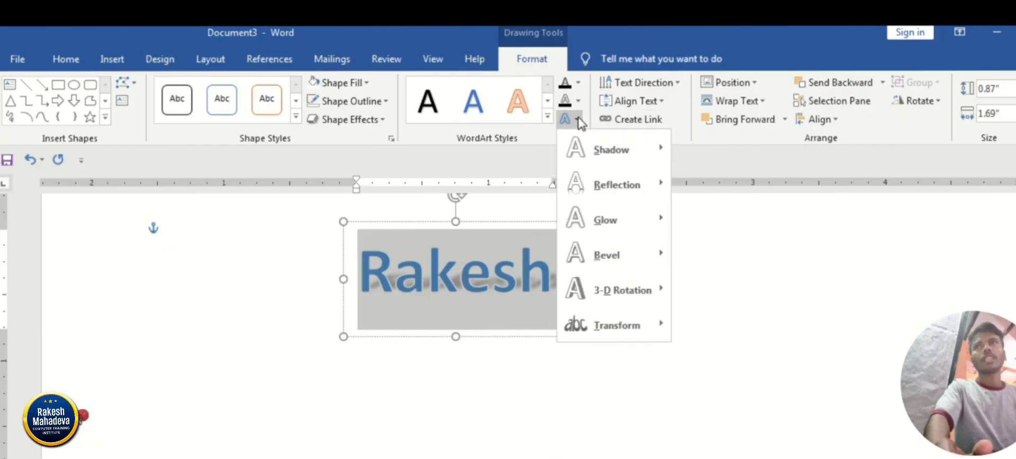
mouse_move(610, 291)
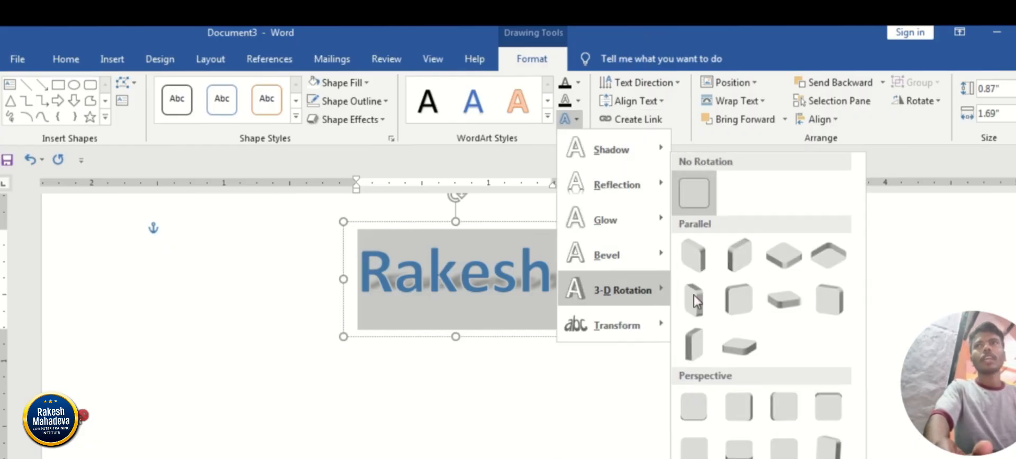
mouse_move(631, 263)
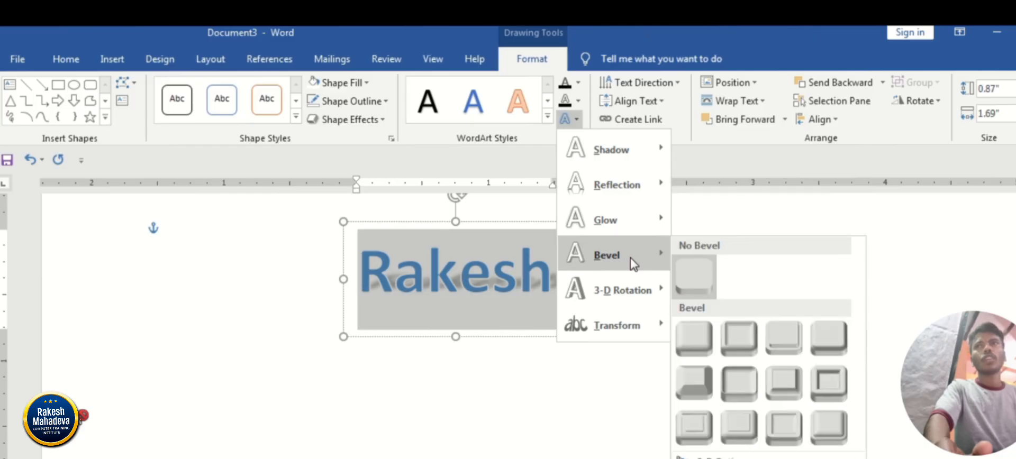
click(761, 405)
Add the largest yellow glow and the last of the reflection variations to the WordArt name.
click(567, 119)
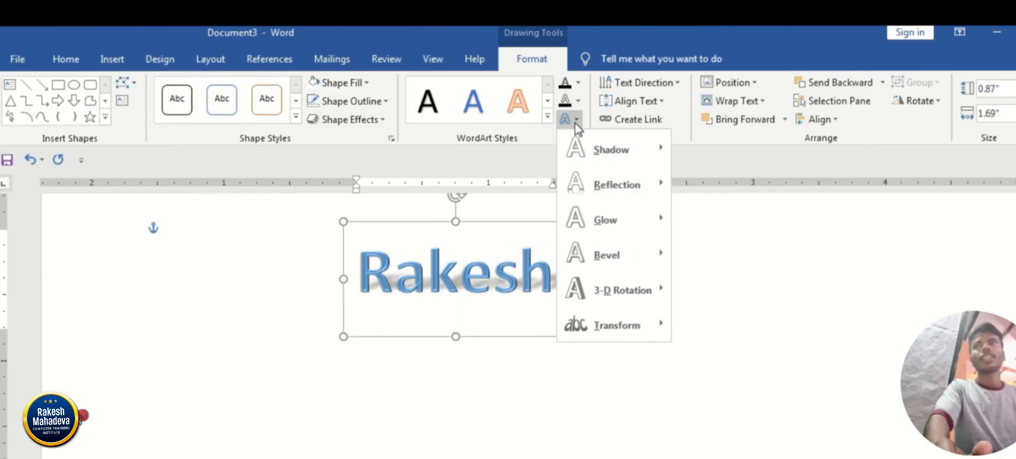
mouse_move(608, 228)
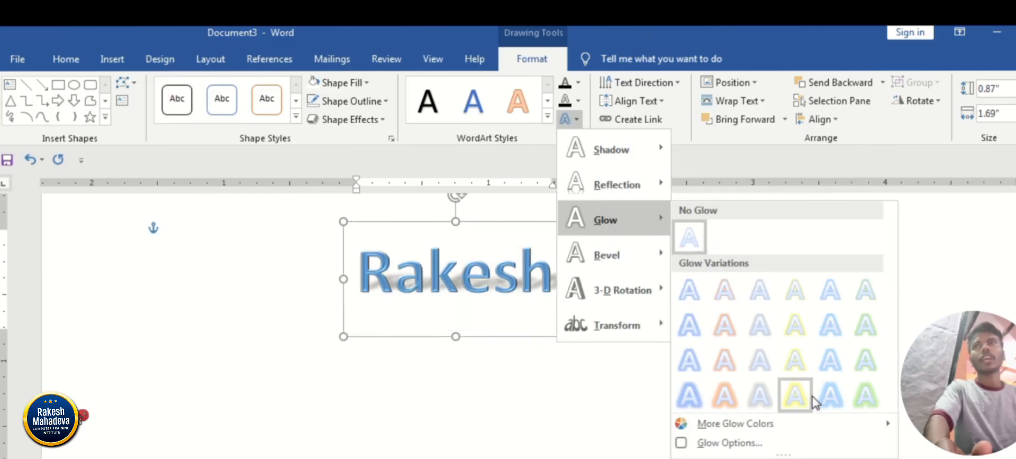
click(795, 395)
click(574, 119)
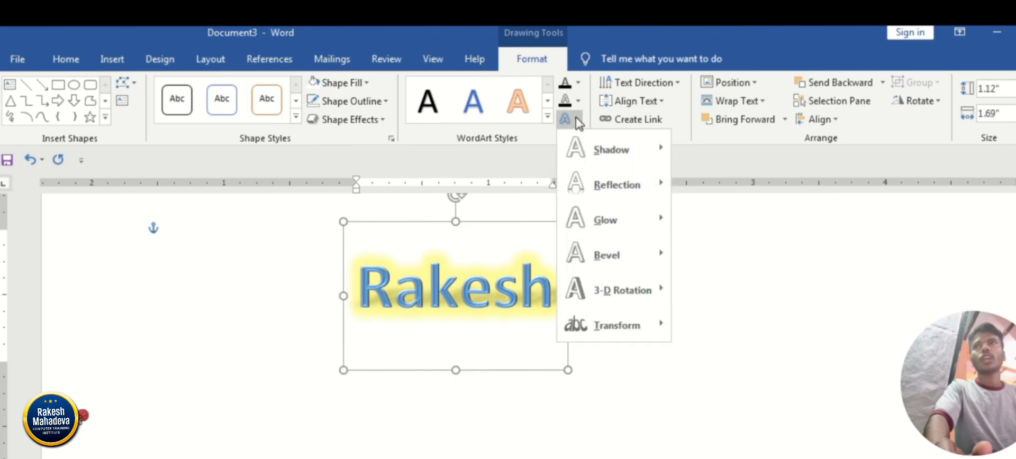
mouse_move(625, 184)
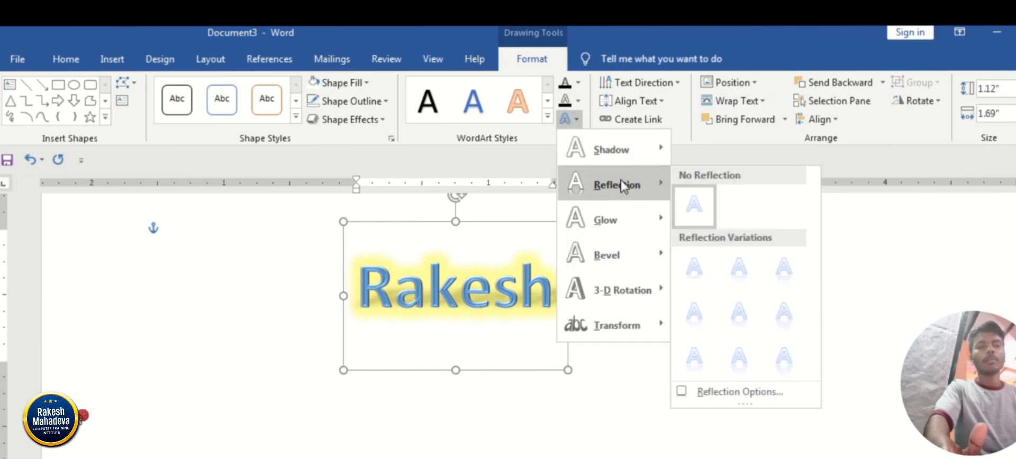
click(782, 367)
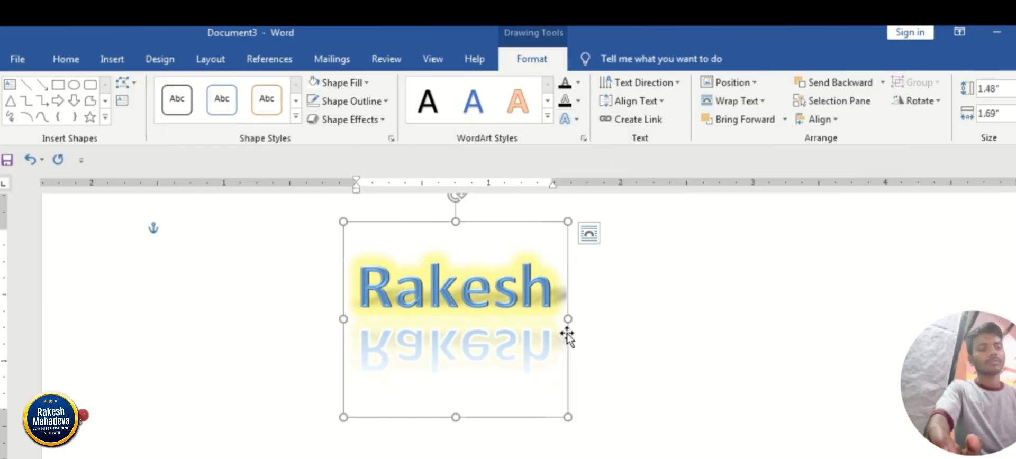
Delete the WordArt and enter the person's first name followed by initials as plain text on the empty page.
key(Delete)
click(110, 59)
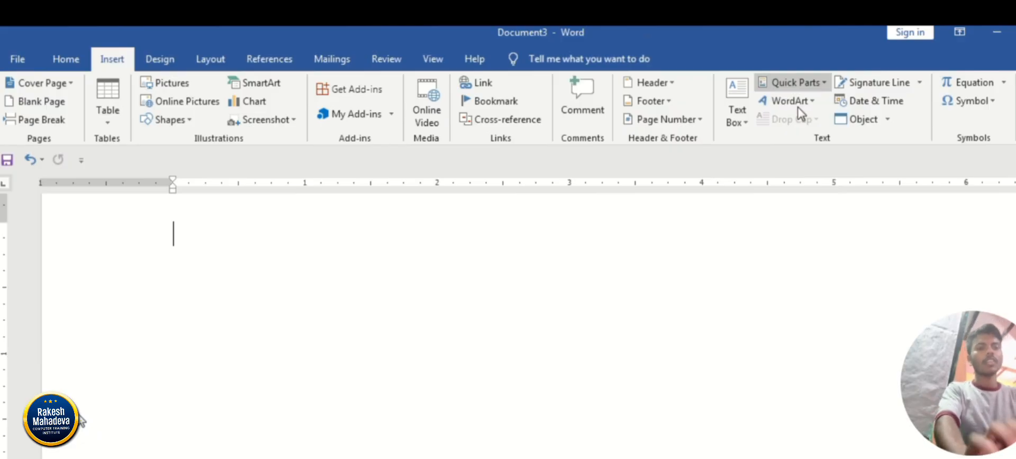
text(r)
key(ctrl+z)
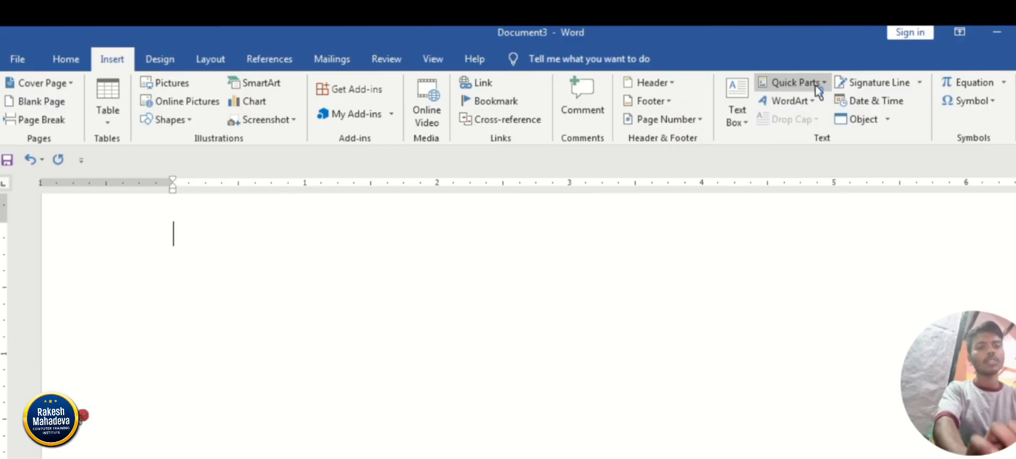
text(Rakesh)
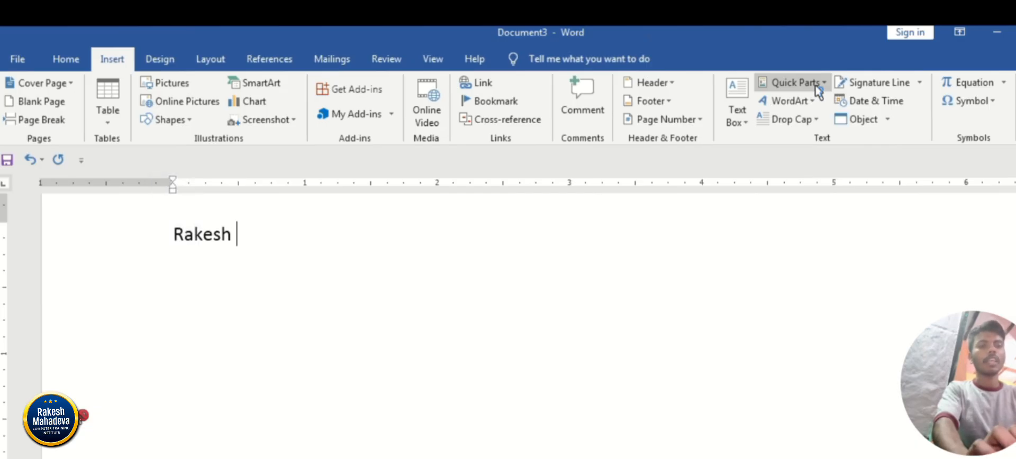
text( R)
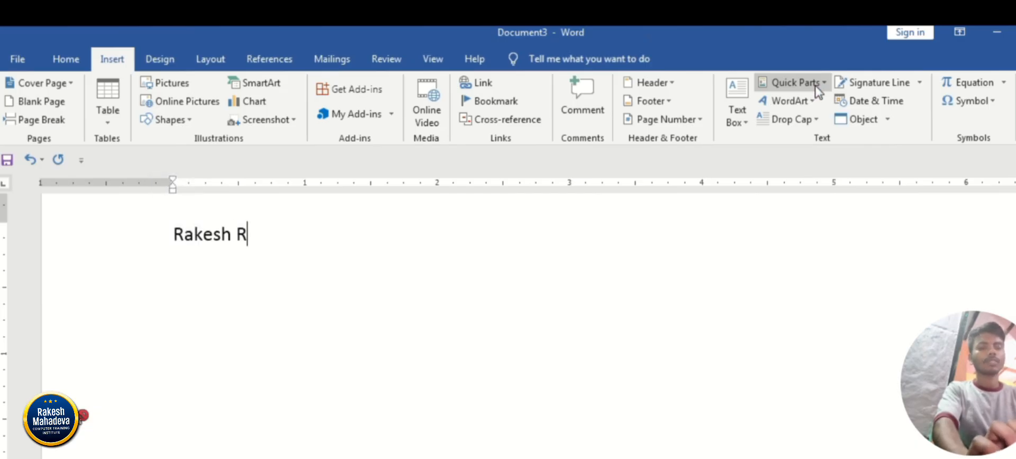
text(P)
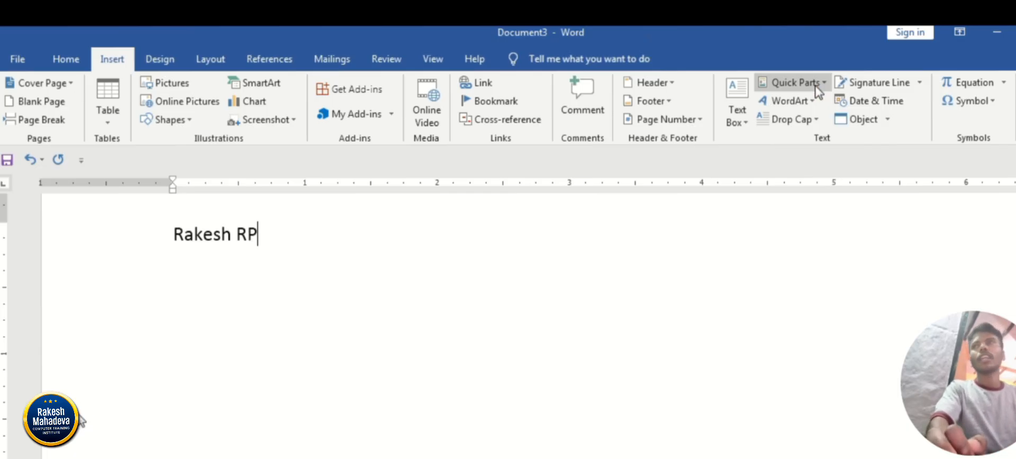
Save the name text to the Quick Part gallery as a building block named rk.
drag(256, 236, 178, 237)
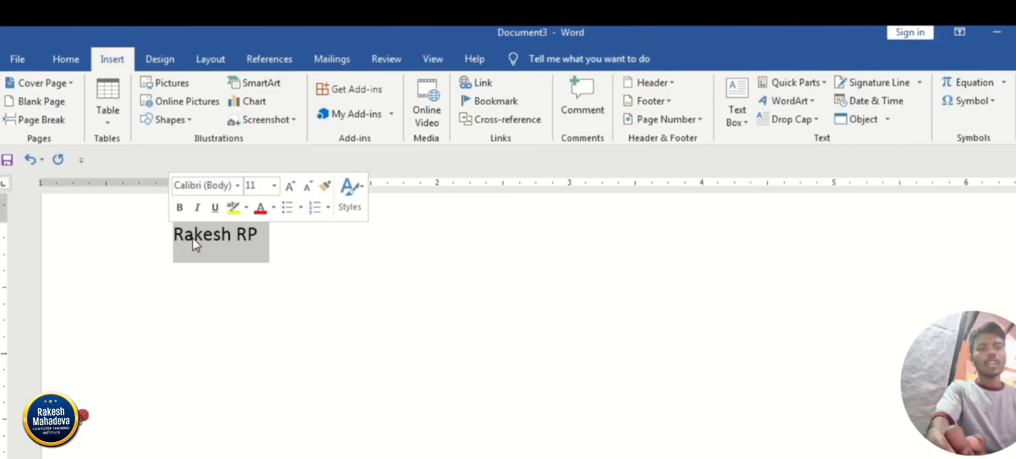
click(816, 86)
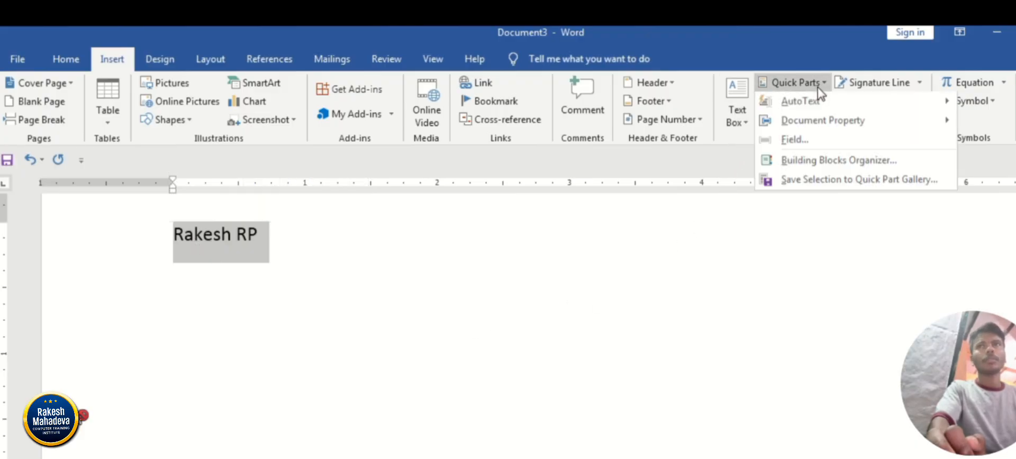
click(810, 183)
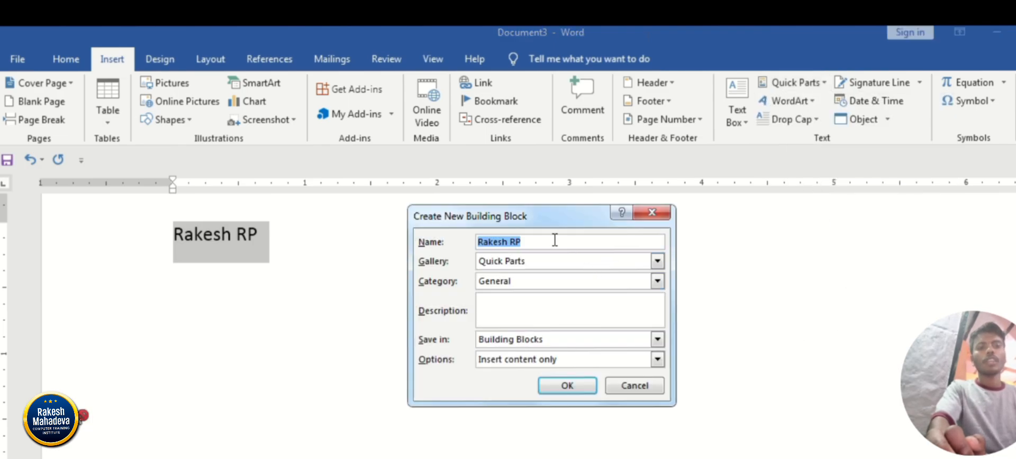
key(BackSpace)
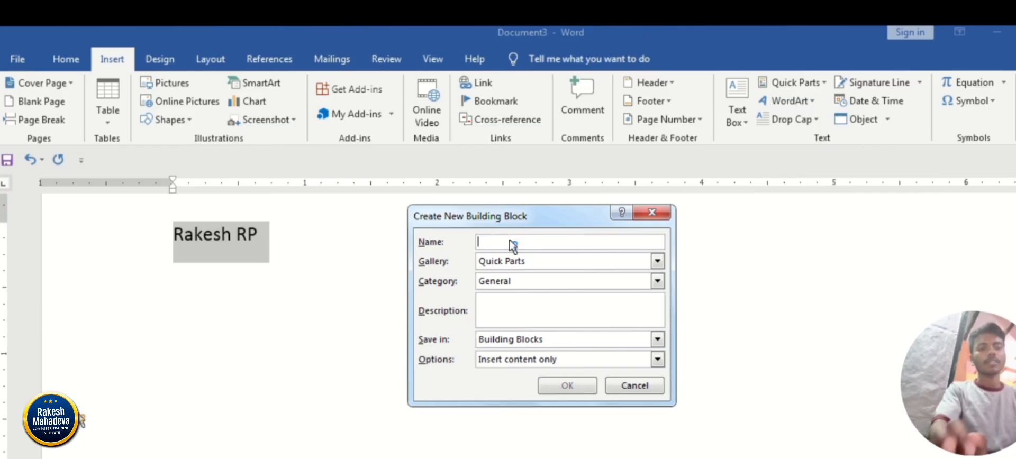
text(rk)
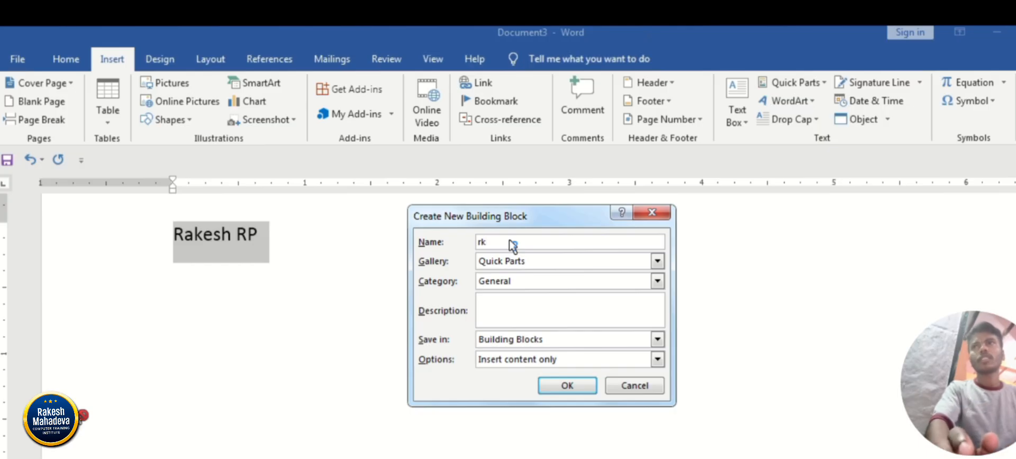
click(579, 393)
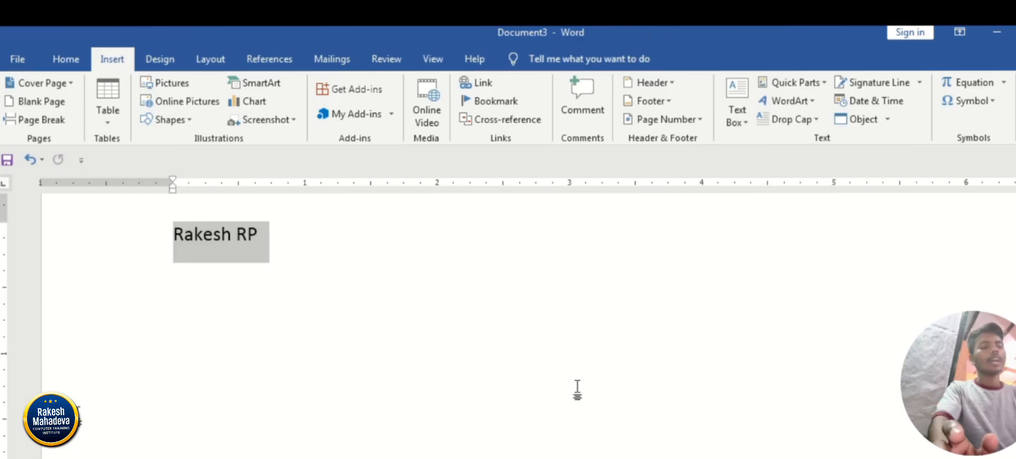
Delete the name text and reinsert it by expanding the building block name rk.
key(Delete)
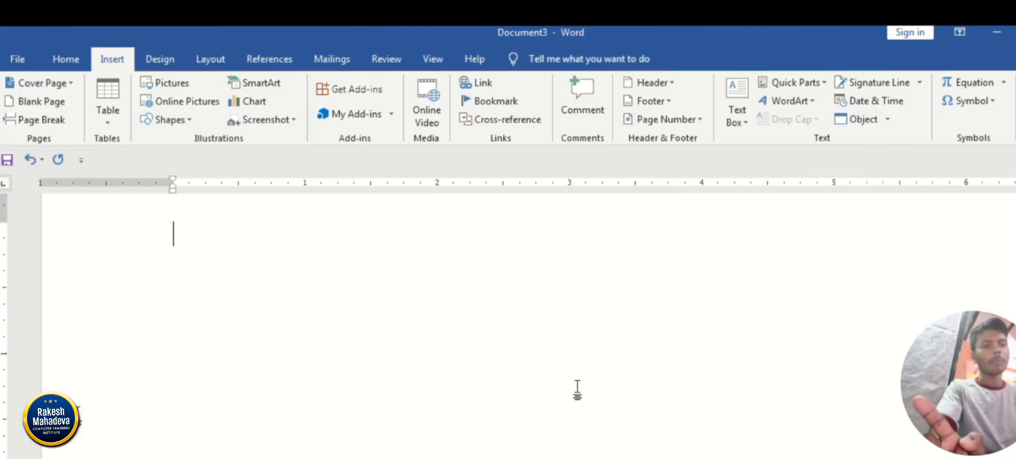
text(rk)
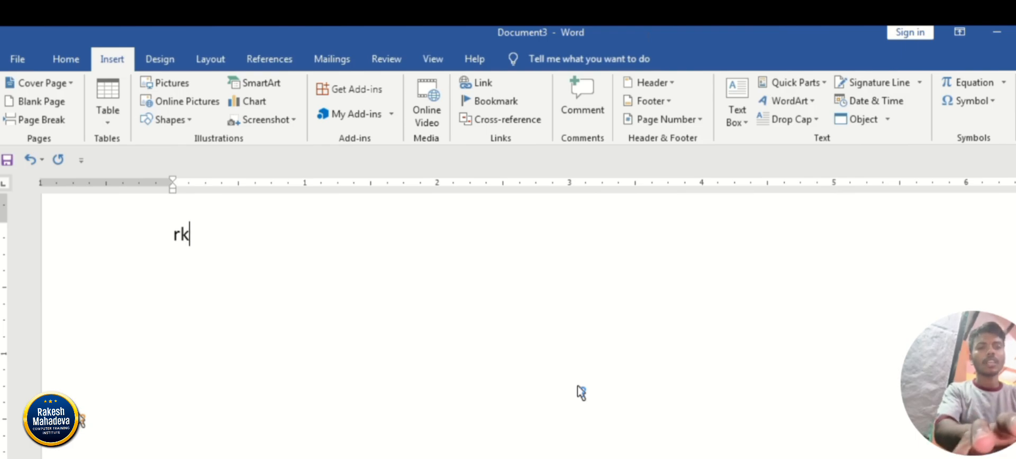
key(Return)
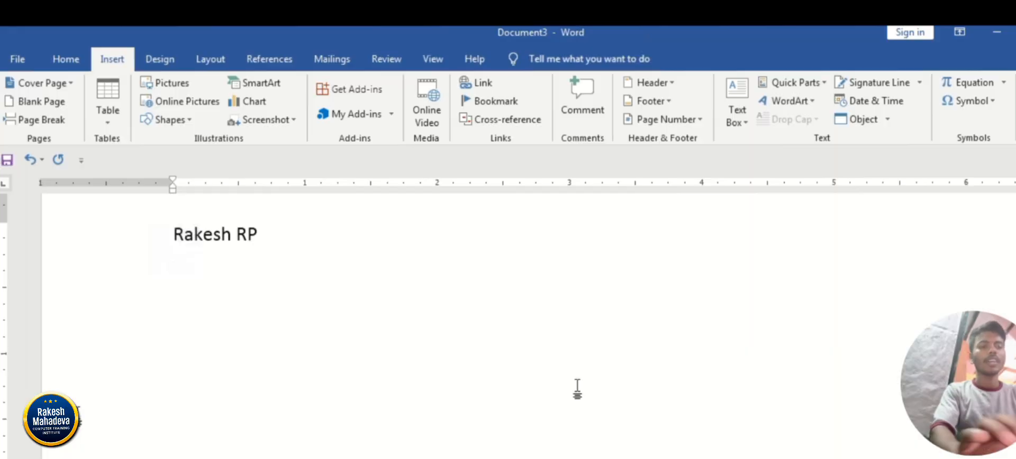
Expand the rk building block on five more lines, including once from Rk, and clear the whole page.
text(rk)
key(Return)
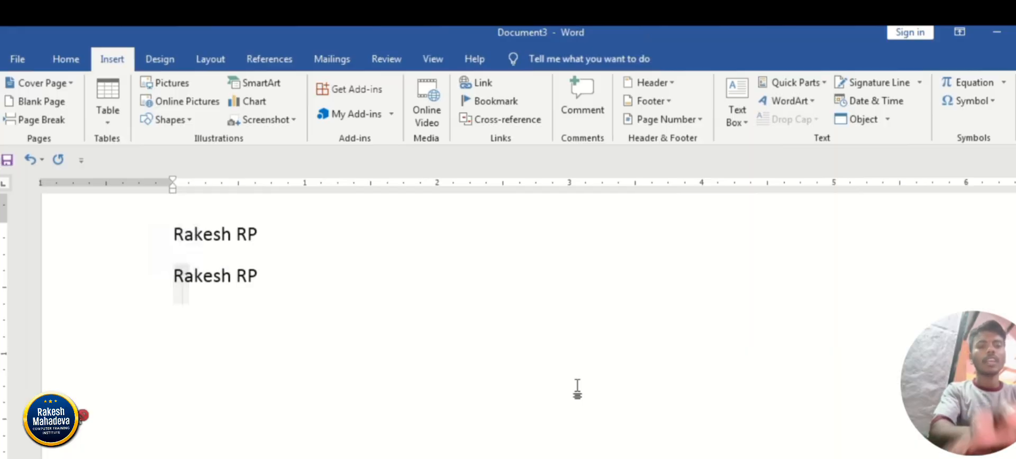
text(rk)
key(Return)
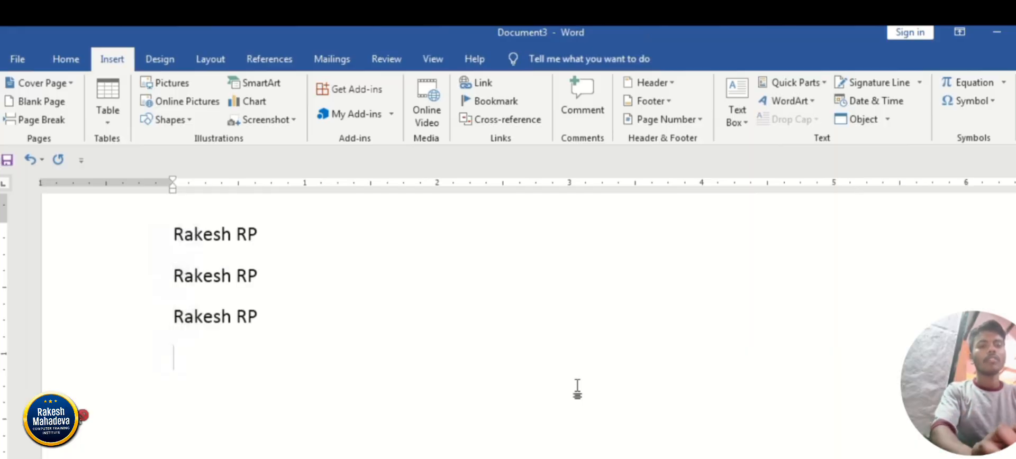
text(rk)
key(Return)
text(rk)
key(Return)
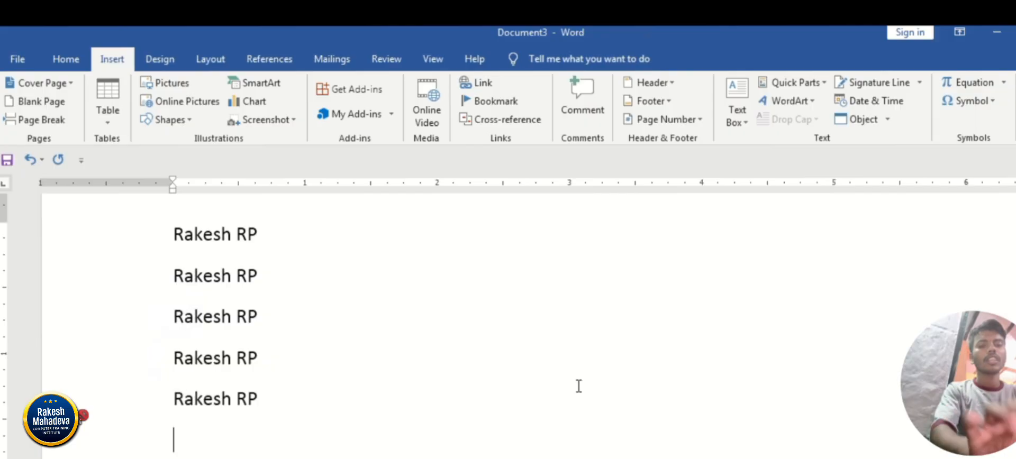
text(Rk4)
key(BackSpace)
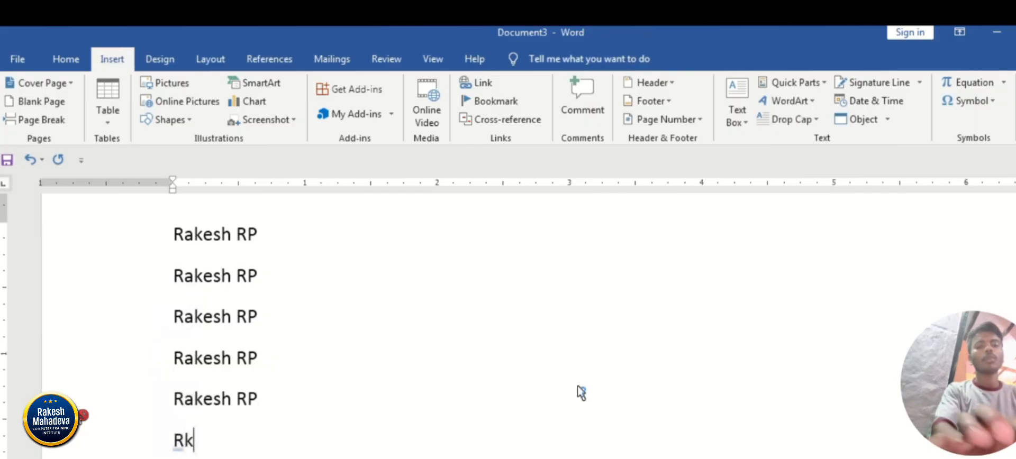
key(Return)
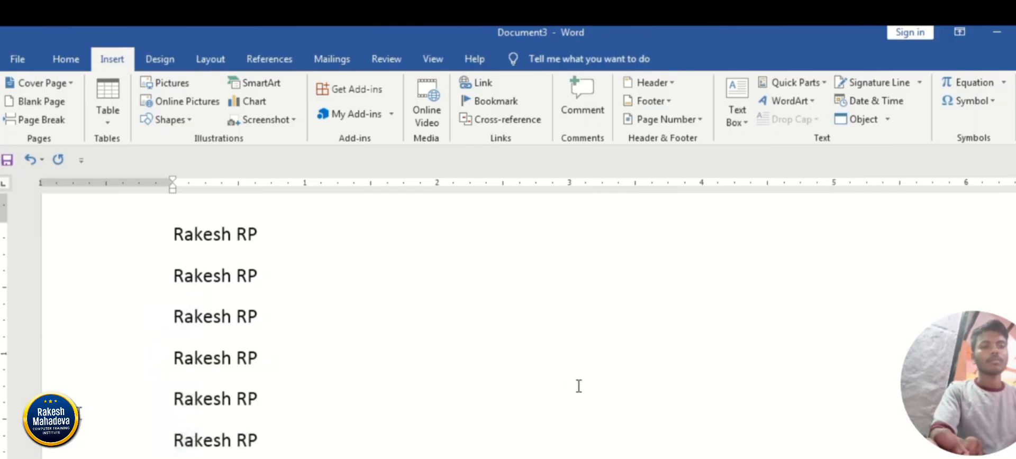
key(ctrl+a)
key(Delete)
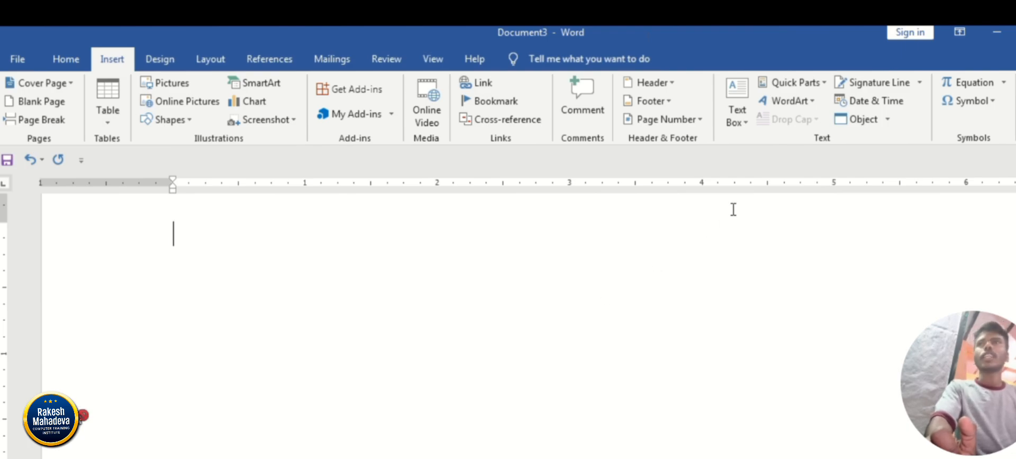
Insert the built-in Grid Quote text box on the empty page.
click(742, 120)
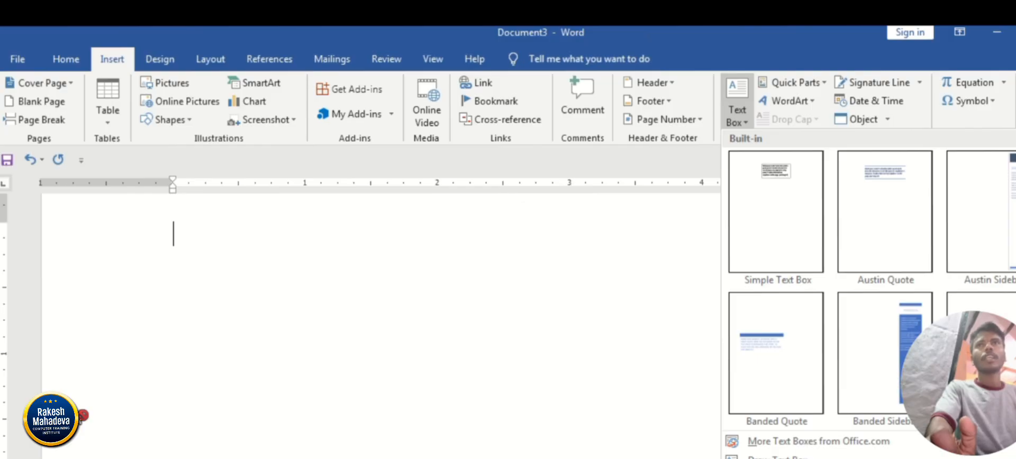
scroll(81, 421, down, 10)
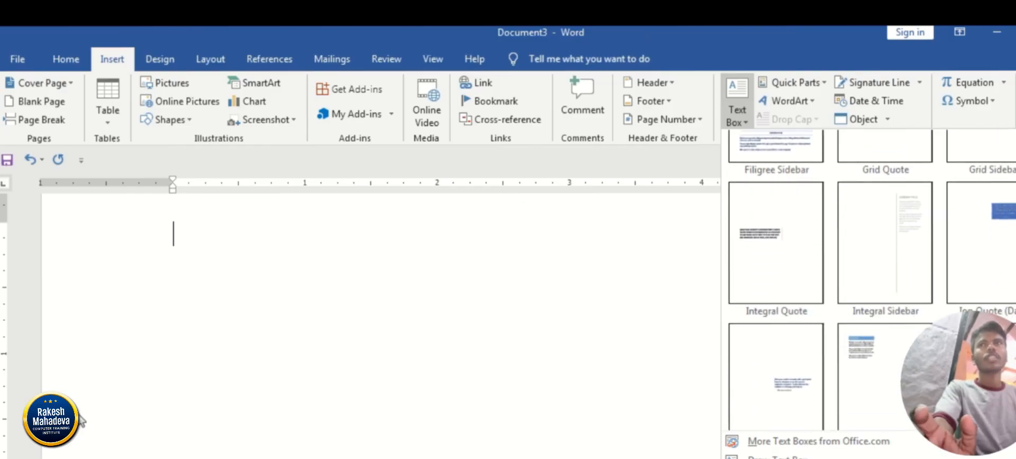
scroll(81, 421, down, 3)
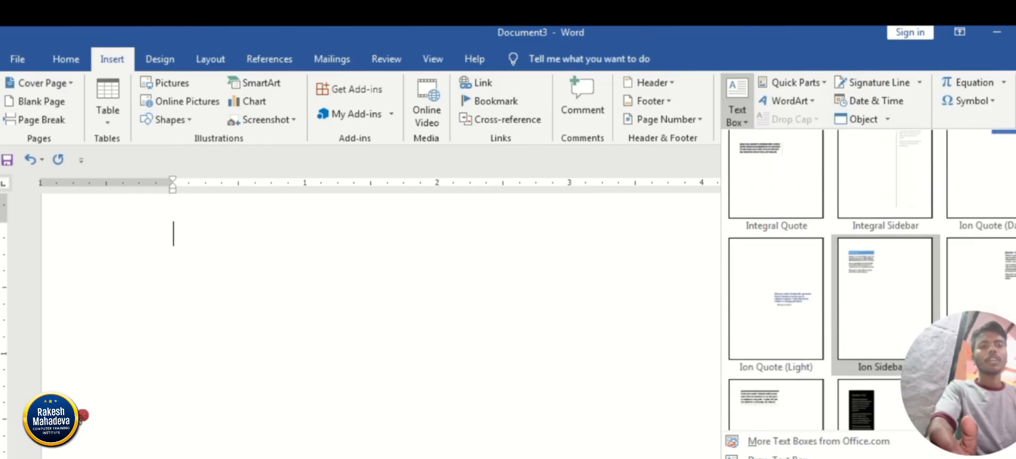
scroll(784, 267, up, 2)
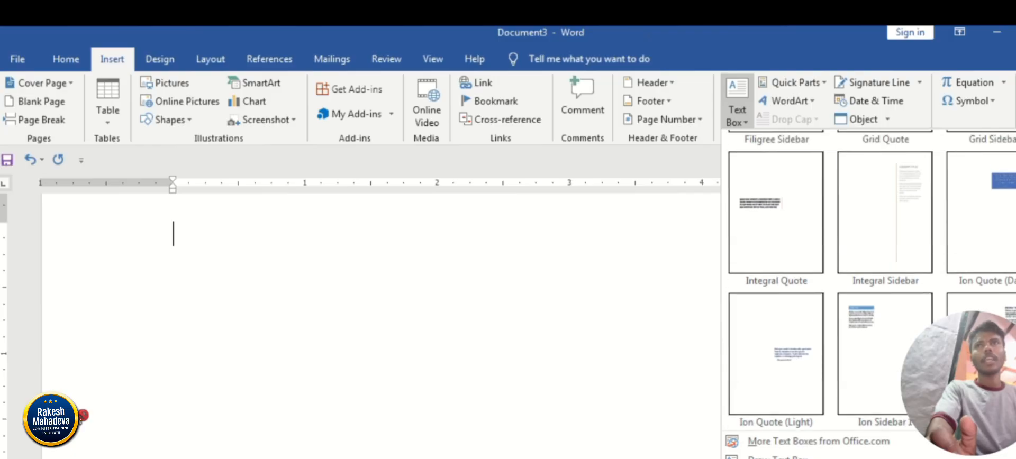
scroll(878, 286, up, 3)
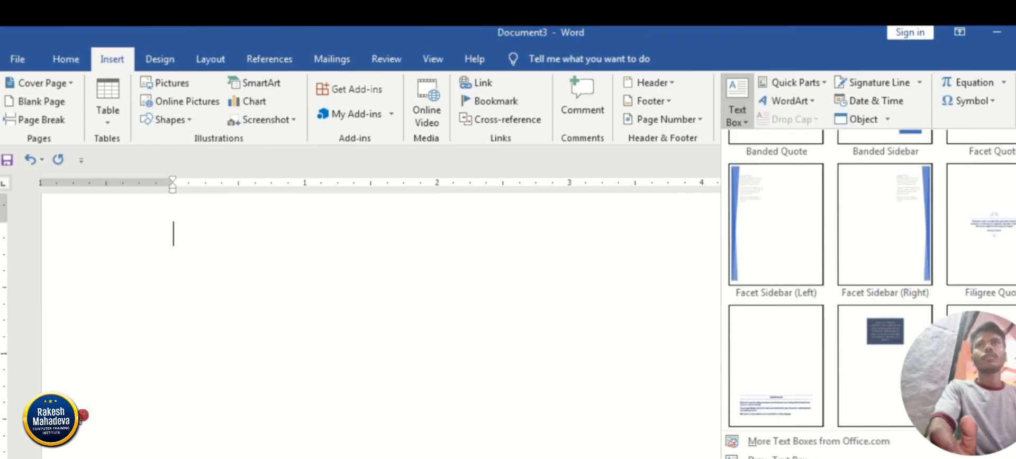
click(888, 359)
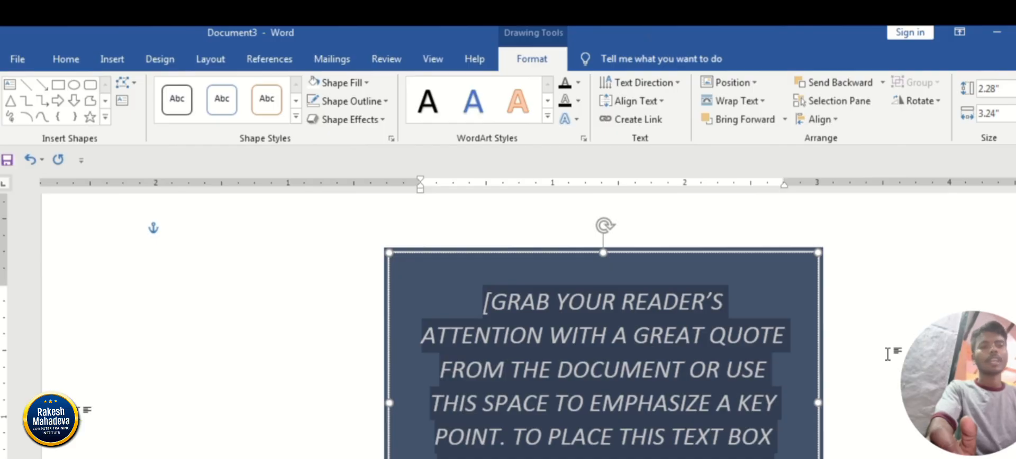
Shrink the quote text box to about 1.34" by 1.92", move it to the page's upper right, and delete it.
click(390, 257)
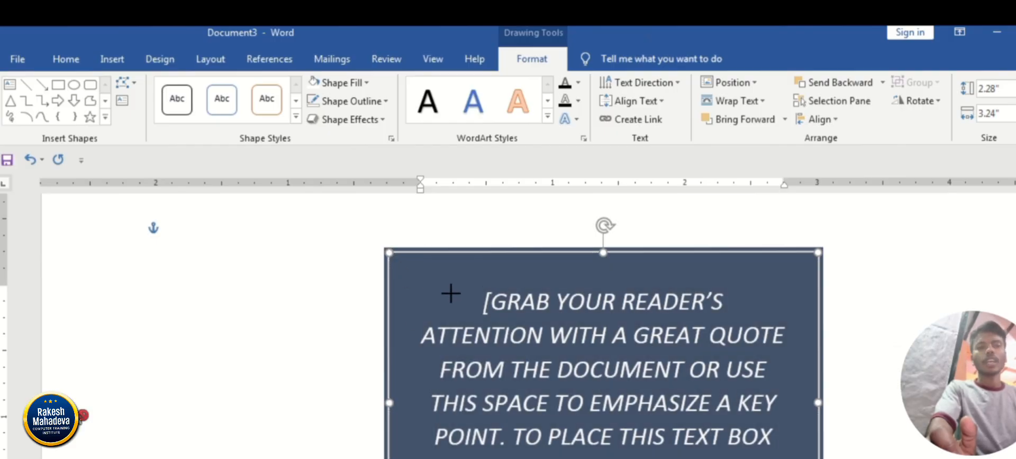
drag(451, 294, 562, 370)
drag(653, 371, 846, 220)
click(858, 331)
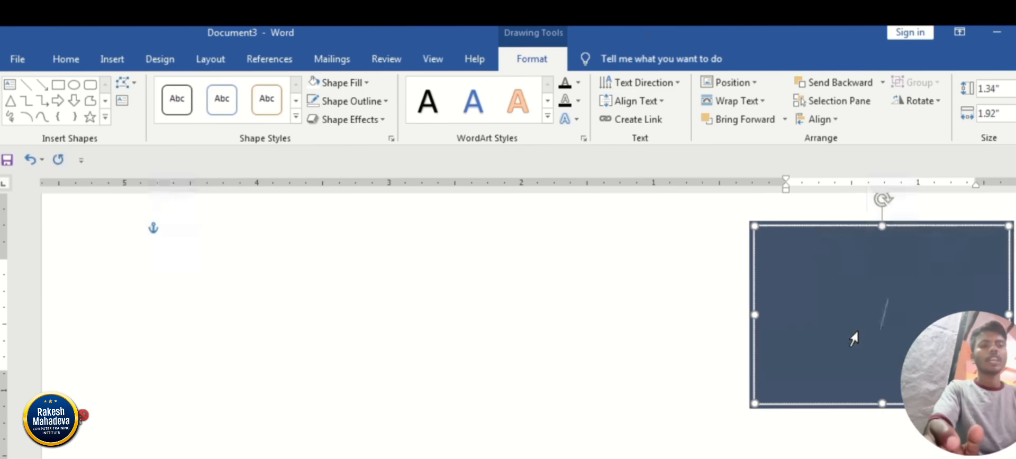
key(Delete)
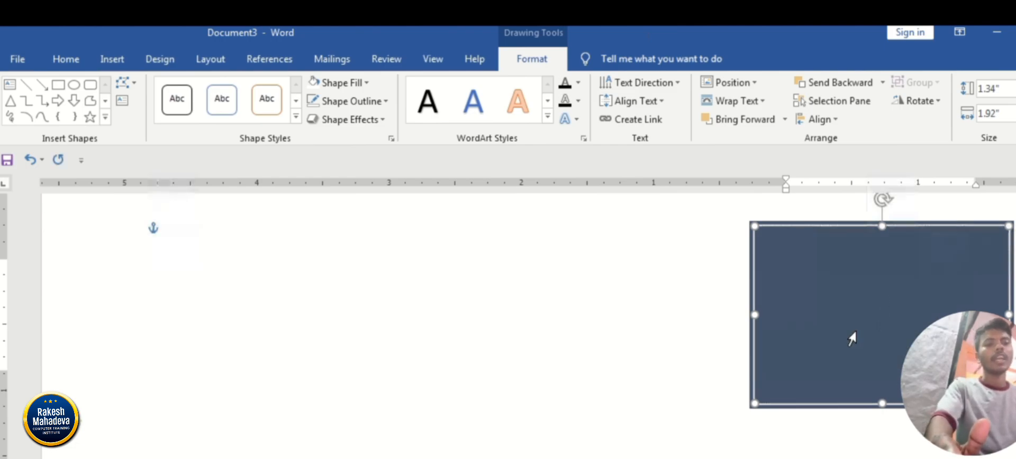
key(Delete)
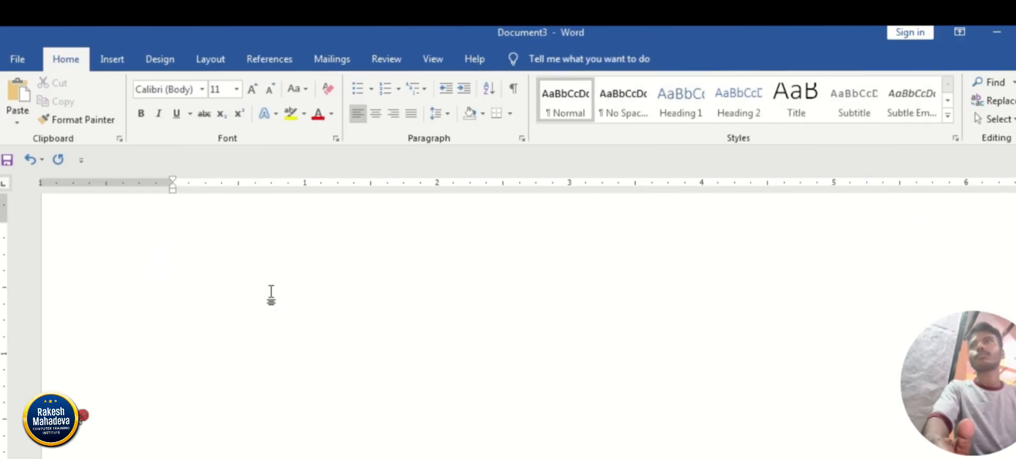
Zoom out to show the page's full width and insert the built-in Blank header.
click(112, 58)
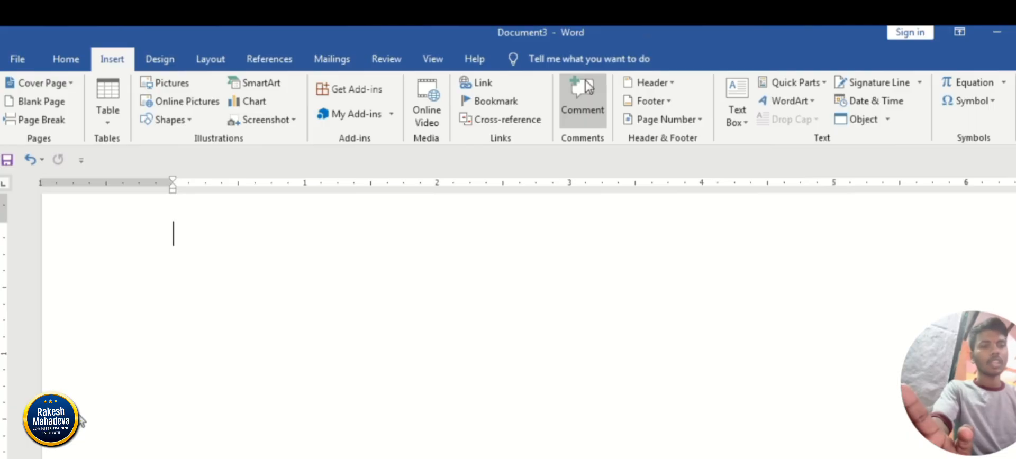
scroll(544, 326, down, 10)
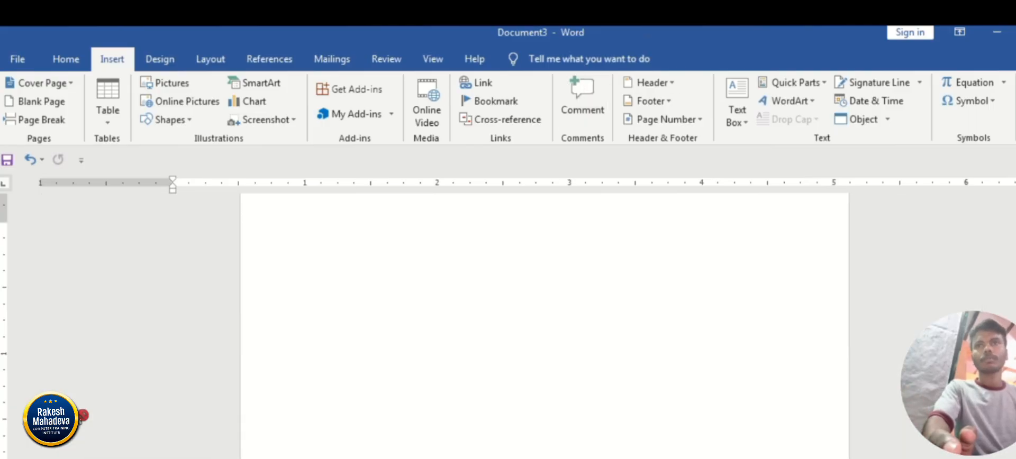
scroll(544, 326, up, 2)
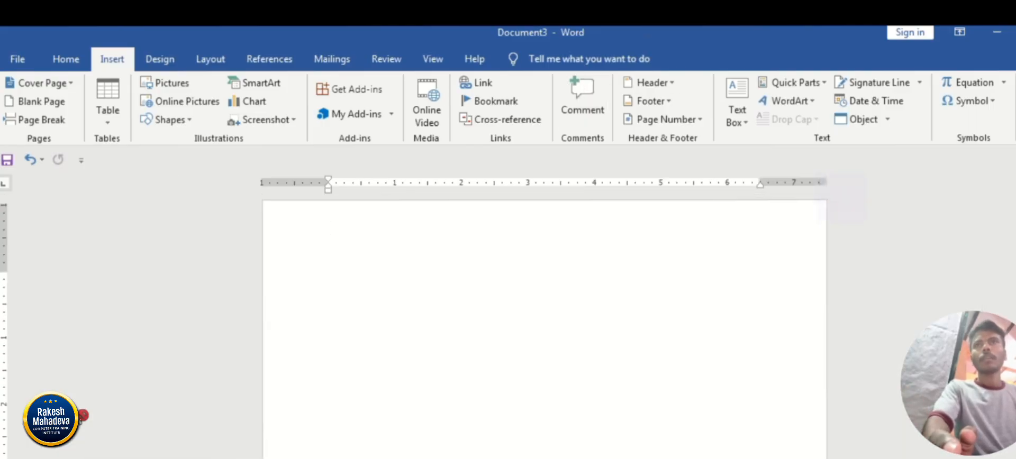
click(318, 317)
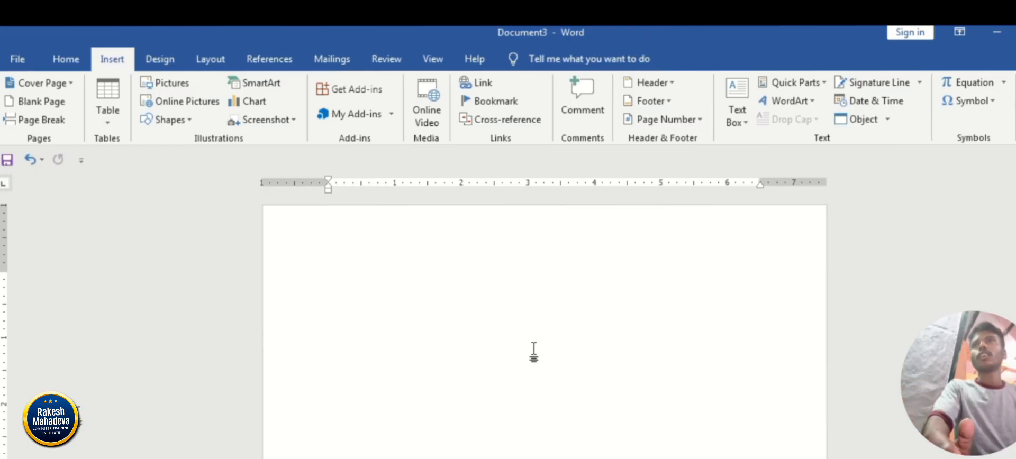
click(671, 89)
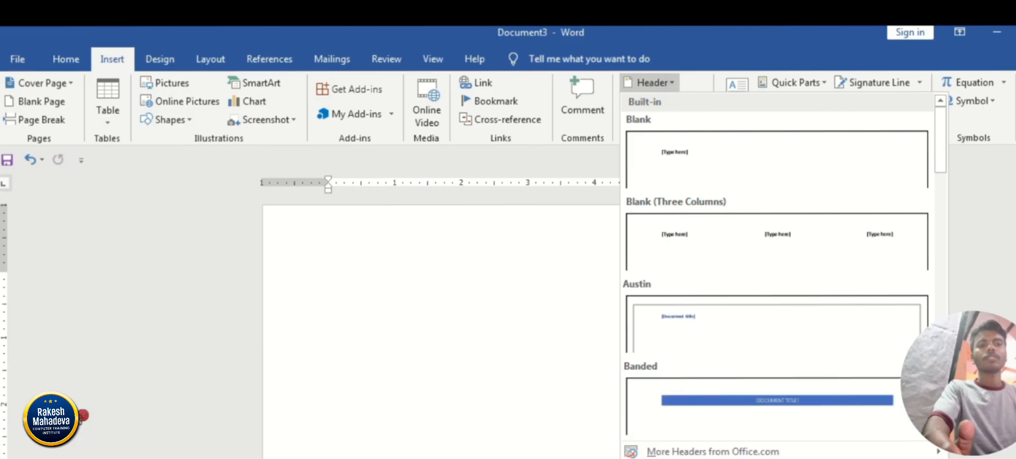
drag(938, 129, 941, 113)
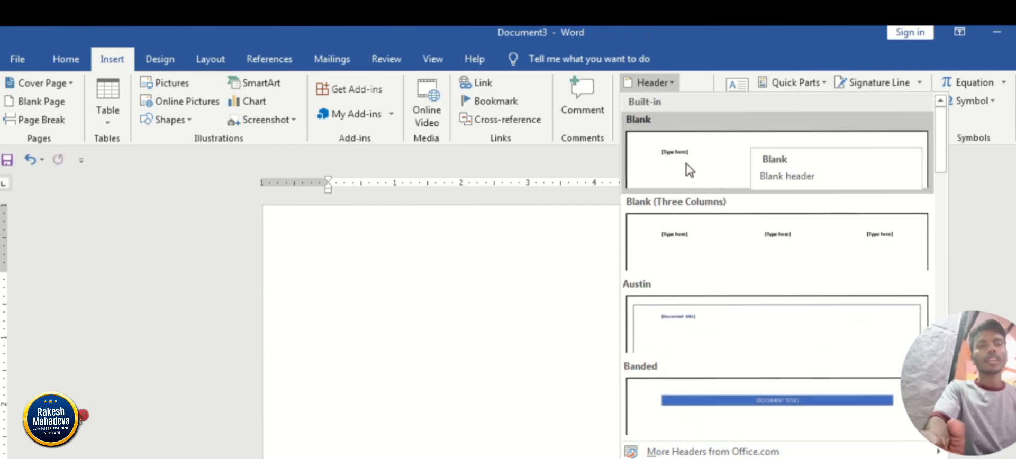
click(705, 158)
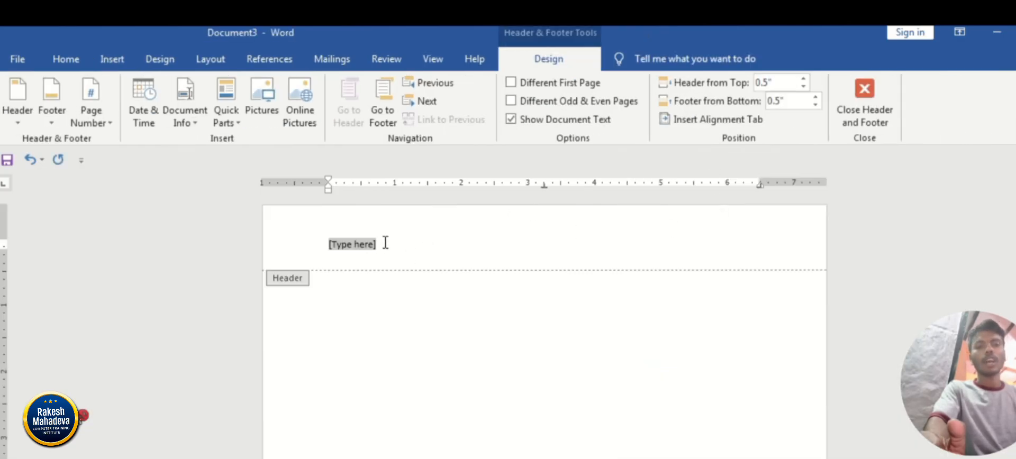
Replace the header's placeholder with the text Date.
key(Delete)
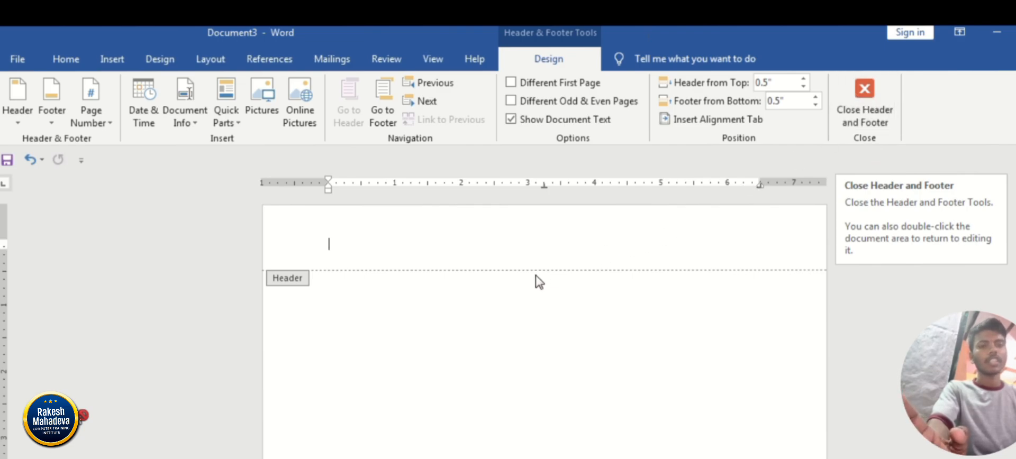
key(ctrl+z)
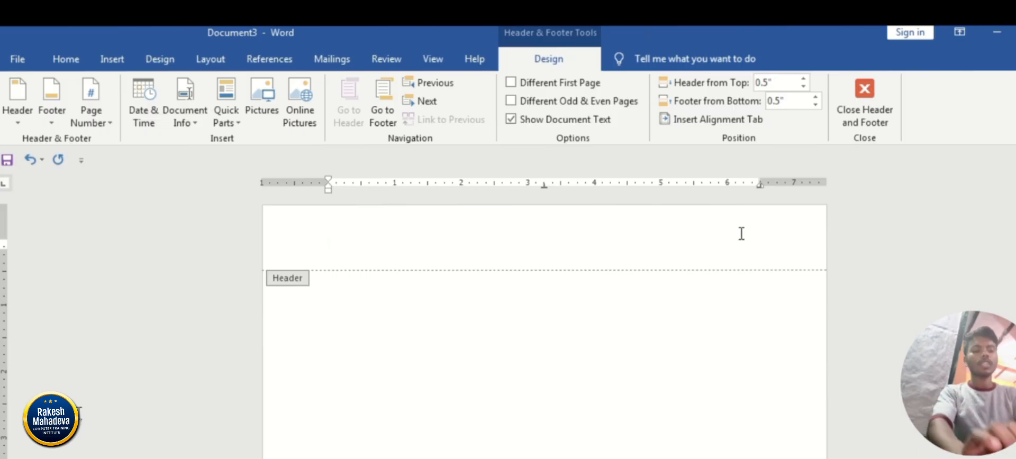
text(Date)
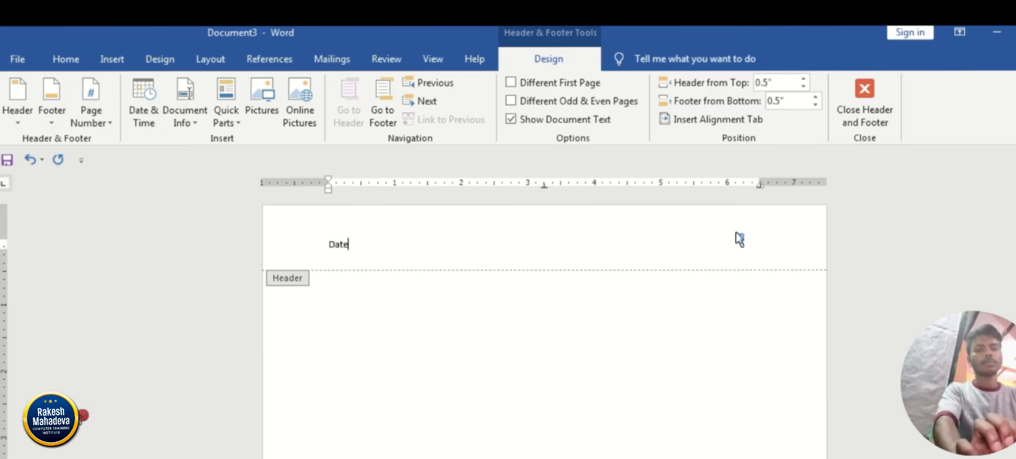
text(___)
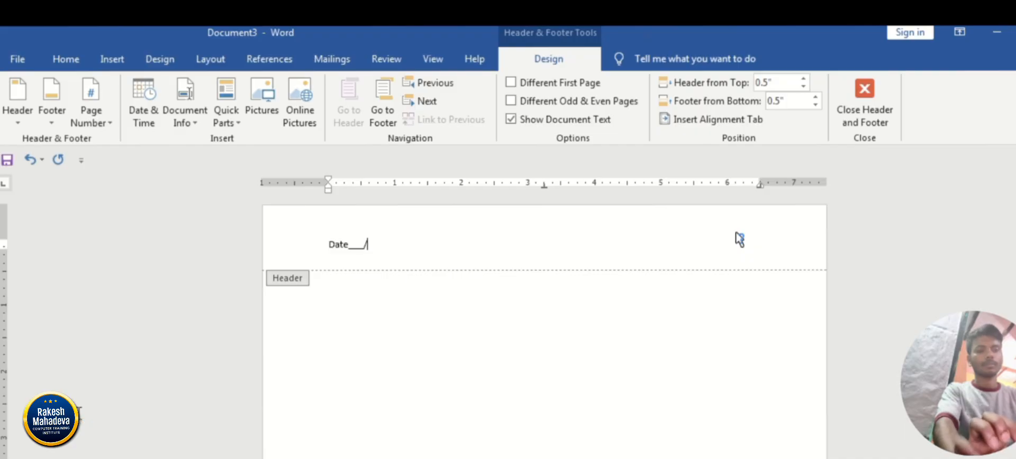
text(/___/___)
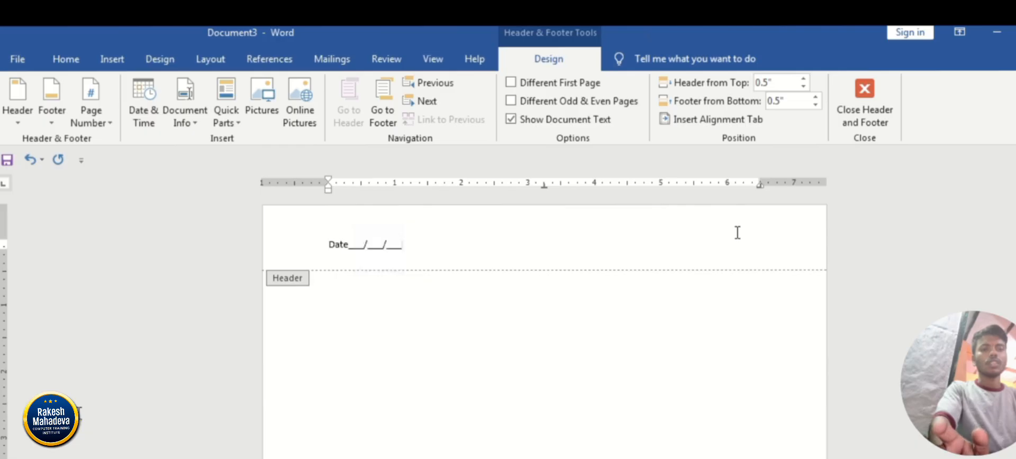
Enter the right-aligned text Time: 00:00:00 PM on the same header line as the date.
double_click(738, 239)
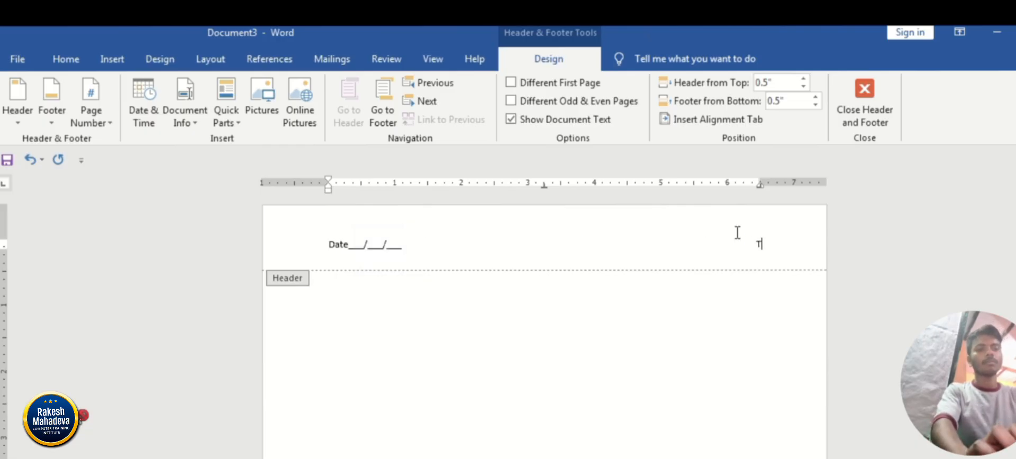
text(Time:)
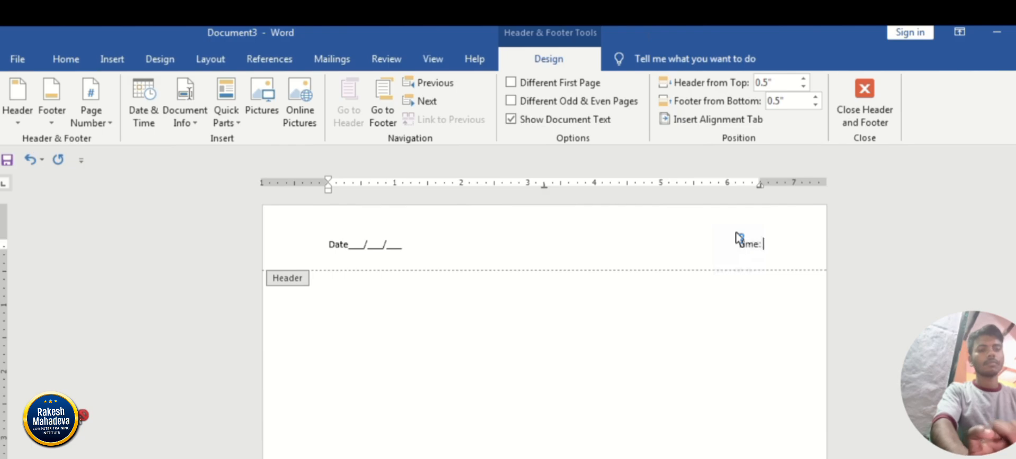
text( 00)
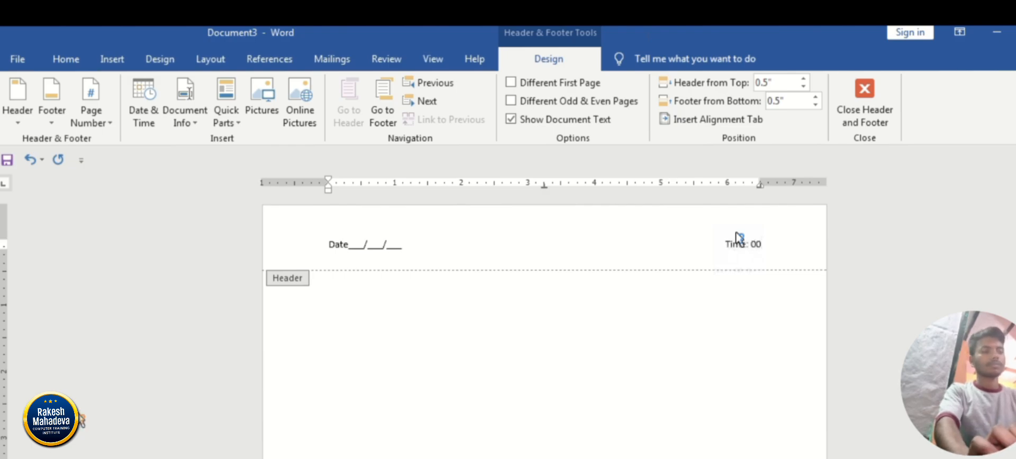
text(:00)
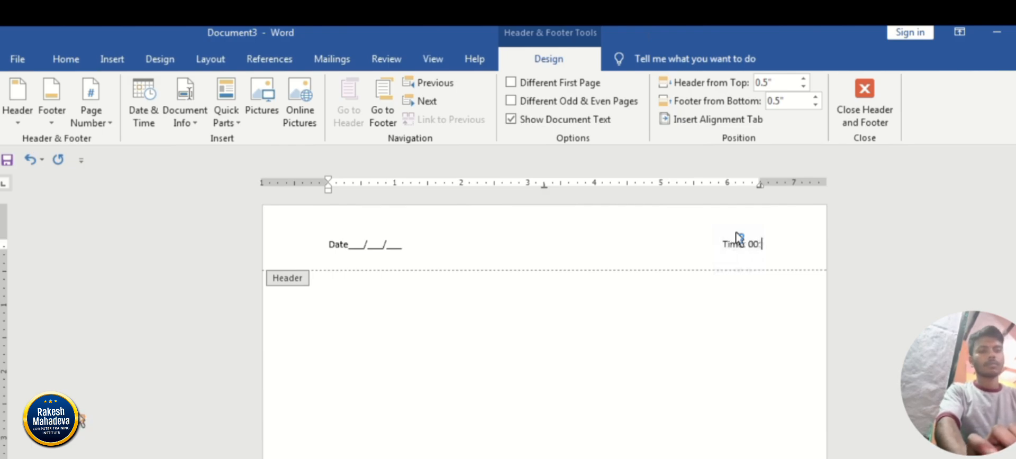
text(:0)
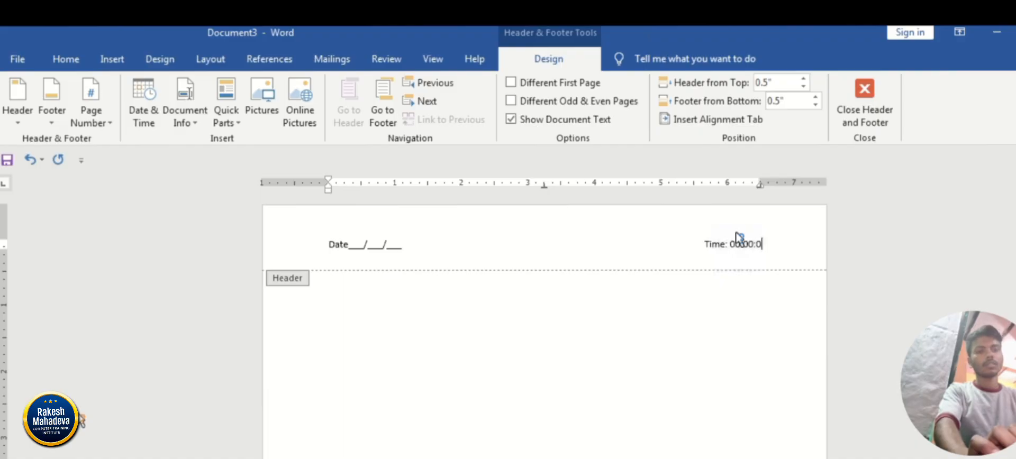
text(0 M)
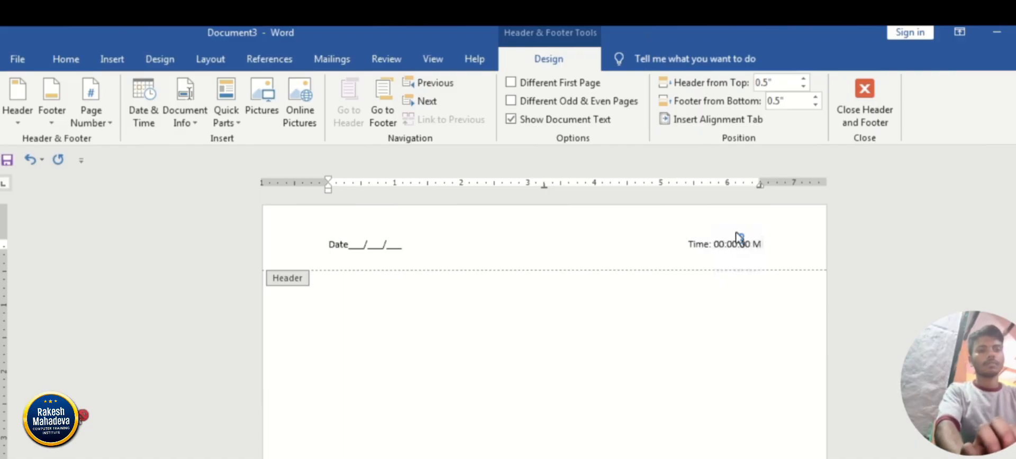
key(BackSpace)
text(OP)
key(BackSpace)
key(BackSpace)
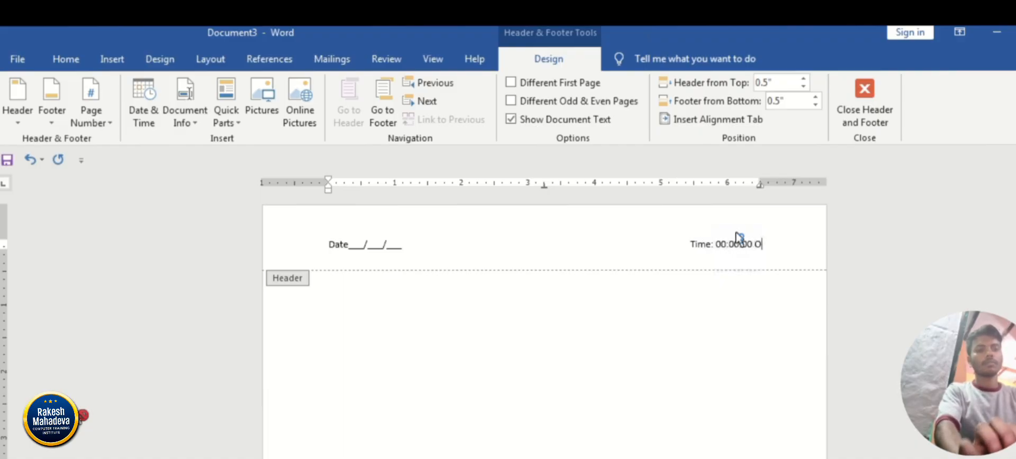
text(PM)
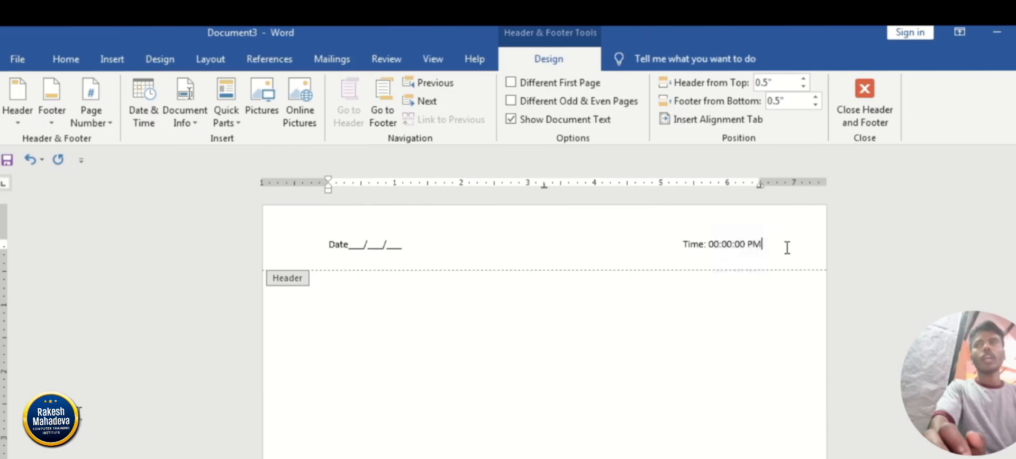
Draw a horizontal line about 8.53" long across the page below the header text and set its outline to standard Red.
click(113, 63)
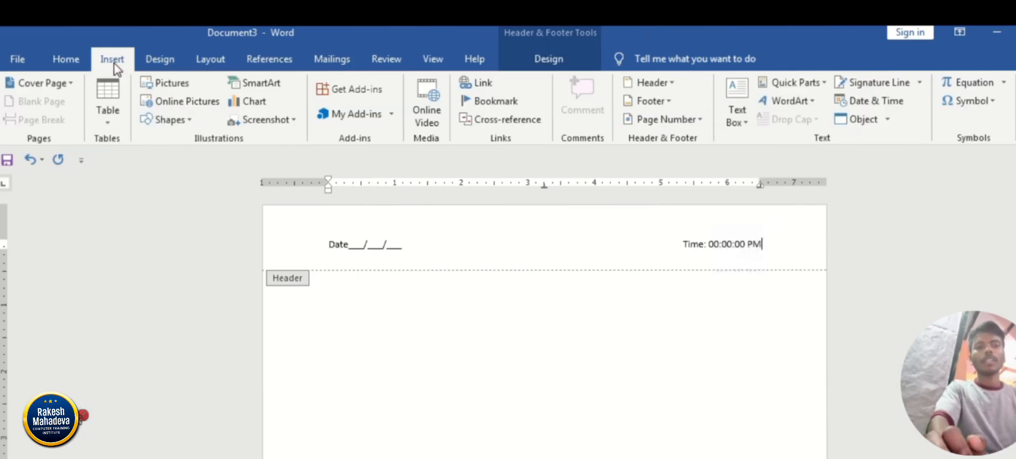
click(178, 127)
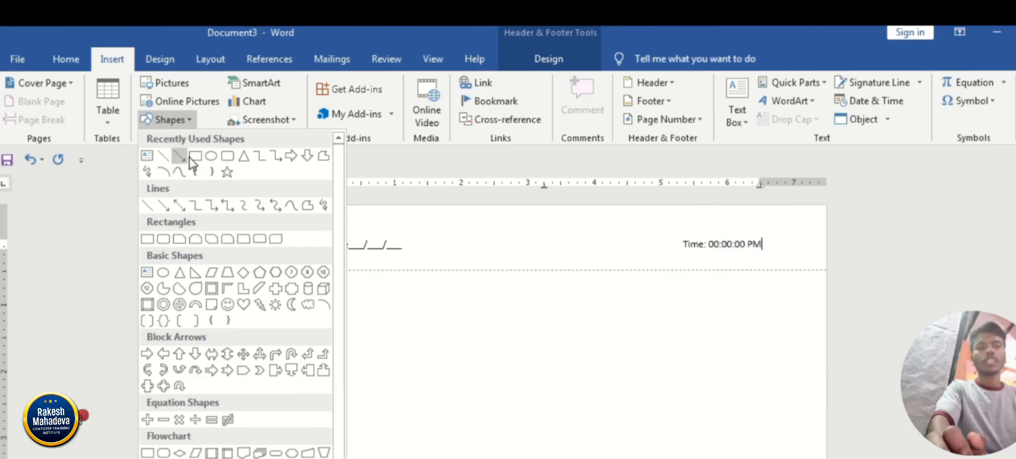
click(165, 156)
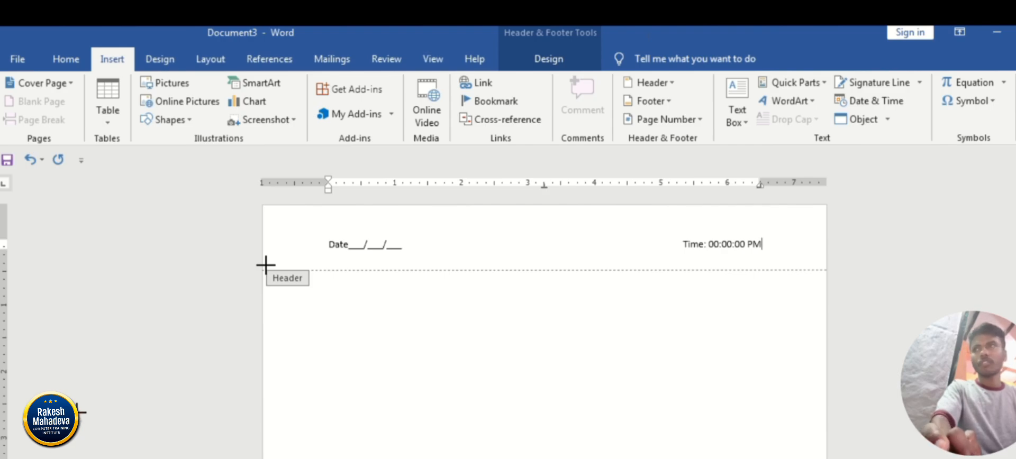
mouse_move(265, 264)
mouse_down()
mouse_move(446, 265)
mouse_move(834, 294)
mouse_up()
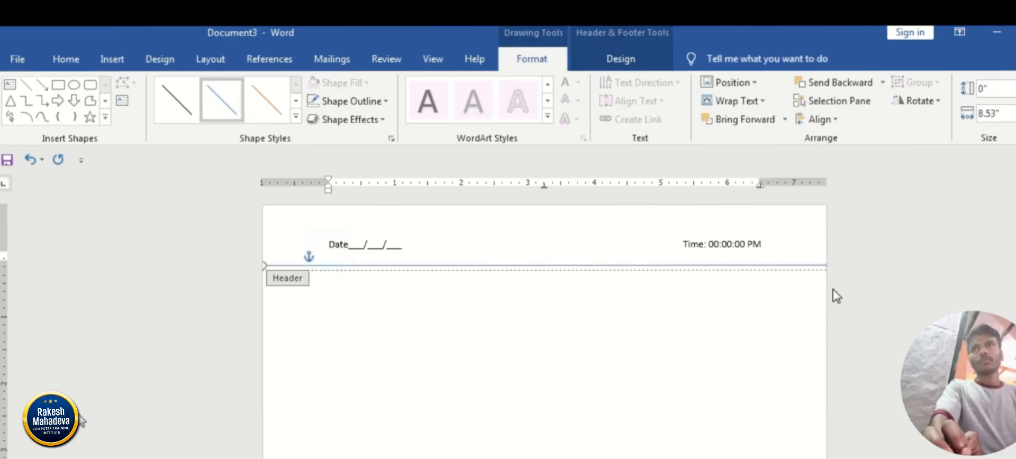
click(355, 104)
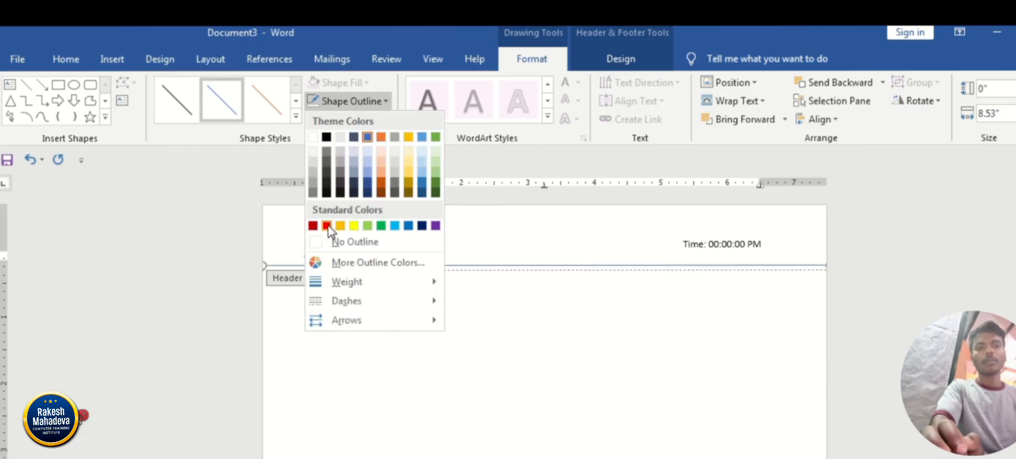
click(327, 225)
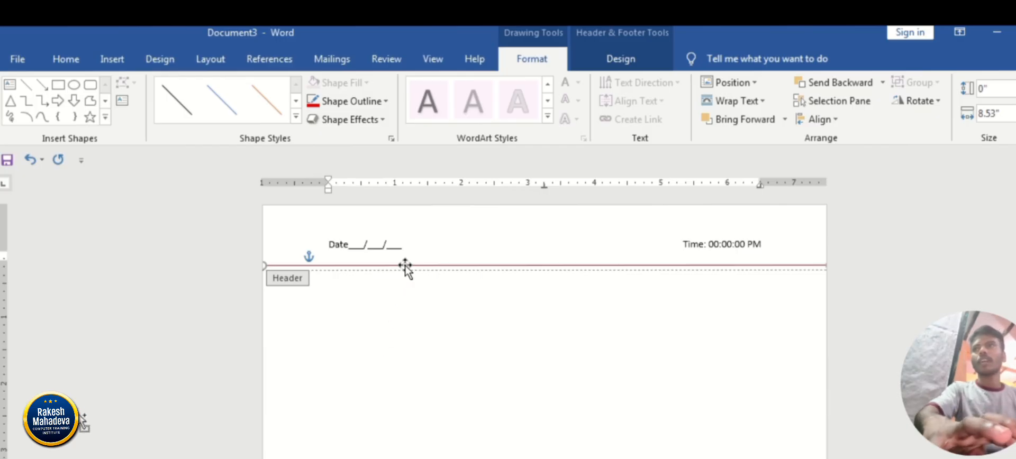
Duplicate the red line and place the copy just above the original, spanning the page from edge to edge as a double line.
key(ctrl+d)
key(Up)
key(Up)
key(Up)
key(Up)
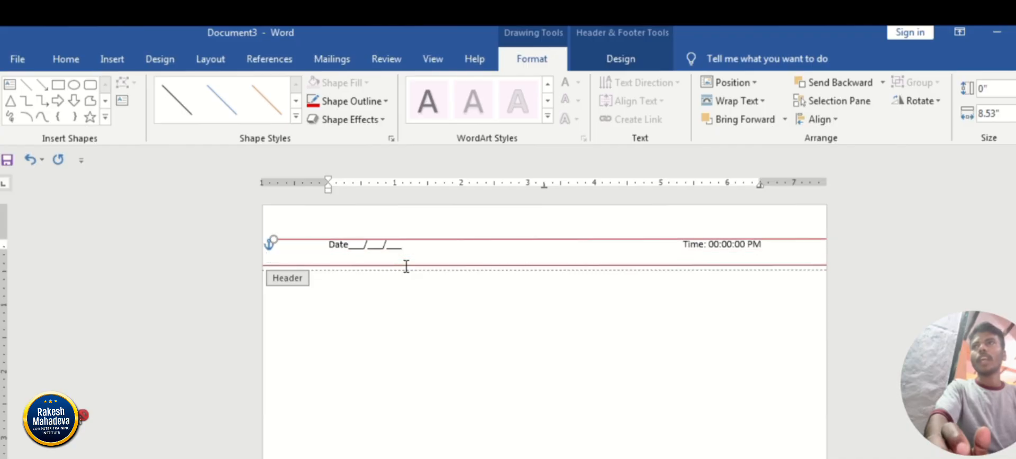
key(Down)
key(Down)
key(Down)
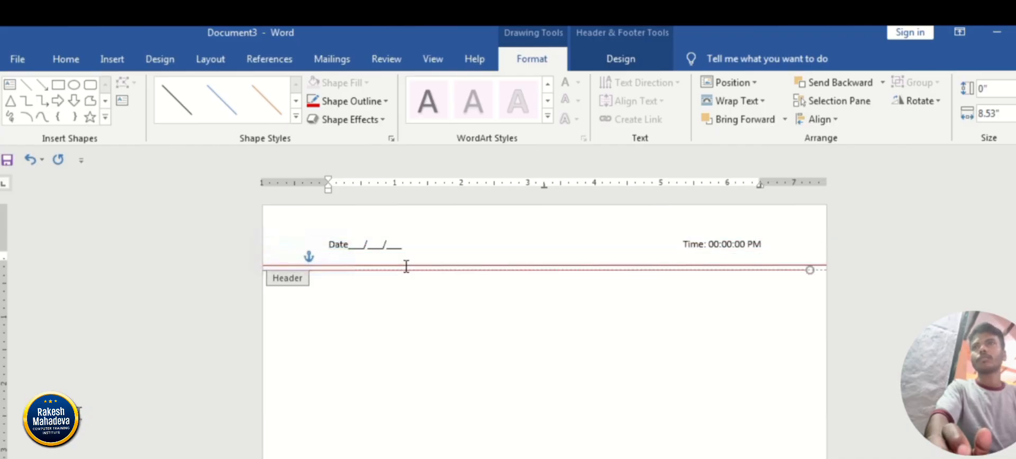
key(ctrl+Up)
key(ctrl+Up)
key(ctrl+Right)
key(ctrl+Up)
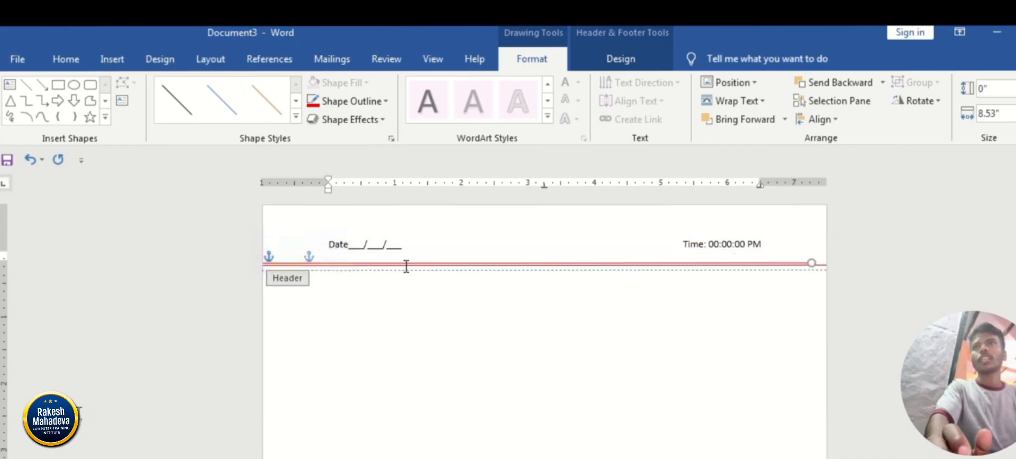
key(ctrl+Right)
key(ctrl+Right)
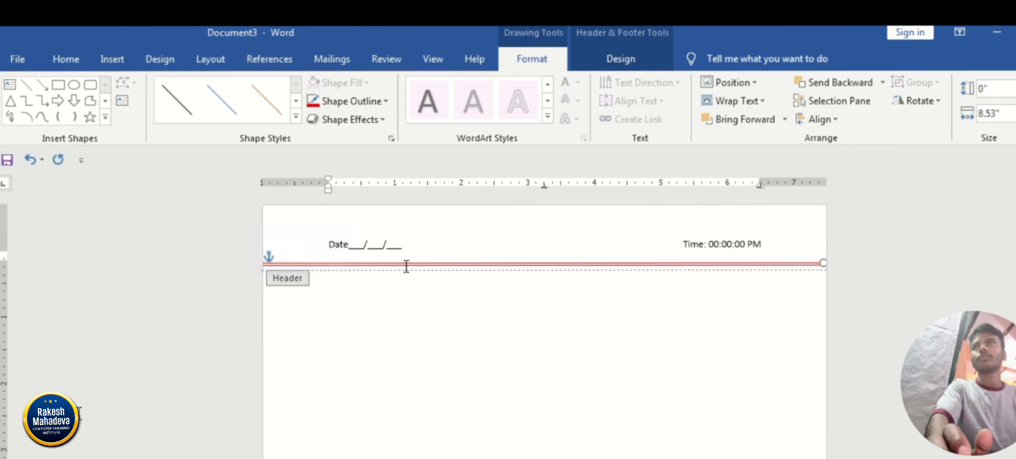
key(ctrl+Right)
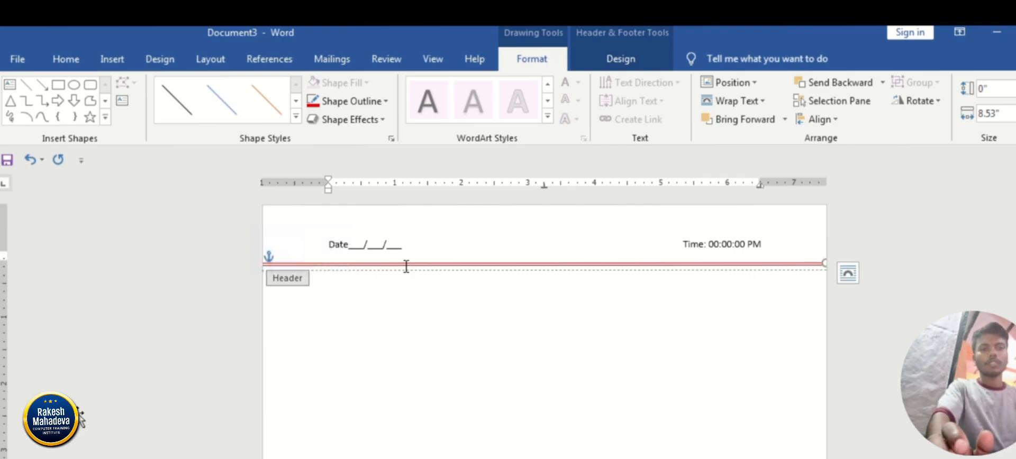
Duplicate the red horizontal line again, move the copy up, and rotate it right 90° to make it vertical.
key(ctrl+d)
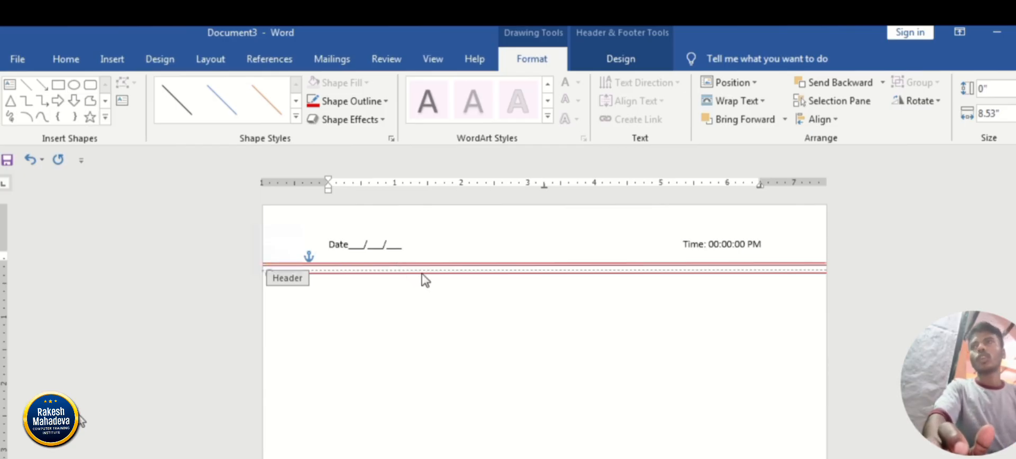
key(Up)
key(Up)
key(Up)
key(Up)
key(Up)
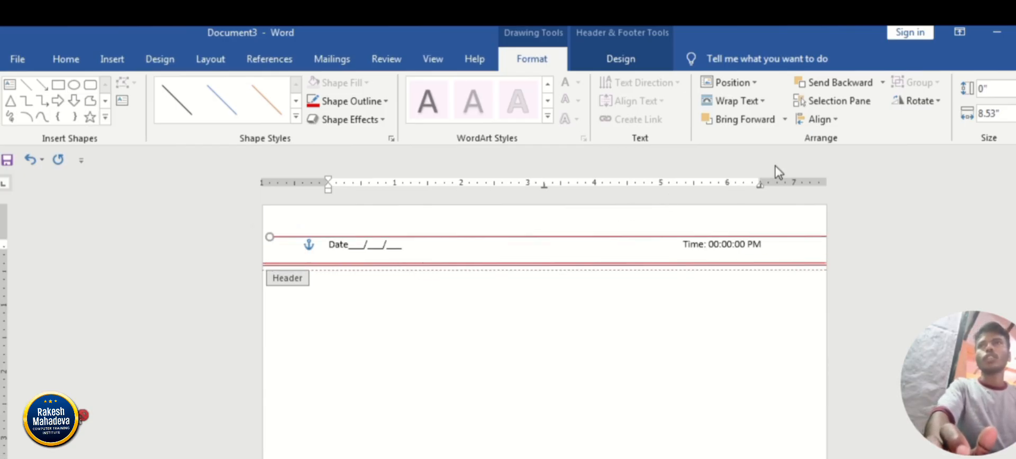
click(922, 101)
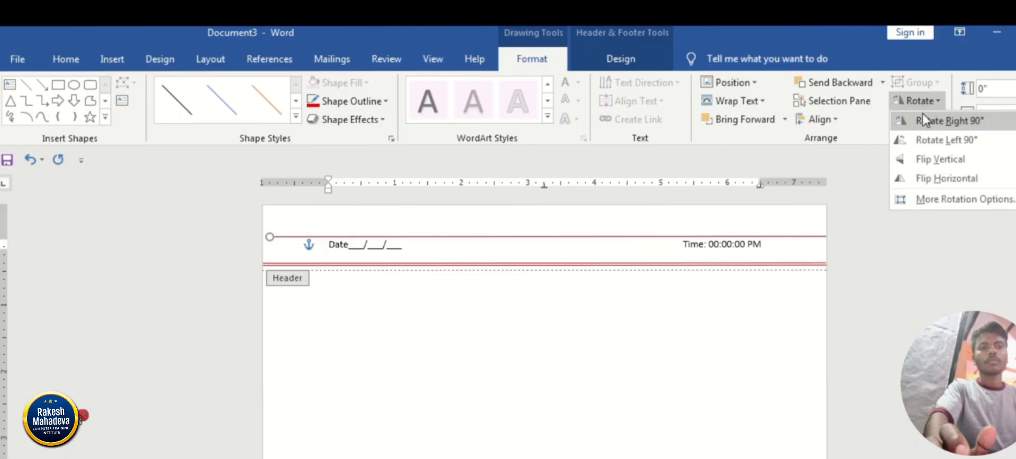
click(923, 123)
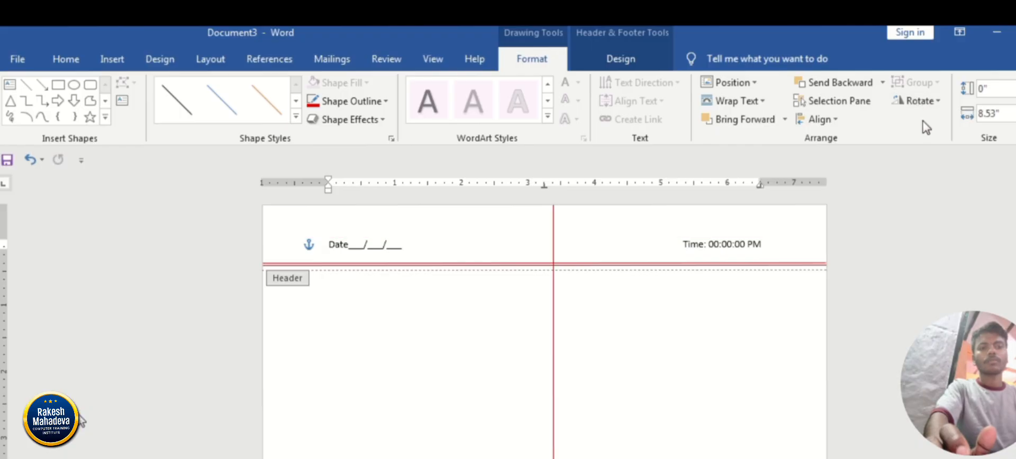
Move the vertical red line to just before the Date text at the page margin and lengthen it down the page to about 13.1".
key(Left)
key(Left)
key(Left)
key(Left)
key(Left)
key(Left)
key(Left)
key(Left)
key(Left)
key(Left)
key(Left)
key(Left)
key(Left)
key(Left)
key(Left)
key(Left)
key(Left)
key(Left)
key(Left)
key(Left)
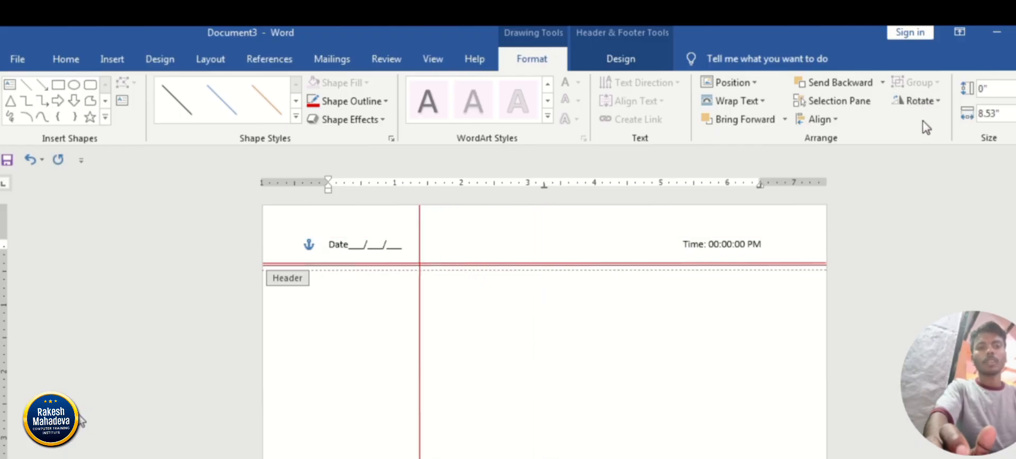
key(Down)
key(ctrl+Right)
key(ctrl+Right)
key(ctrl+Right)
key(ctrl+Right)
key(ctrl+Right)
key(ctrl+Right)
key(ctrl+Right)
key(ctrl+Right)
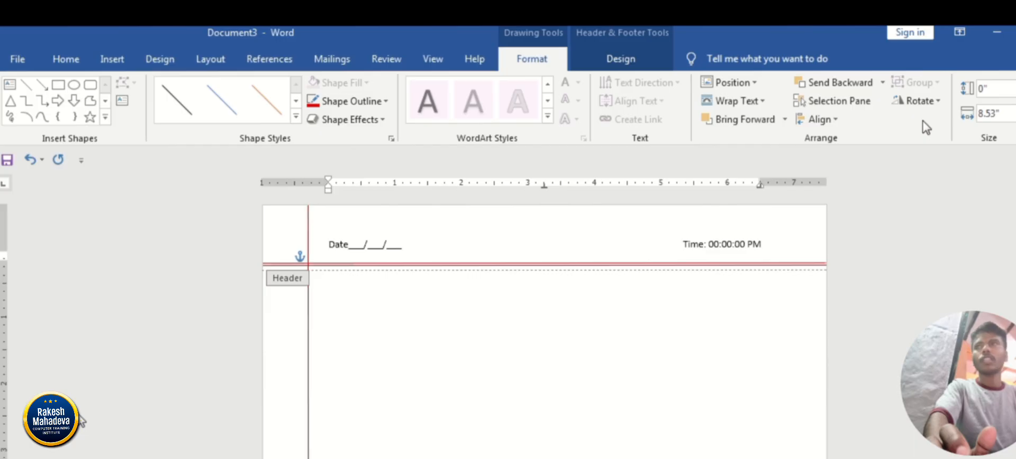
key(Right)
key(Right)
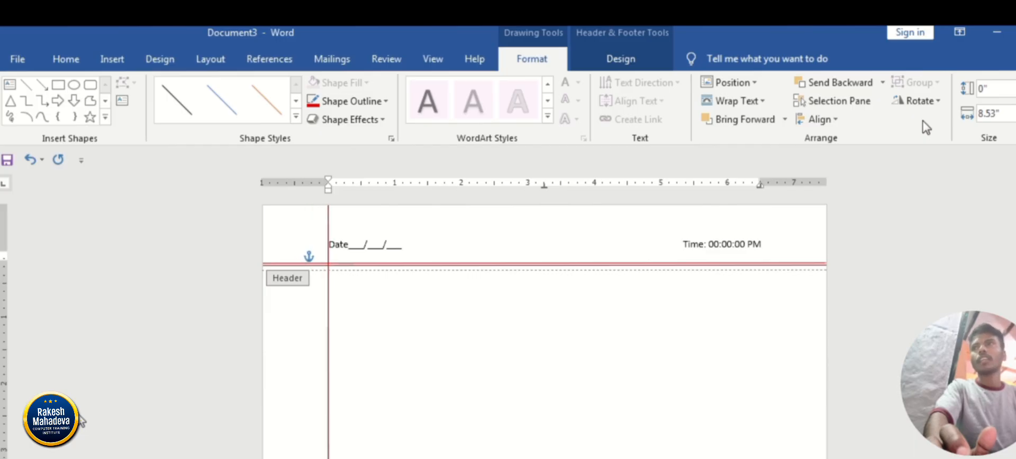
key(Left)
key(Left)
key(Left)
key(Left)
key(Right)
key(Right)
key(Right)
key(Right)
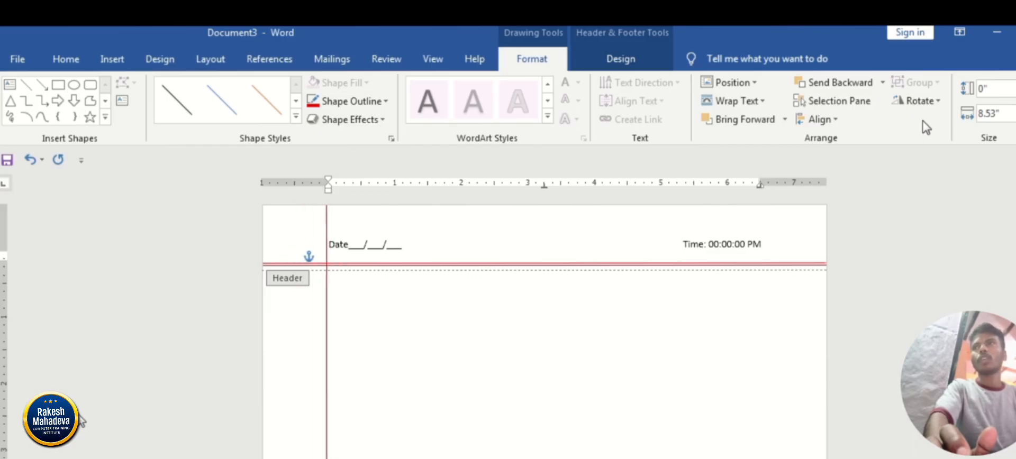
key(ctrl+Left)
key(ctrl+Left)
key(ctrl+Left)
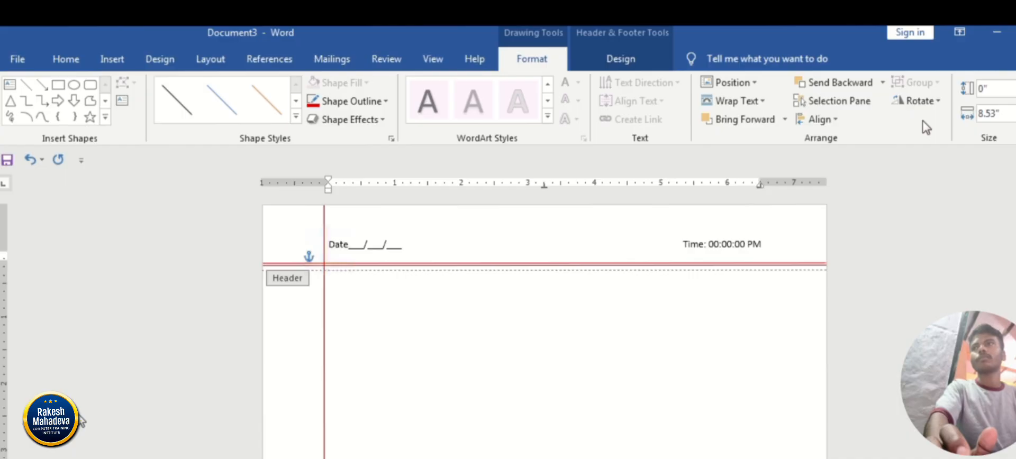
scroll(544, 326, down, 10)
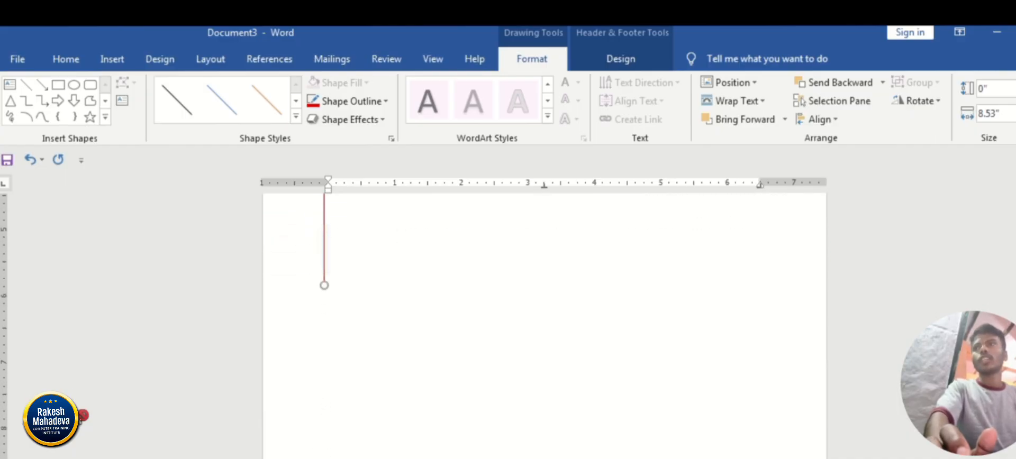
drag(320, 286, 321, 458)
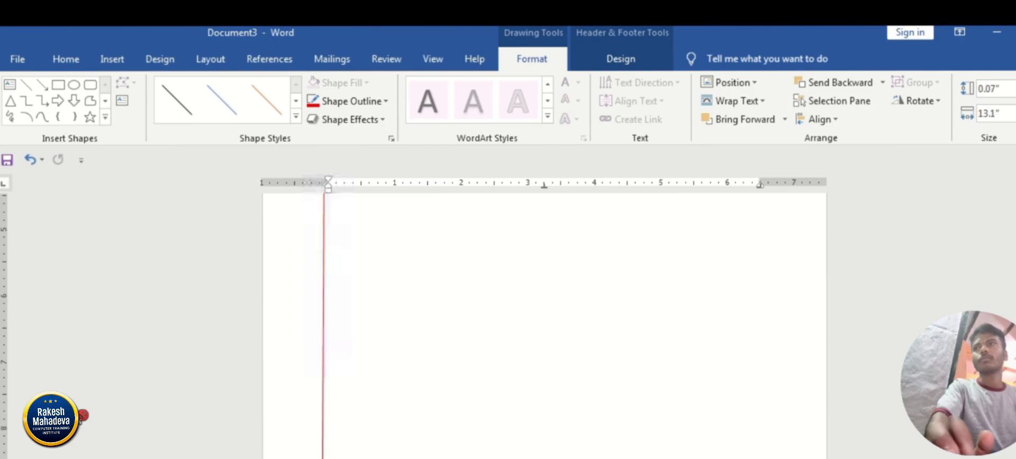
Duplicate the vertical red line and nudge the copy close beside the original on its outer side to form a double margin line.
key(ctrl+d)
key(Left)
key(Left)
key(Left)
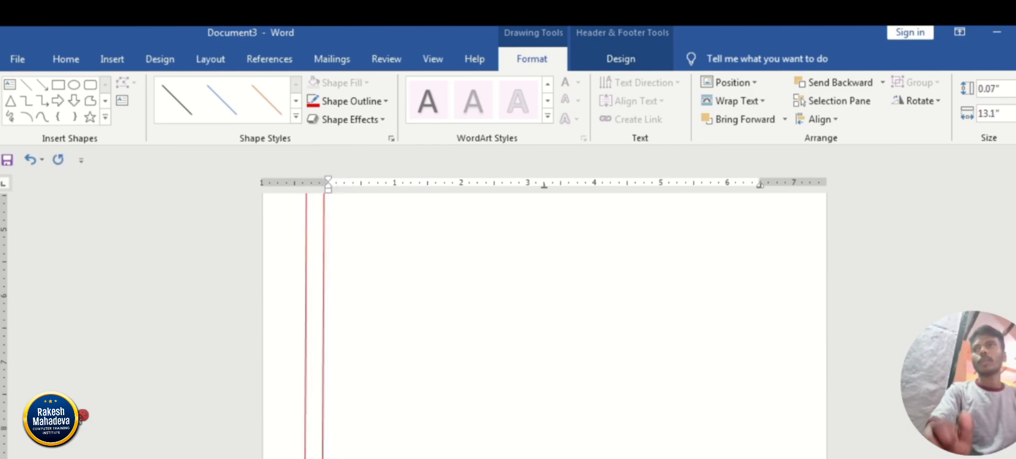
key(Right)
key(Right)
key(Right)
key(ctrl+Left)
key(ctrl+Left)
key(ctrl+Left)
key(ctrl+Left)
key(ctrl+Left)
key(ctrl+Left)
key(ctrl+Left)
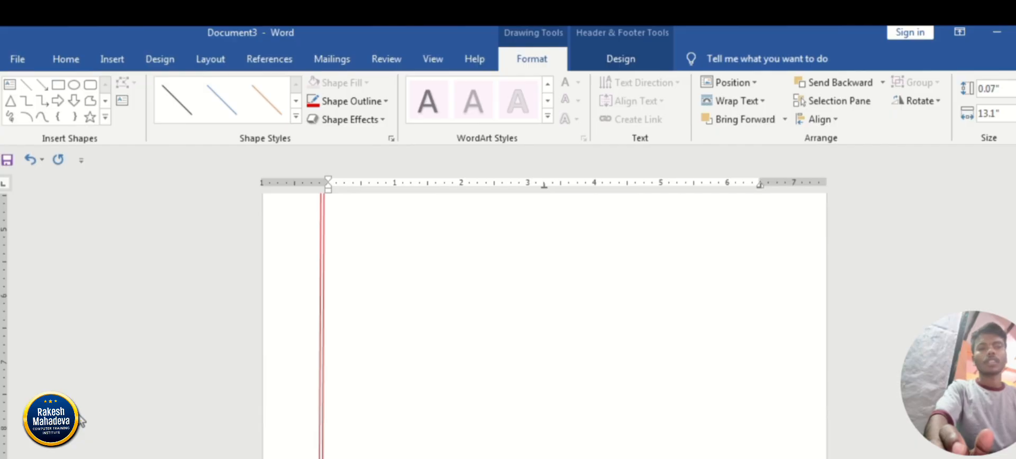
click(80, 416)
scroll(80, 417, up, 10)
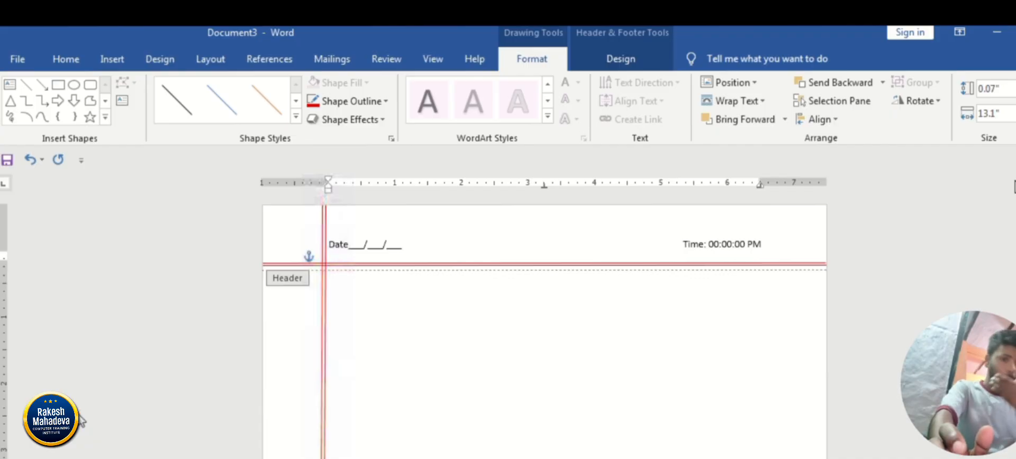
Close header editing and check the date, time and red margin lines down the body page.
click(81, 418)
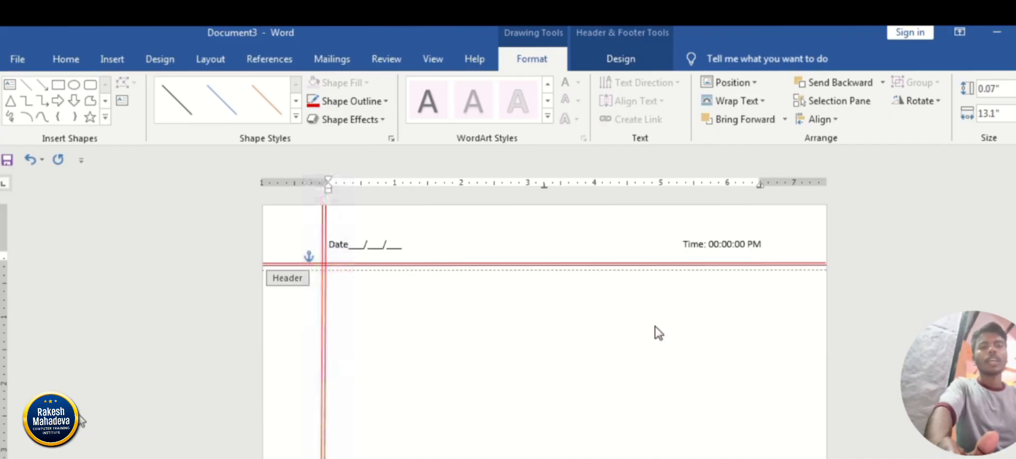
click(626, 70)
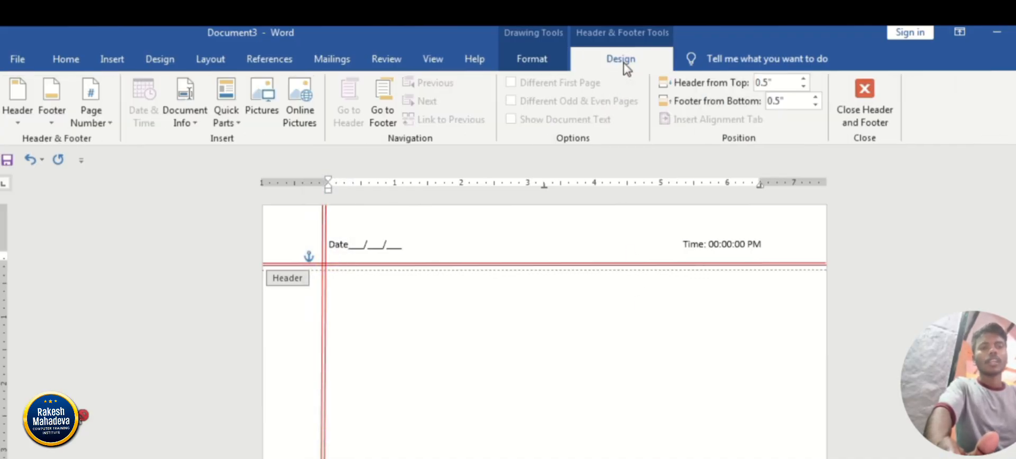
click(863, 113)
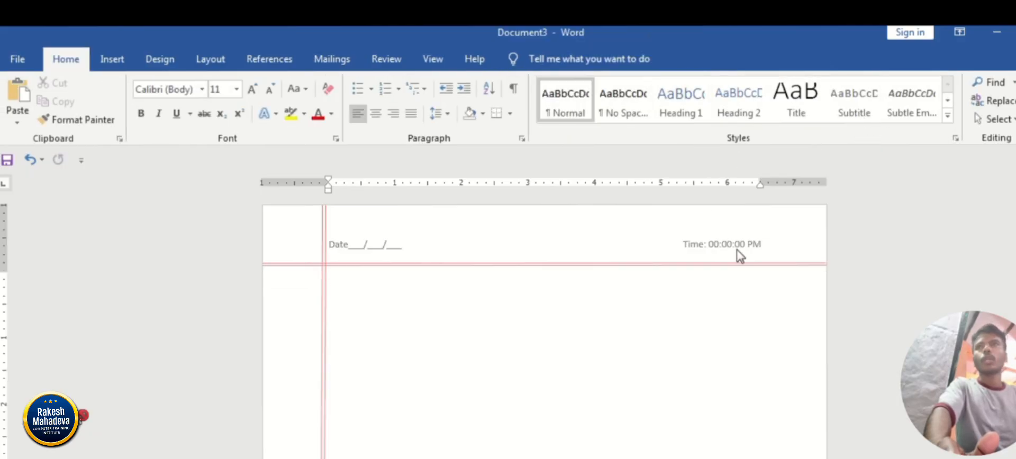
scroll(739, 256, down, 5)
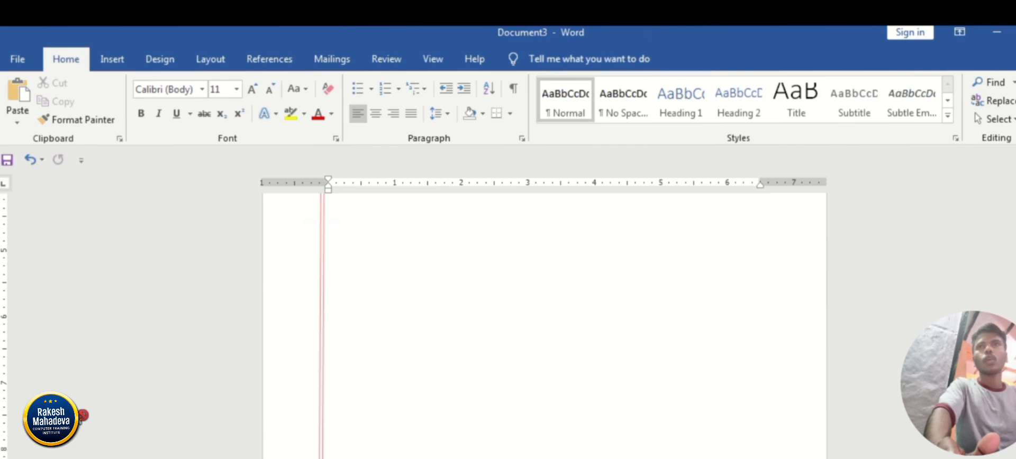
scroll(544, 317, up, 5)
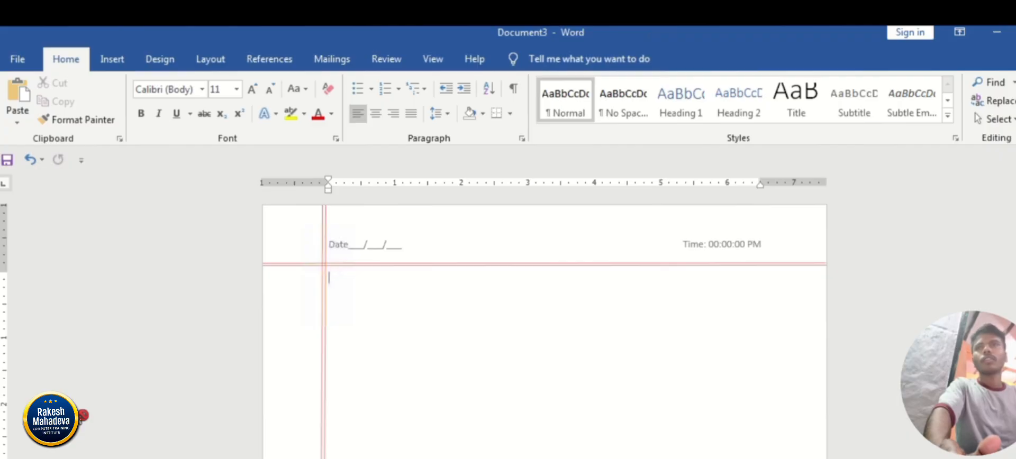
Add a long run of blank pages to the document, about fifteen in all.
click(121, 63)
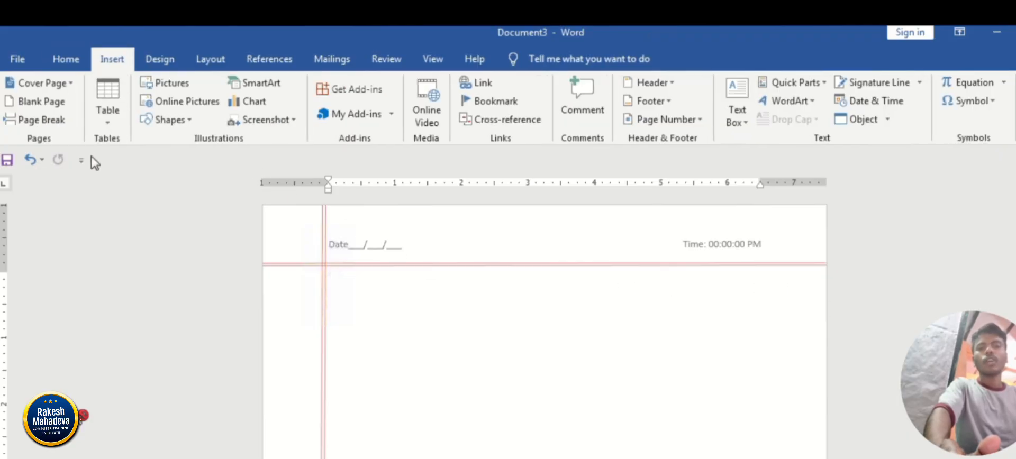
click(42, 101)
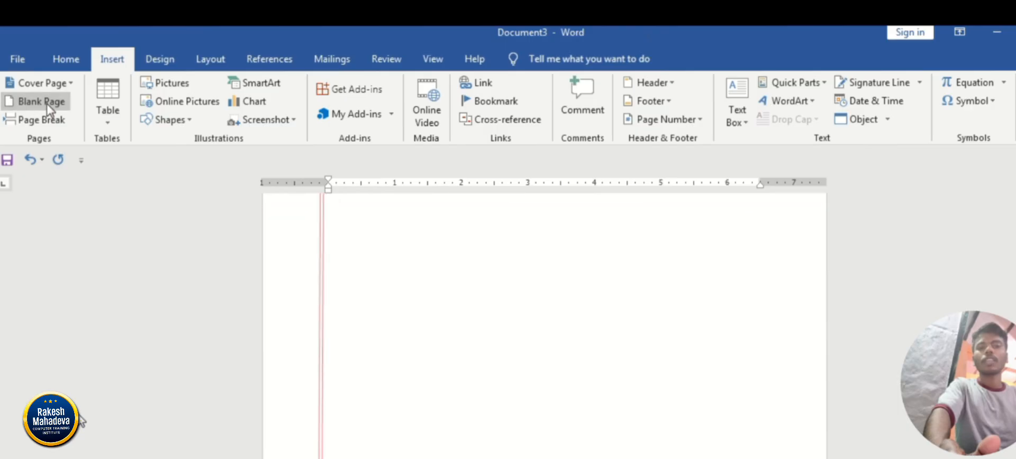
click(47, 105)
click(47, 105)
click(47, 104)
click(47, 105)
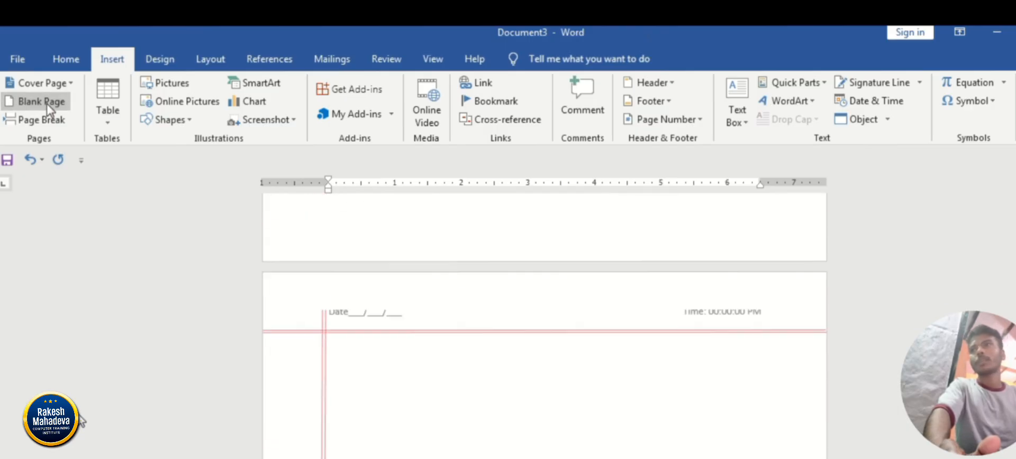
click(47, 105)
click(47, 105)
click(47, 105)
click(47, 105)
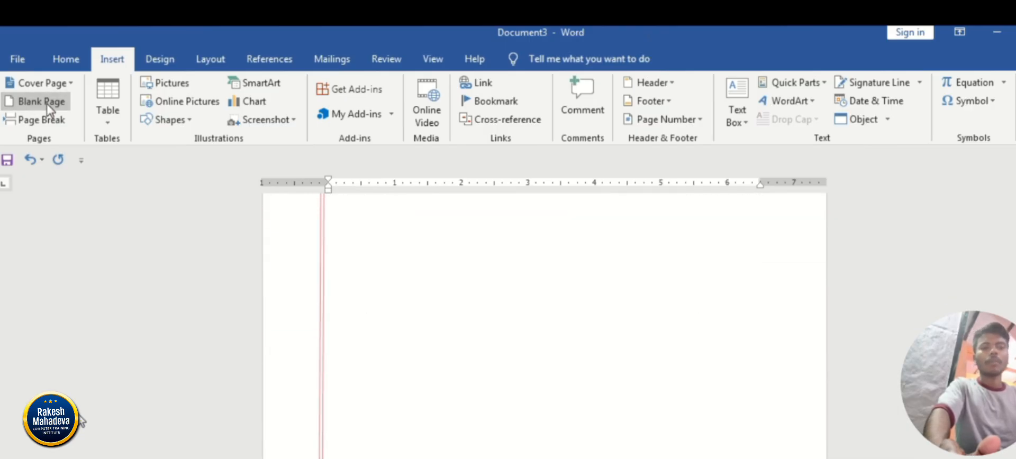
click(47, 105)
click(47, 105)
click(47, 105)
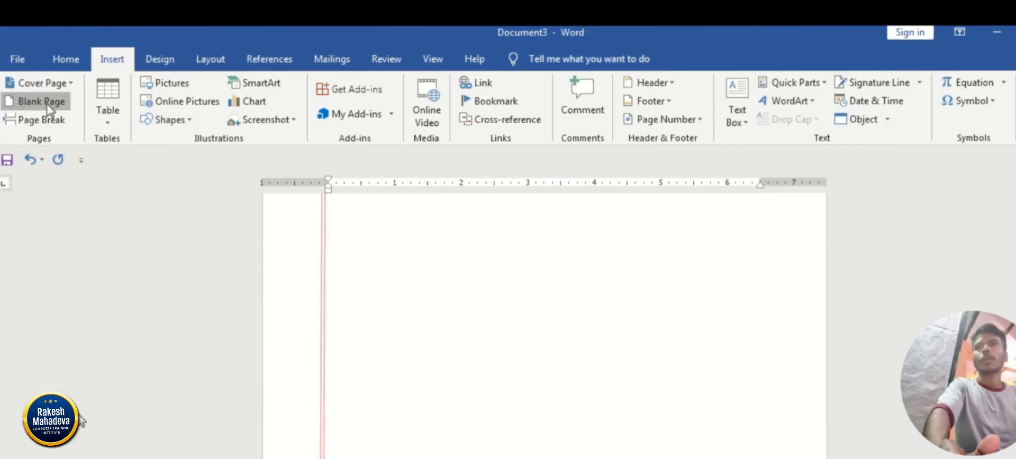
click(47, 104)
click(47, 105)
click(47, 105)
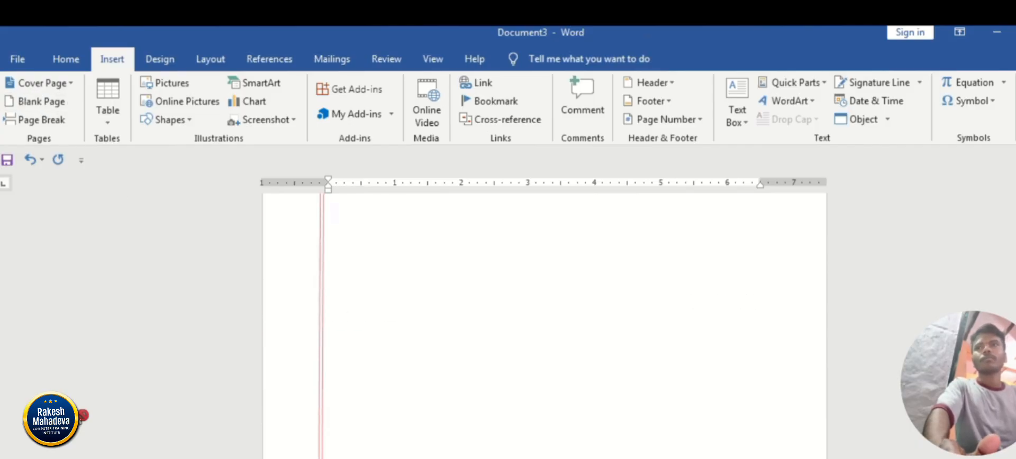
Review the pages at several zoom levels to check how the header and red margin lines repeat on each page.
scroll(543, 326, down, 7)
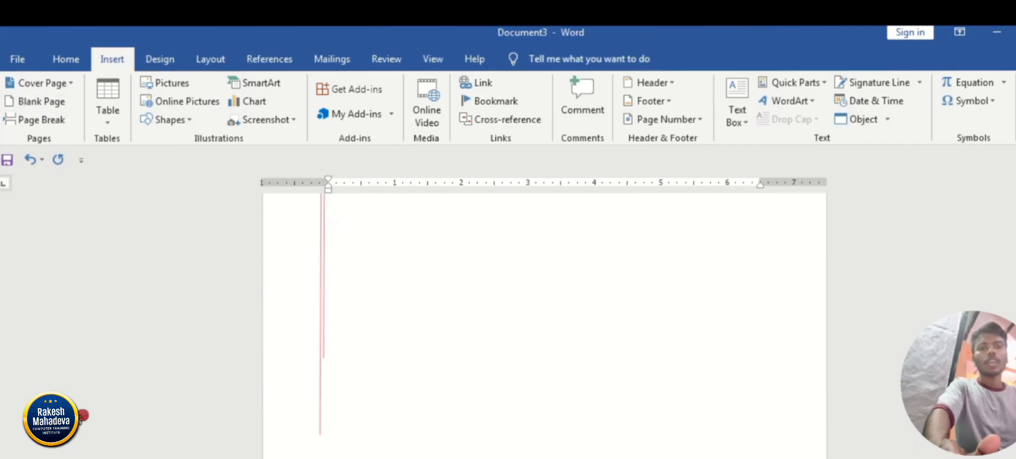
scroll(544, 325, up, 4)
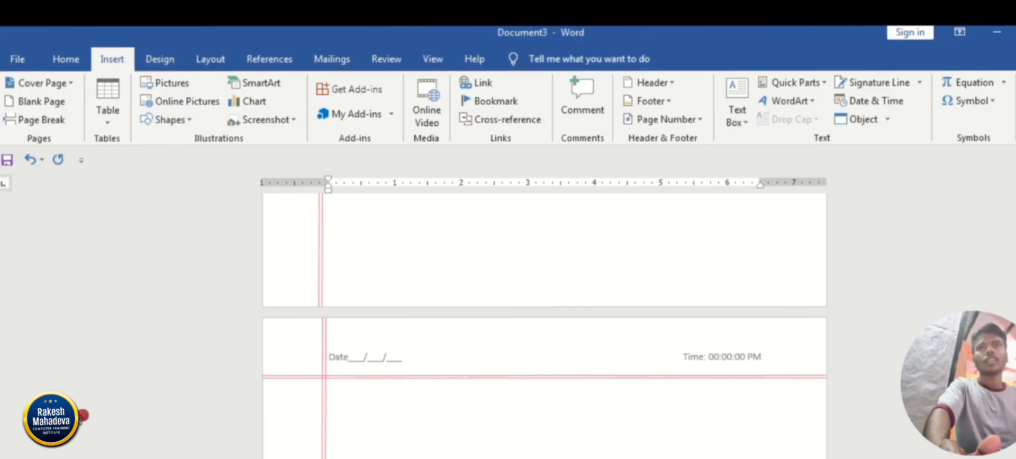
scroll(544, 326, down, 8)
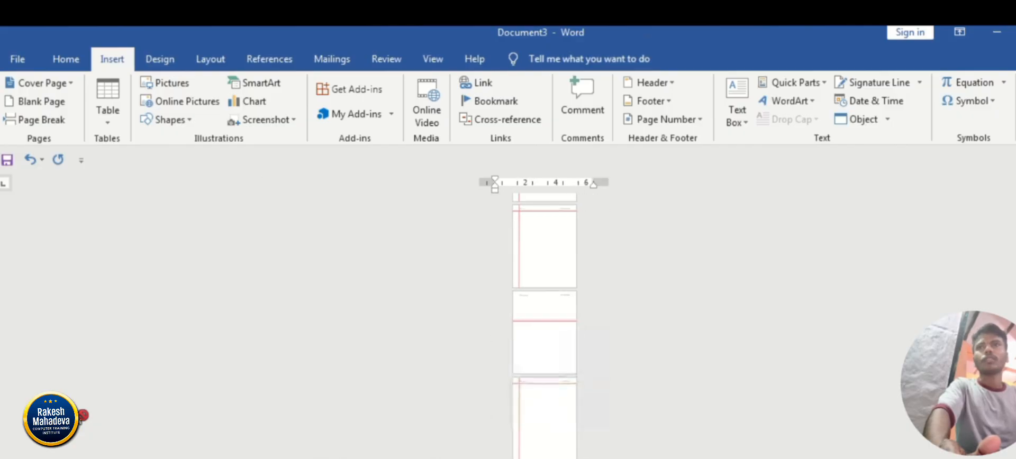
scroll(543, 326, down, 5)
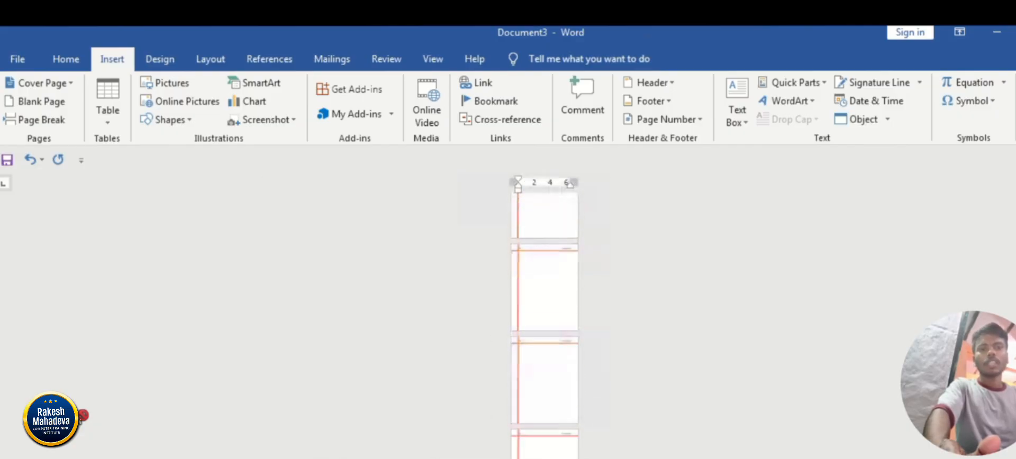
scroll(543, 326, down, 2)
scroll(83, 415, up, 8)
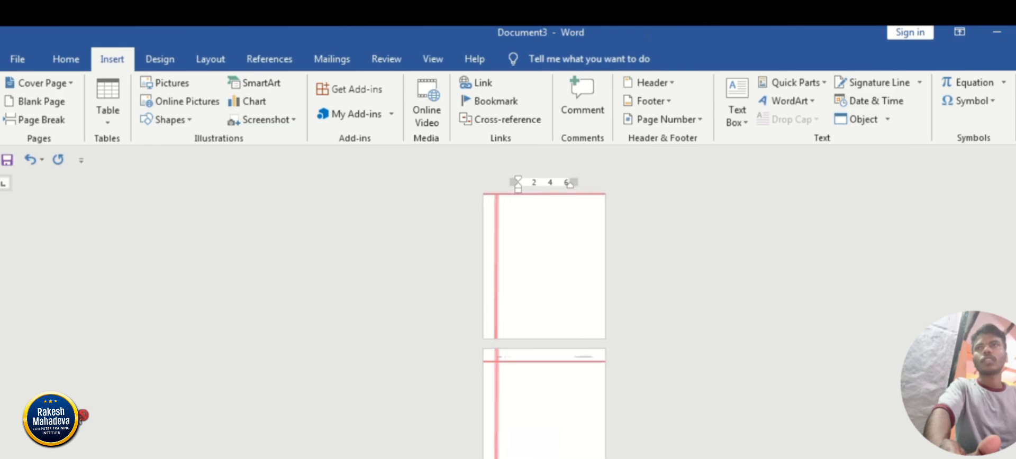
scroll(82, 419, up, 2)
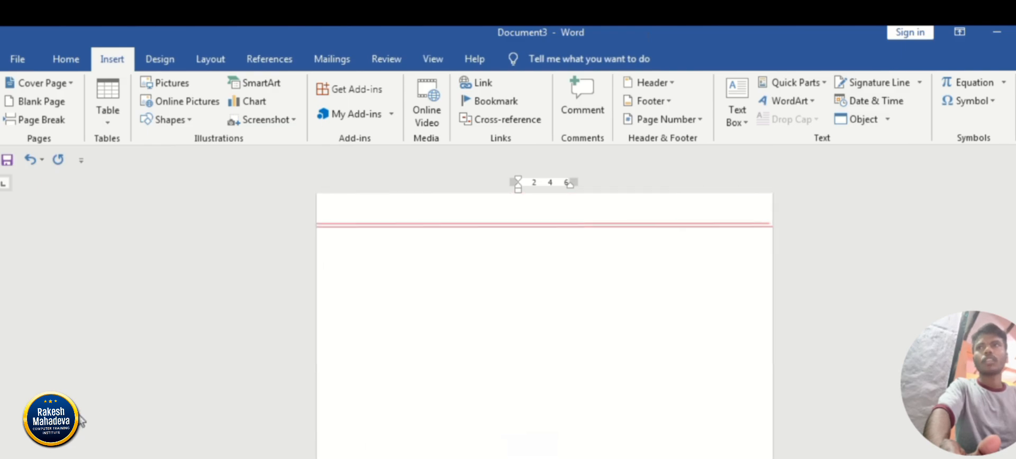
scroll(83, 415, up, 5)
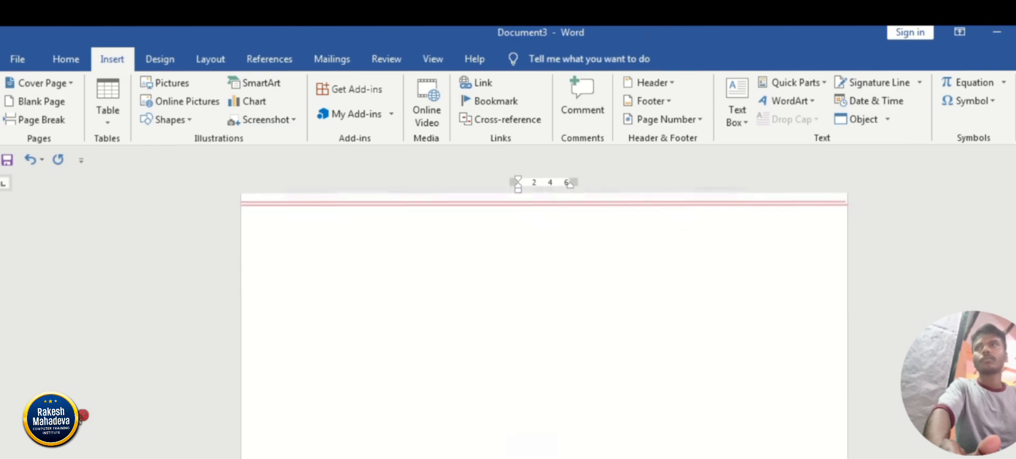
scroll(82, 421, down, 5)
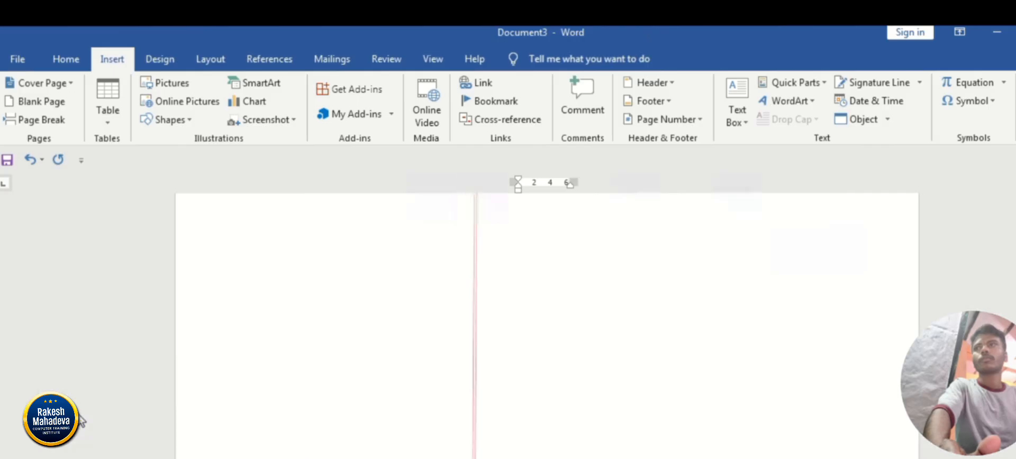
scroll(83, 415, down, 10)
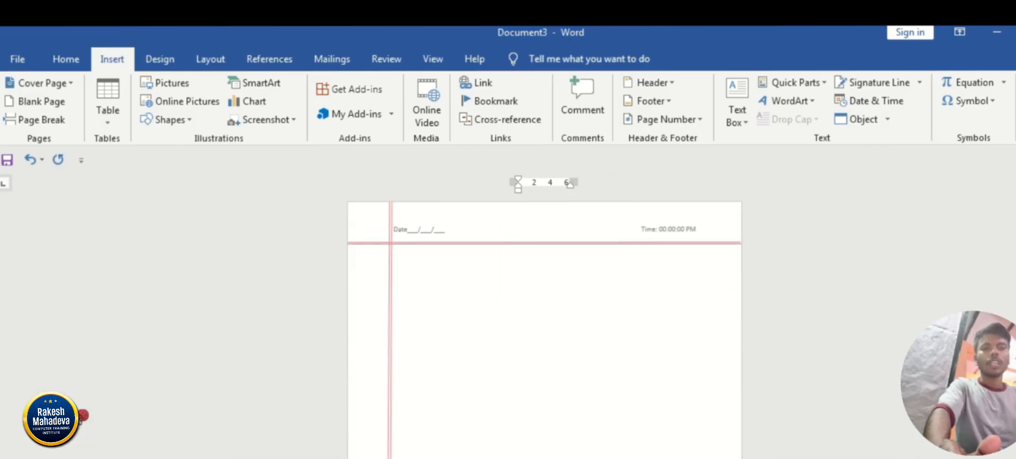
scroll(83, 415, up, 3)
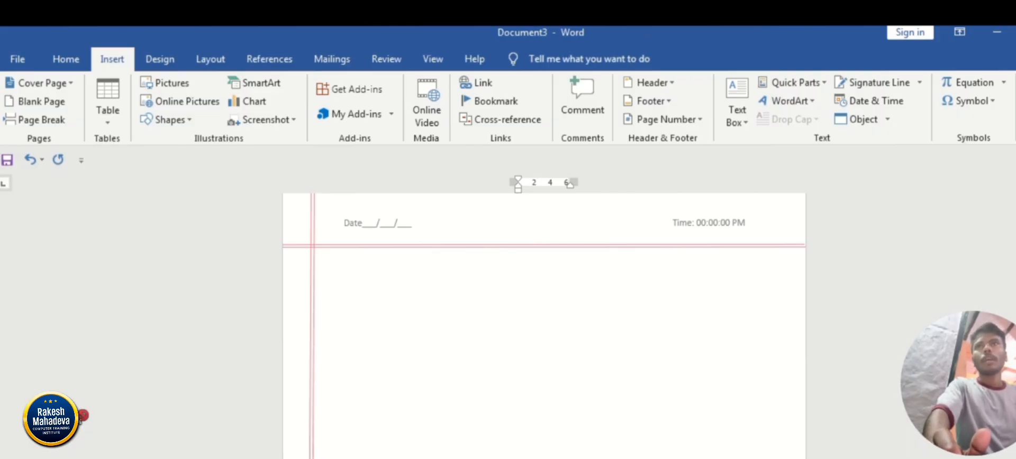
drag(1015, 190, 1014, 190)
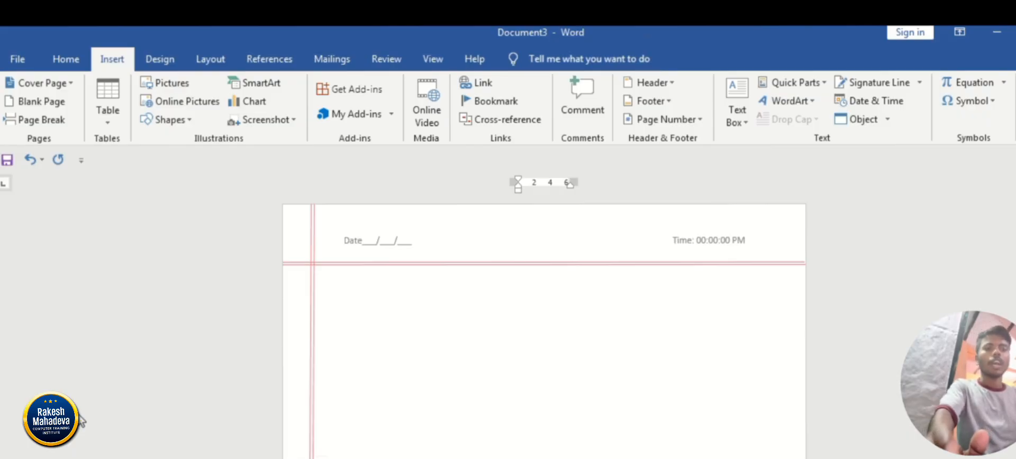
Create a new blank document and insert the built-in ViewMaster (Horizontal) footer.
key(ctrl+n)
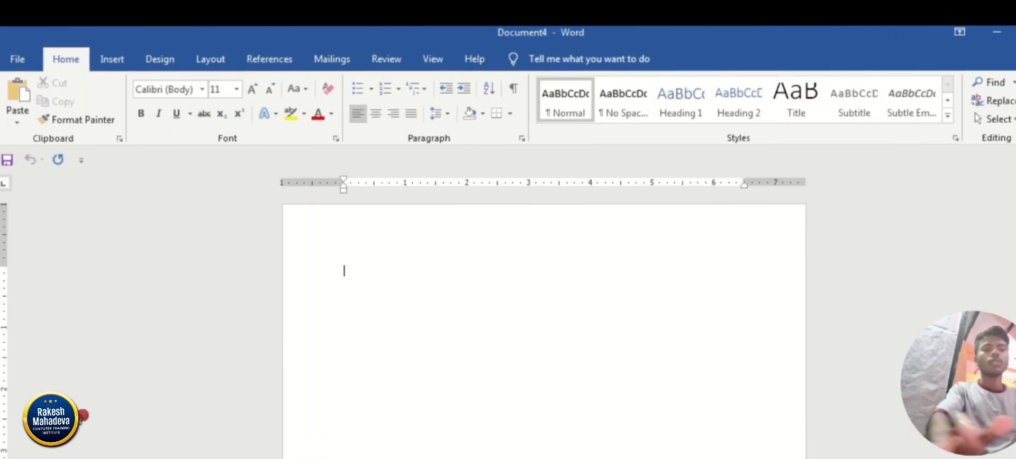
click(112, 60)
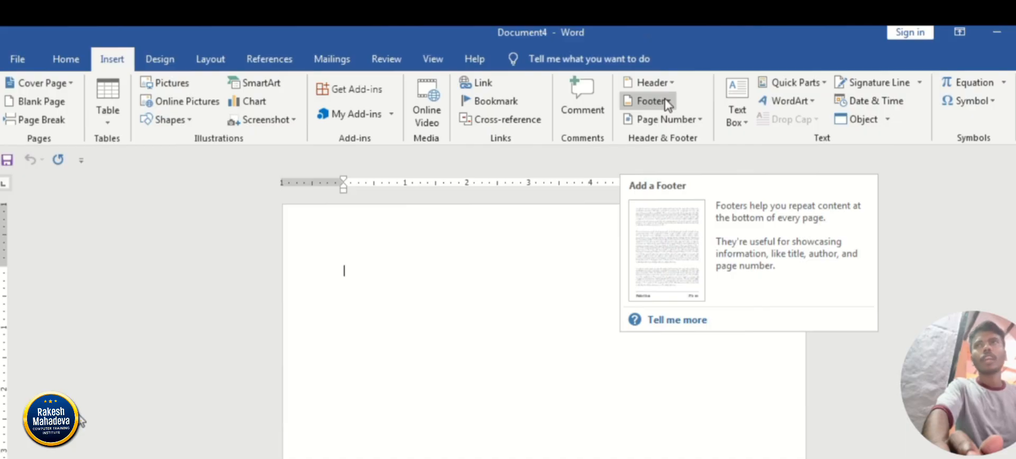
click(666, 103)
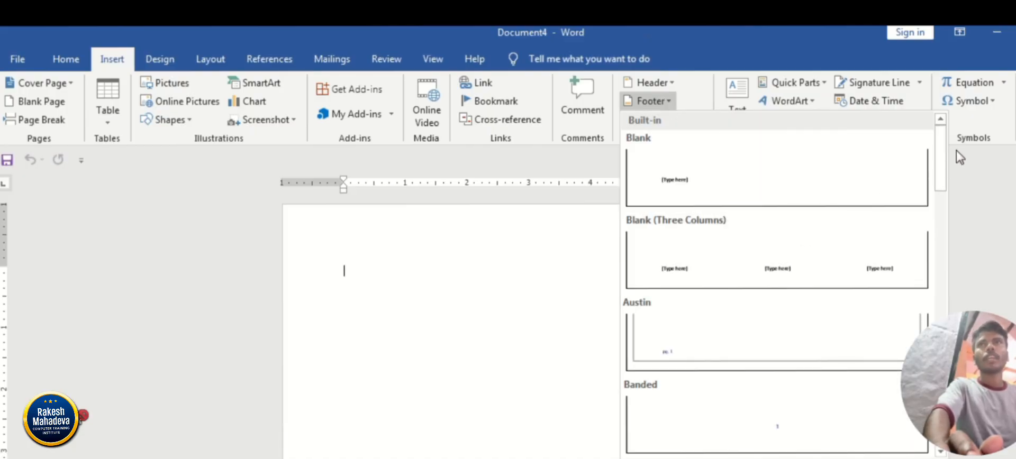
drag(940, 145, 934, 264)
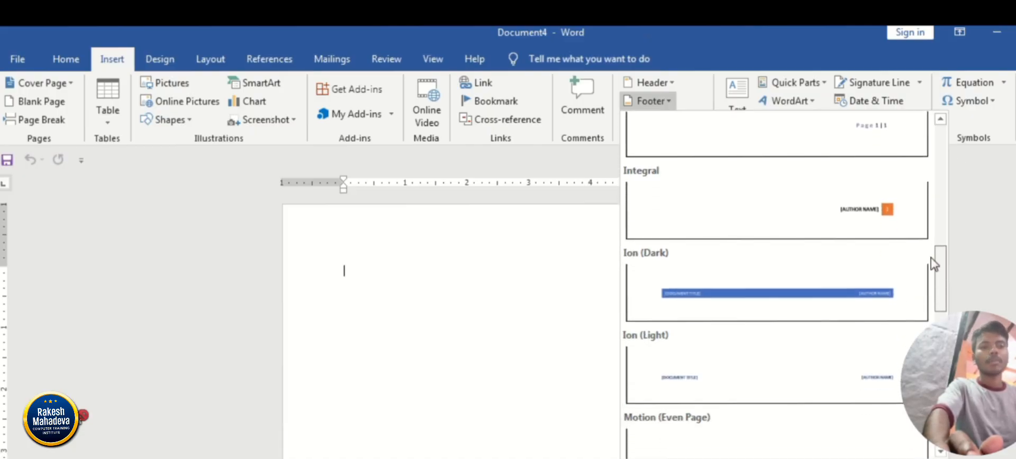
scroll(934, 264, down, 6)
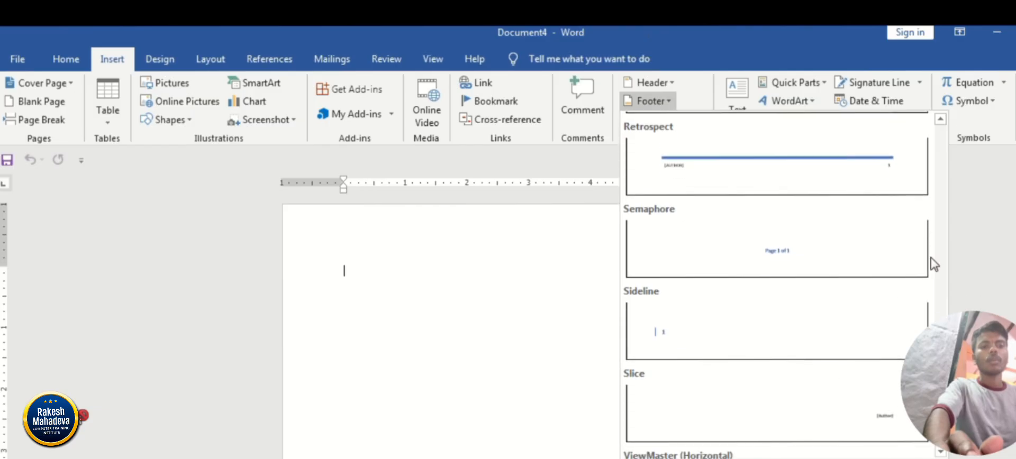
scroll(931, 262, down, 5)
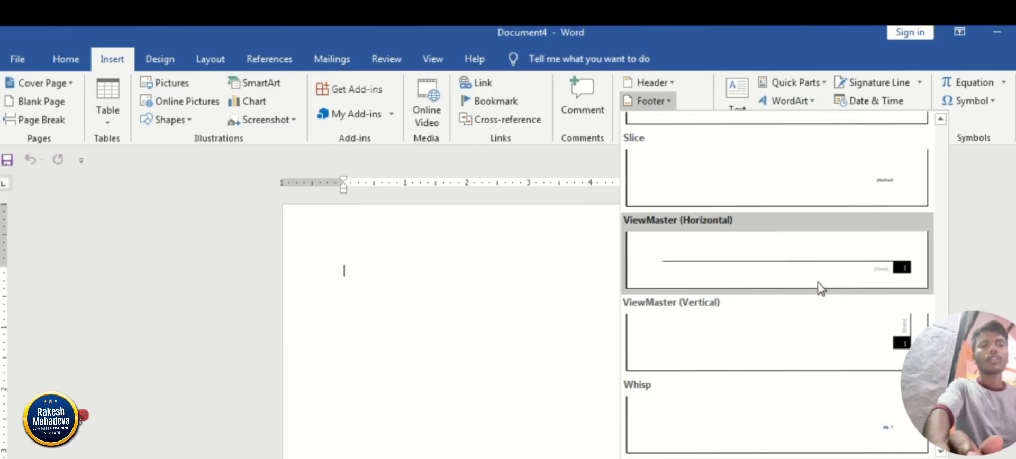
click(833, 286)
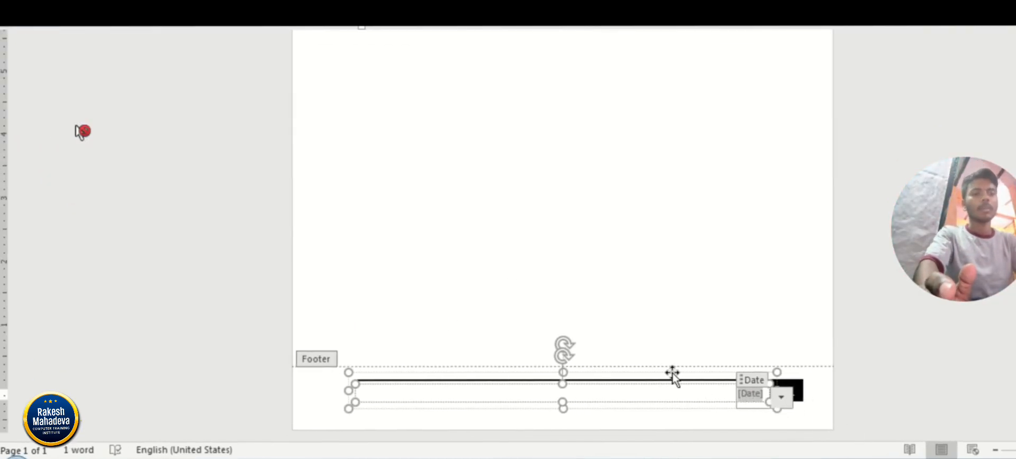
Replace the footer's date placeholder with the left-aligned label "Address:".
key(BackSpace)
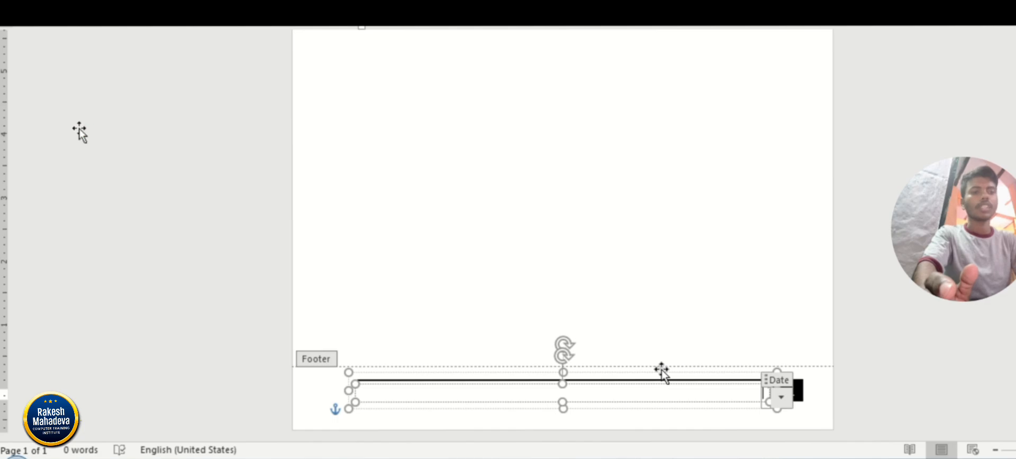
key(ctrl+l)
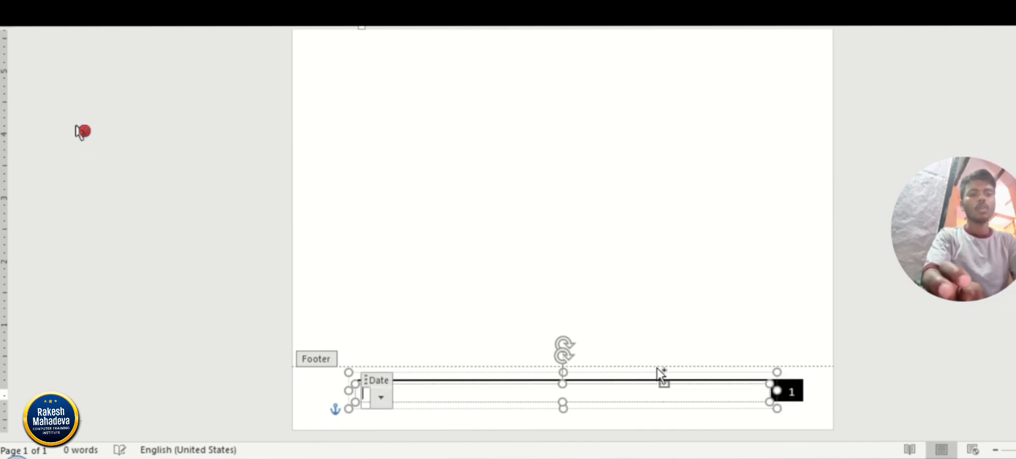
text(Ad)
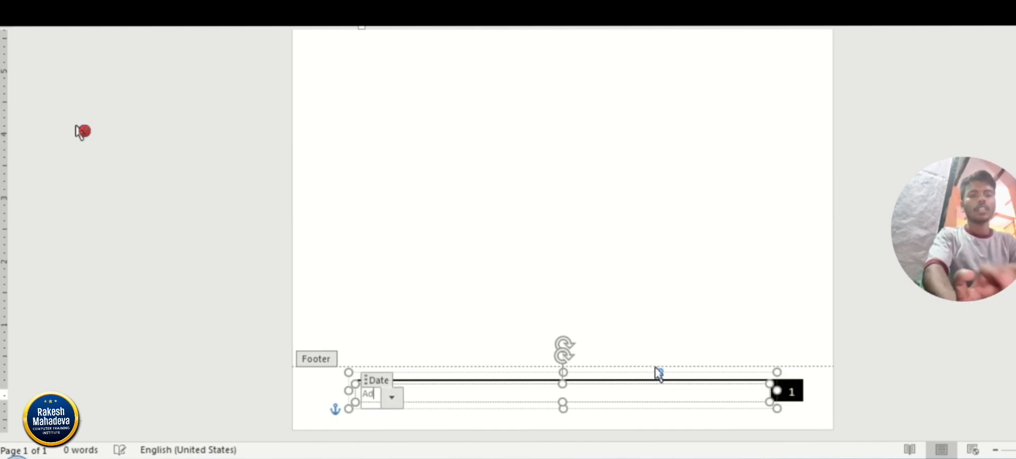
text(dress______)
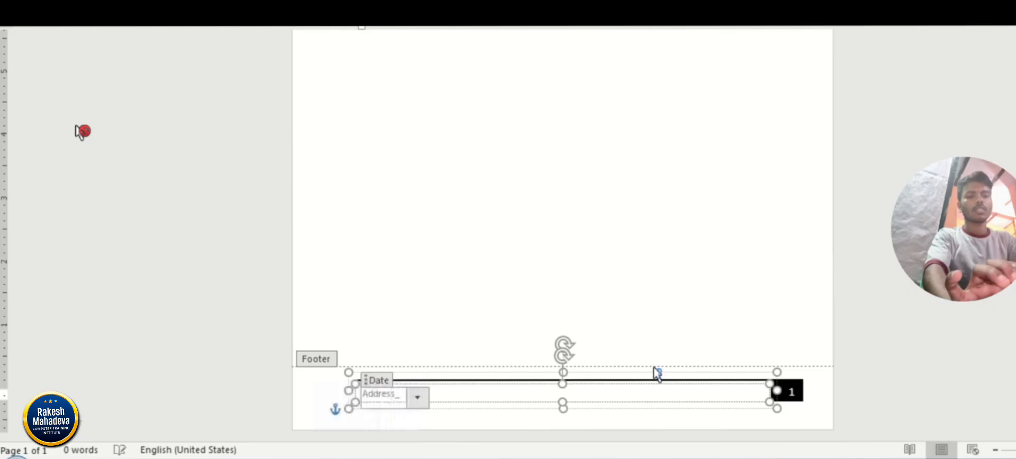
key(BackSpace)
key(BackSpace)
key(BackSpace)
key(BackSpace)
key(BackSpace)
key(BackSpace)
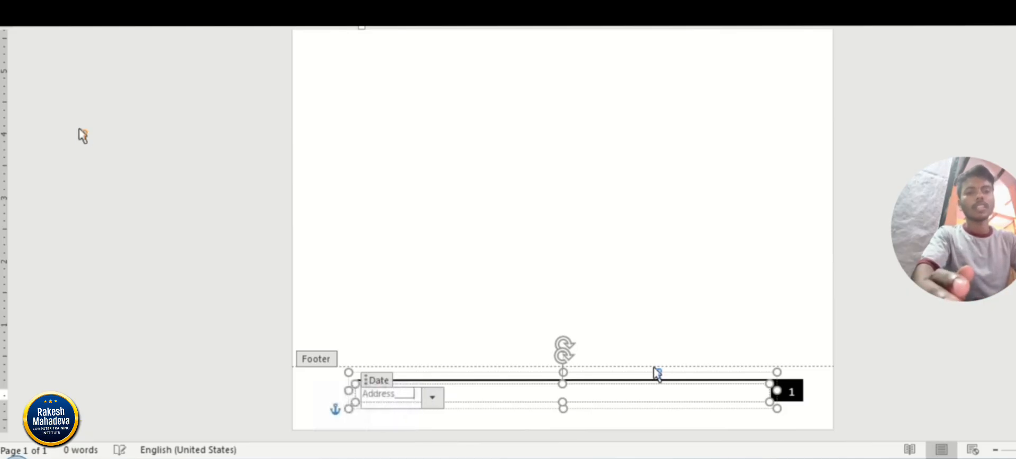
text(:-)
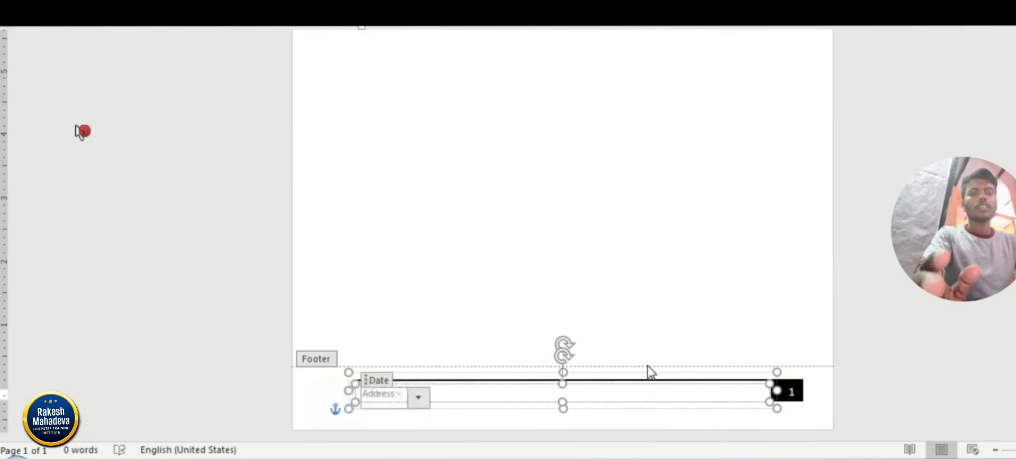
Leave the footer and add a run of page breaks until the document has 13 pages.
double_click(589, 273)
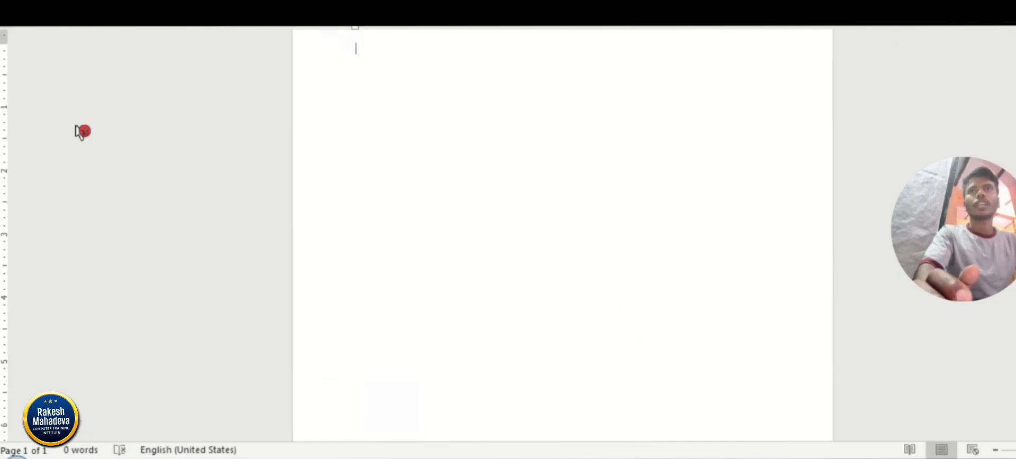
scroll(82, 131, down, 5)
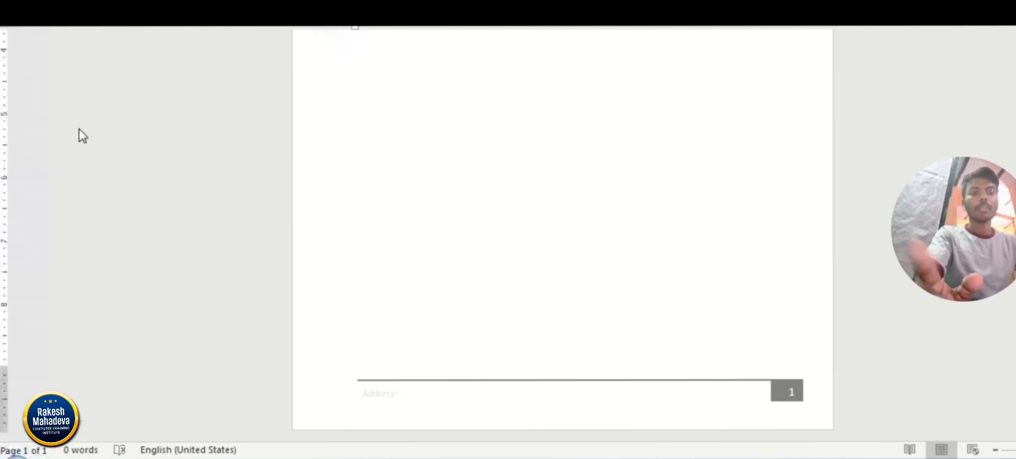
click(79, 131)
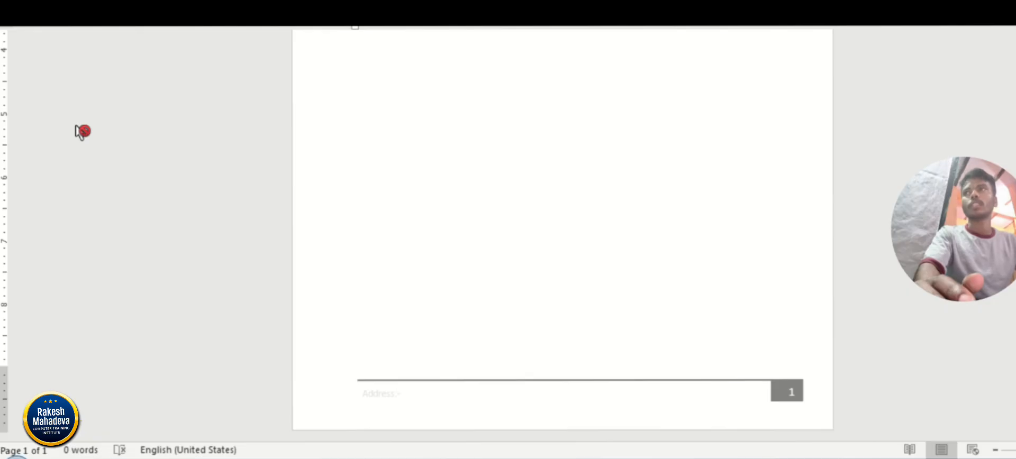
key(ctrl+Return)
key(ctrl+Return)
key(ctrl+Return)
key(ctrl+Return)
key(ctrl+Return)
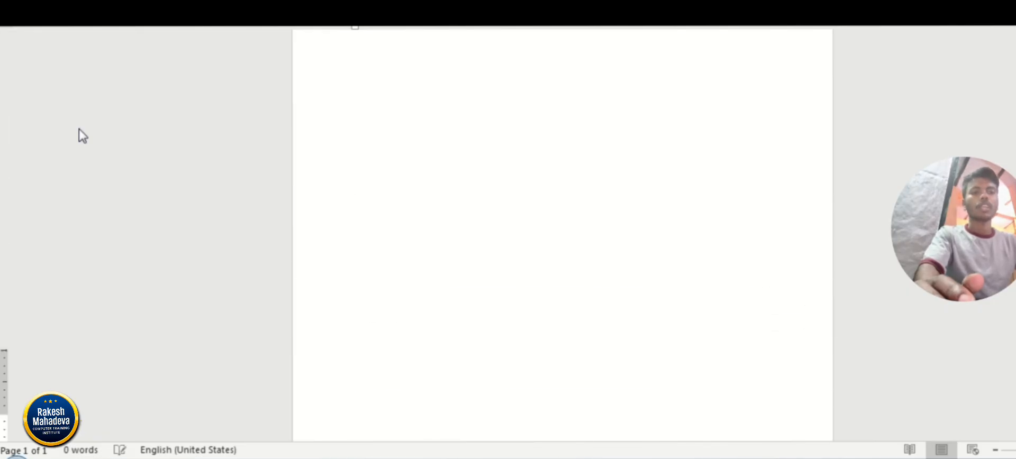
key(ctrl+Return)
key(ctrl+Return)
key(ctrl+Return)
key(ctrl+Return)
key(ctrl+Return)
key(ctrl+Return)
click(80, 131)
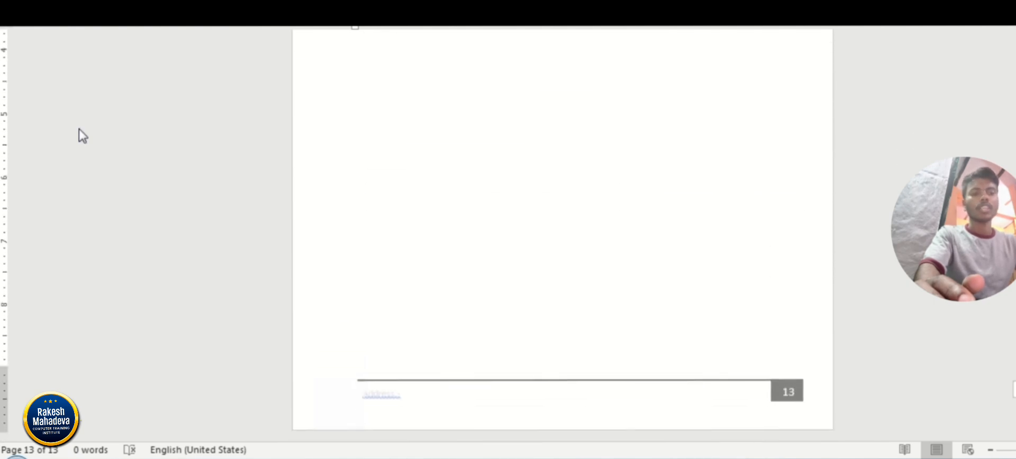
Review the footer's address label and page numbering from the last page back to page 1.
scroll(78, 129, up, 20)
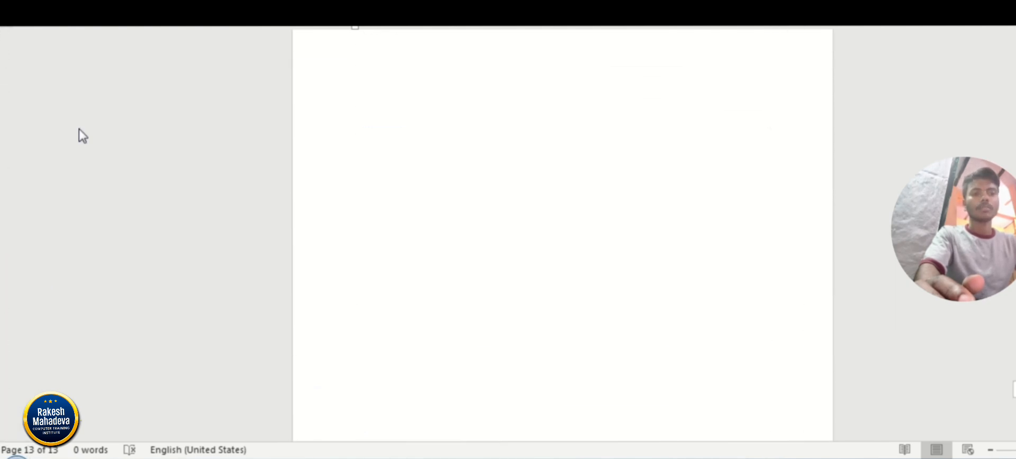
scroll(79, 136, up, 20)
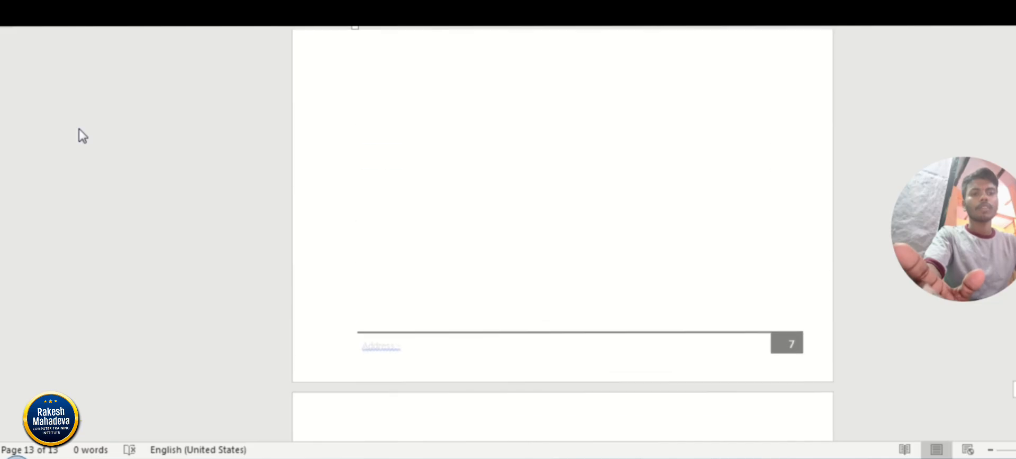
scroll(79, 136, up, 15)
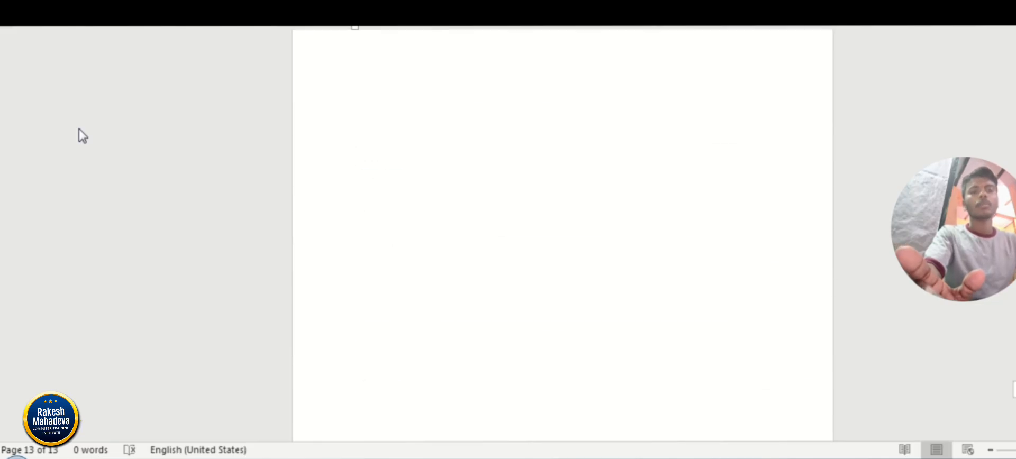
scroll(79, 136, up, 10)
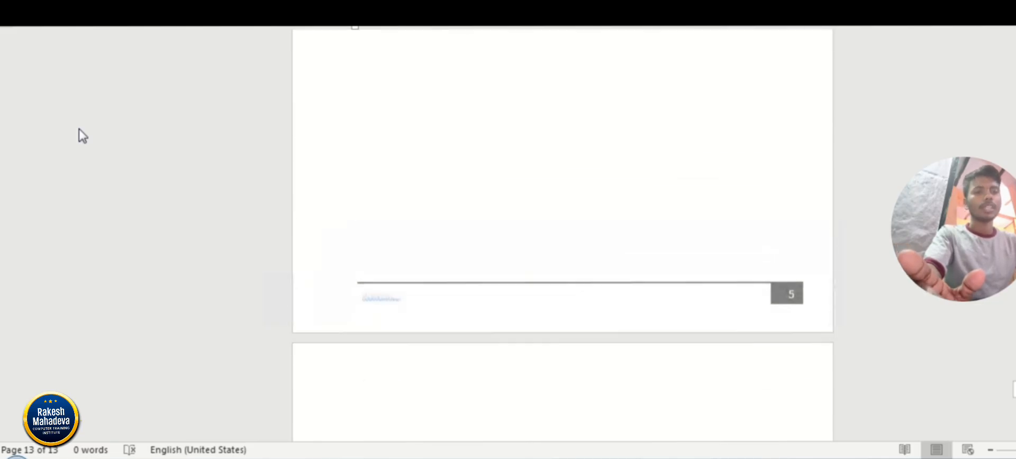
scroll(79, 136, up, 10)
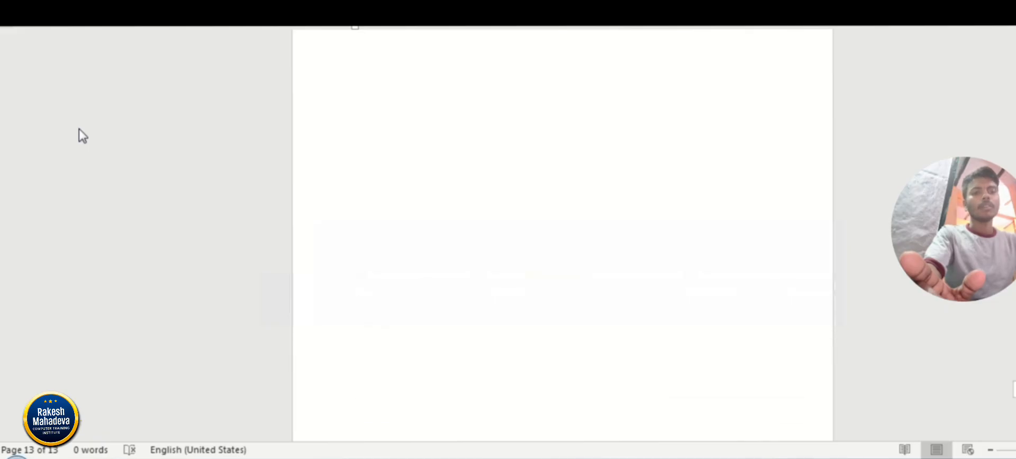
scroll(79, 136, up, 5)
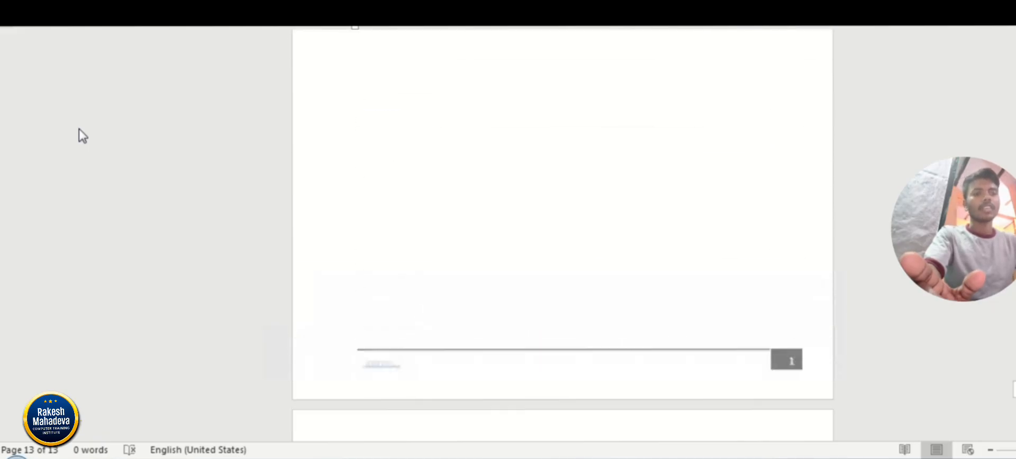
click(80, 130)
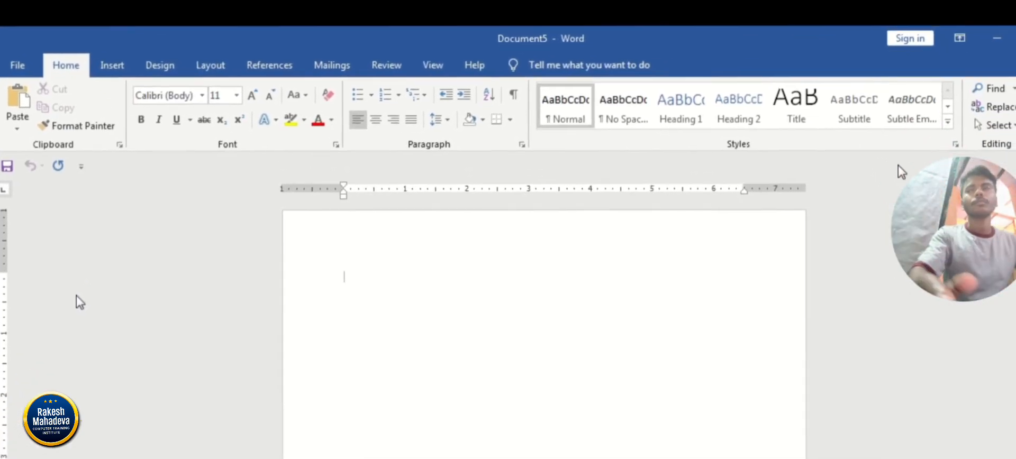
Insert a Brackets 2 page number at the top of the page in the blank document and close the header.
click(80, 303)
click(108, 59)
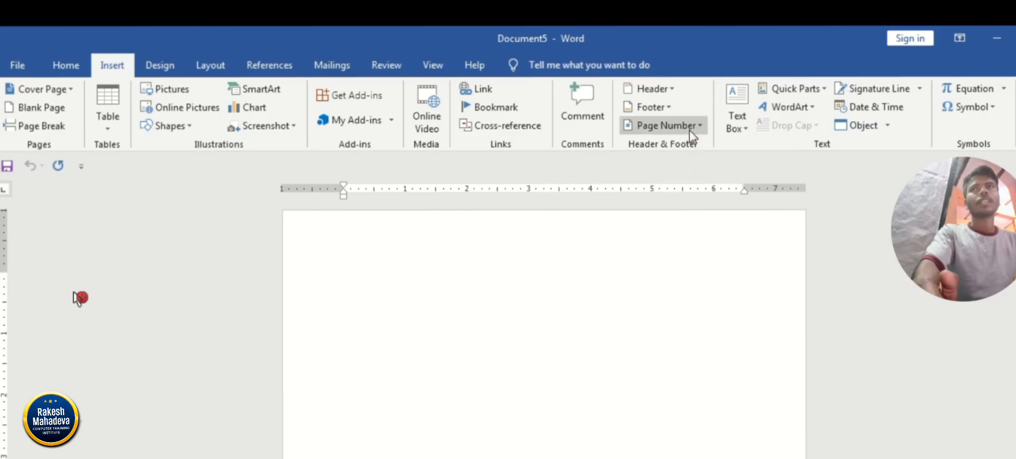
click(79, 298)
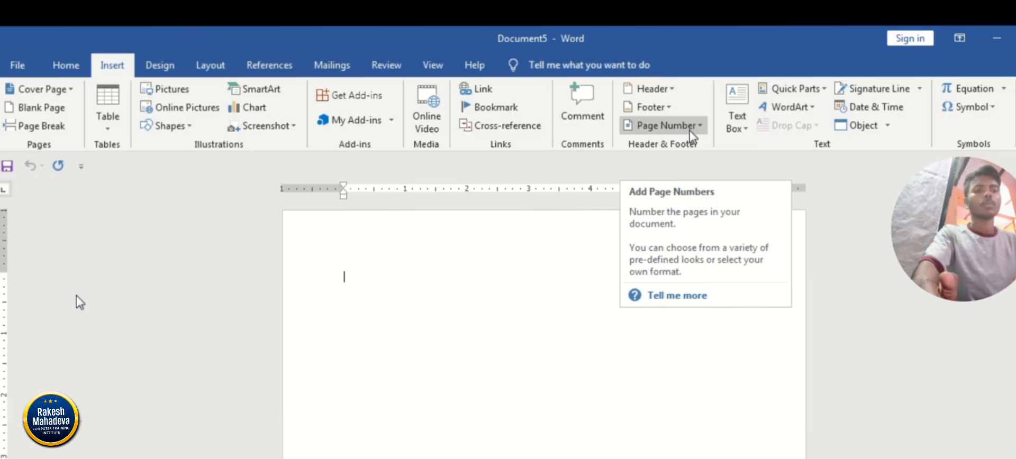
click(690, 127)
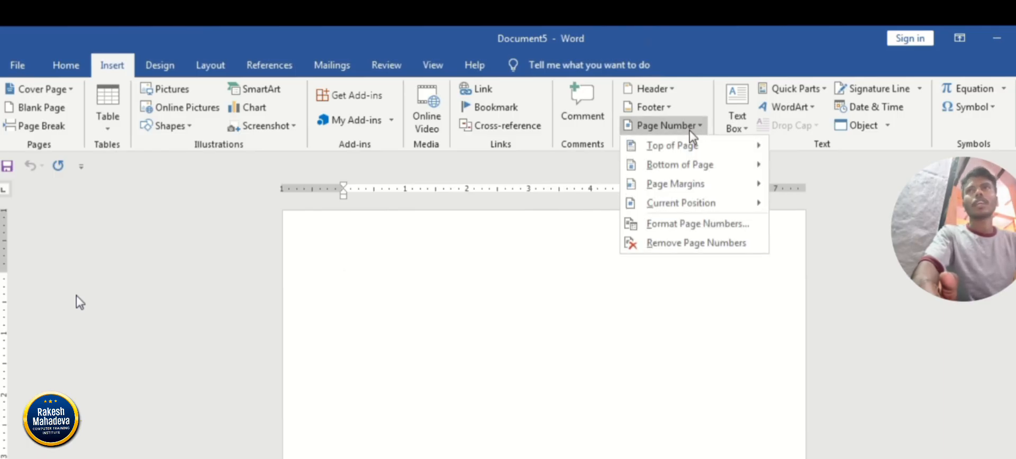
mouse_move(675, 152)
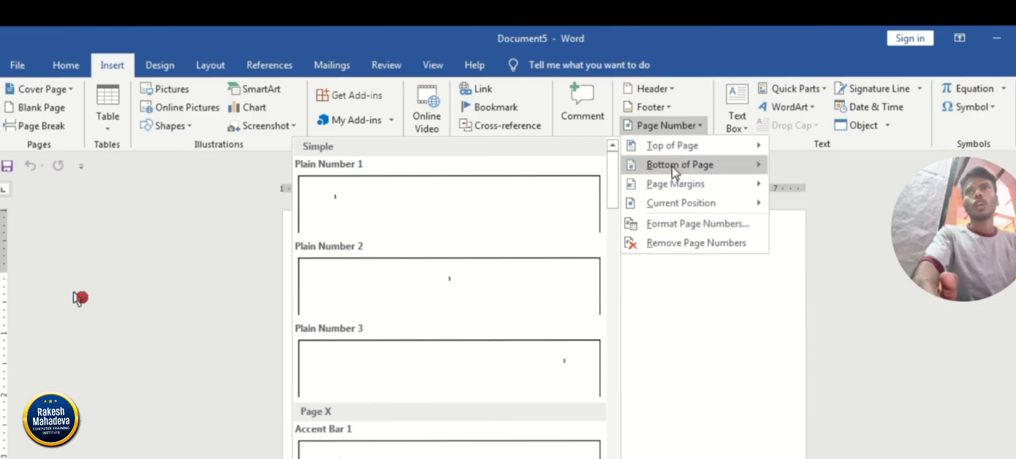
mouse_move(673, 172)
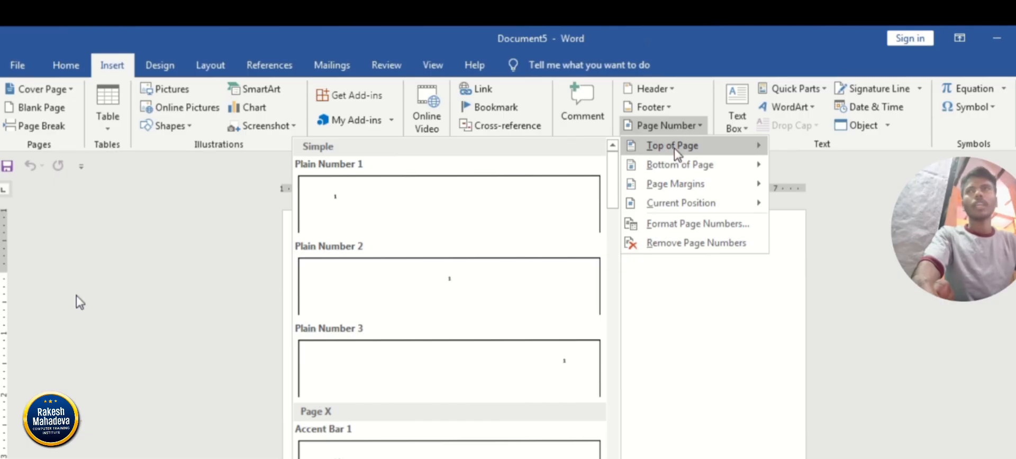
drag(613, 175, 610, 271)
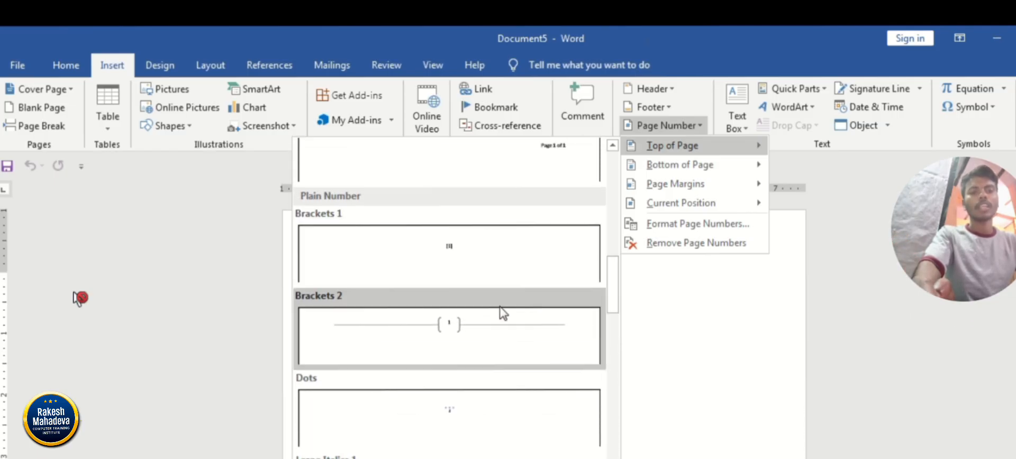
click(475, 342)
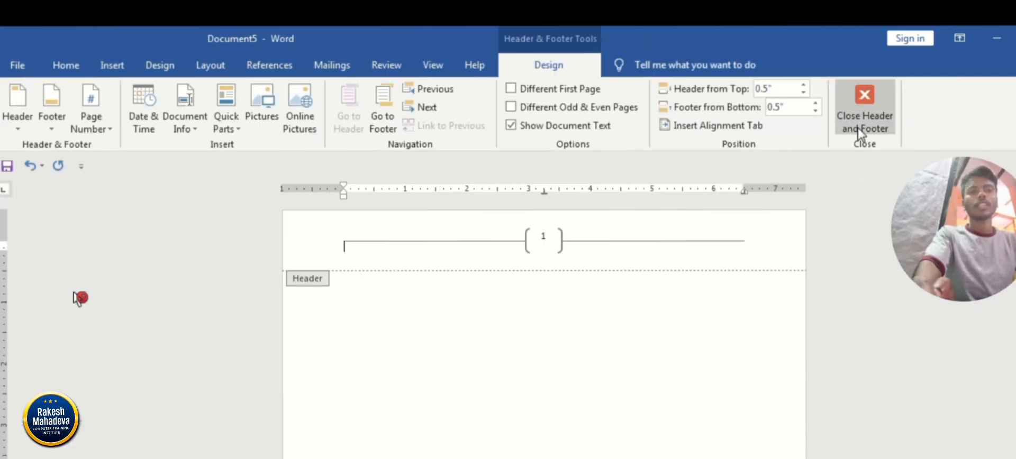
click(863, 123)
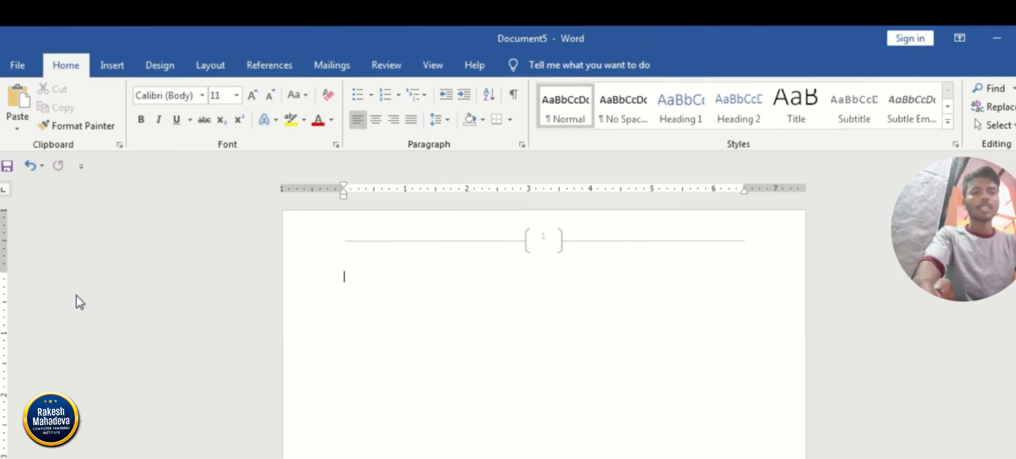
Insert a Thick Line page number at the bottom of the page and close the footer.
click(80, 298)
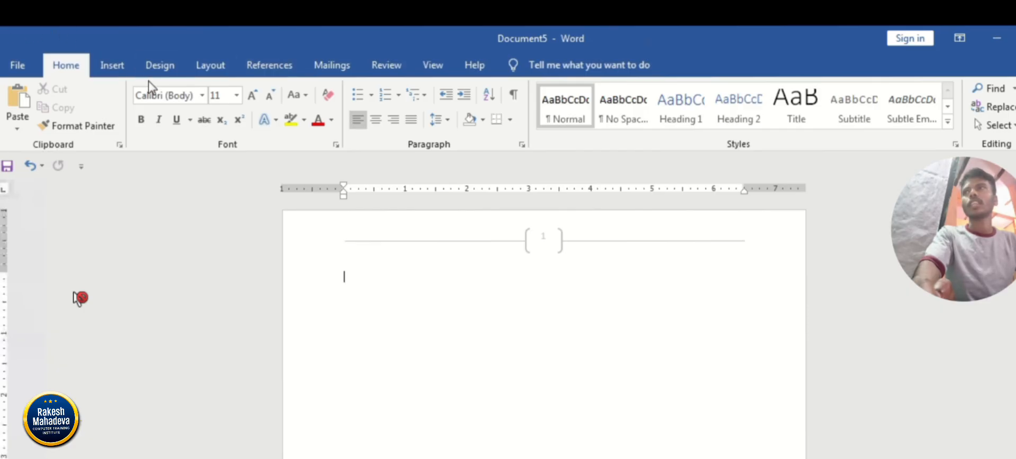
click(112, 65)
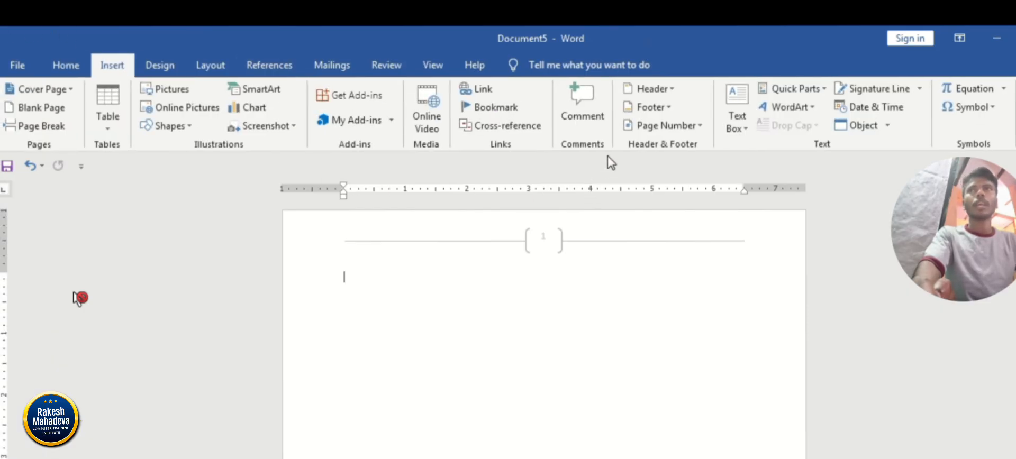
click(668, 127)
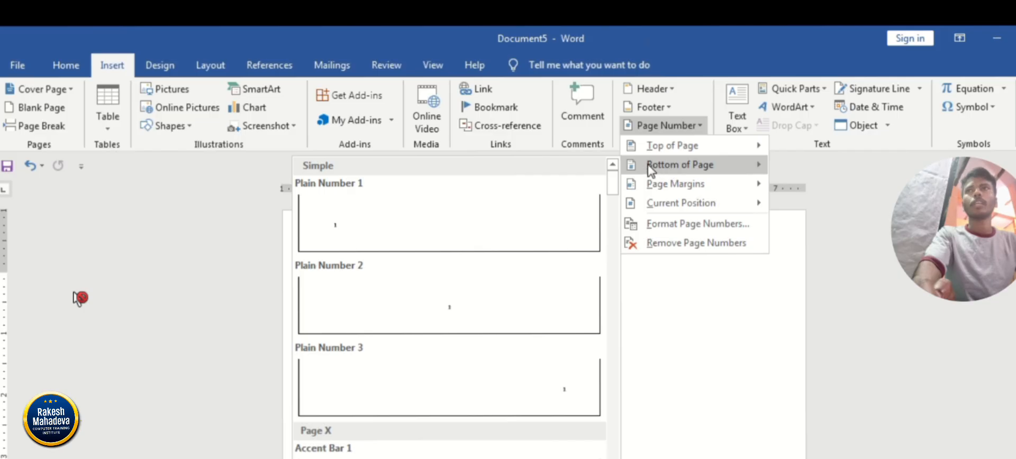
drag(613, 185, 613, 320)
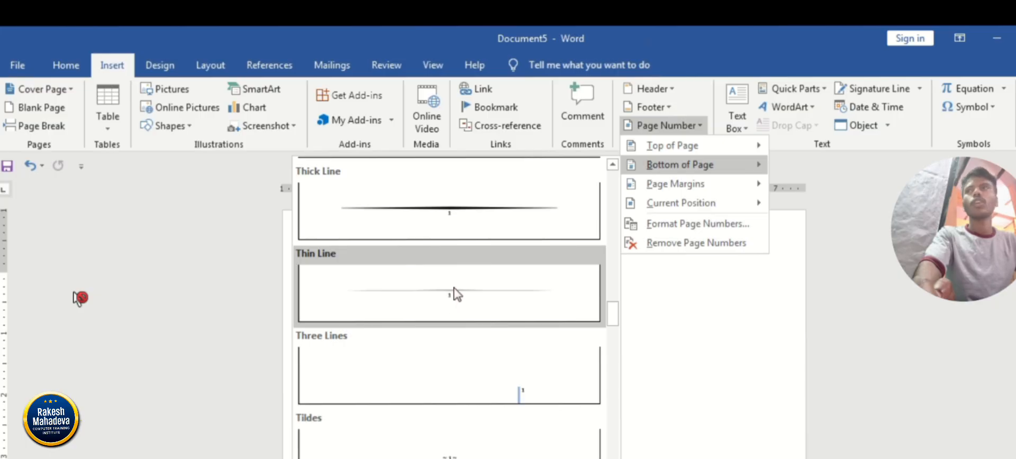
click(454, 217)
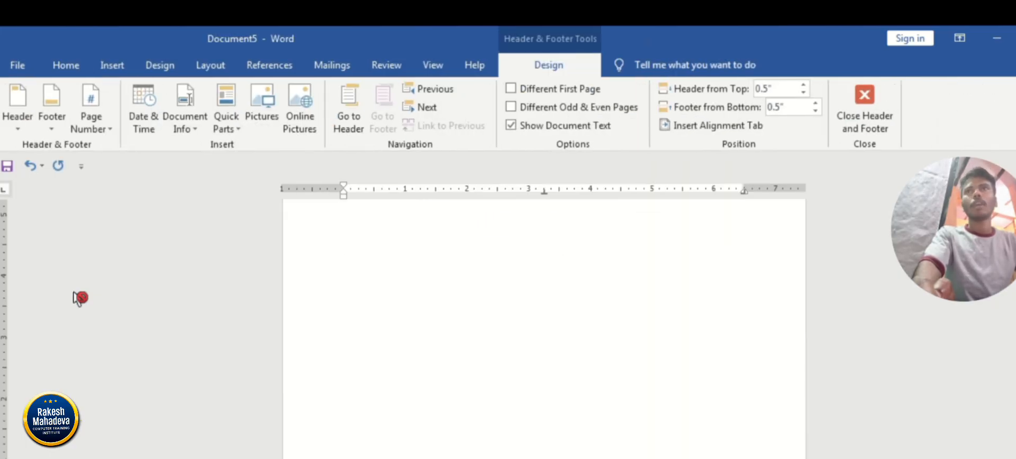
click(873, 125)
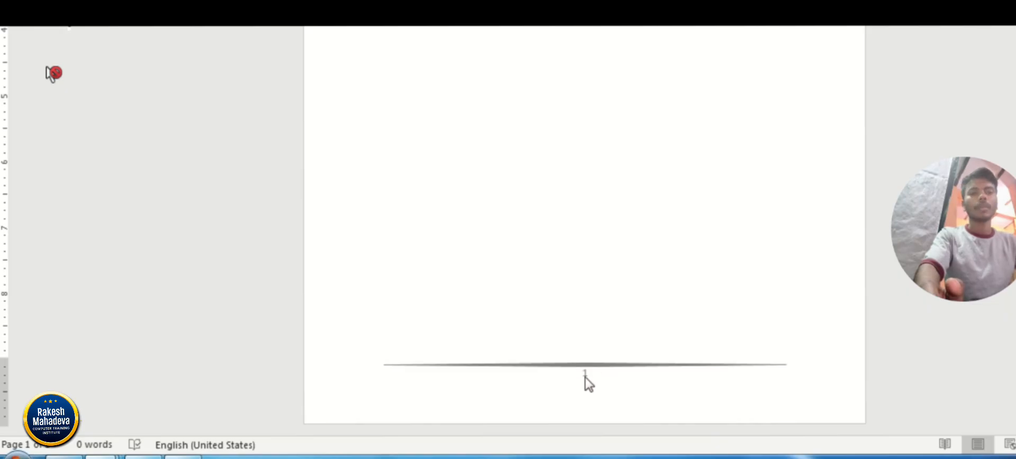
Compare the bracketed page number in the header with the thick-line page number in the footer.
scroll(53, 72, down, 5)
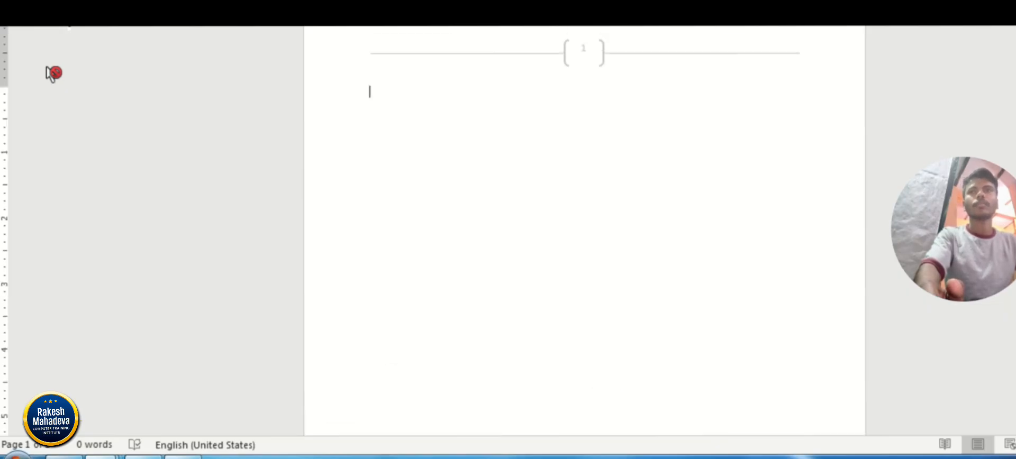
scroll(53, 73, down, 2)
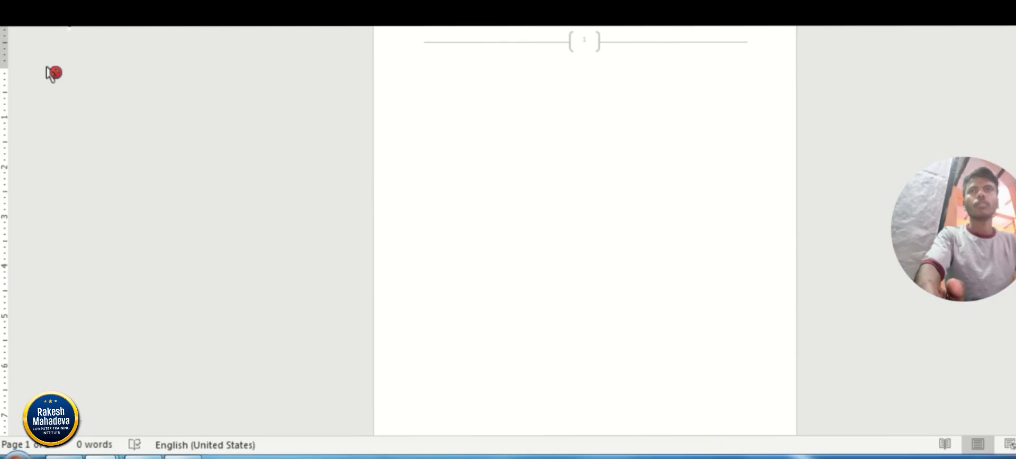
scroll(53, 73, up, 5)
scroll(53, 73, down, 5)
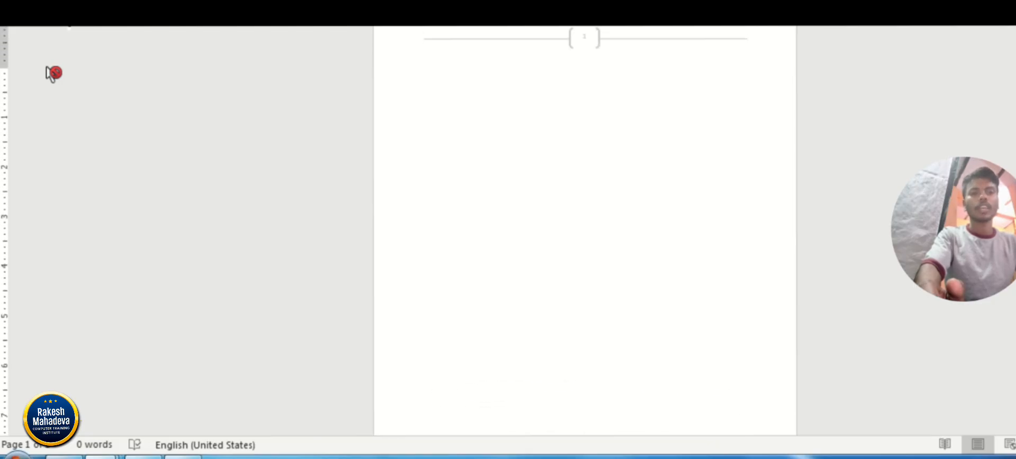
scroll(53, 72, up, 3)
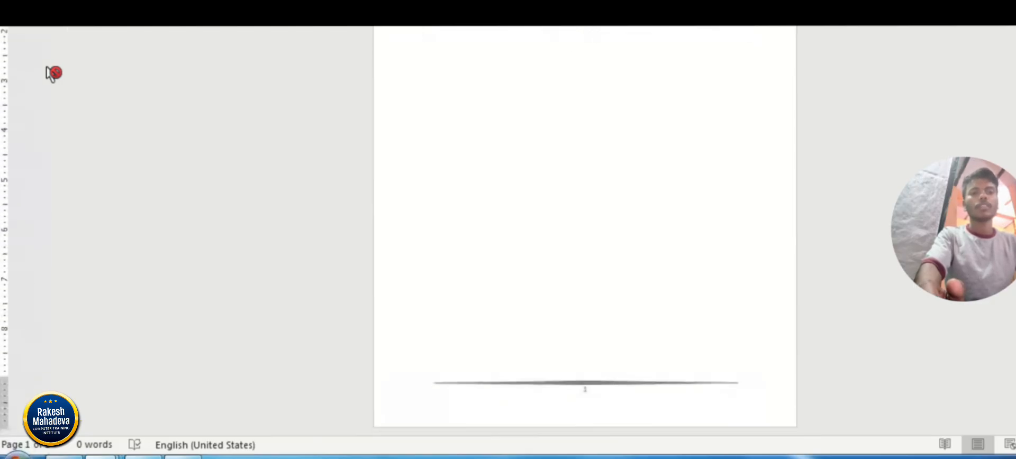
scroll(53, 73, down, 3)
scroll(53, 73, up, 3)
scroll(53, 72, down, 3)
scroll(53, 73, up, 2)
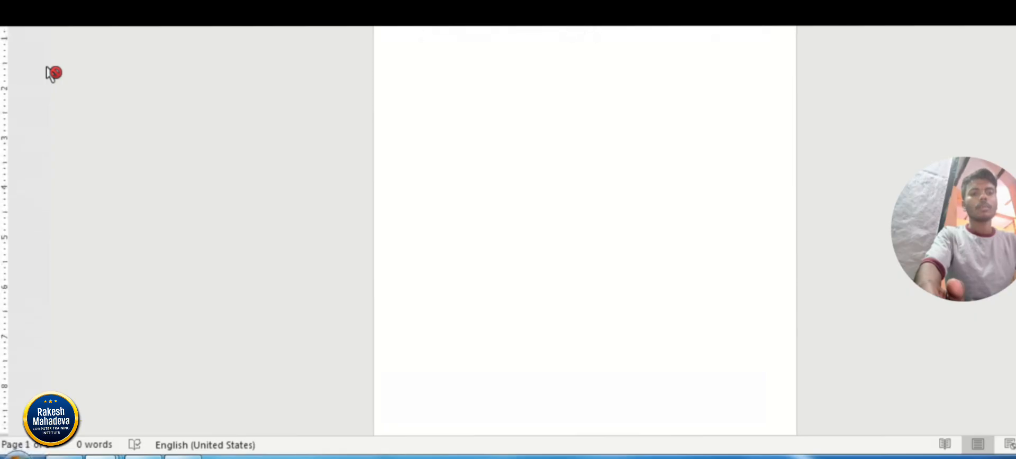
scroll(53, 72, down, 2)
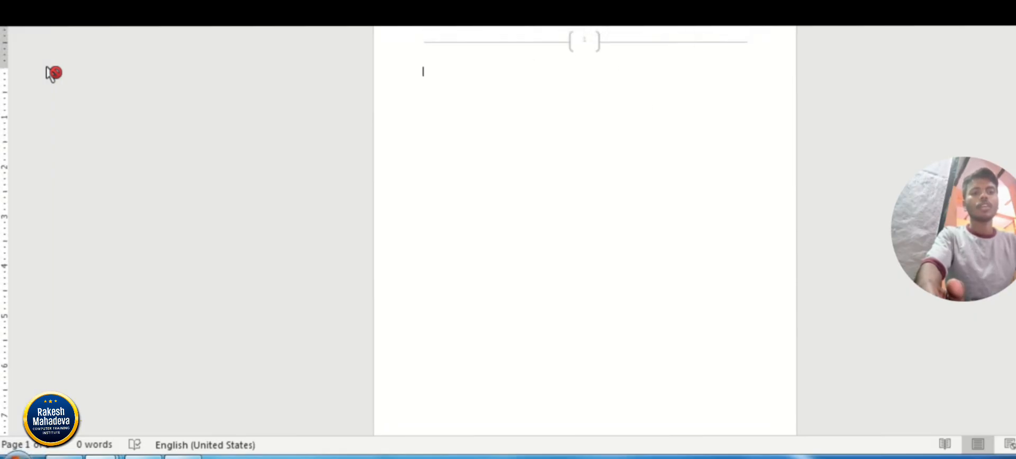
scroll(603, 344, down, 4)
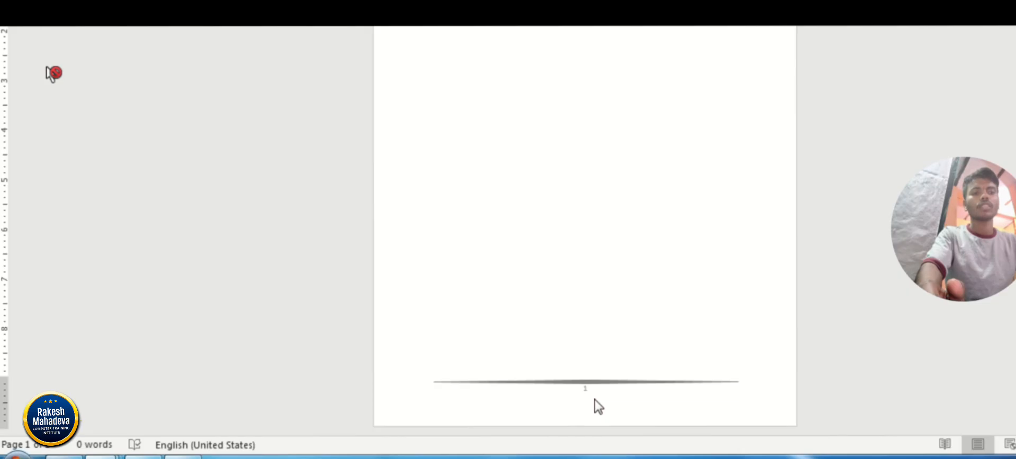
scroll(585, 230, up, 4)
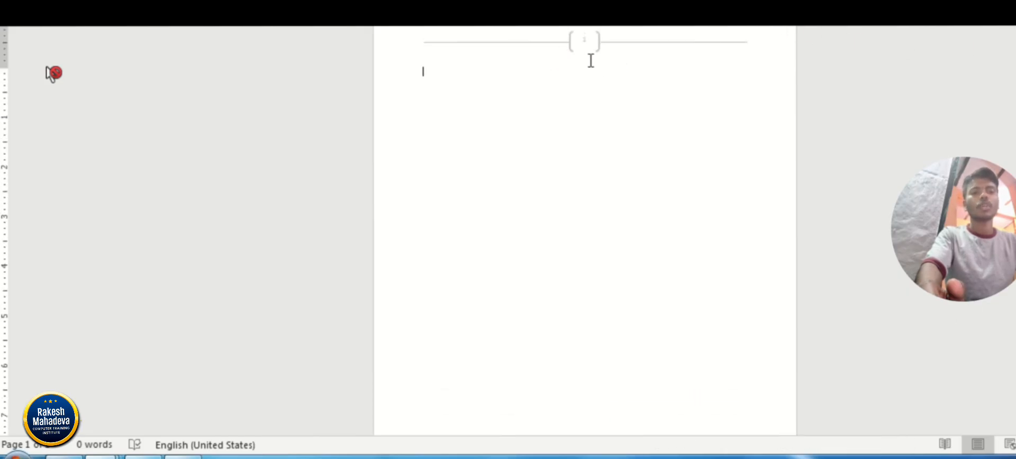
scroll(574, 227, down, 4)
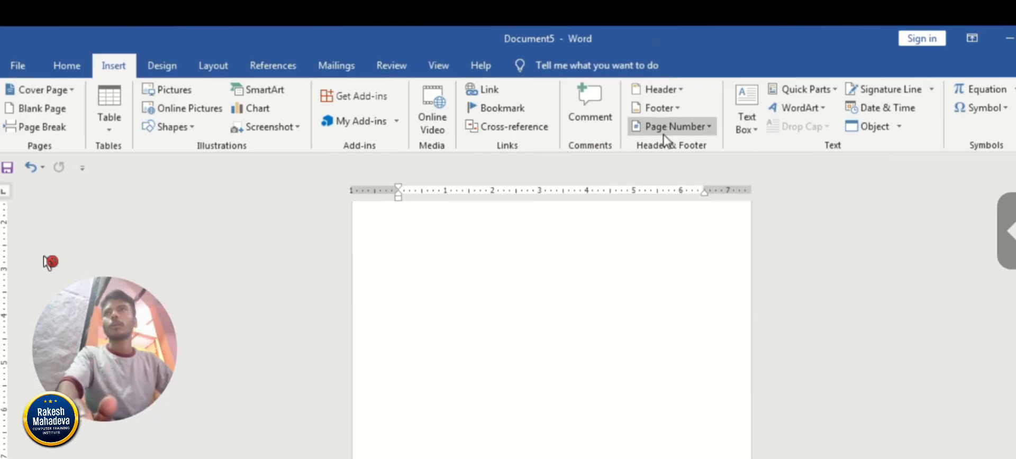
Insert a Vertical, Left page number in the page margin and close the header and footer.
click(681, 129)
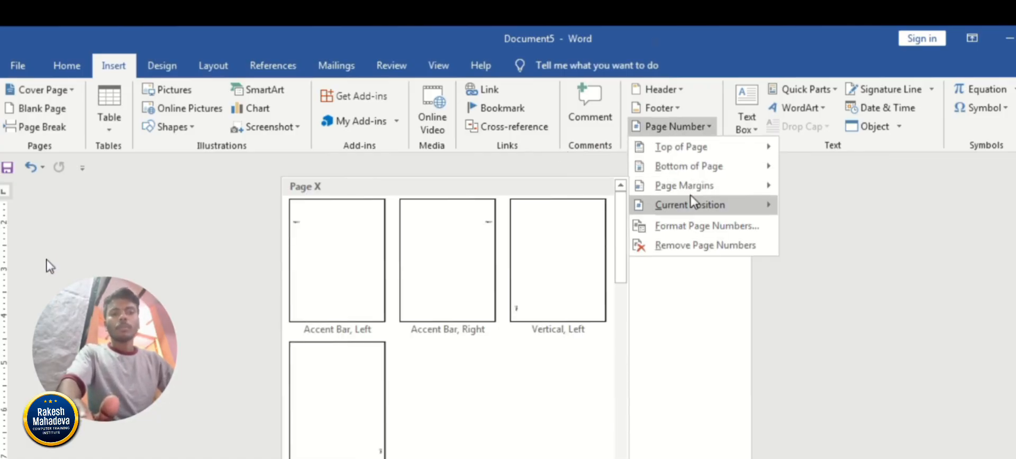
mouse_move(714, 190)
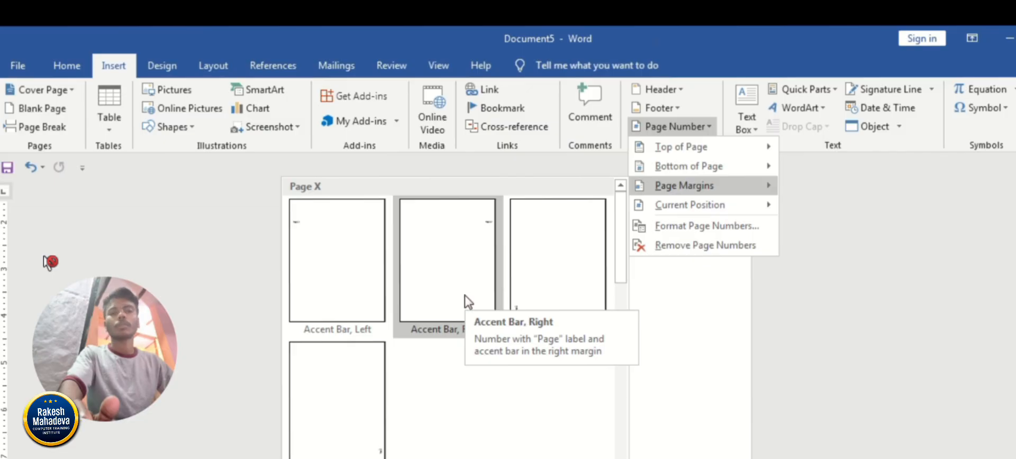
click(561, 308)
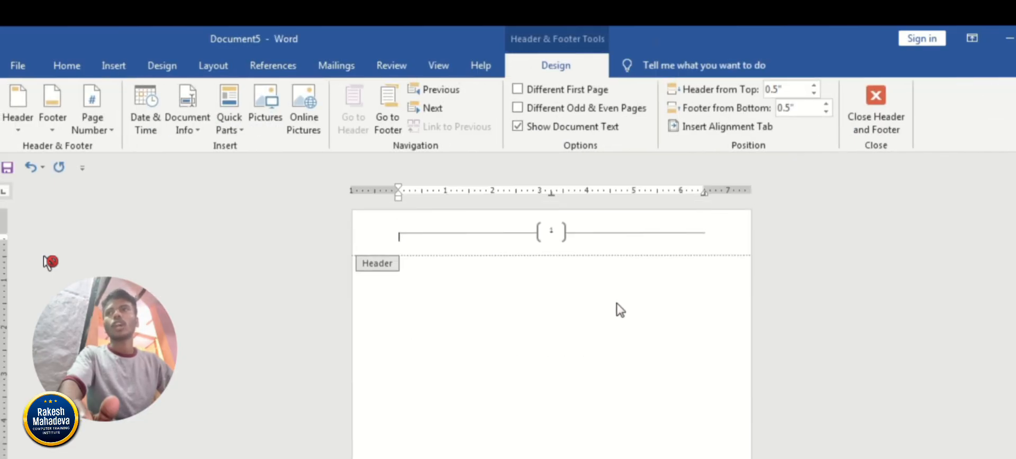
click(874, 105)
Examine the page number in the left margin of page 1 alongside the bracketed number in its header.
scroll(49, 262, down, 3)
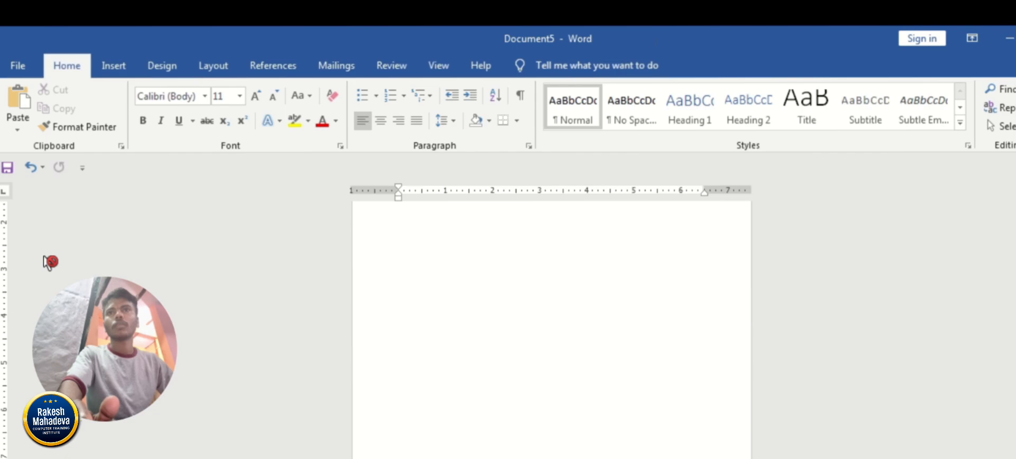
ctrl+scroll(49, 262, up, 5)
scroll(49, 262, up, 3)
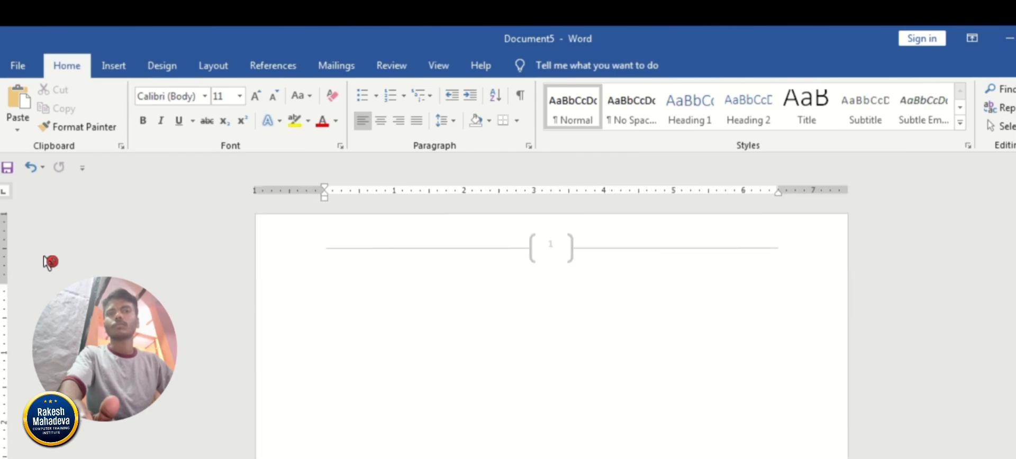
scroll(49, 262, down, 3)
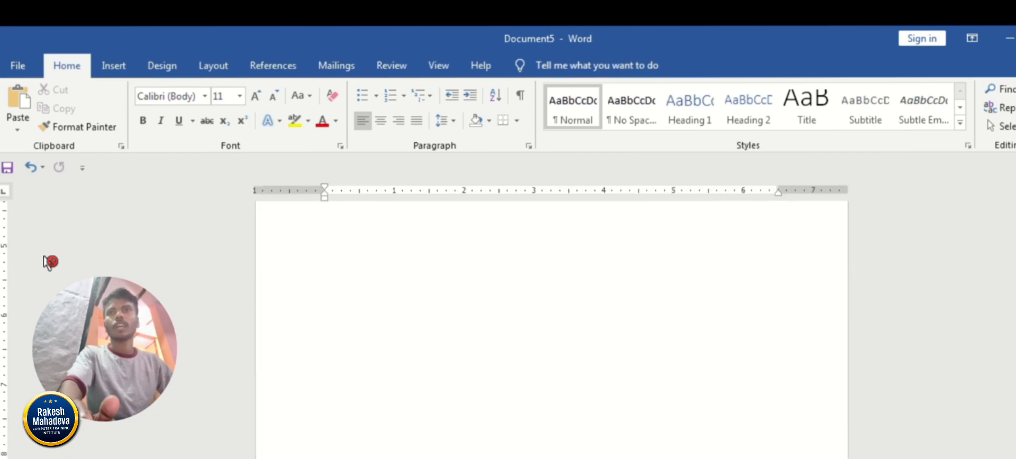
ctrl+scroll(48, 262, up, 3)
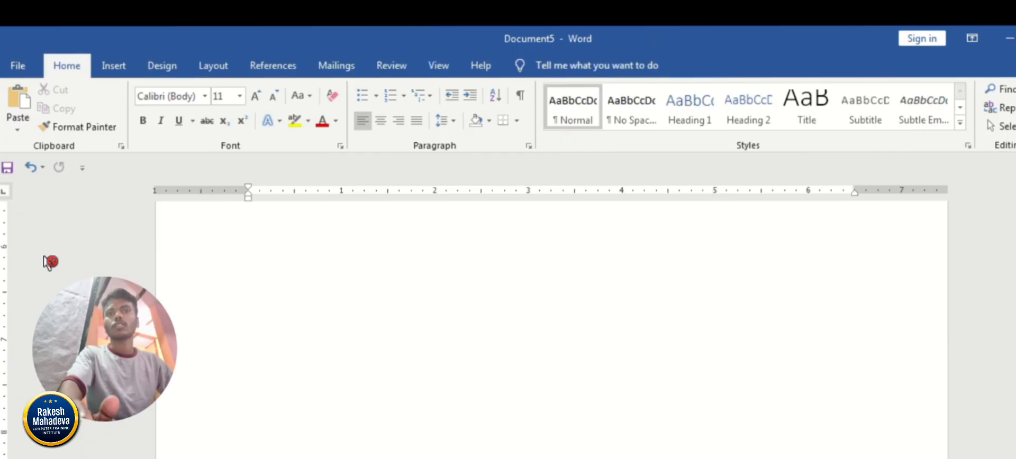
scroll(48, 263, down, 1)
ctrl+scroll(49, 263, up, 2)
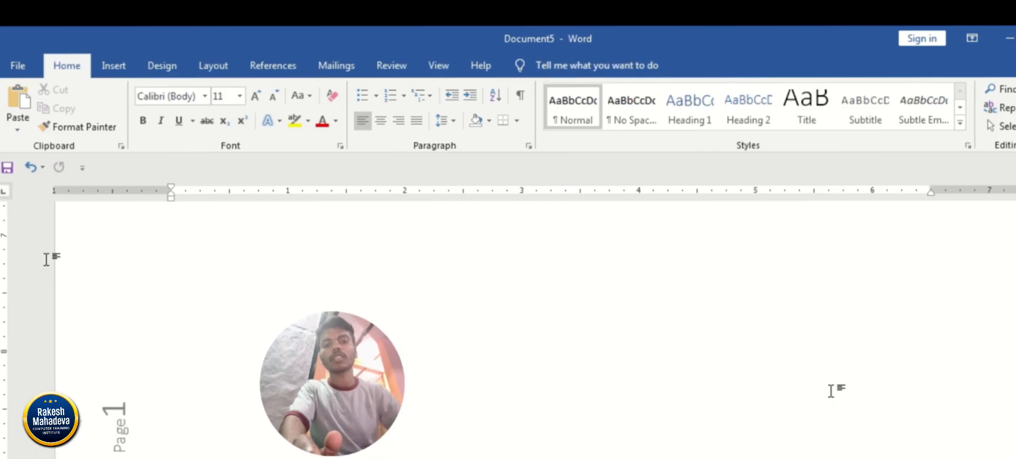
Review the margin, footer and header page numbers across the document's pages, ending back at page 1.
ctrl+scroll(49, 263, down, 2)
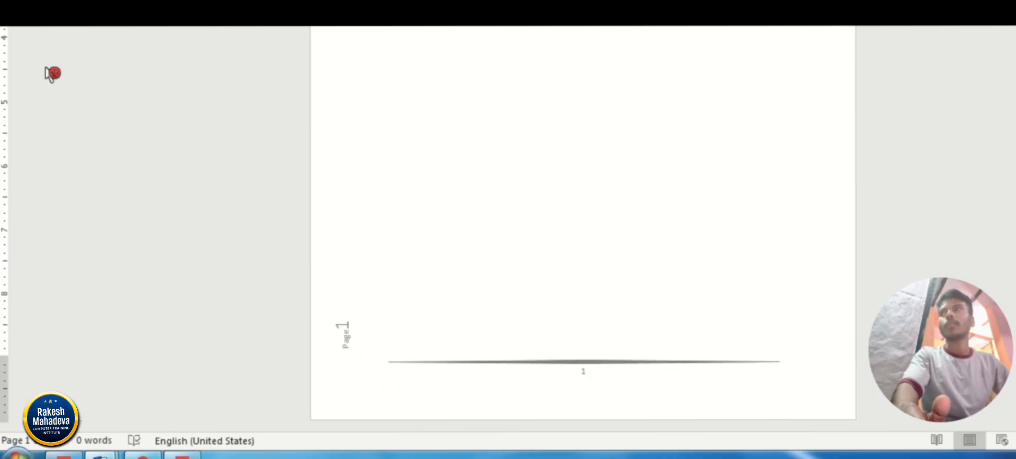
scroll(52, 74, down, 6)
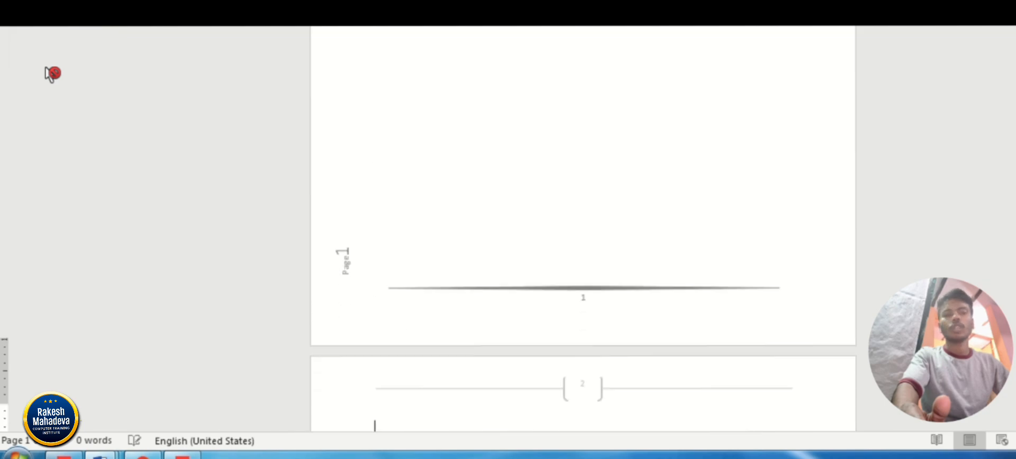
scroll(53, 77, up, 8)
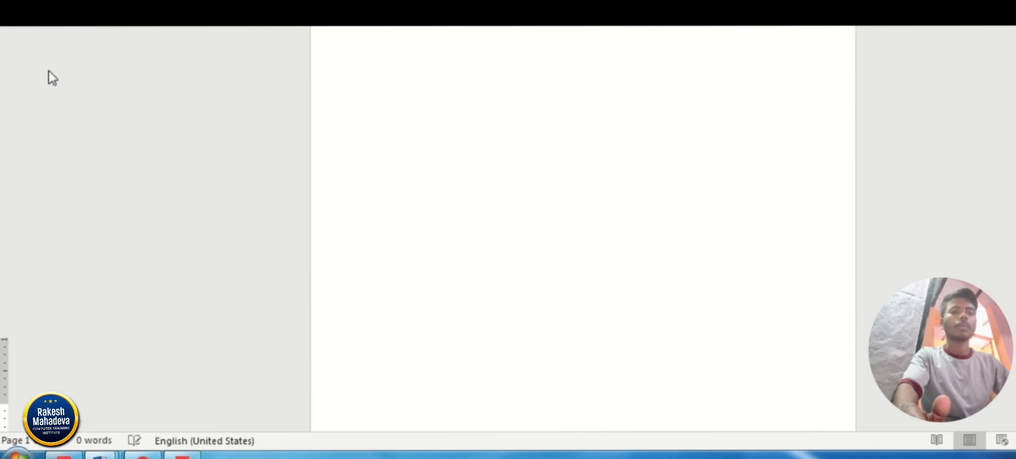
scroll(53, 77, down, 5)
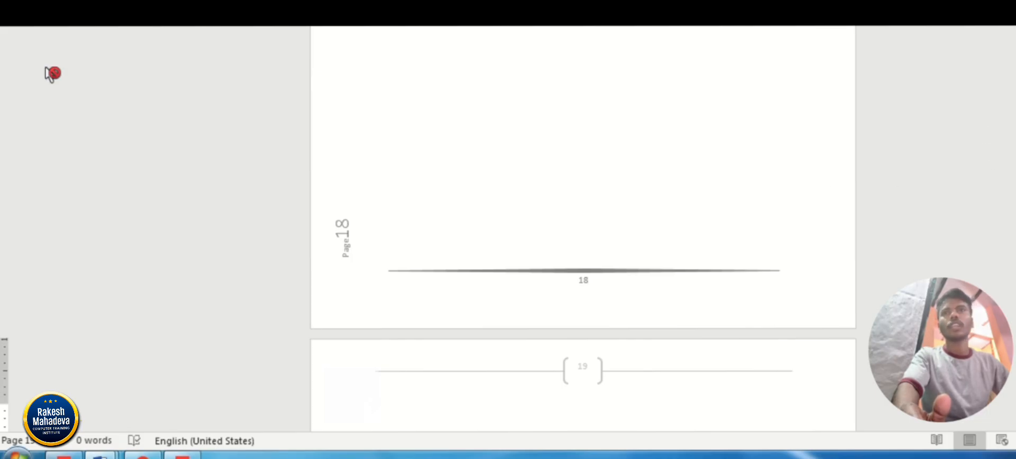
scroll(48, 75, up, 20)
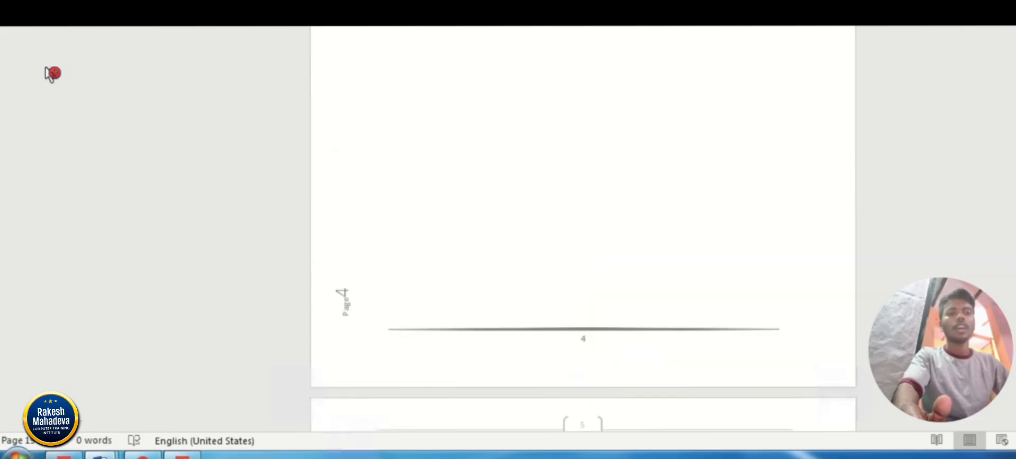
scroll(49, 75, up, 20)
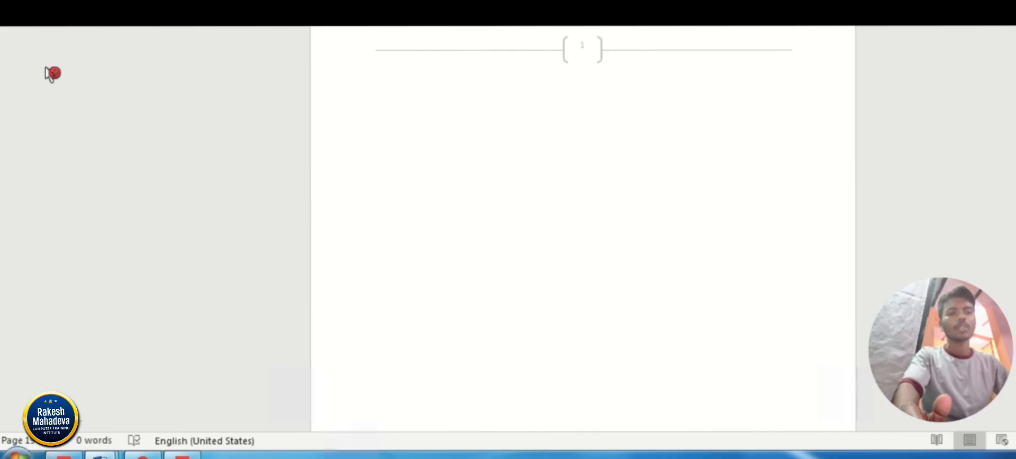
Close Document5, Document4 and the other open practice document without saving their changes.
click(978, 38)
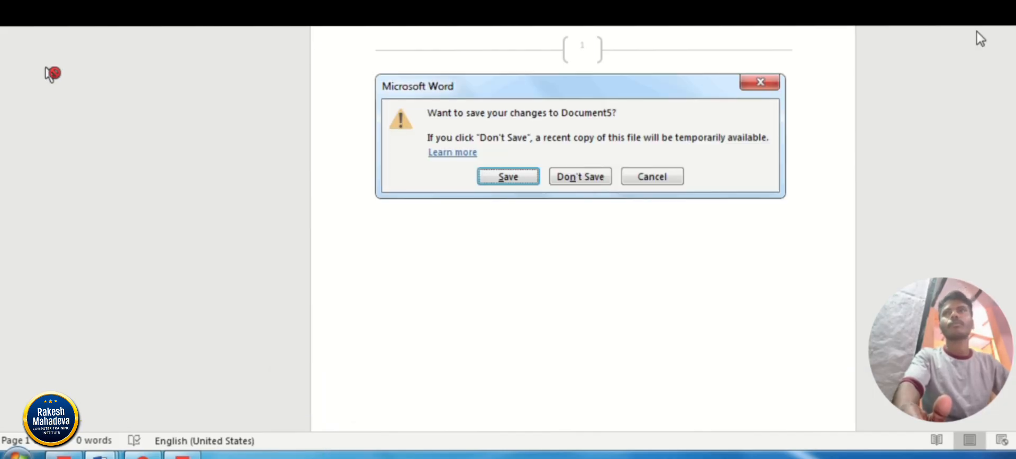
click(600, 176)
click(1005, 16)
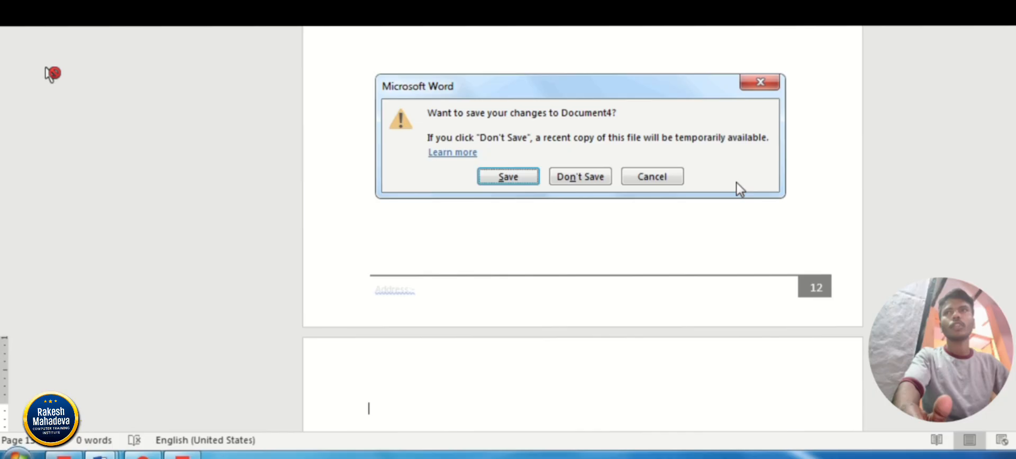
click(576, 179)
click(1005, 16)
click(578, 175)
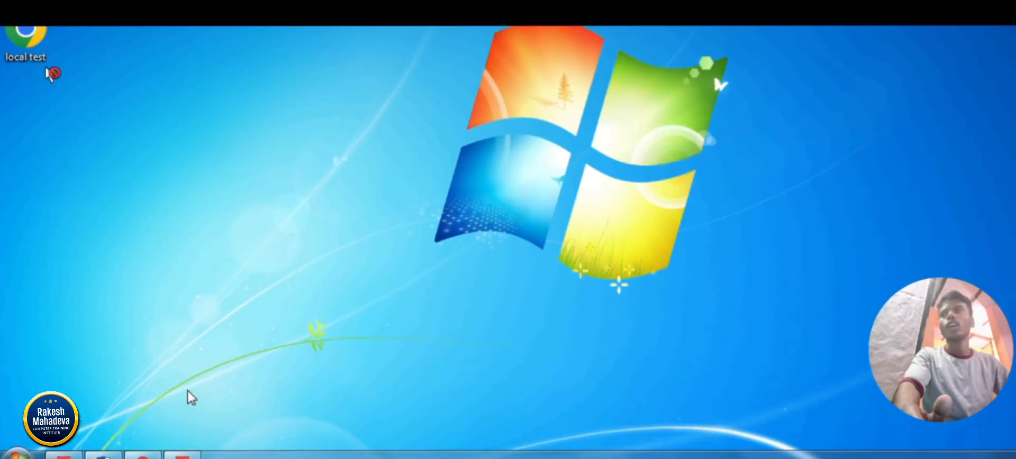
Bring the blank Document1 up in Word from the desktop.
click(104, 455)
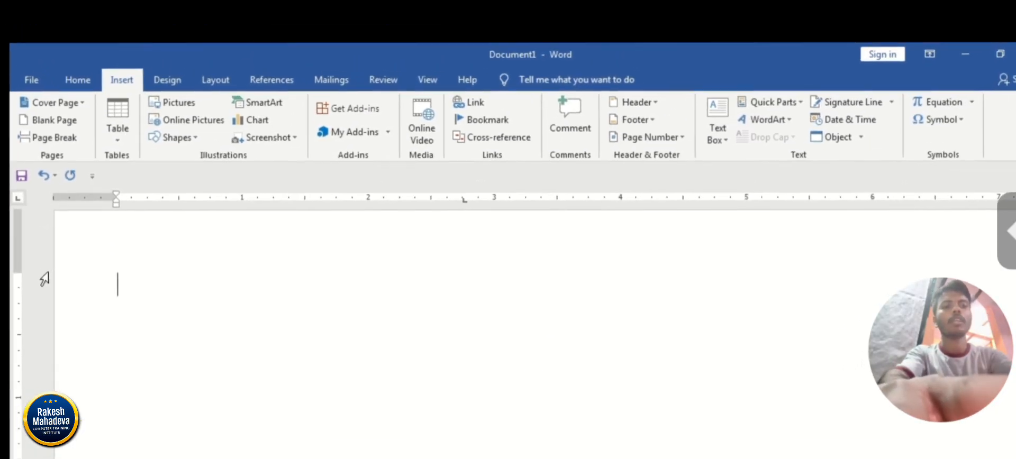
click(37, 265)
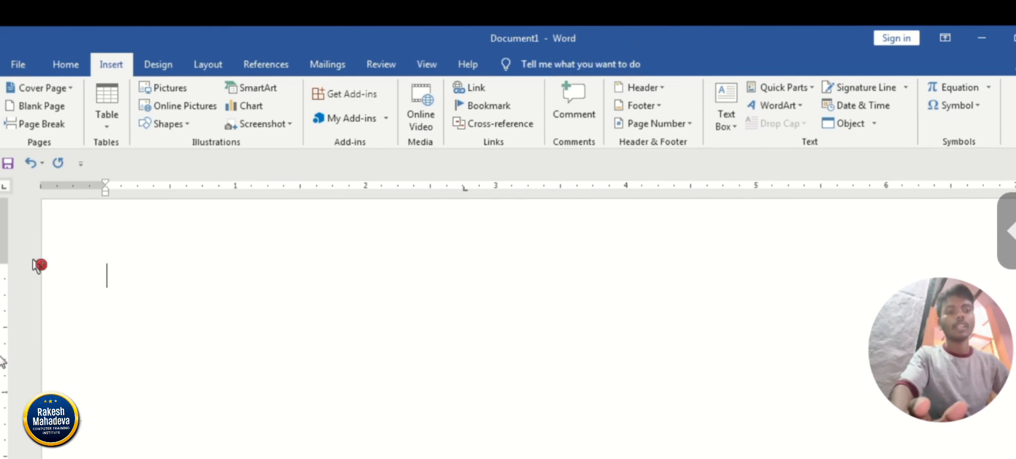
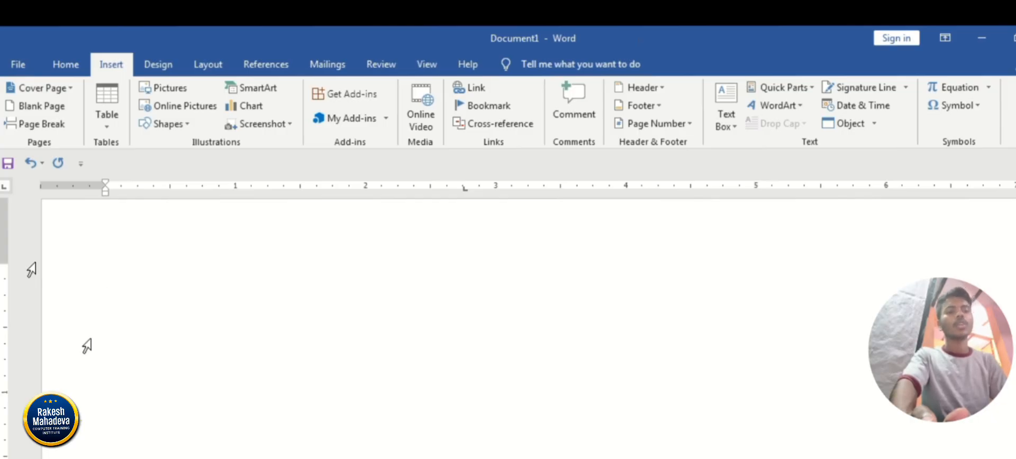
Fill the blank document with sample paragraphs using =rand().
click(37, 265)
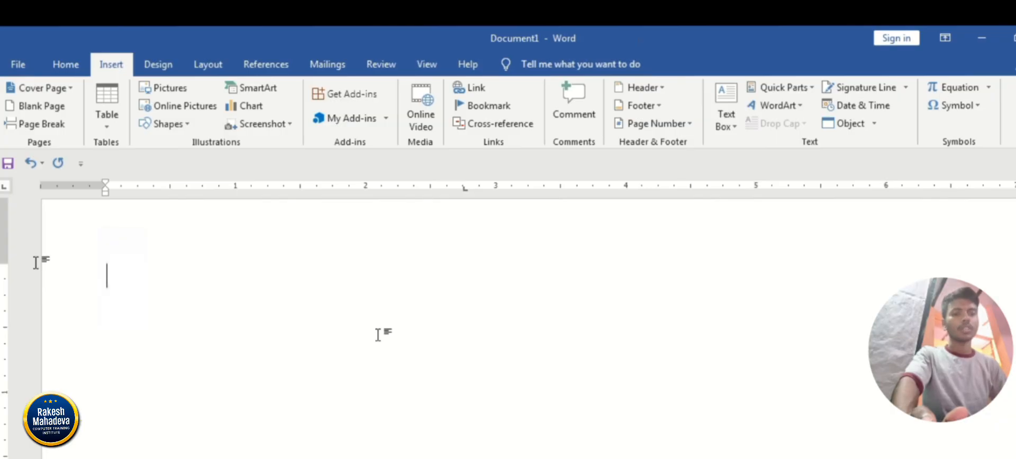
text(=)
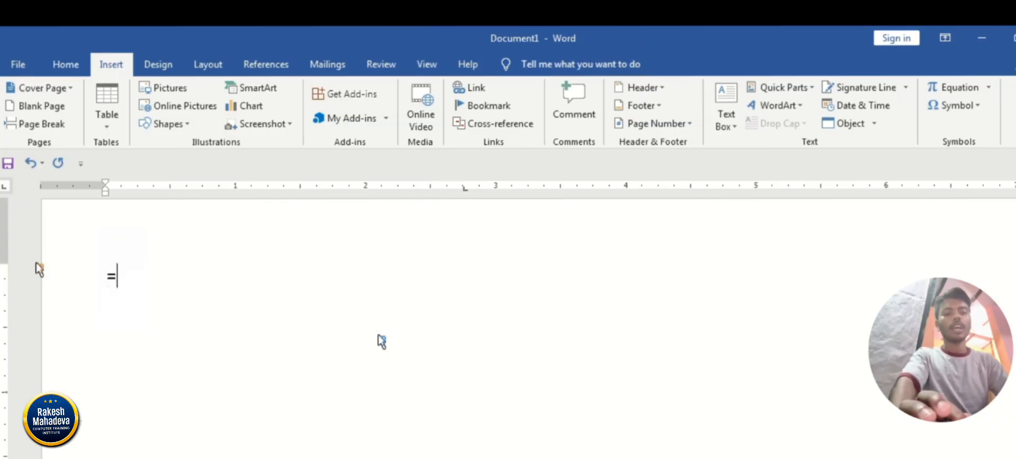
text(rand())
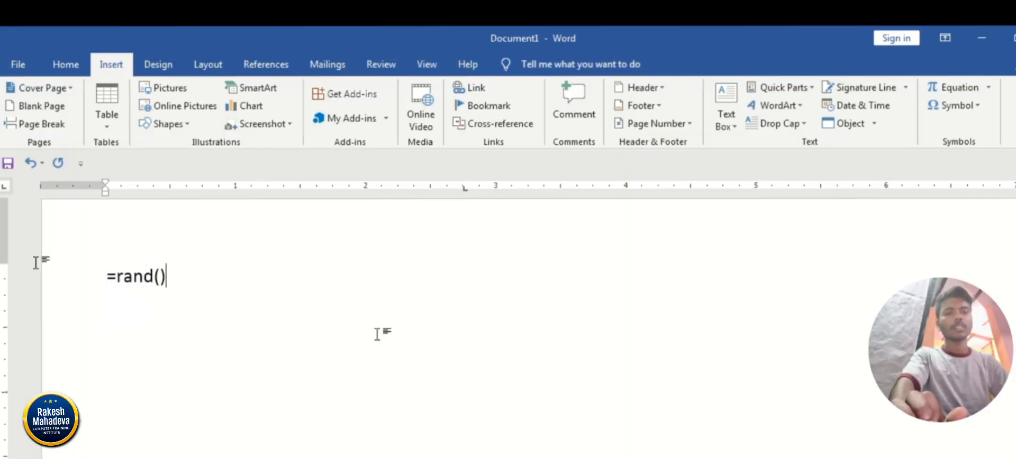
key(Return)
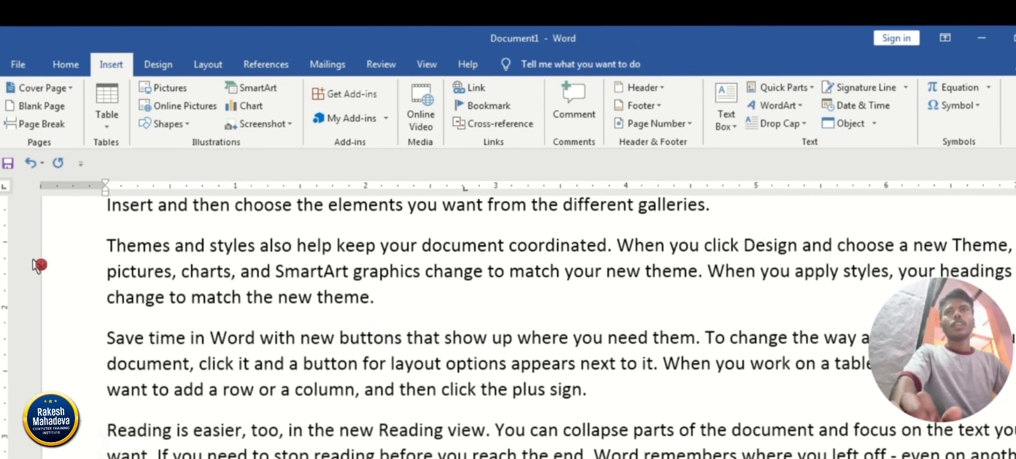
scroll(973, 250, up, 5)
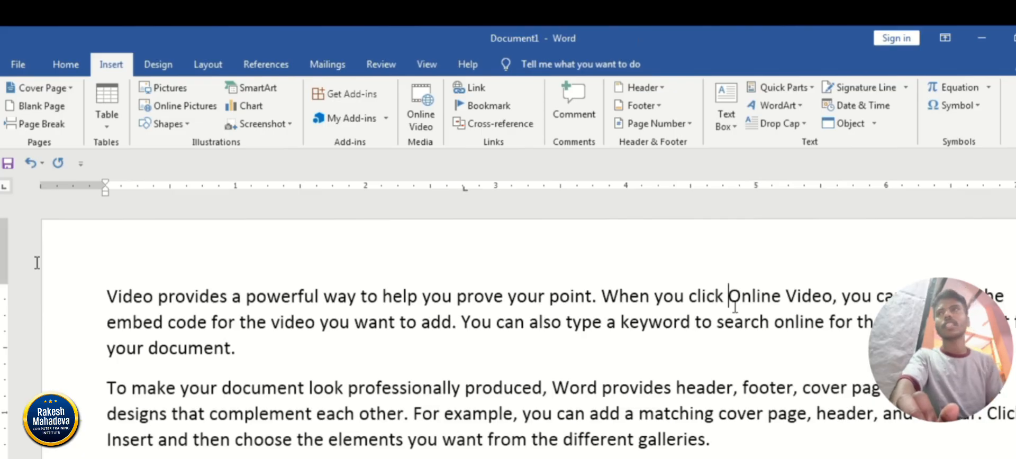
Insert a comment on the words "look professionally produced" in the second paragraph.
drag(246, 297, 422, 297)
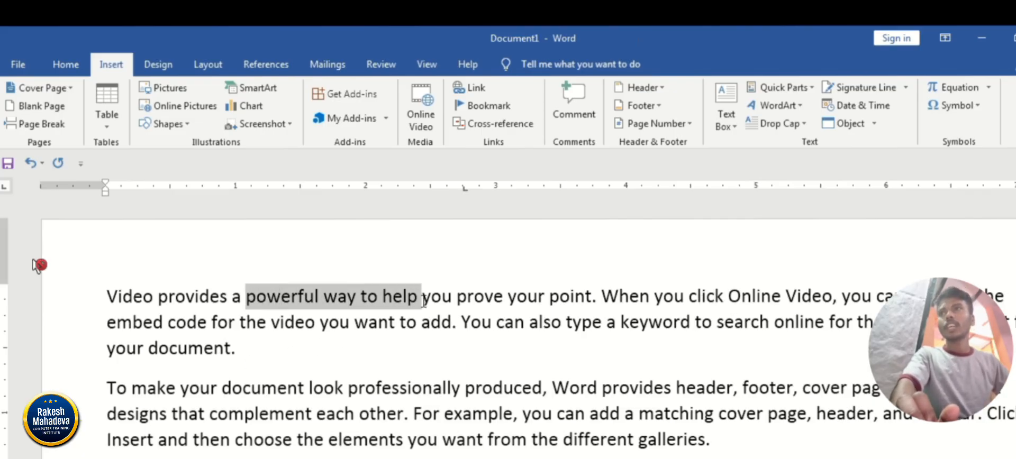
click(533, 302)
triple_click(568, 297)
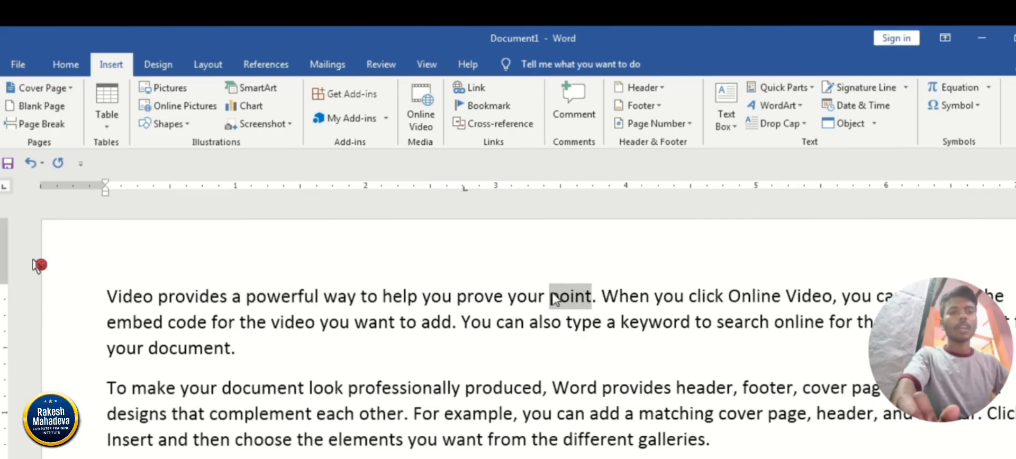
click(345, 387)
drag(313, 387, 543, 384)
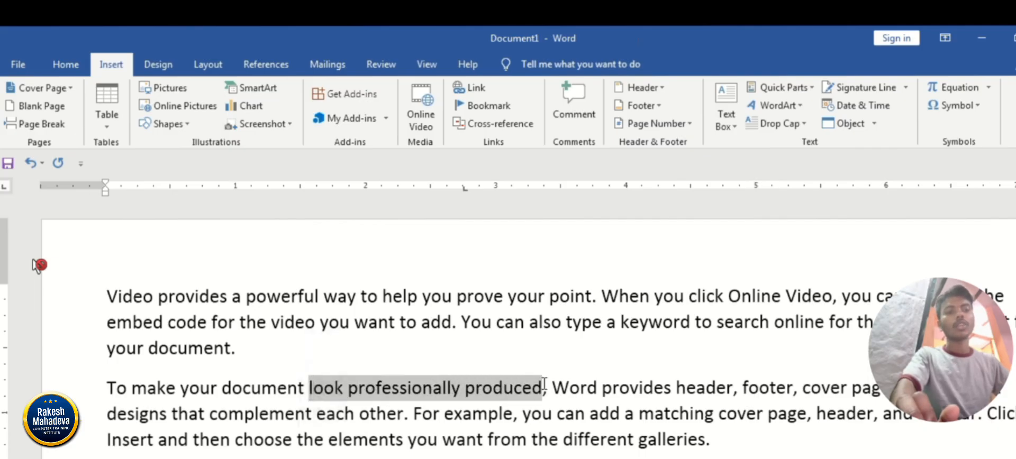
click(566, 117)
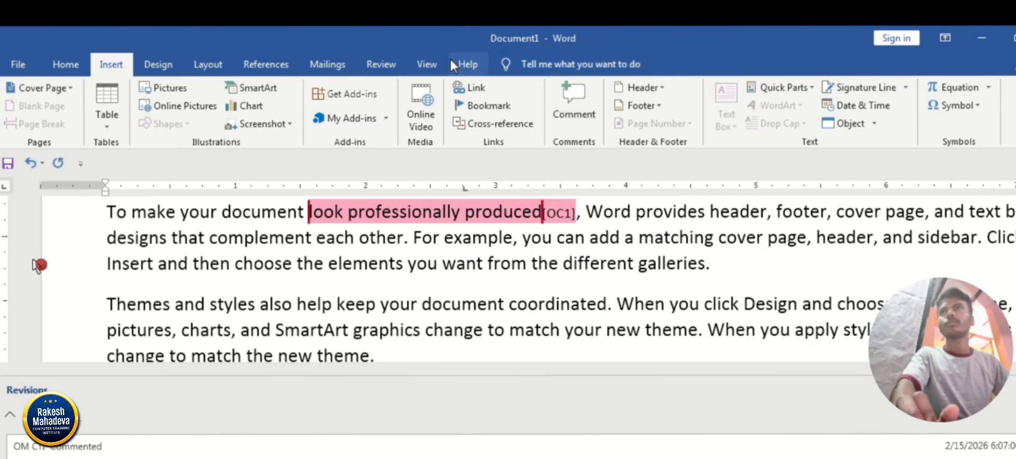
Choose All Markup as the review display and close the horizontal Reviewing Pane.
click(426, 64)
click(384, 62)
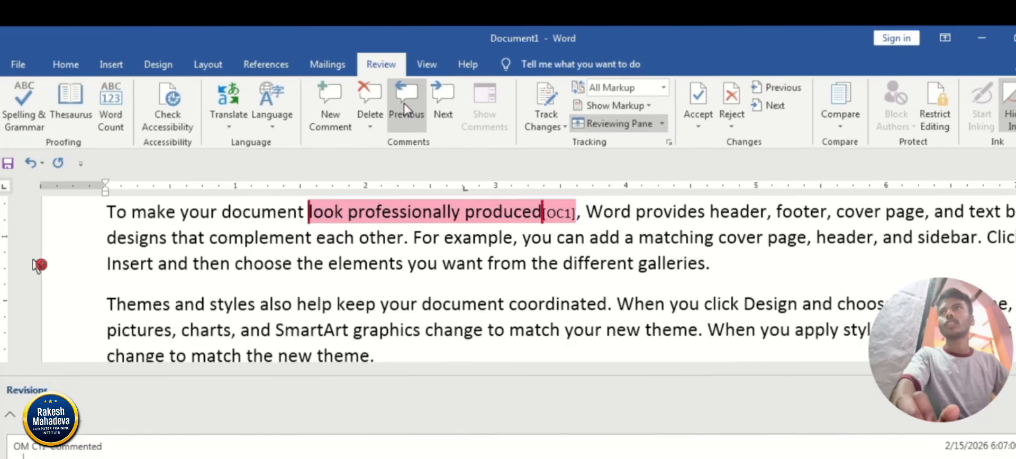
click(635, 87)
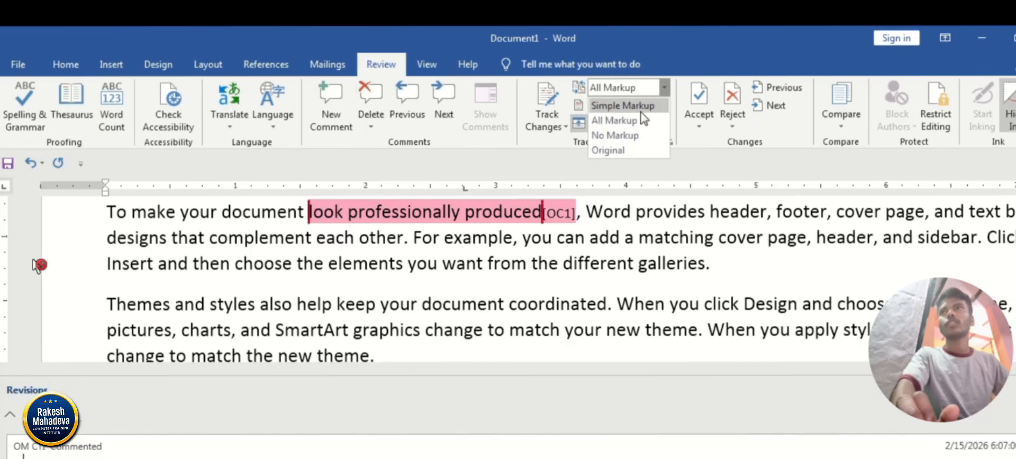
click(632, 119)
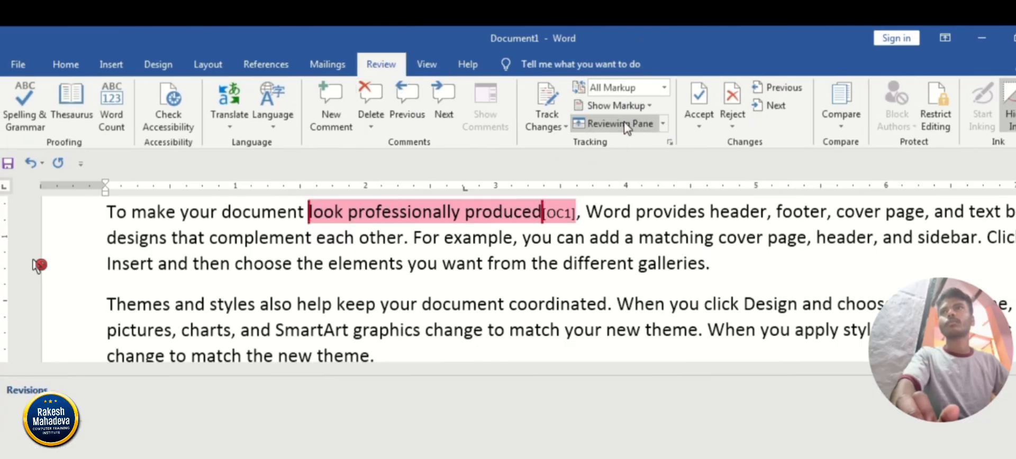
click(635, 124)
click(631, 124)
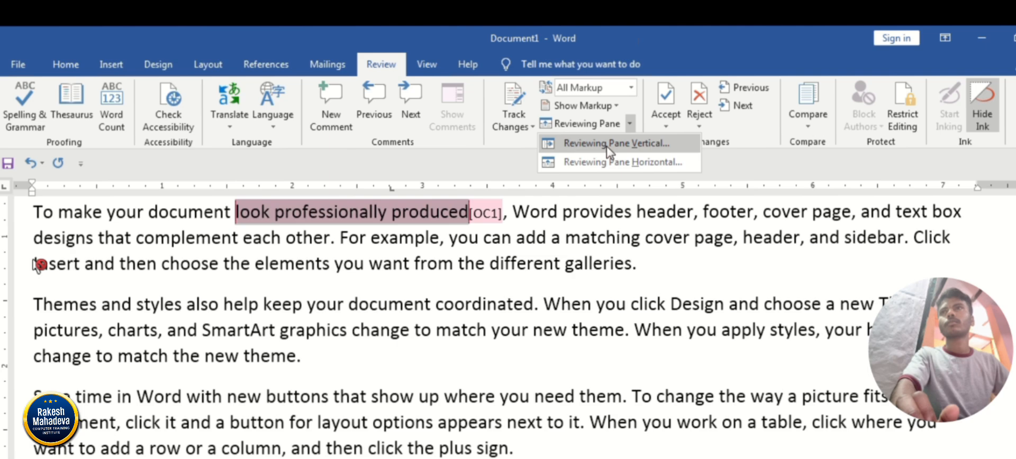
Reopen the Reviewing Pane in its vertical layout beside the document.
click(616, 106)
click(585, 125)
click(616, 106)
click(590, 127)
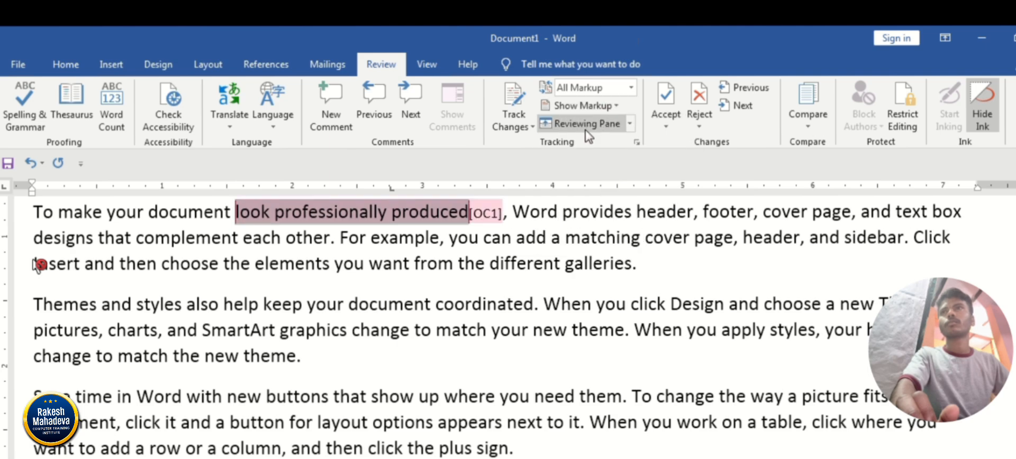
click(629, 124)
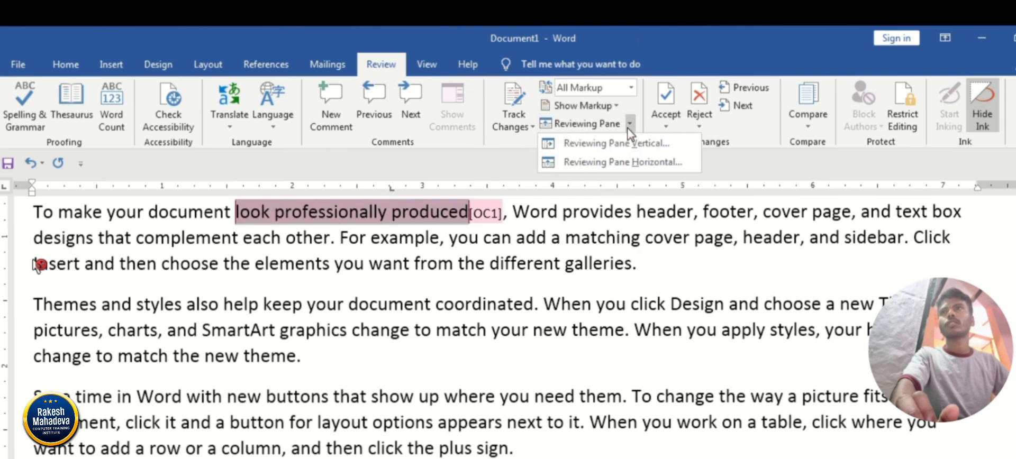
click(603, 138)
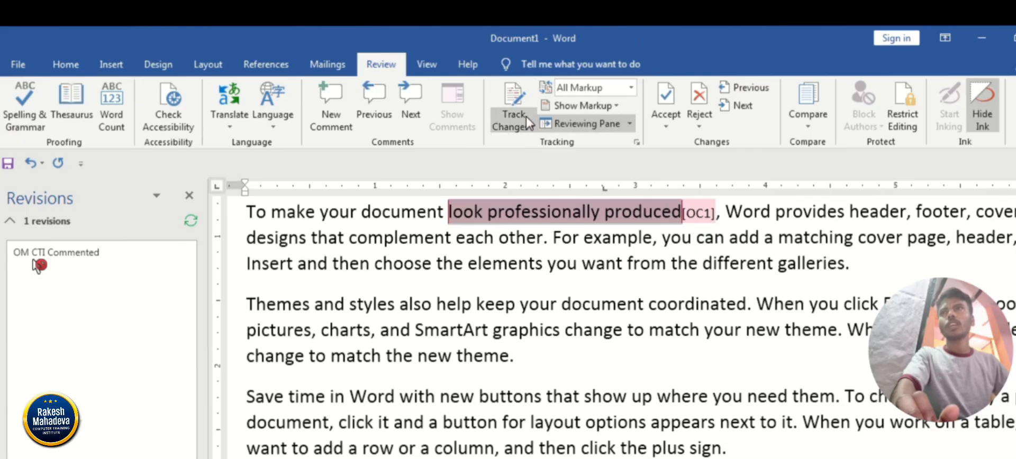
Keep All Markup, change the Balloons setting so comments appear in the page margin, and close the Reviewing Pane.
click(631, 88)
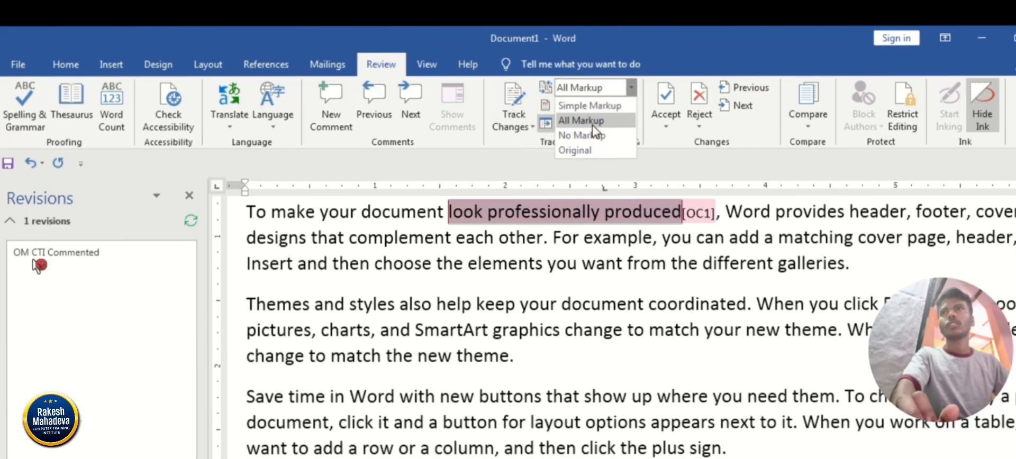
click(593, 122)
click(617, 109)
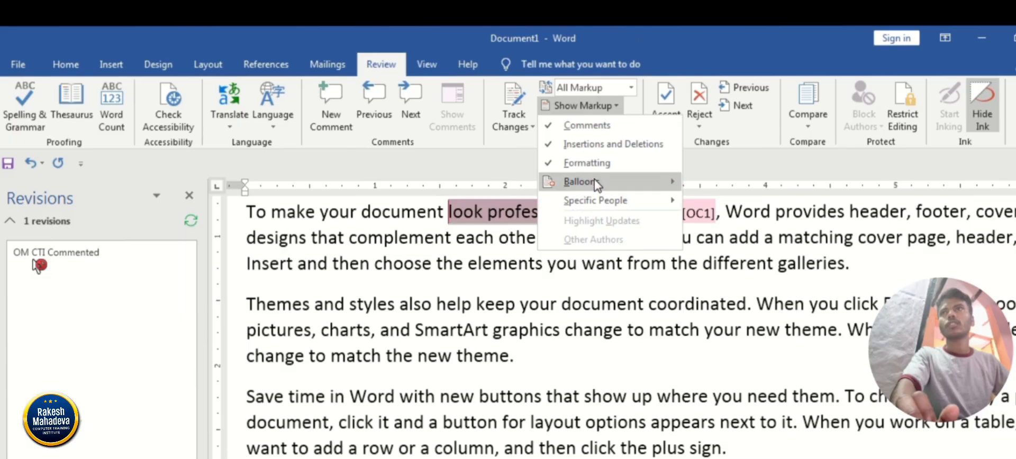
mouse_move(566, 181)
click(741, 182)
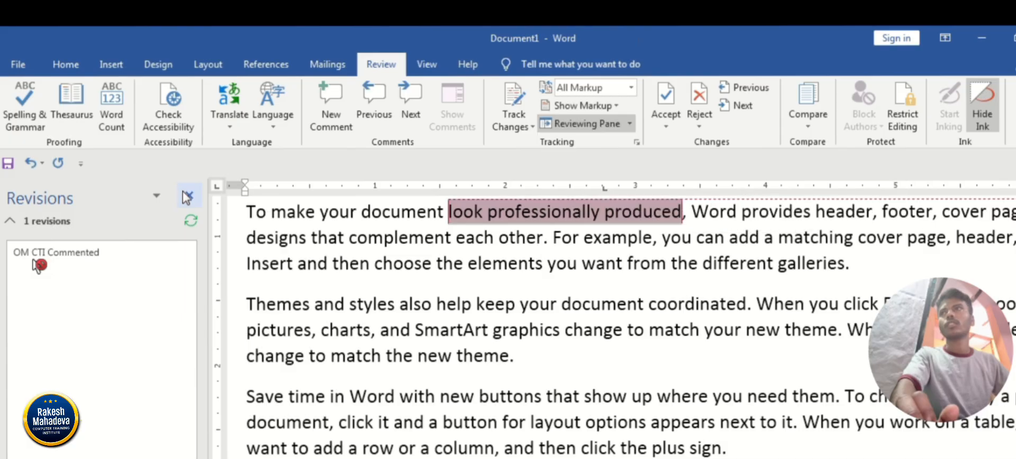
click(587, 122)
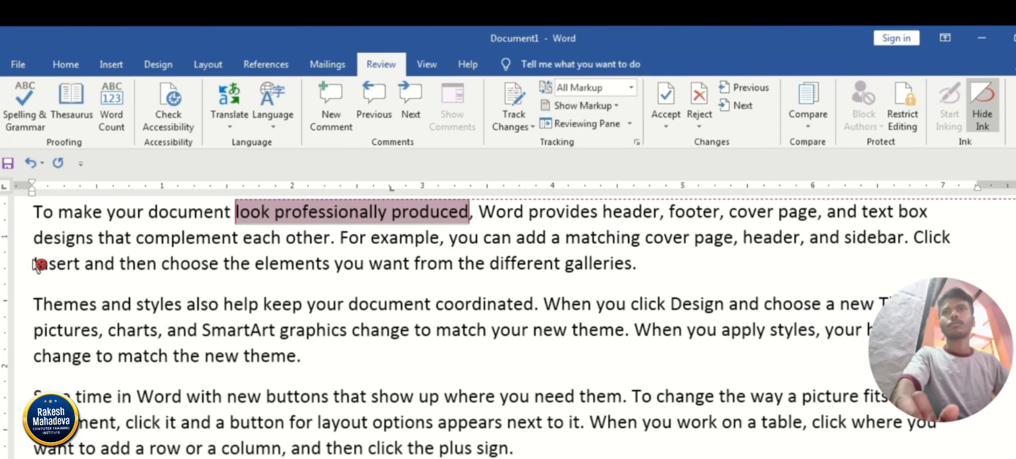
scroll(508, 328, down, 8)
scroll(405, 373, up, 3)
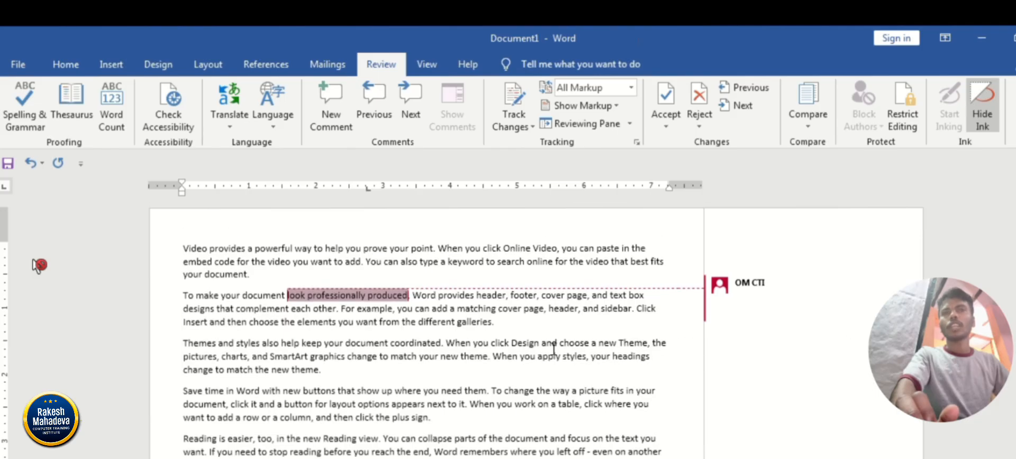
Insert a second comment on "help keep your document coordinated. When" in the third paragraph.
click(317, 344)
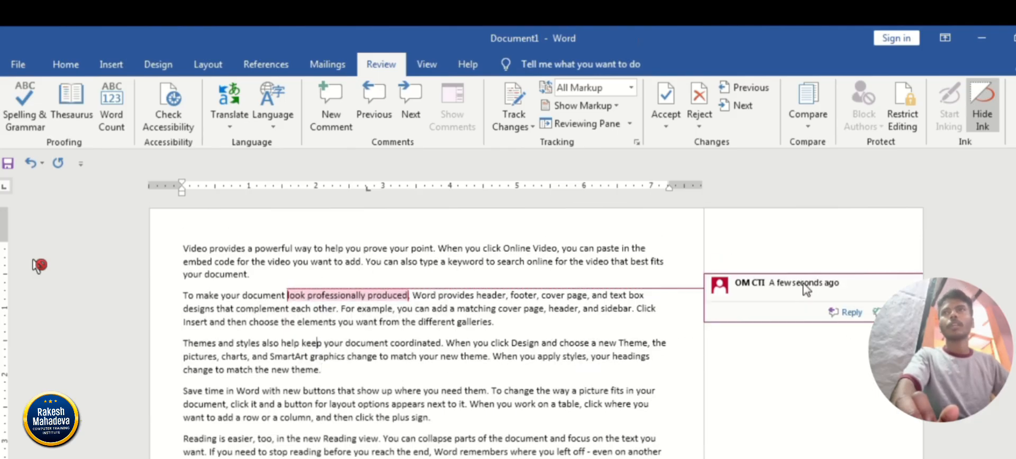
click(804, 289)
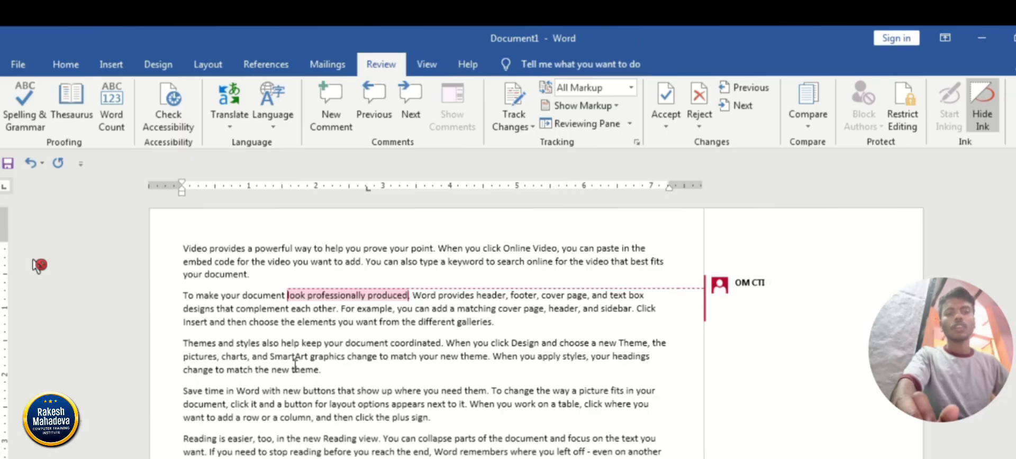
drag(285, 342, 458, 344)
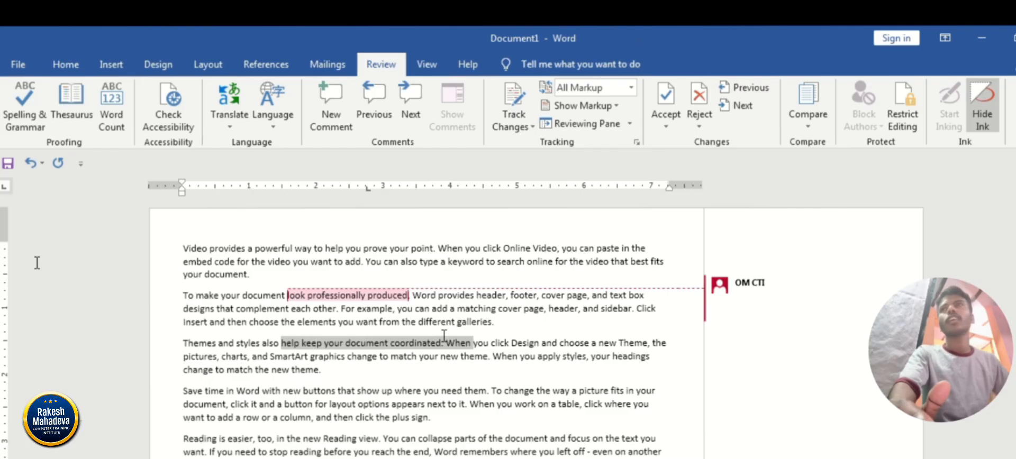
click(116, 64)
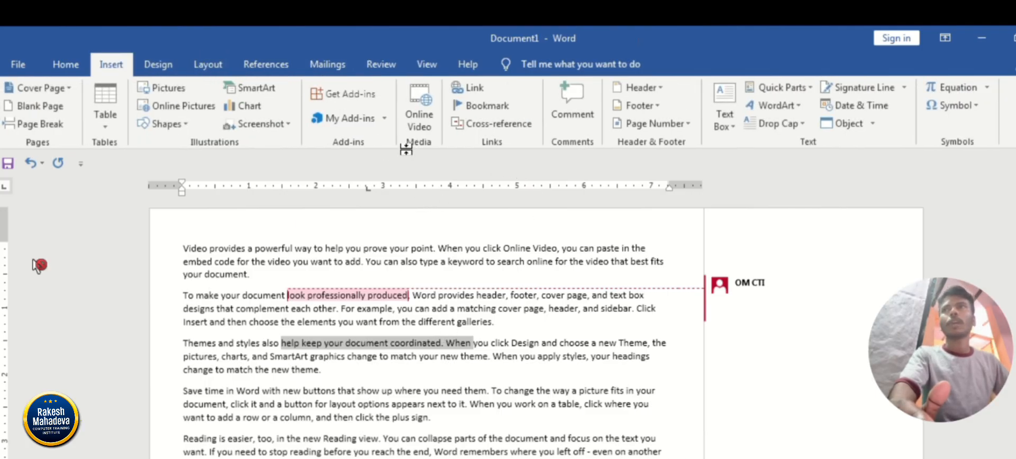
click(571, 116)
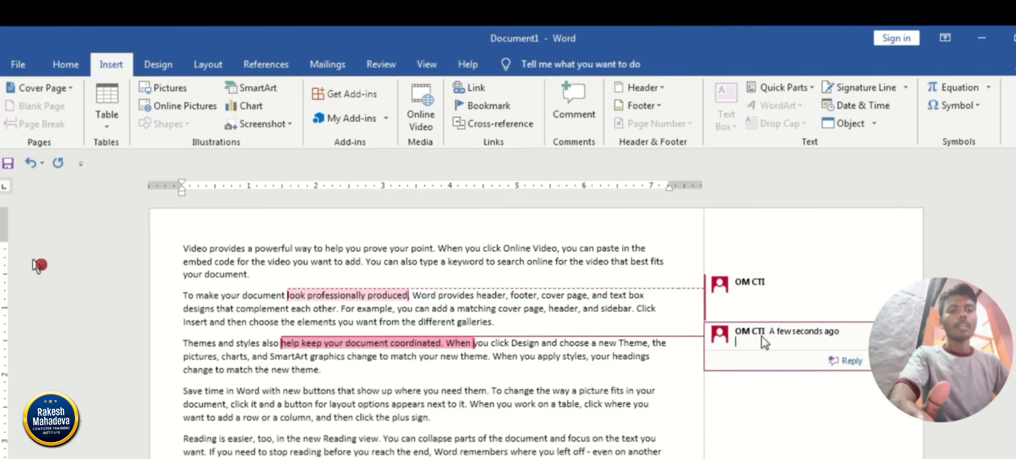
click(38, 264)
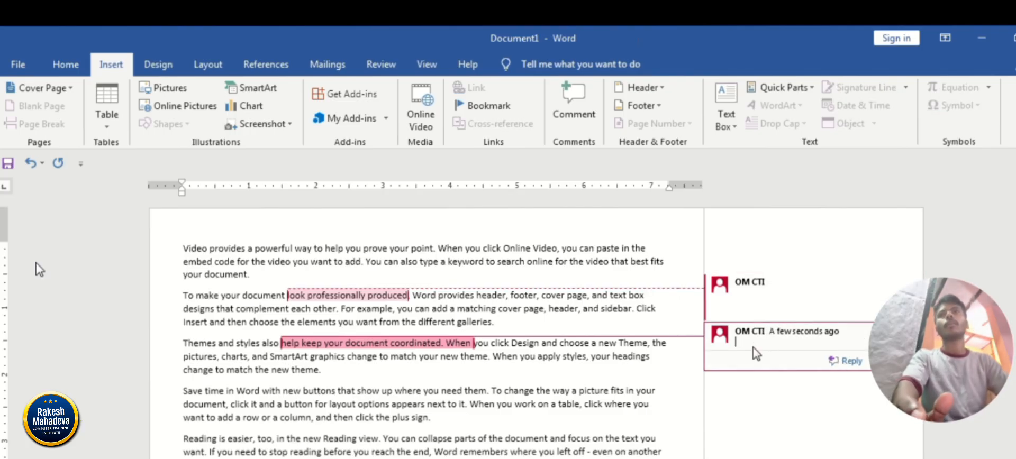
Write "Hello video ko like kar do" in the third paragraph's comment.
click(754, 347)
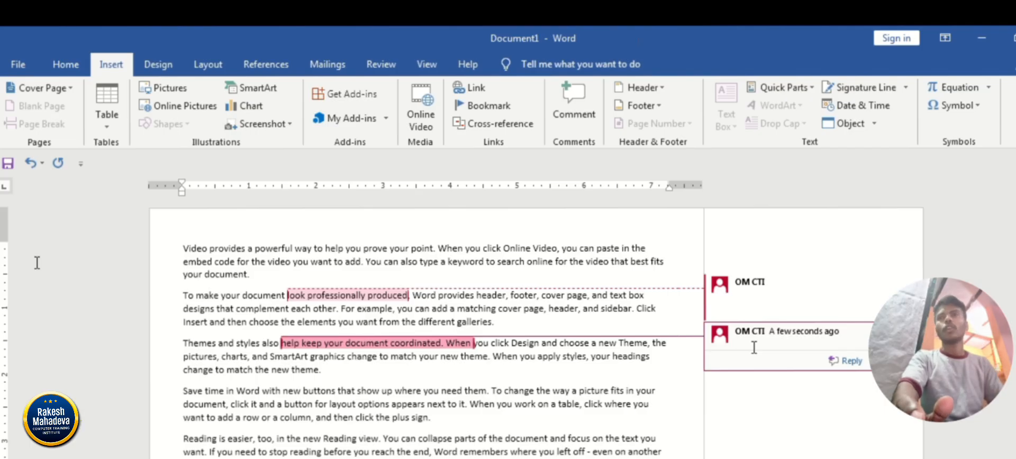
text(hel)
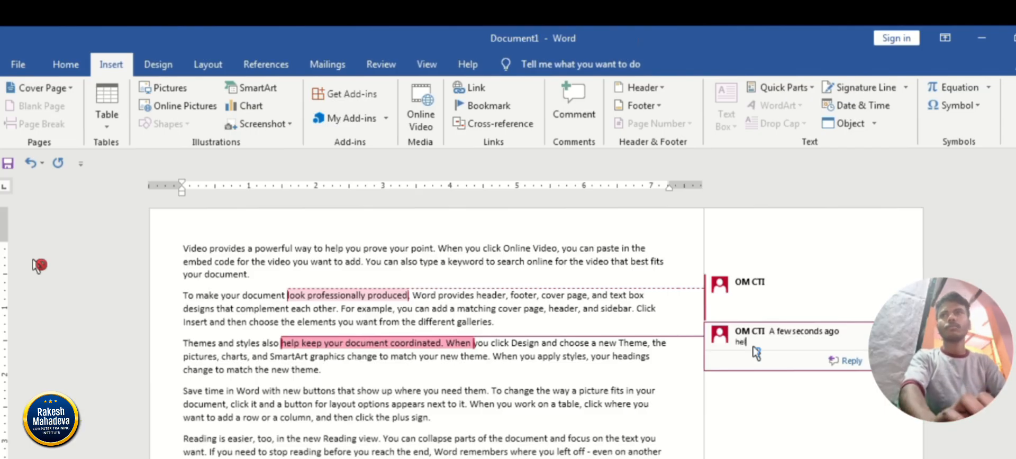
text(lo video)
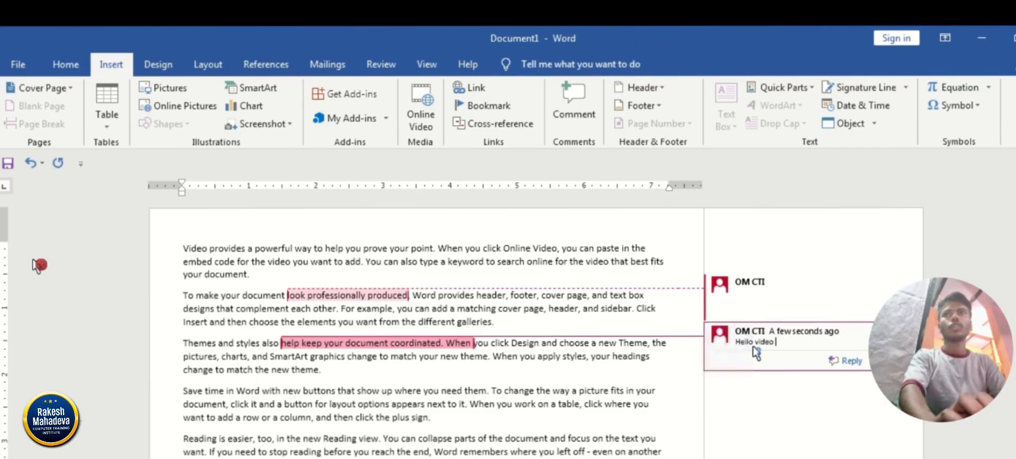
text( ko)
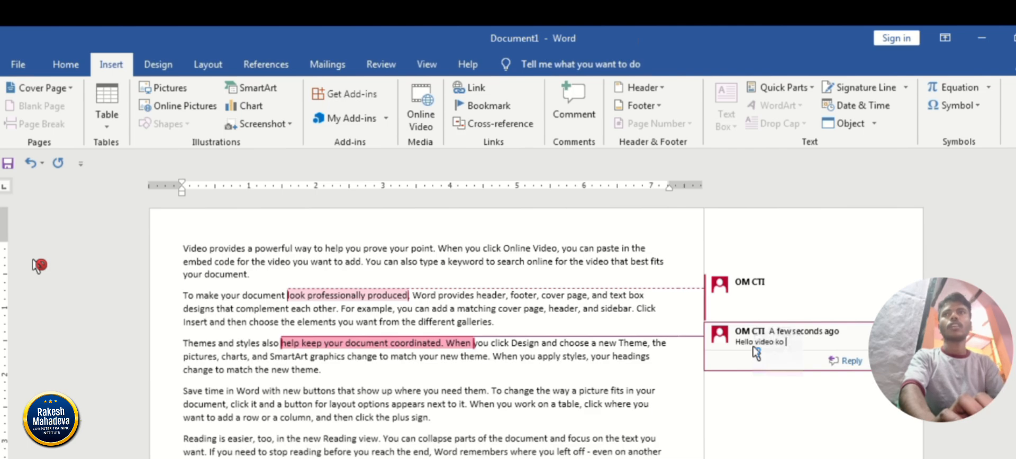
text( like kar do)
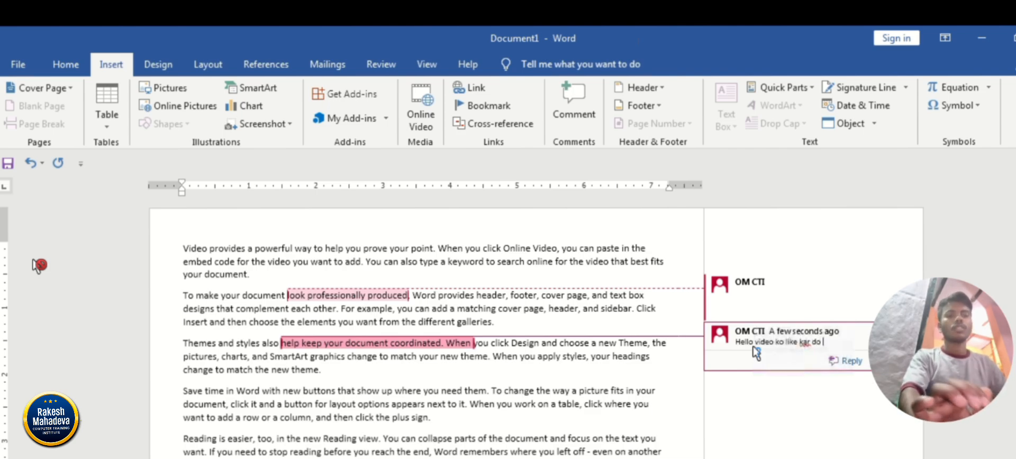
Enter a run of x characters in the comment on "look professionally produced" and erase it again.
click(750, 295)
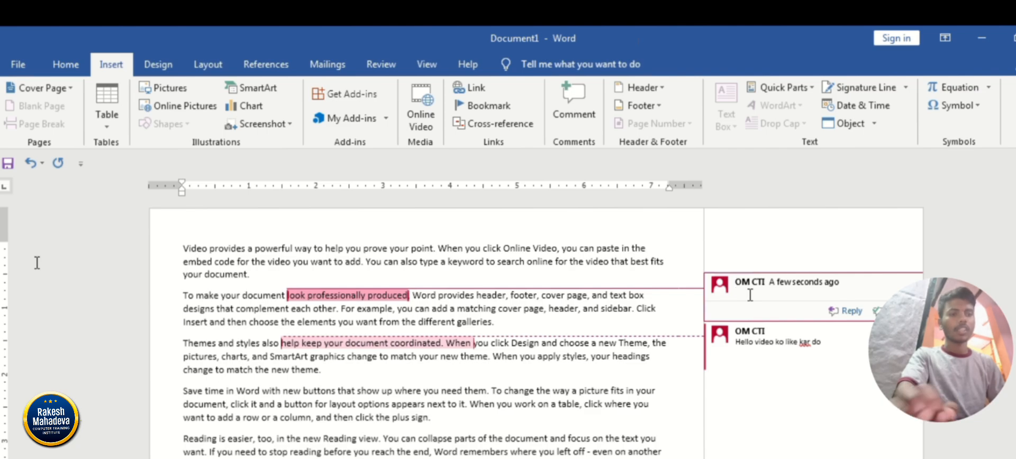
text(xxxxxxxx)
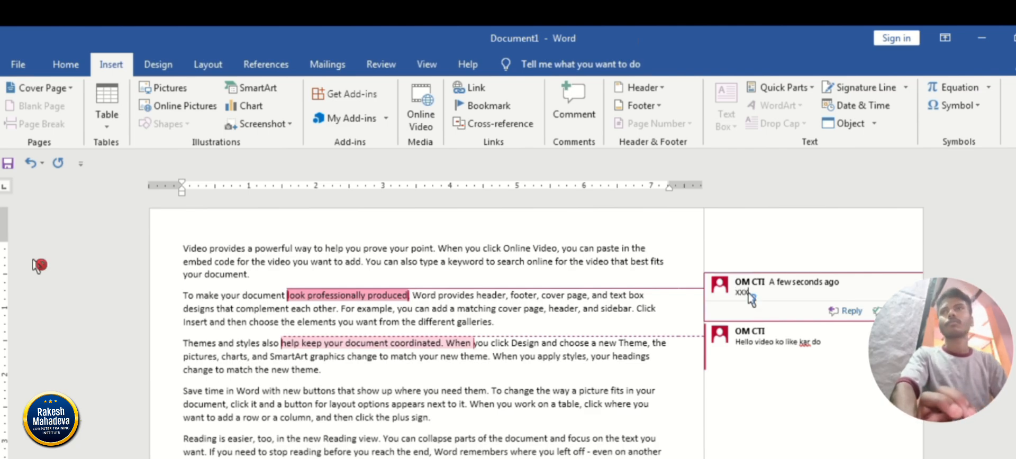
key(BackSpace)
key(BackSpace)
key(BackSpace)
key(BackSpace)
key(BackSpace)
key(BackSpace)
key(BackSpace)
key(BackSpace)
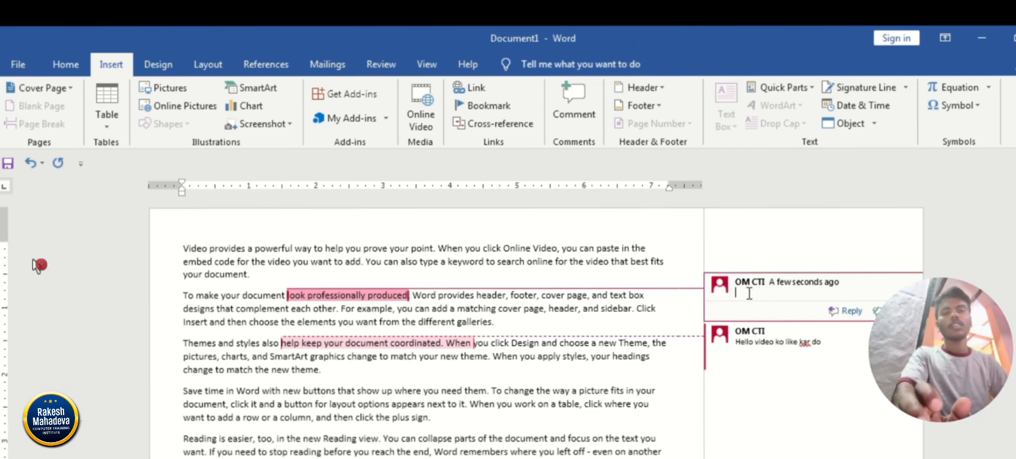
Shorten "look" to "lok" in the commented phrase of the second paragraph.
click(303, 297)
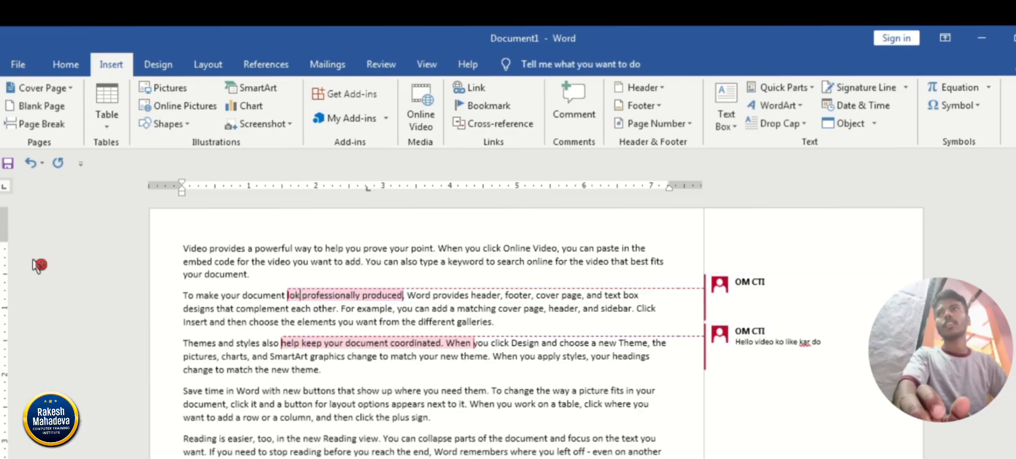
key(BackSpace)
key(BackSpace)
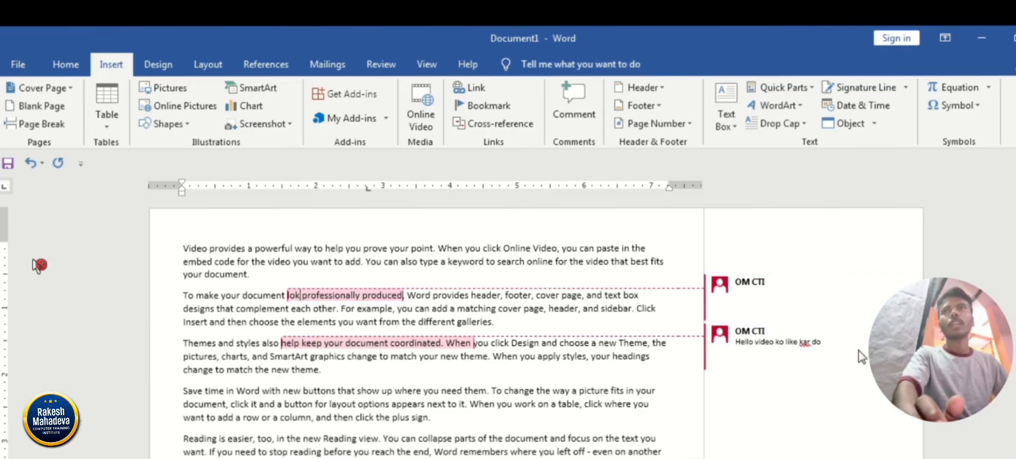
Write "Sir aapne look ka ispeling wrong likha thai" in the second paragraph's comment.
click(788, 294)
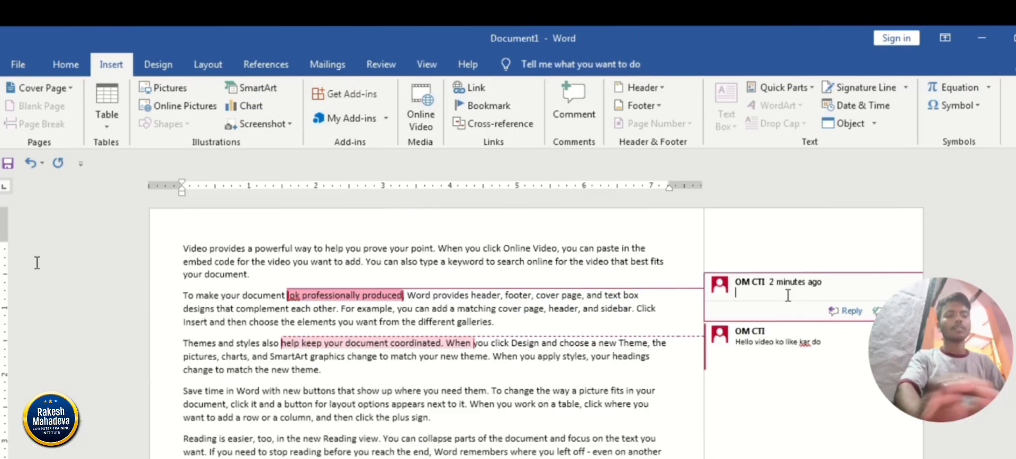
text(Sir aap)
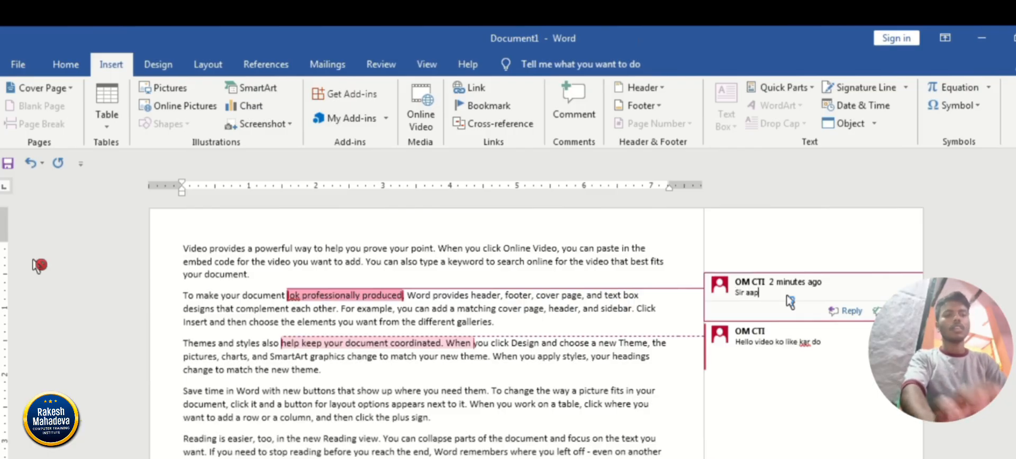
text(ne look ka )
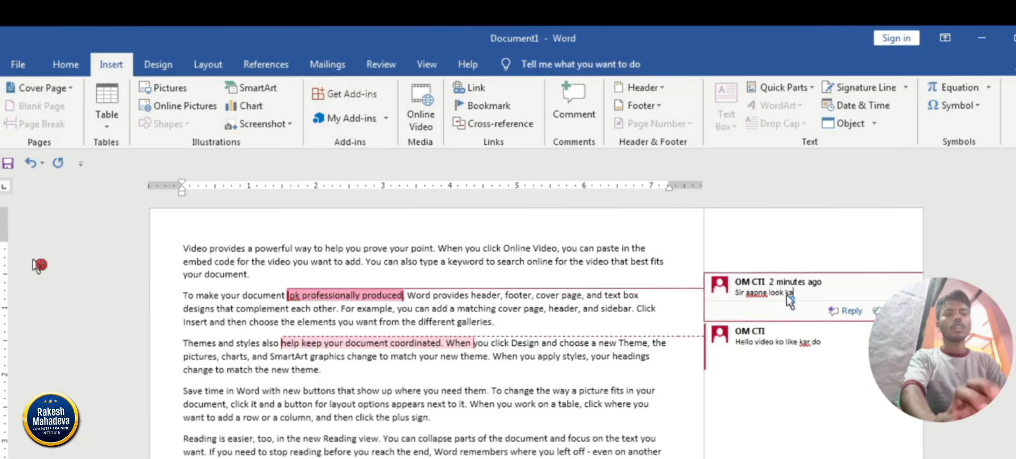
text(e)
key(BackSpace)
text(is)
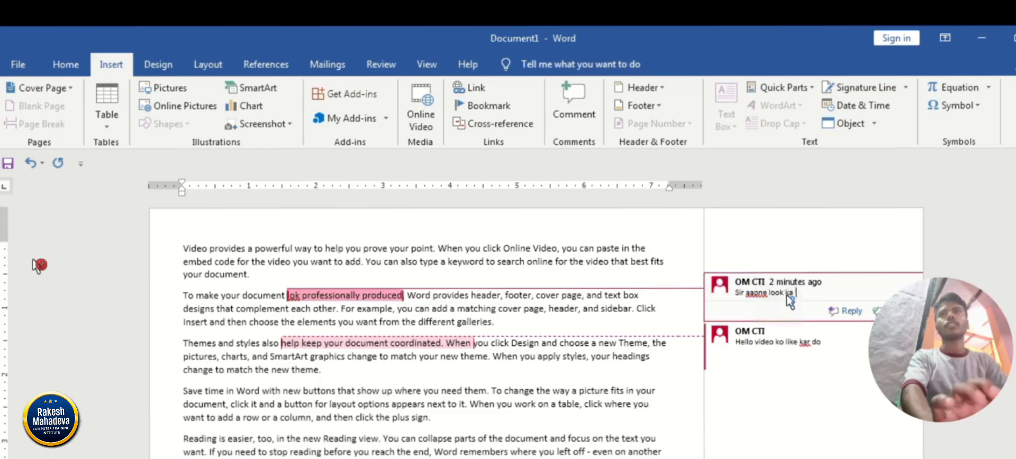
text(o)
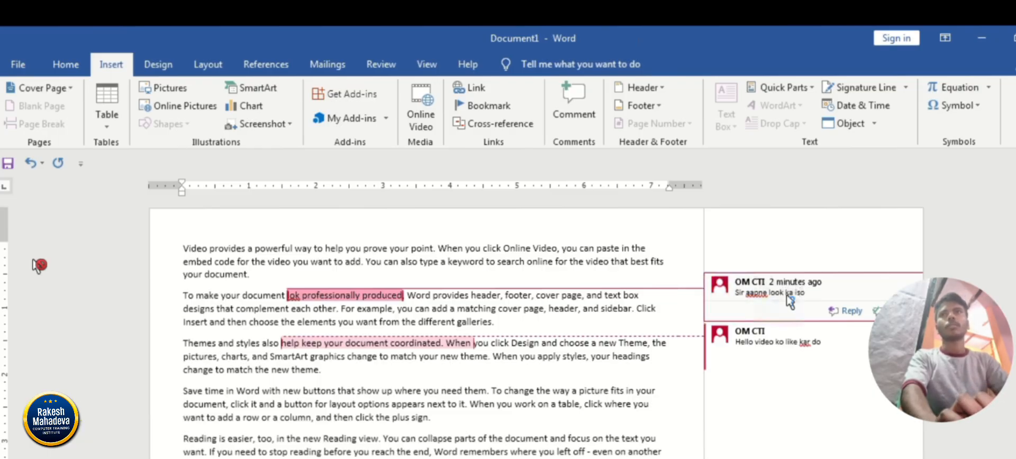
key(BackSpace)
text(peling)
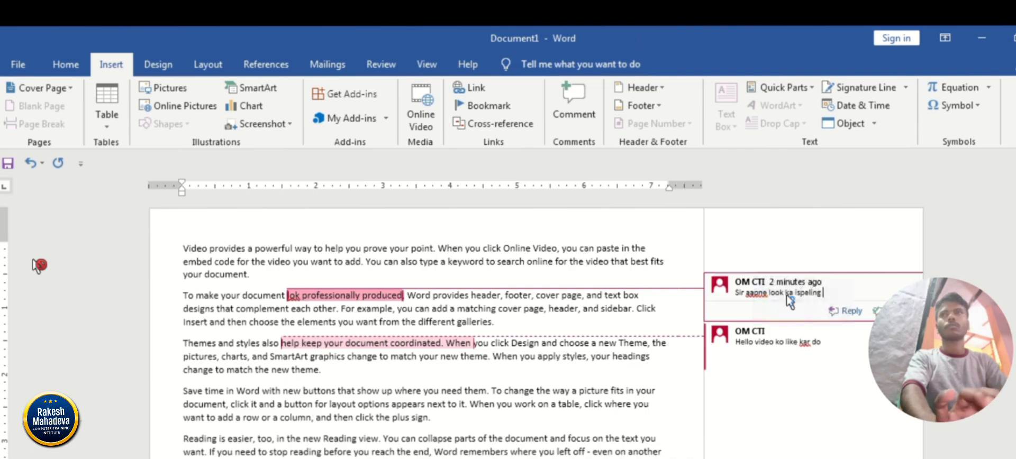
text( wrong lik)
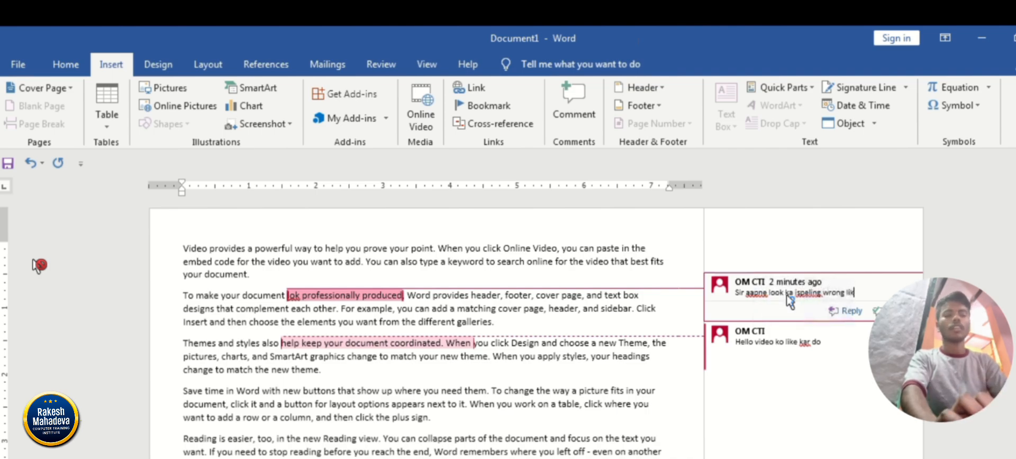
text(ha tha)
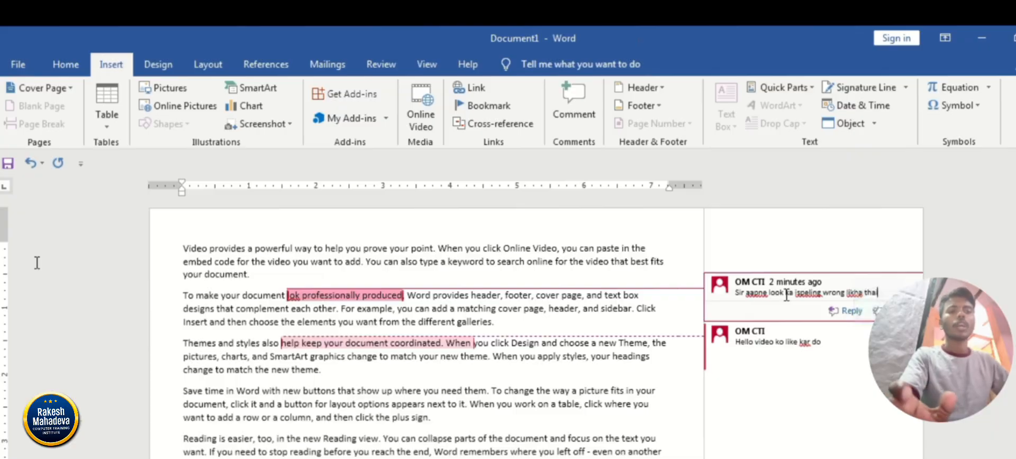
click(515, 405)
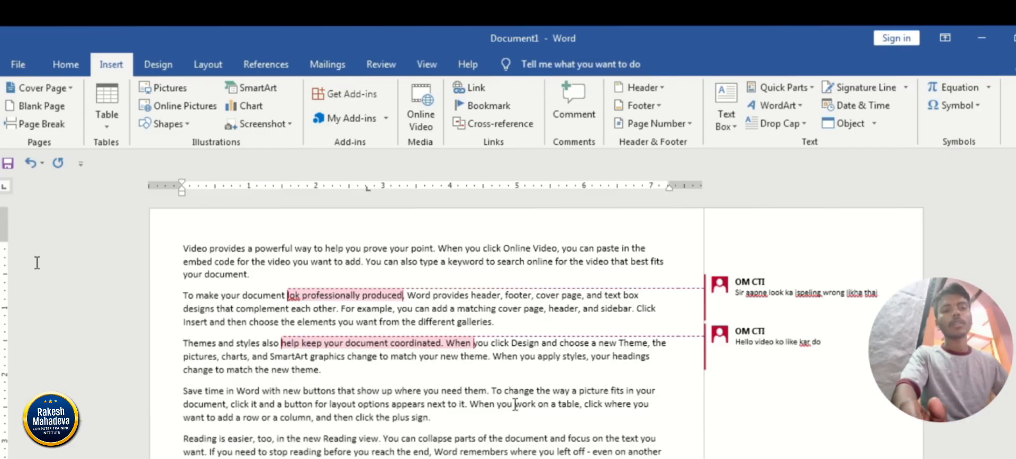
Correct "lok" back to "look" in the commented phrase of the second paragraph.
click(38, 264)
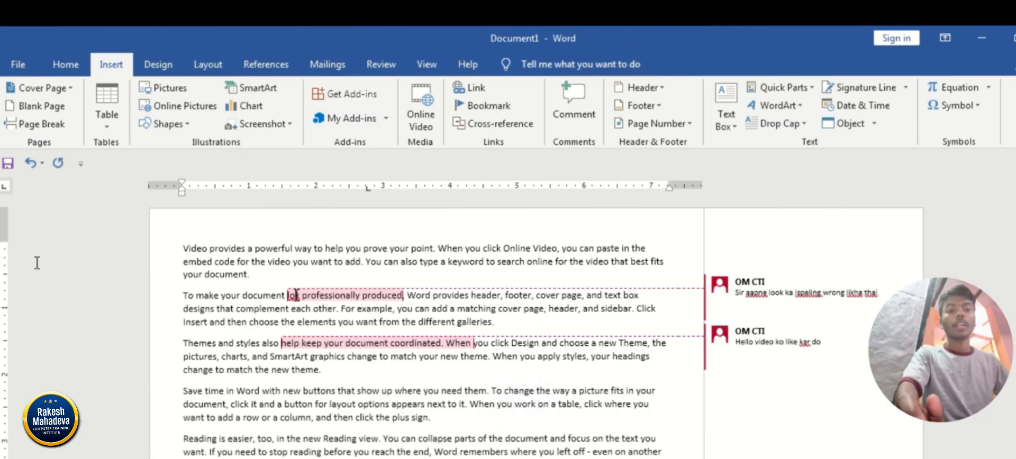
click(37, 264)
key(super+d)
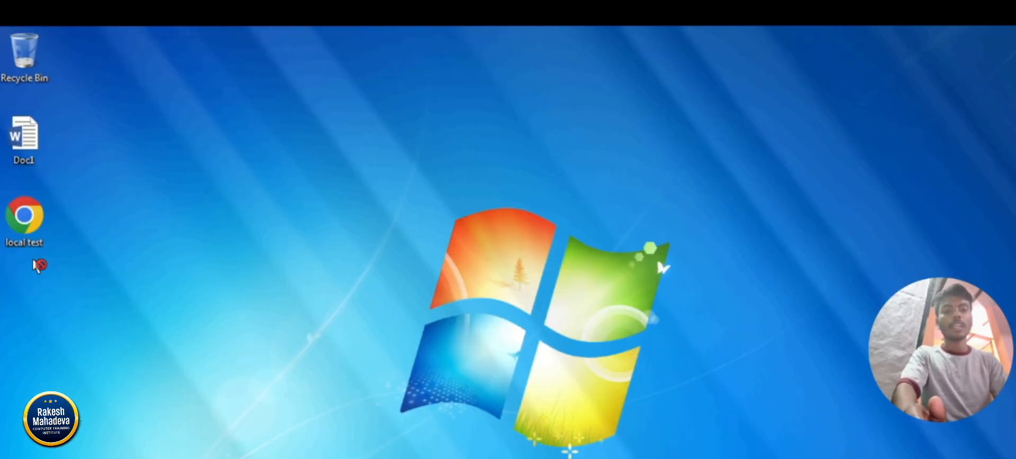
key(super+d)
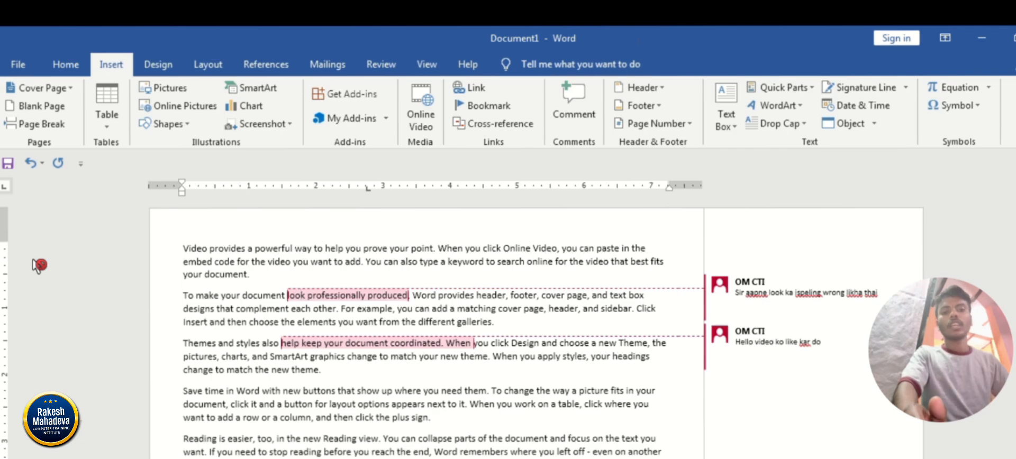
Delete the comment attached to "look professionally produced" in the second paragraph.
click(867, 292)
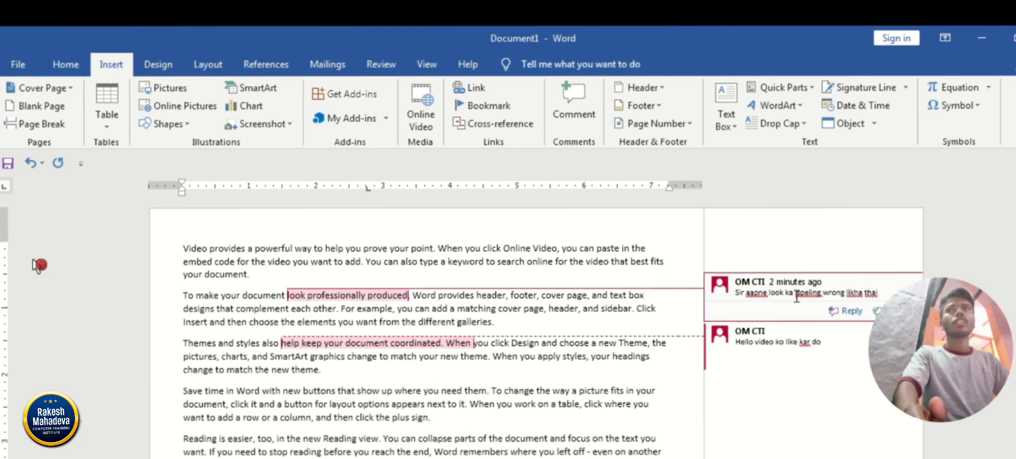
click(776, 293)
right_click(776, 294)
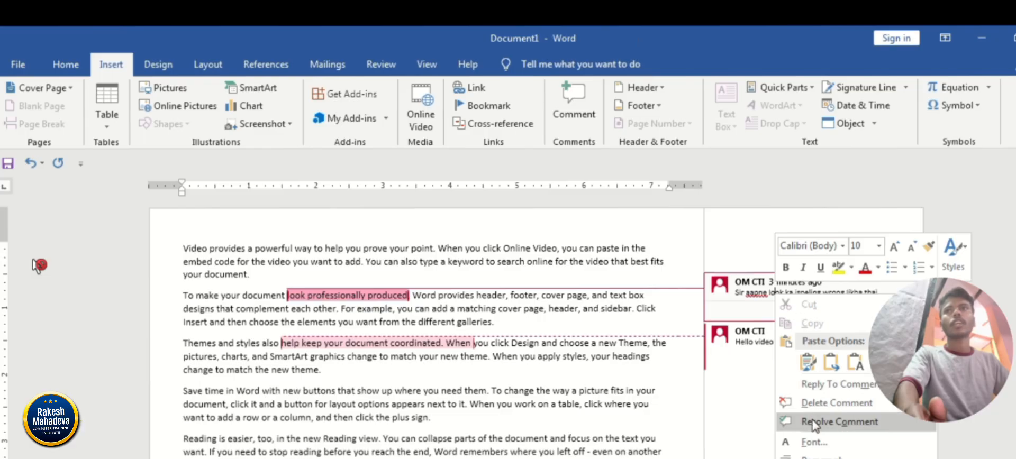
click(836, 403)
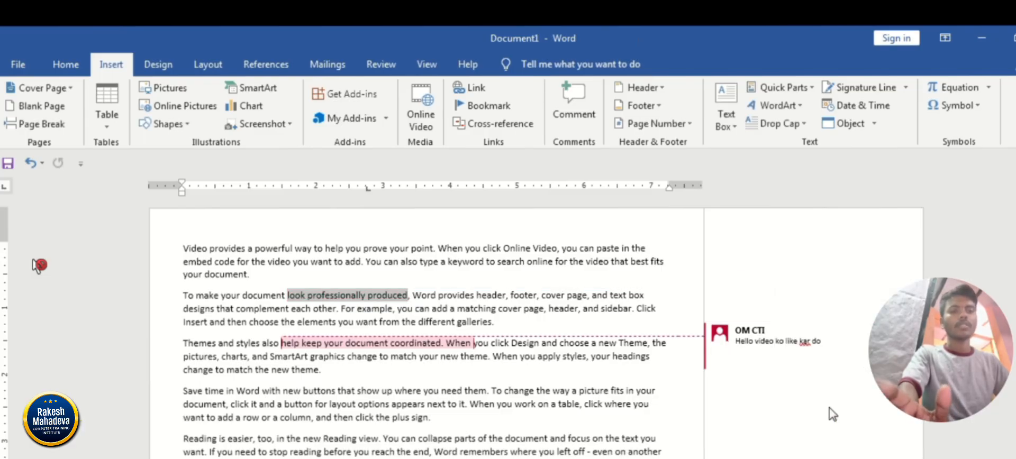
Delete the remaining comment on "help keep your document coordinated. When" in the third paragraph.
click(786, 349)
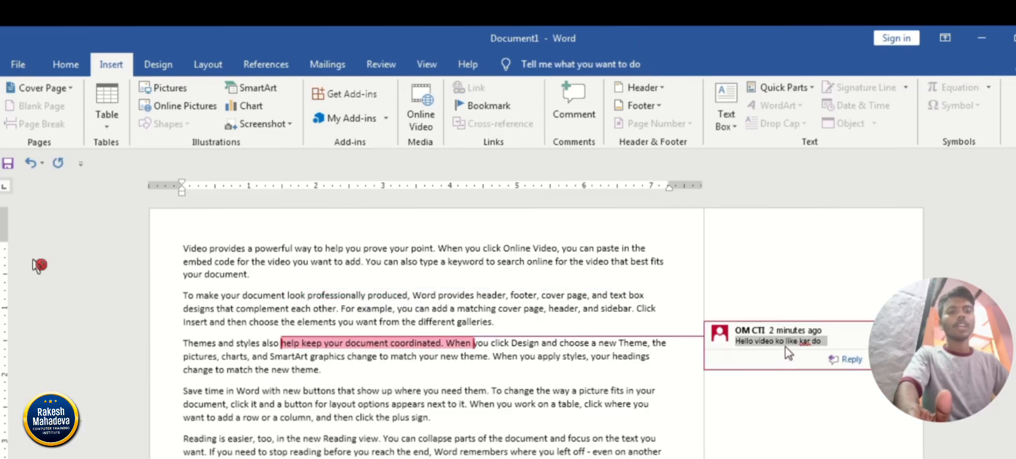
right_click(784, 340)
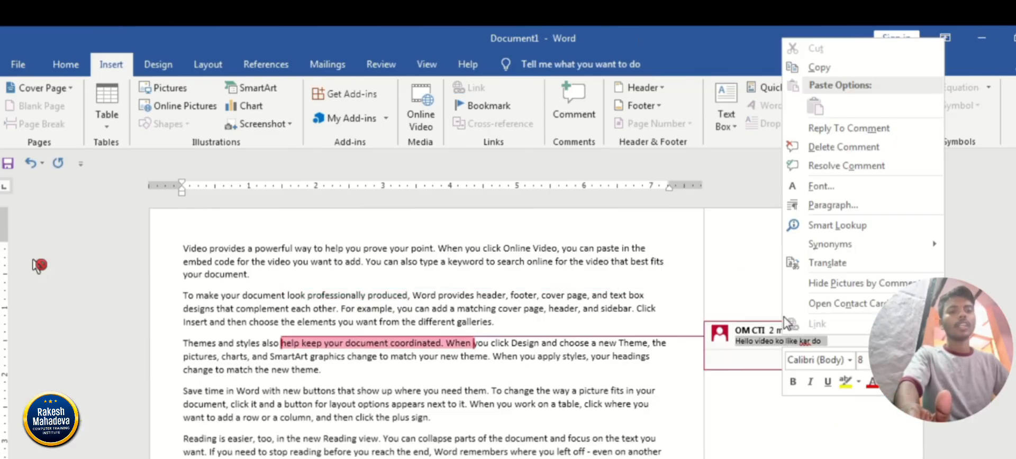
click(819, 165)
click(606, 320)
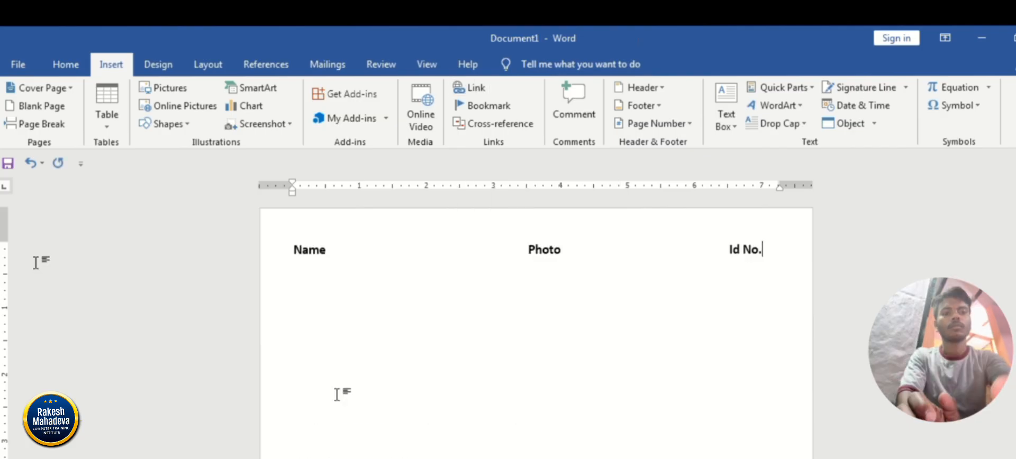
click(31, 269)
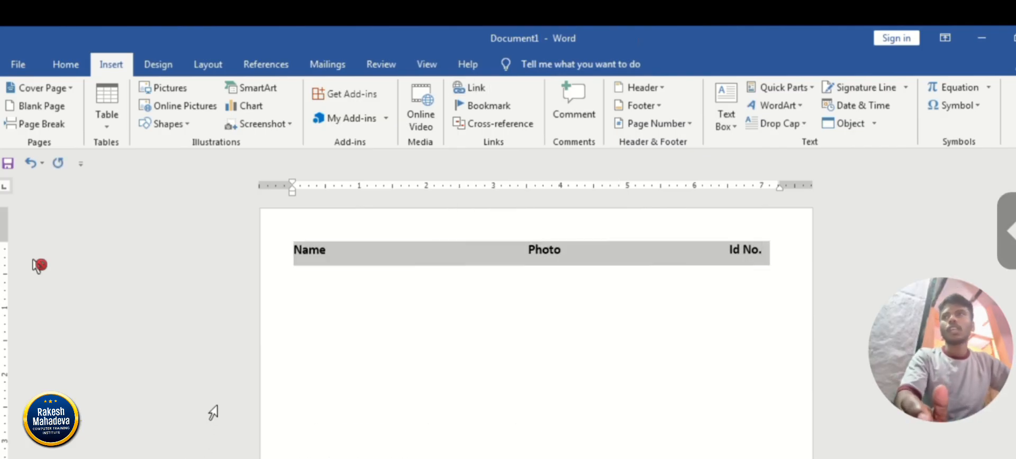
click(408, 301)
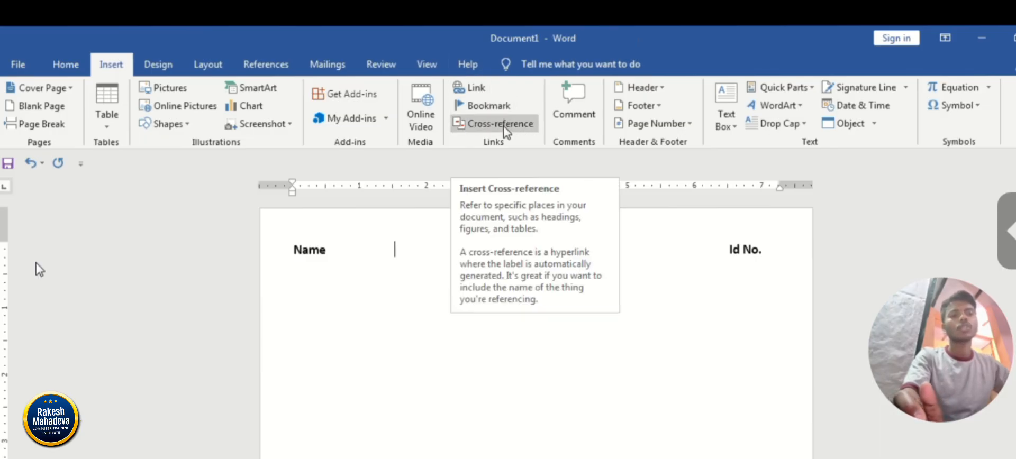
click(36, 265)
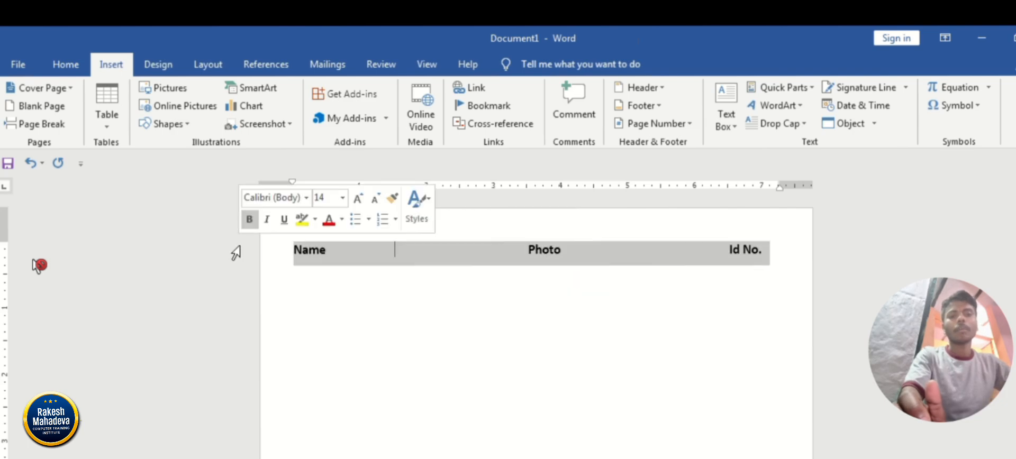
Add a line below the Name, Photo and Id No. headings with a person's name, the word "Photo" and an ID number, aligned with tabs.
click(776, 259)
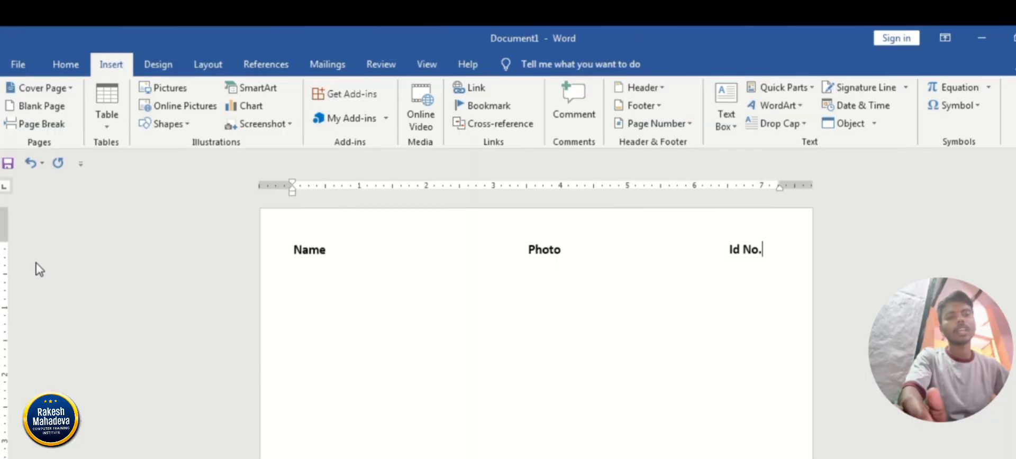
click(37, 264)
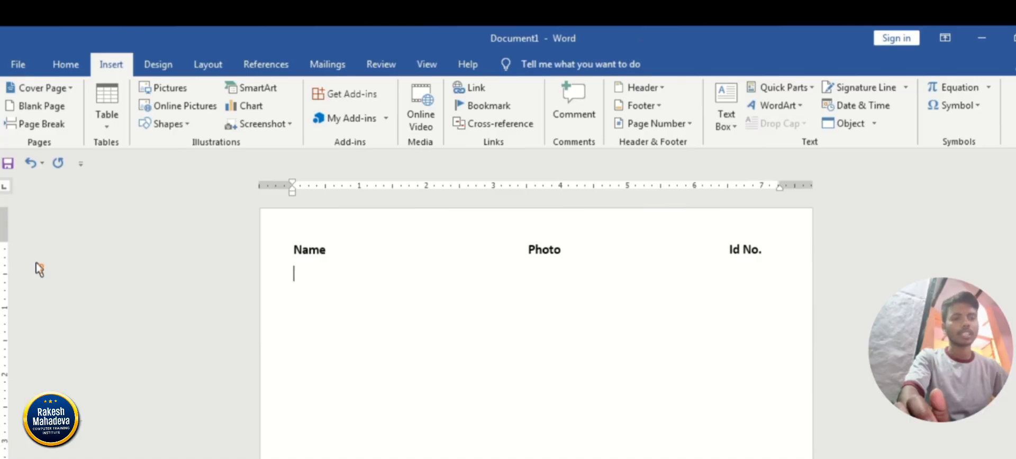
click(40, 267)
text(Lamx)
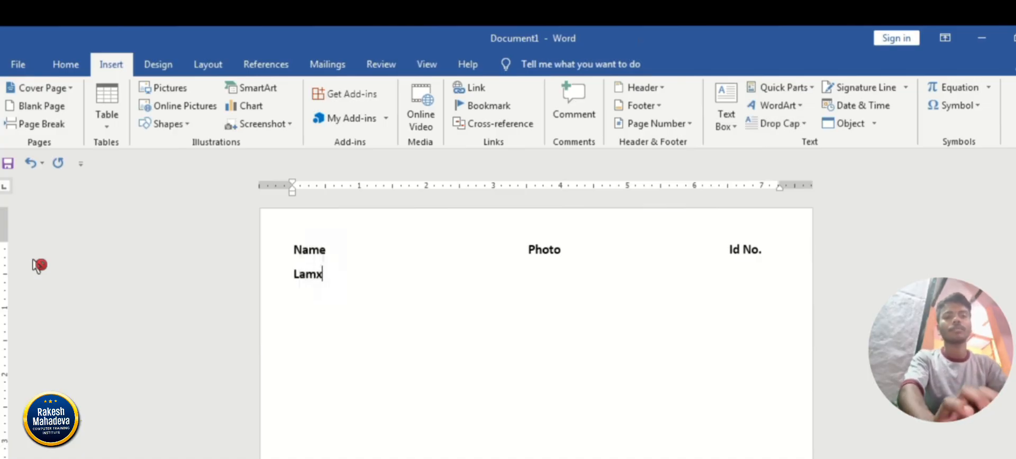
text(snan)
key(Tab)
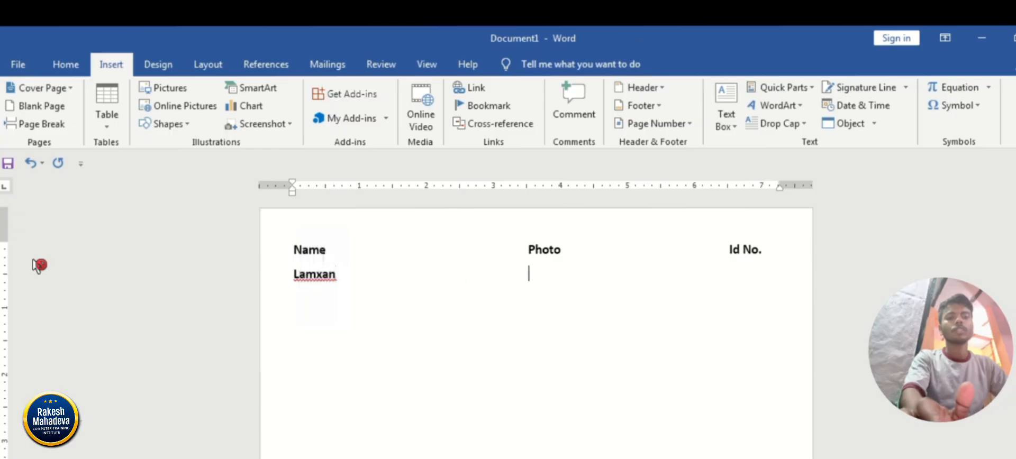
click(39, 269)
text(Photo	)
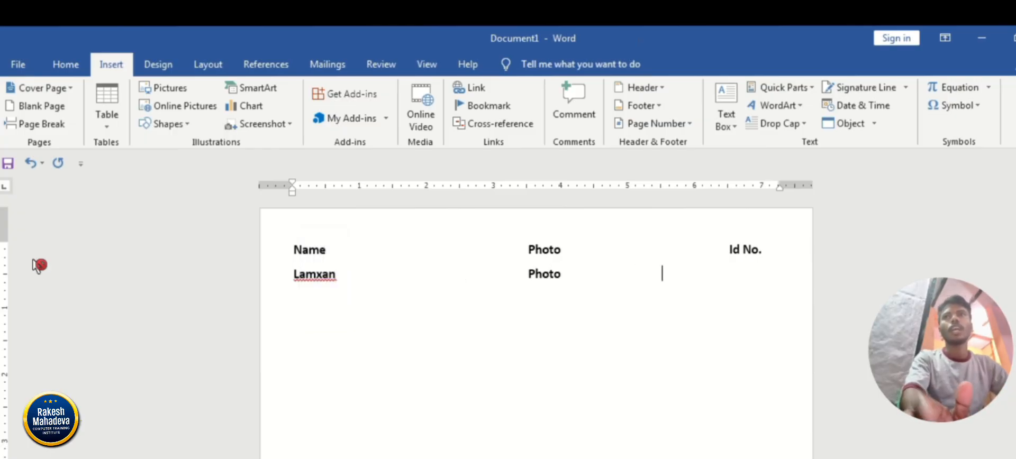
text(1001)
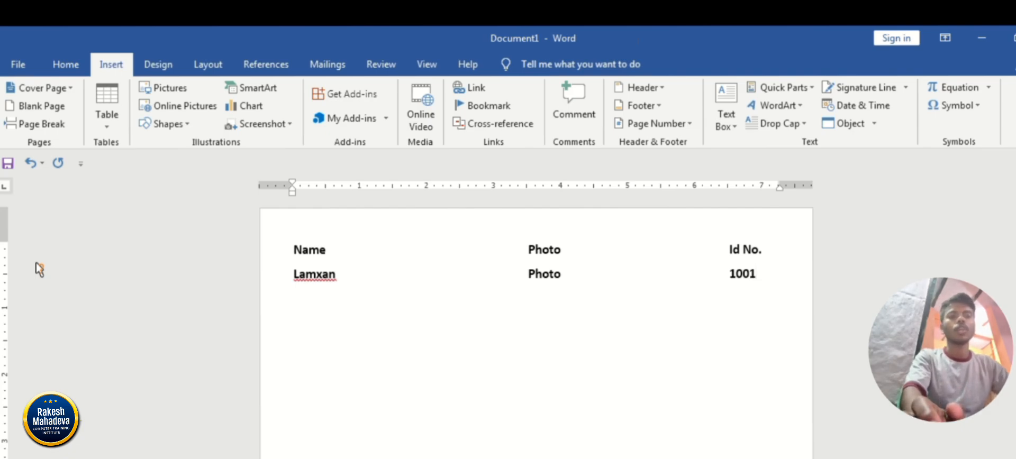
Start a hyperlink on the word "Photo" in the second row and open the file browser for its target.
click(38, 265)
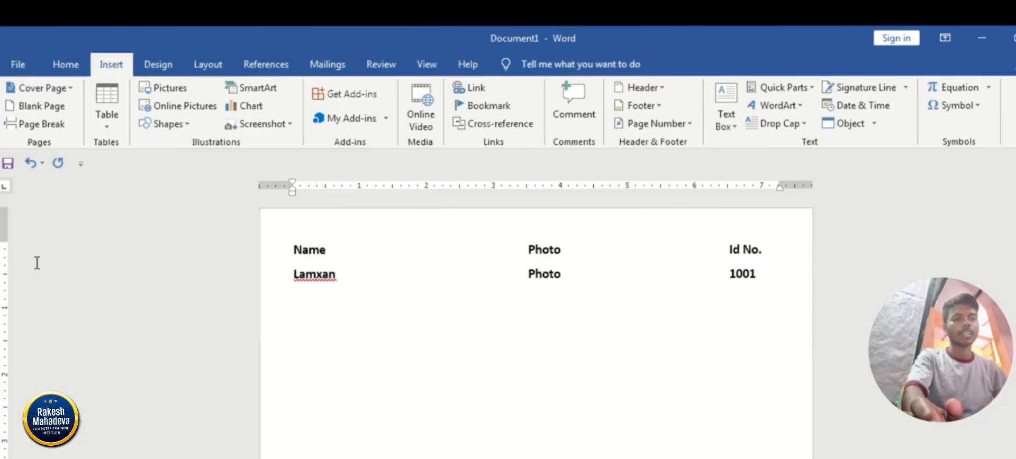
click(38, 265)
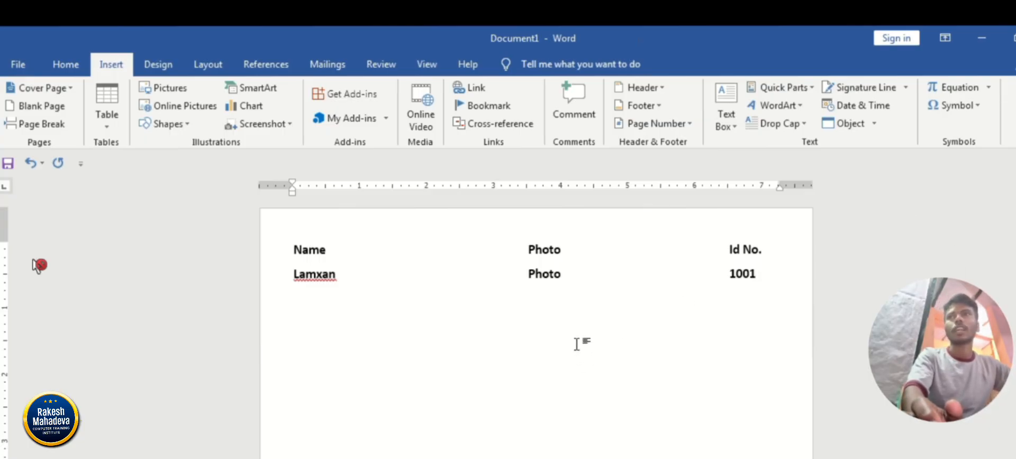
drag(562, 274, 535, 269)
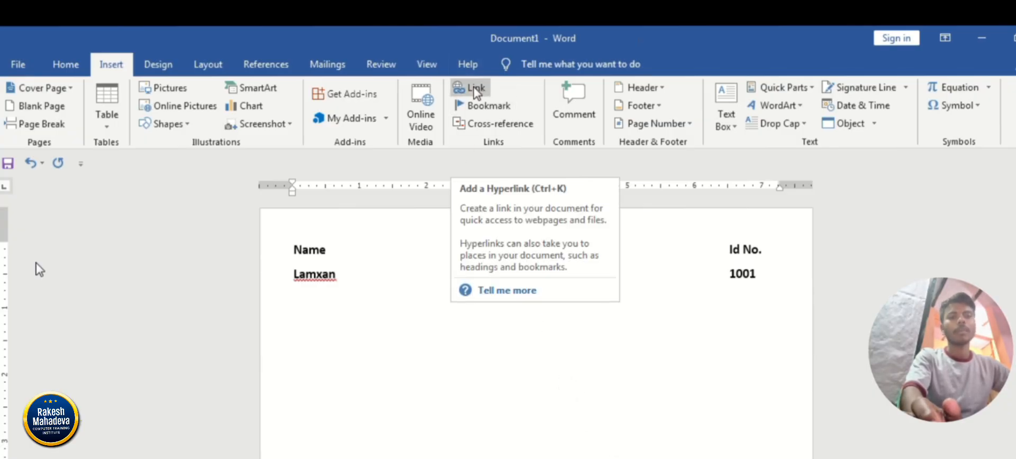
click(35, 262)
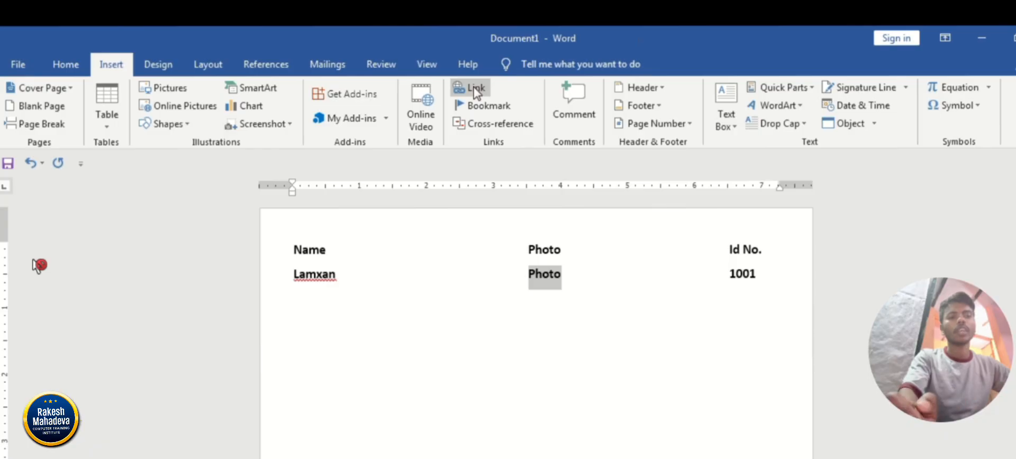
click(476, 90)
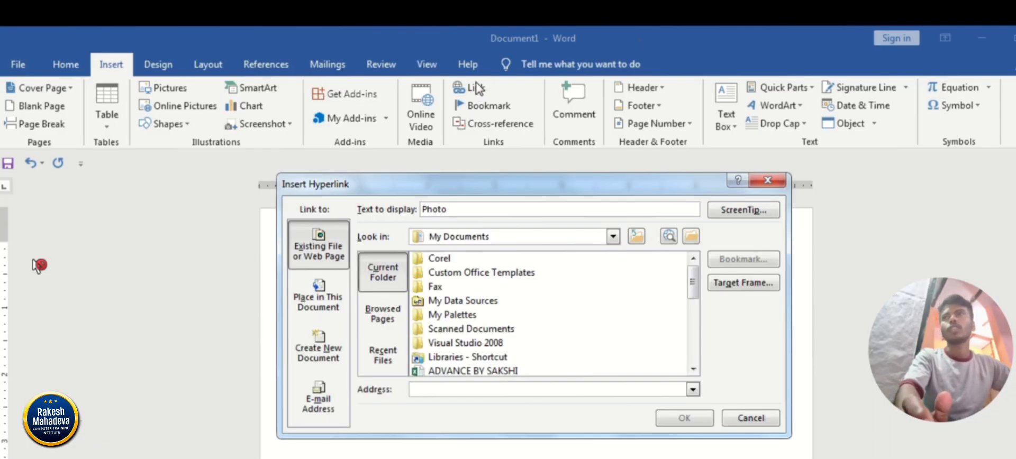
click(692, 237)
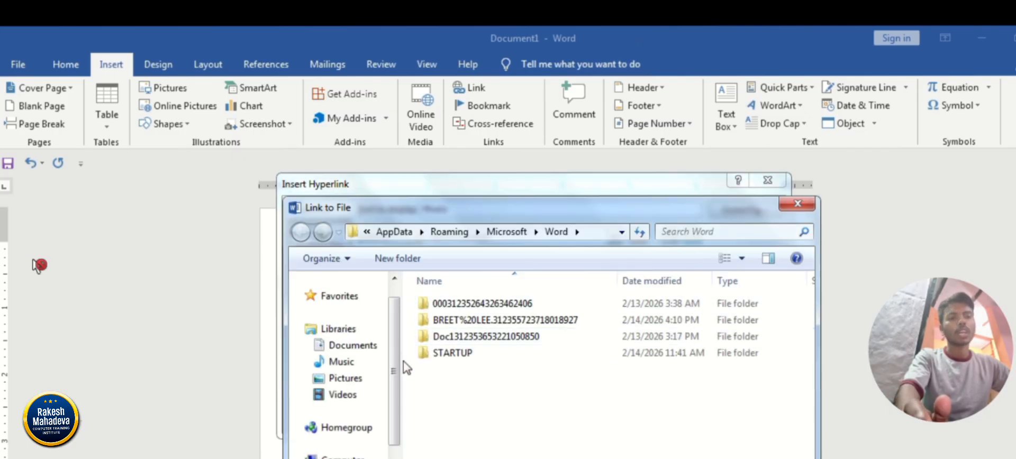
Browse the Pictures library and the Studnets Files (E:) drive for an image to link to.
scroll(396, 376, up, 1)
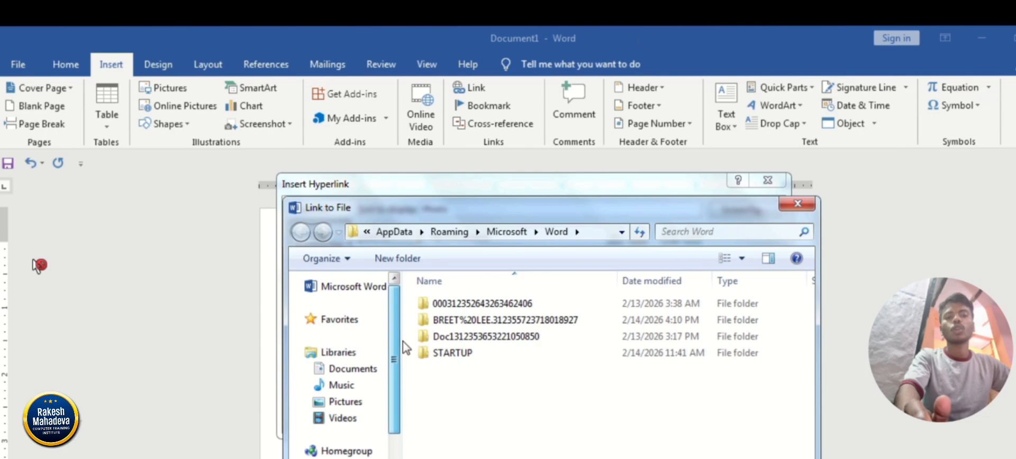
click(349, 402)
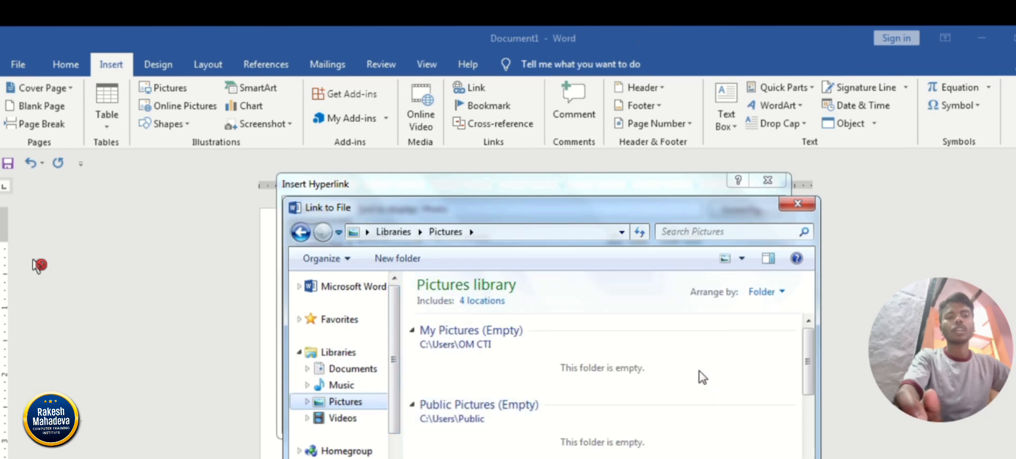
scroll(796, 341, down, 5)
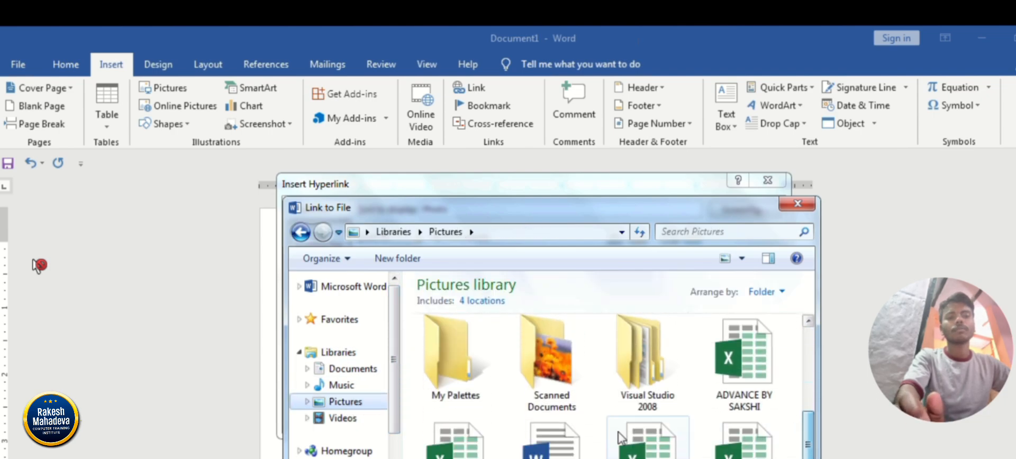
scroll(380, 407, down, 2)
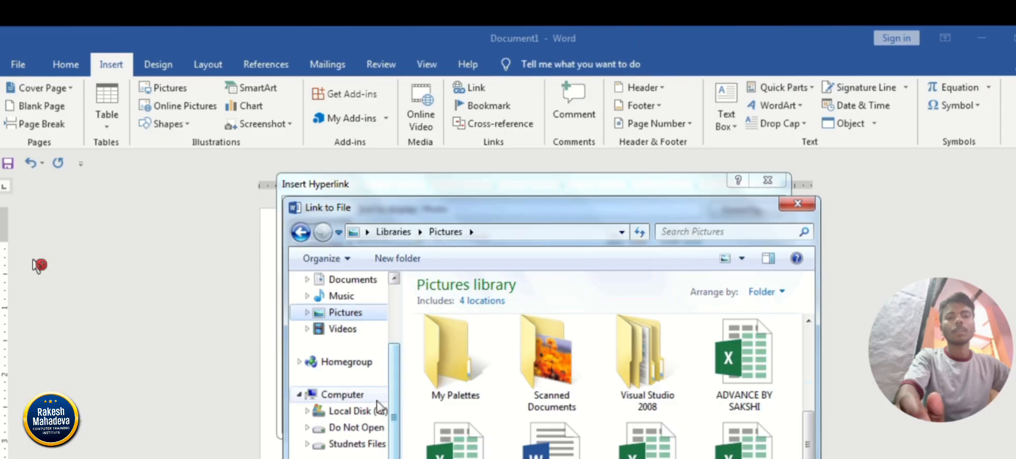
click(352, 443)
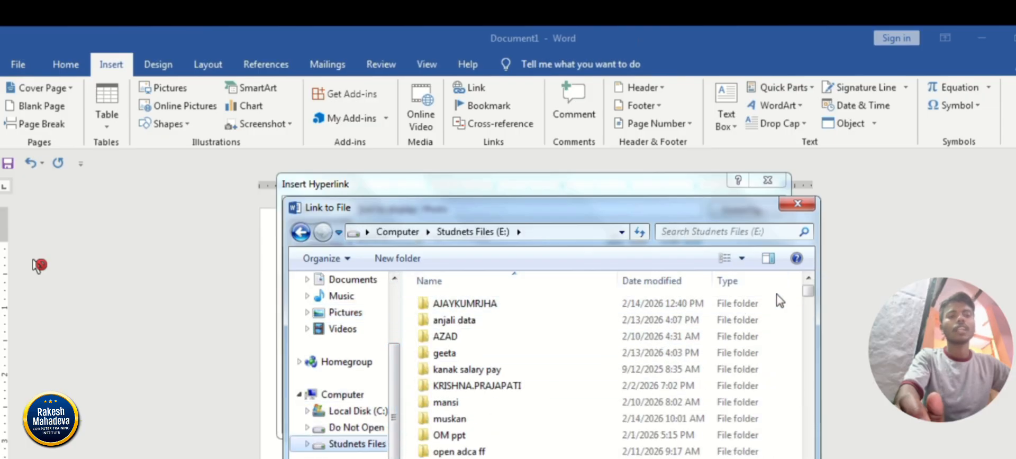
drag(808, 292, 803, 414)
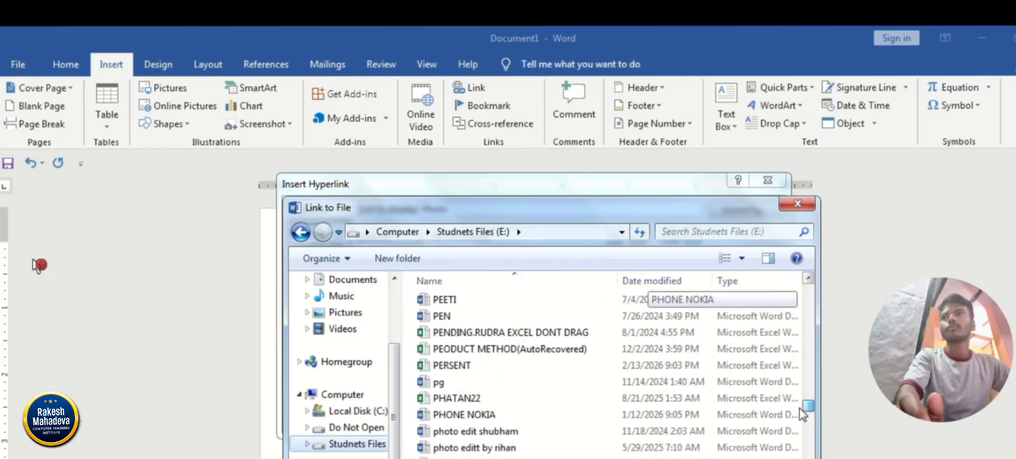
scroll(802, 415, down, 15)
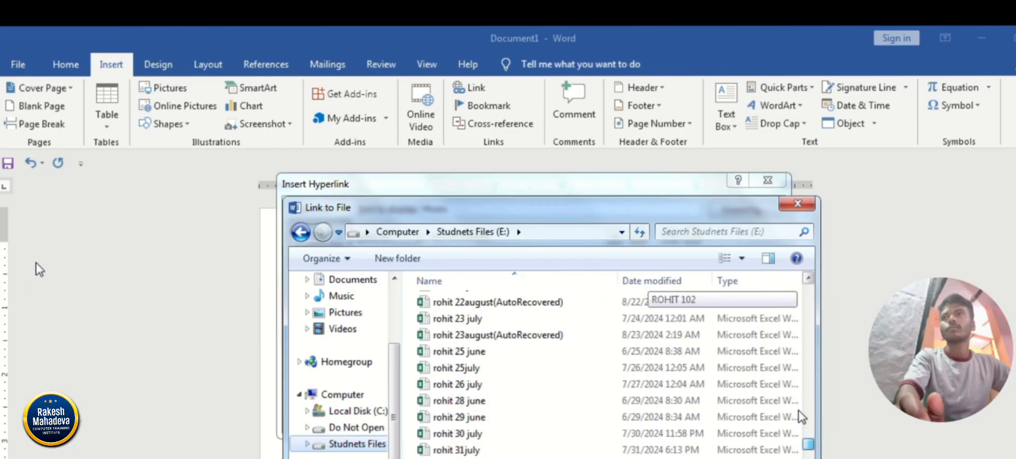
scroll(801, 417, down, 10)
Search the Studnets Files (E:) drive for "omct" and look through the results.
click(713, 231)
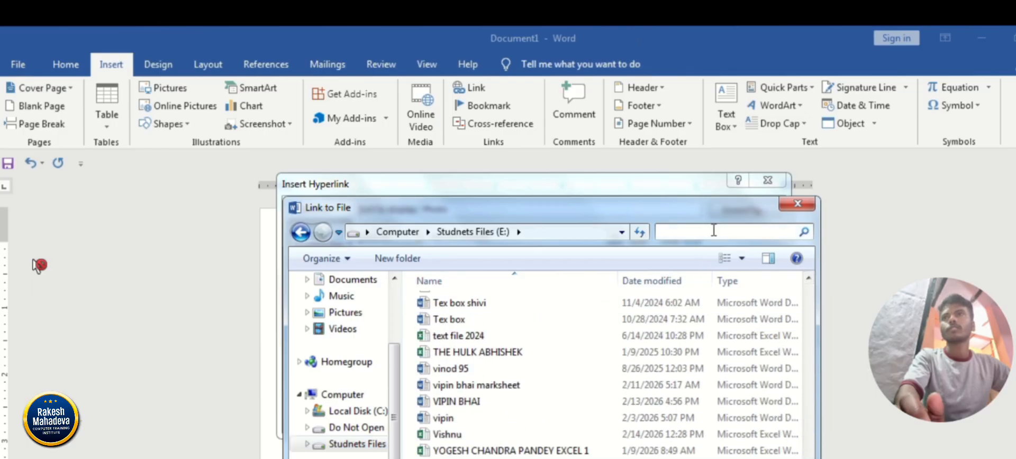
text(omct)
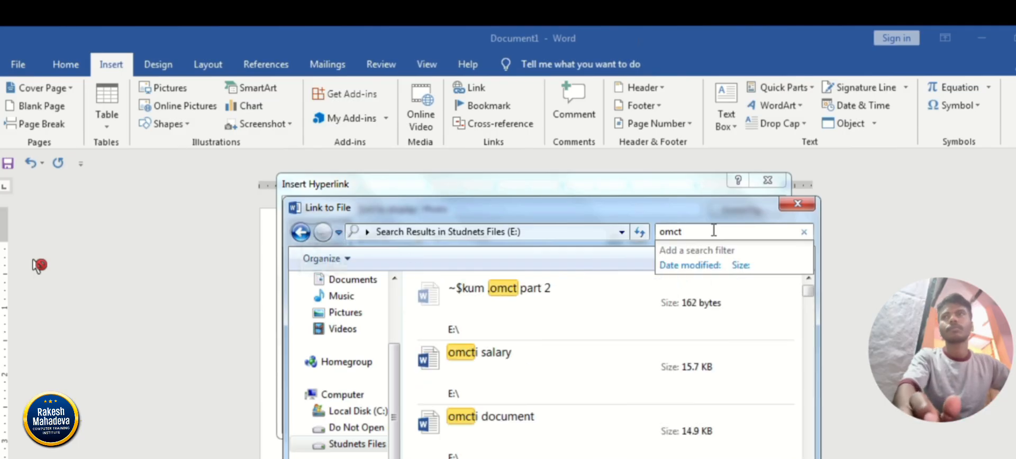
drag(807, 291, 801, 443)
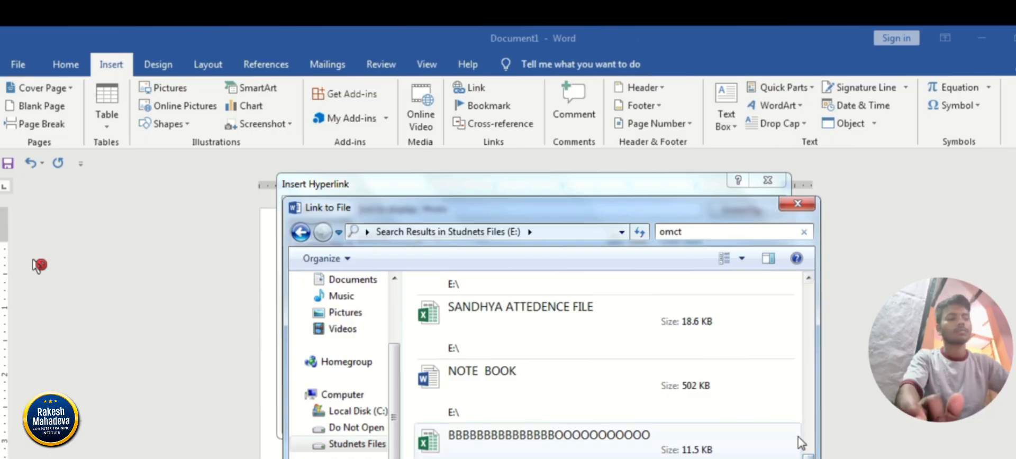
Replace the search term with "image" and look through the matching files on the drive.
key(BackSpace)
key(BackSpace)
key(BackSpace)
key(BackSpace)
text(i)
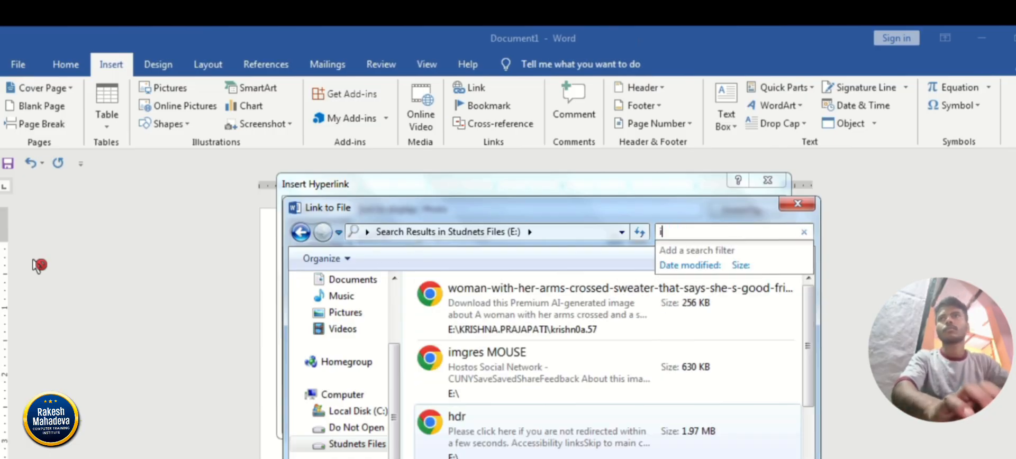
text(mage)
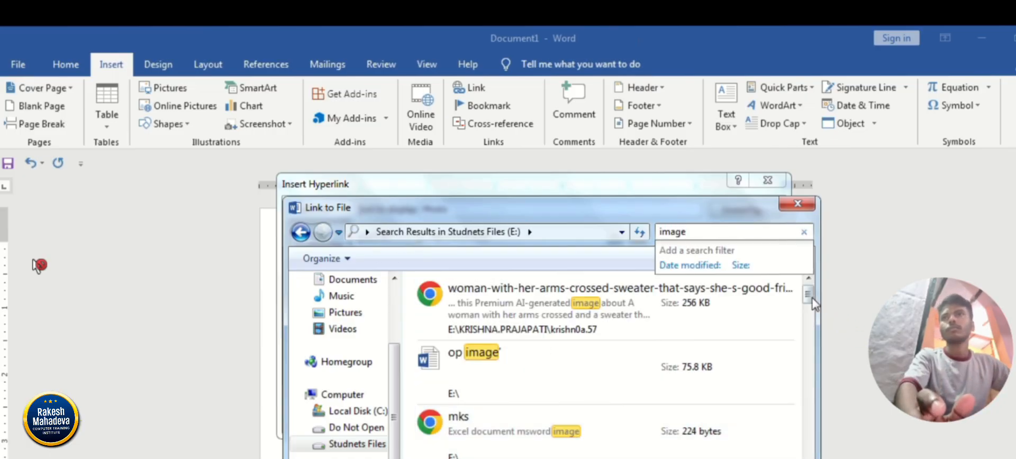
drag(807, 296, 808, 458)
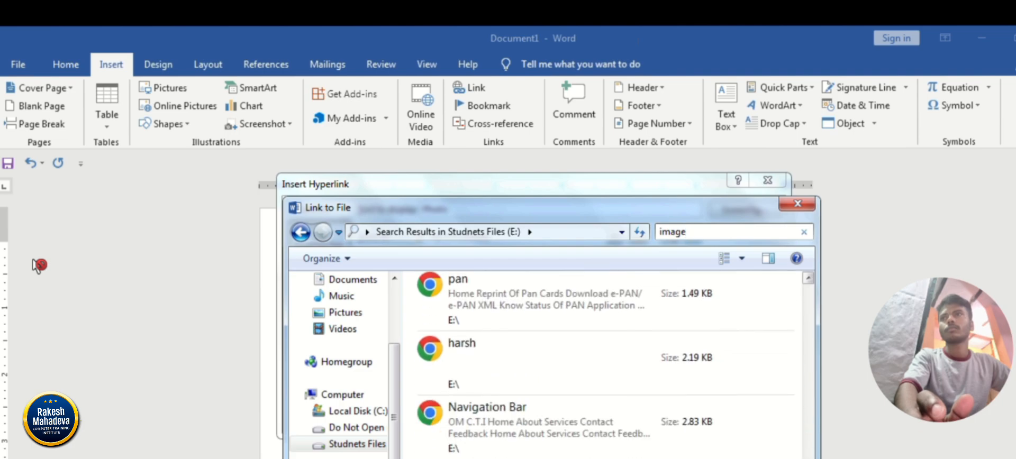
Go to the Photoshop folder inside PHOTO EDITING on the Do Not Open (D:) drive and show All Files.
click(361, 429)
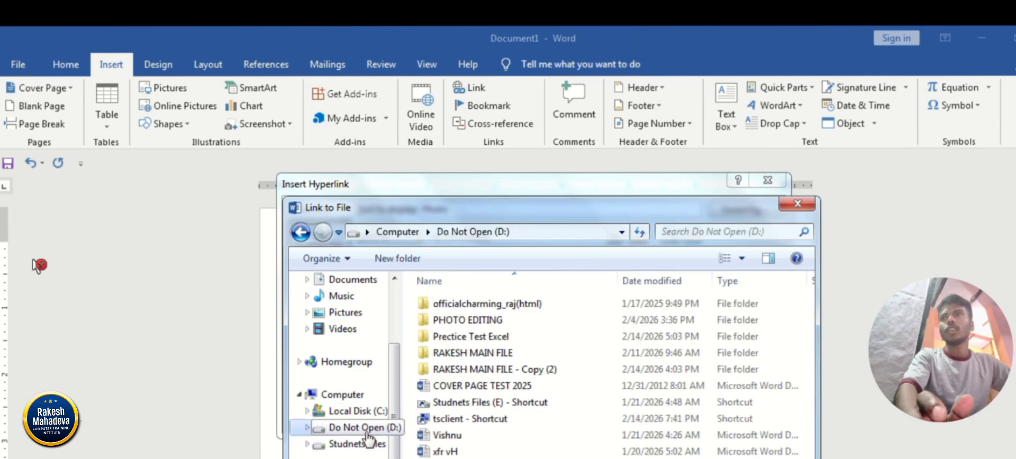
double_click(485, 353)
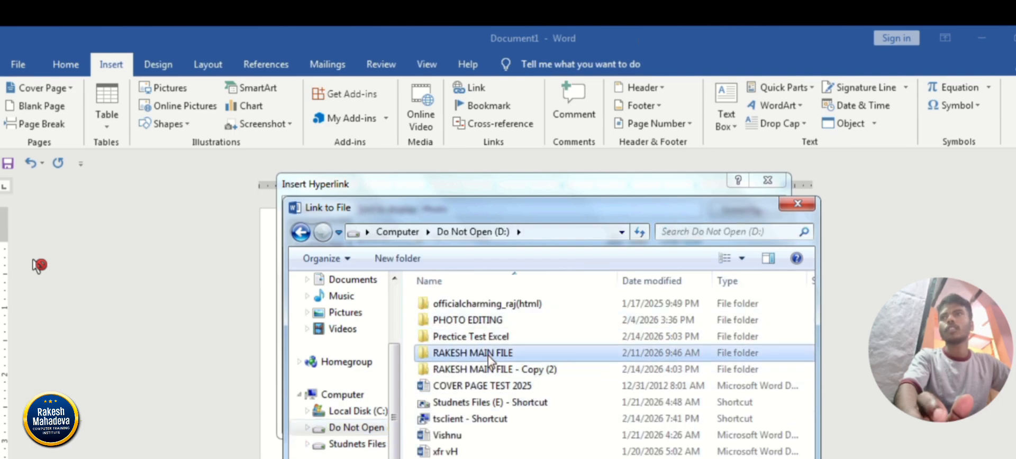
click(300, 231)
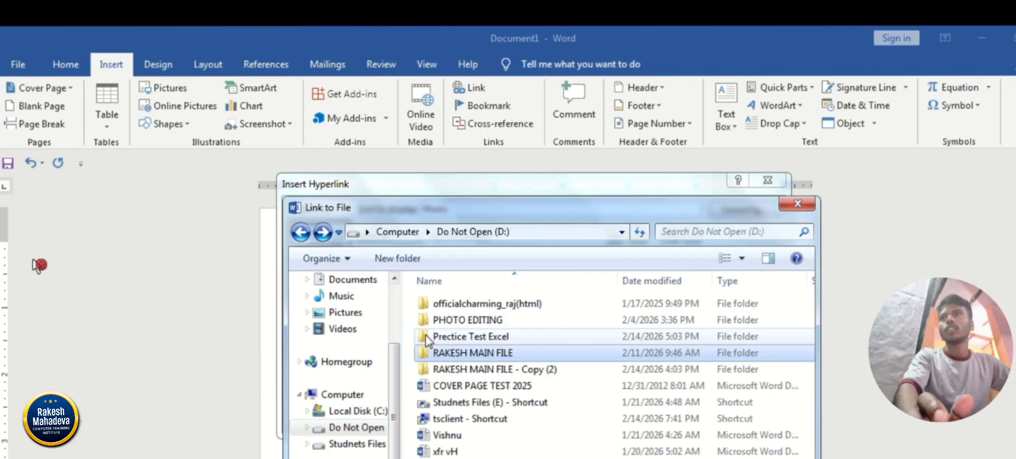
double_click(497, 323)
double_click(461, 303)
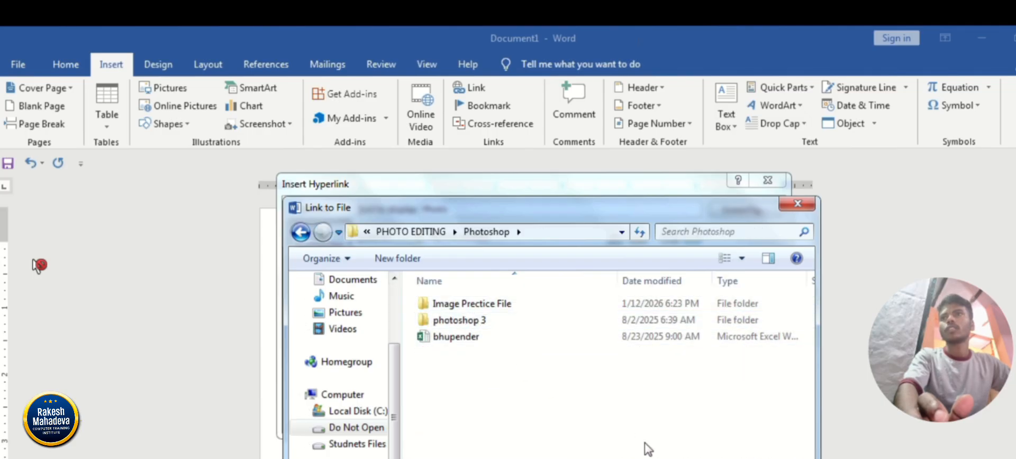
click(688, 458)
click(688, 344)
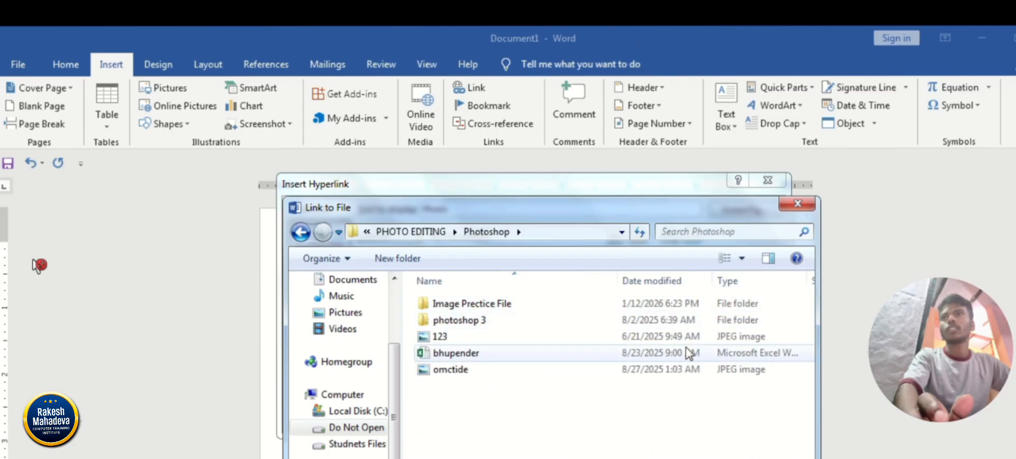
Choose the JPEG image 123 as the link target and apply the hyperlink to "Photo".
click(468, 370)
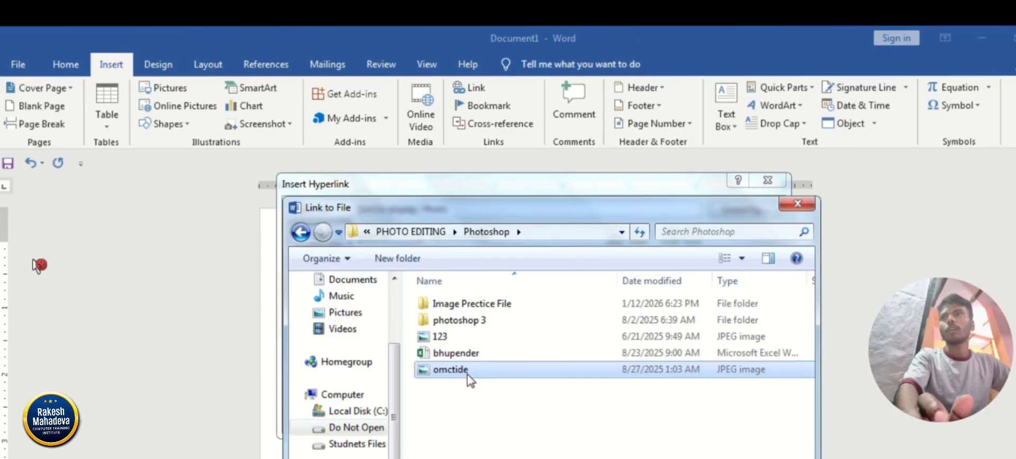
click(454, 339)
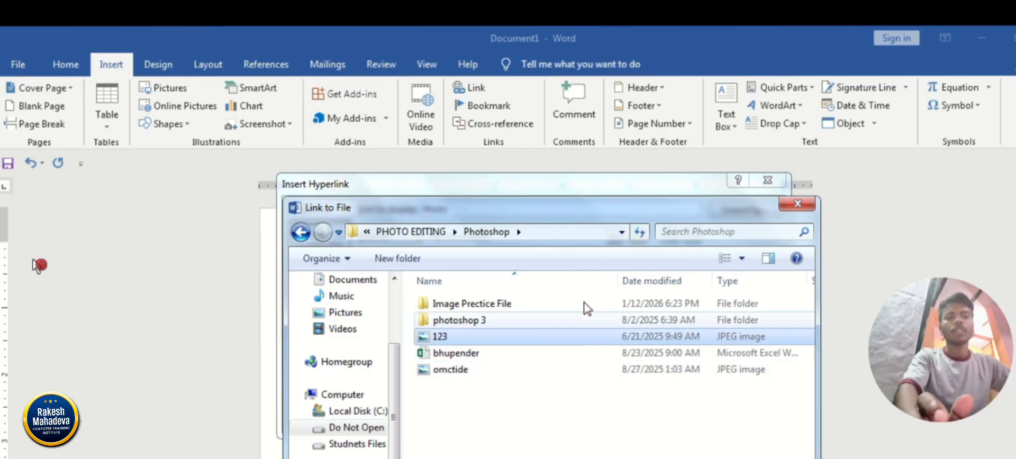
drag(587, 215, 572, 95)
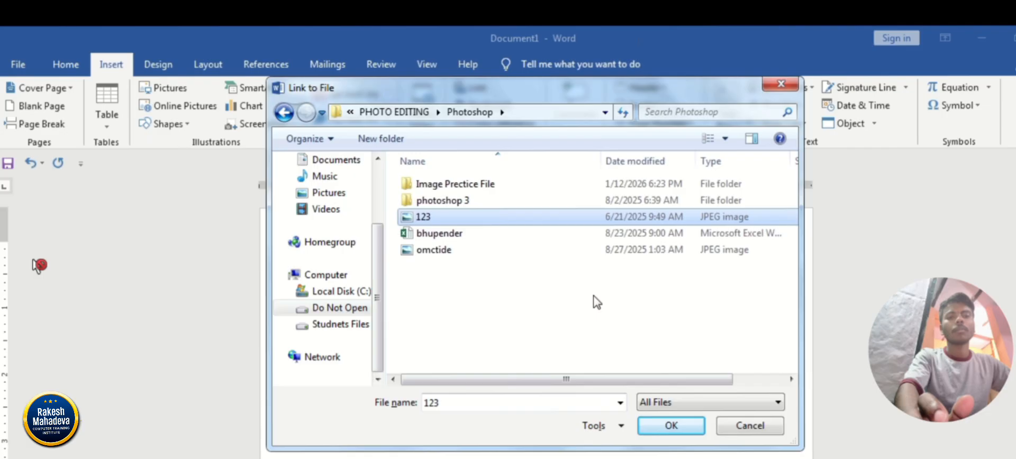
click(667, 426)
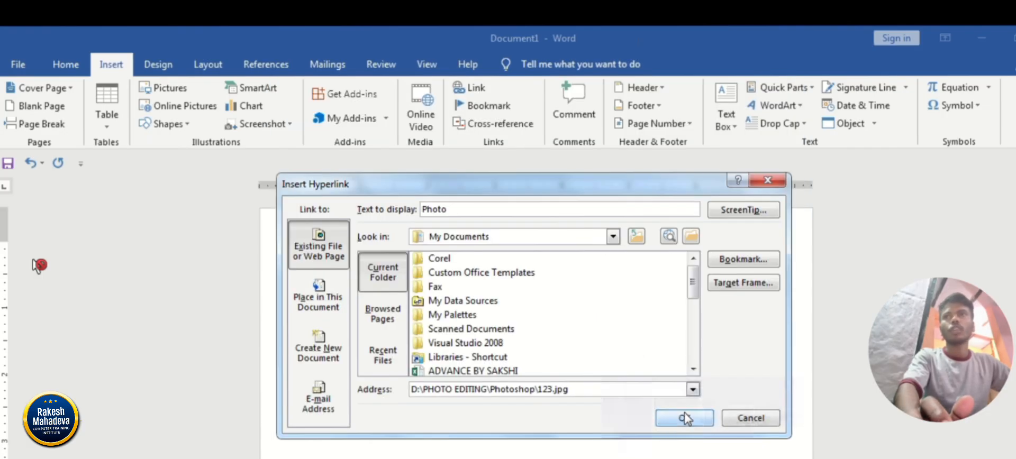
click(682, 419)
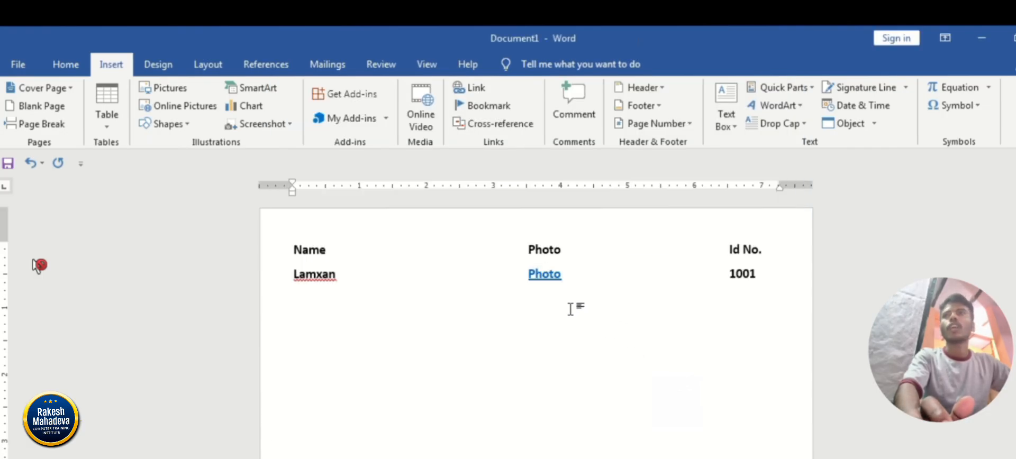
Follow the "Photo" hyperlink in the second row, allowing 123.jpg to open, and close the image's browser window.
double_click(551, 279)
click(591, 297)
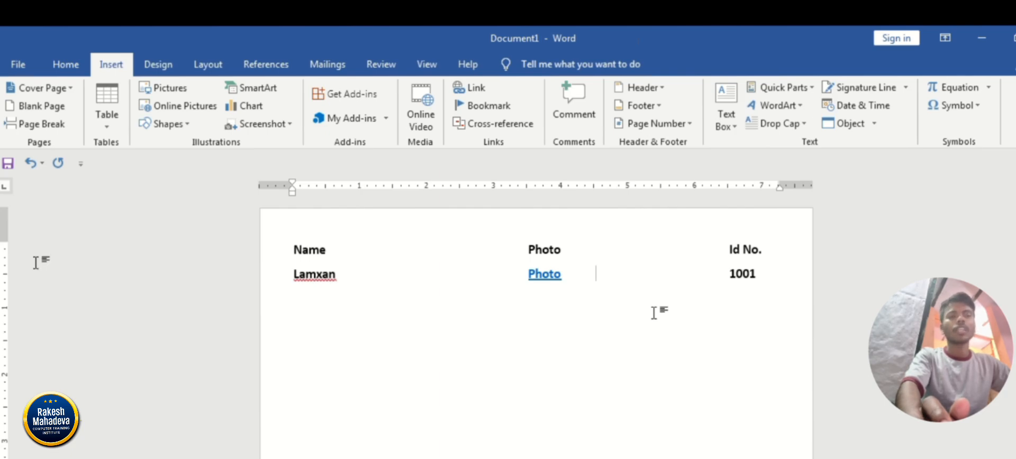
click(37, 264)
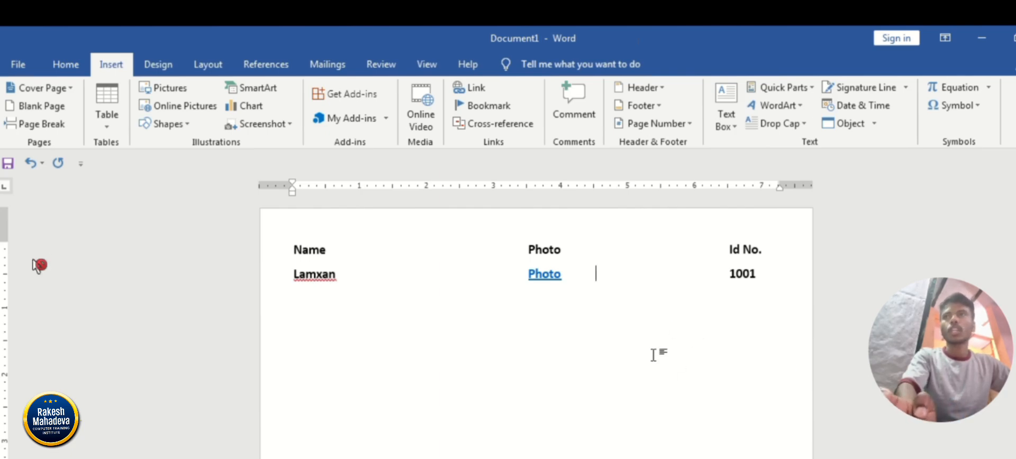
mouse_move(545, 279)
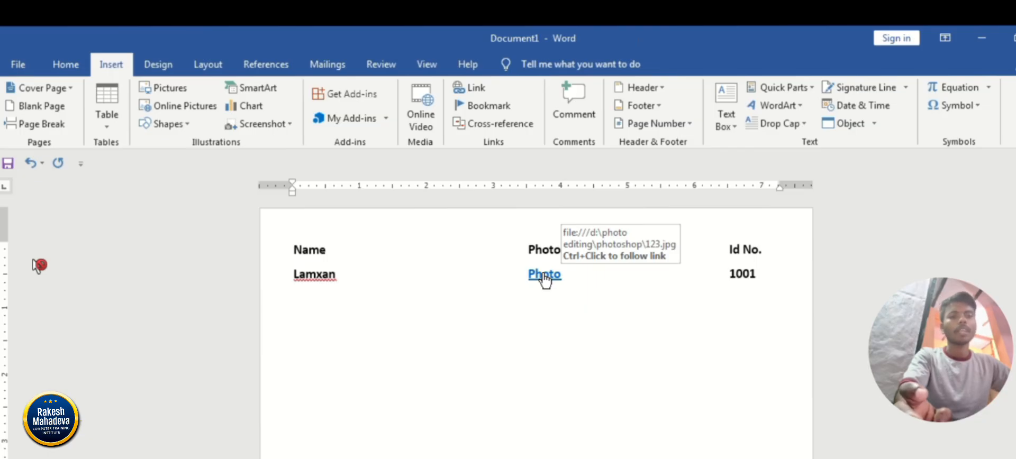
ctrl+click(545, 279)
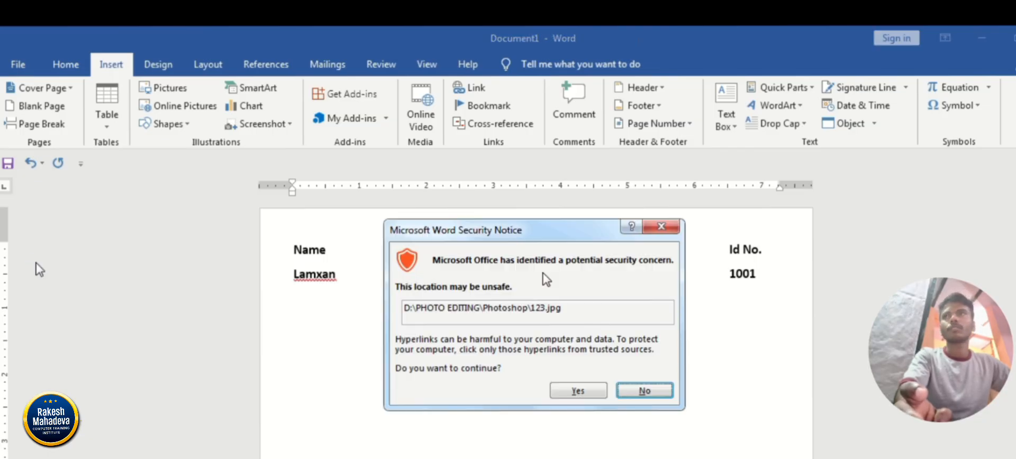
click(577, 390)
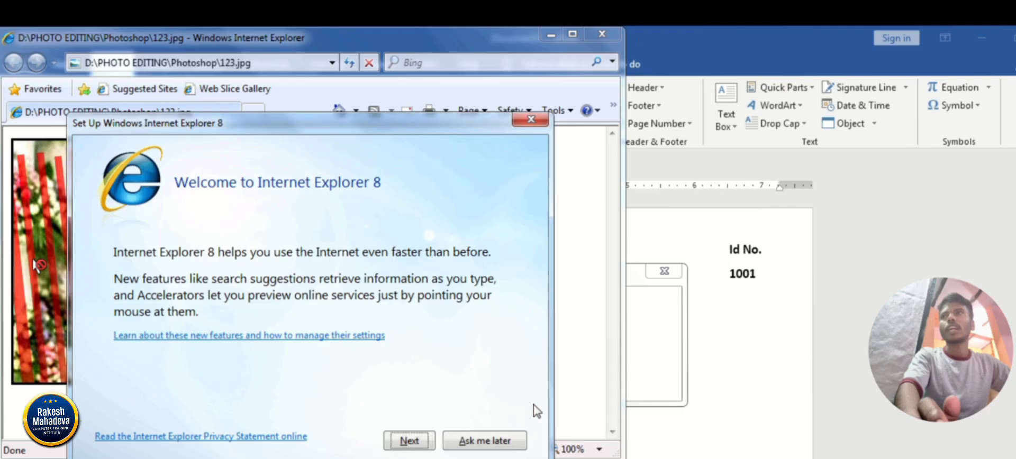
click(512, 431)
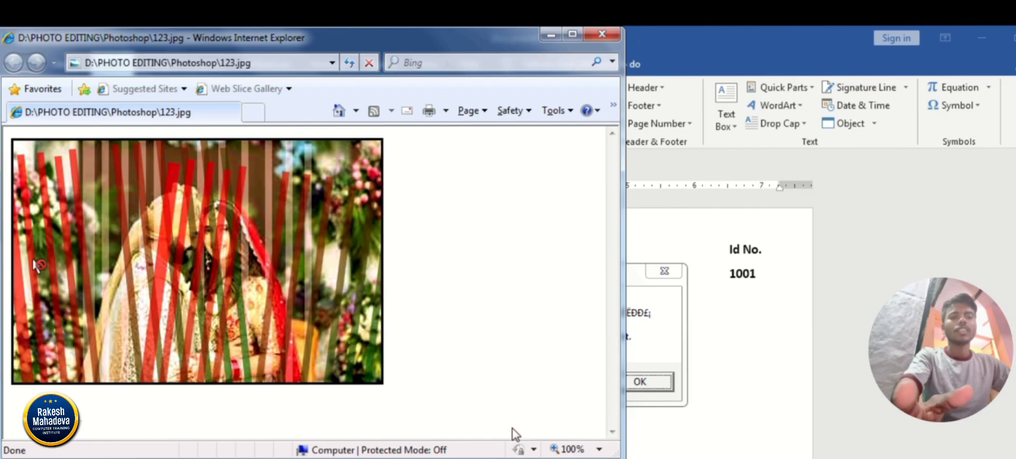
click(601, 34)
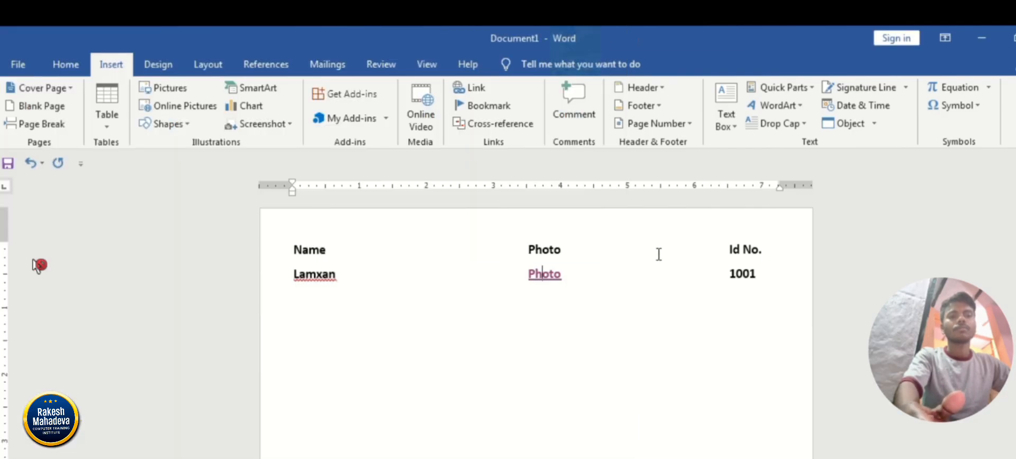
Generate sample paragraphs below the Name, Photo and Id No. rows with =rand().
click(775, 277)
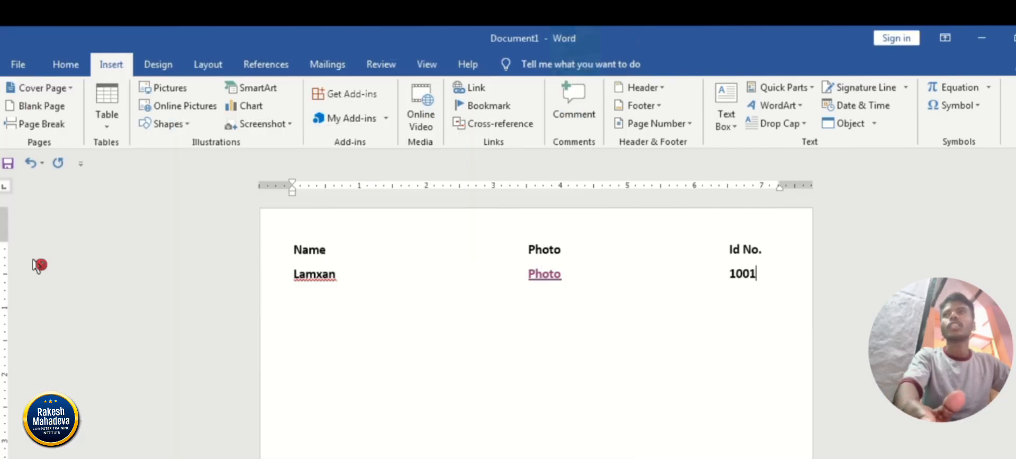
key(Return)
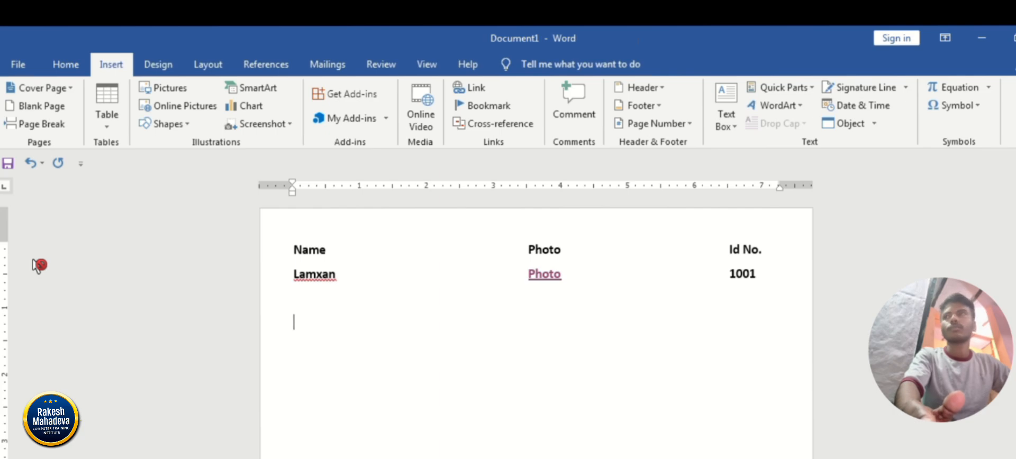
text(=rand()
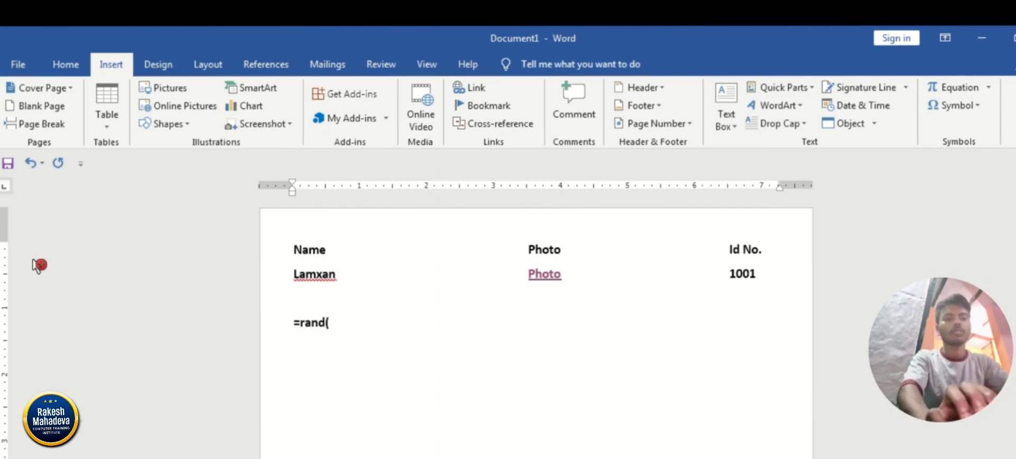
text())
key(Return)
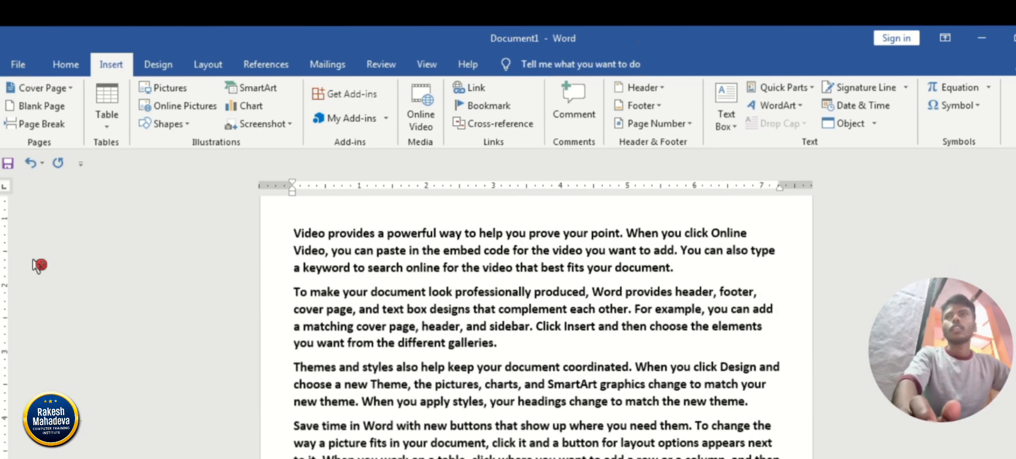
scroll(37, 265, up, 2)
scroll(37, 265, down, 2)
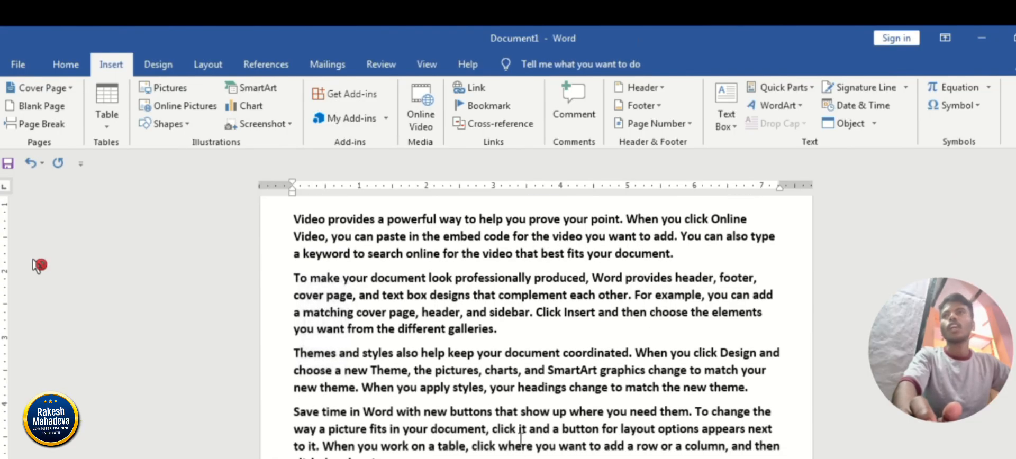
double_click(525, 349)
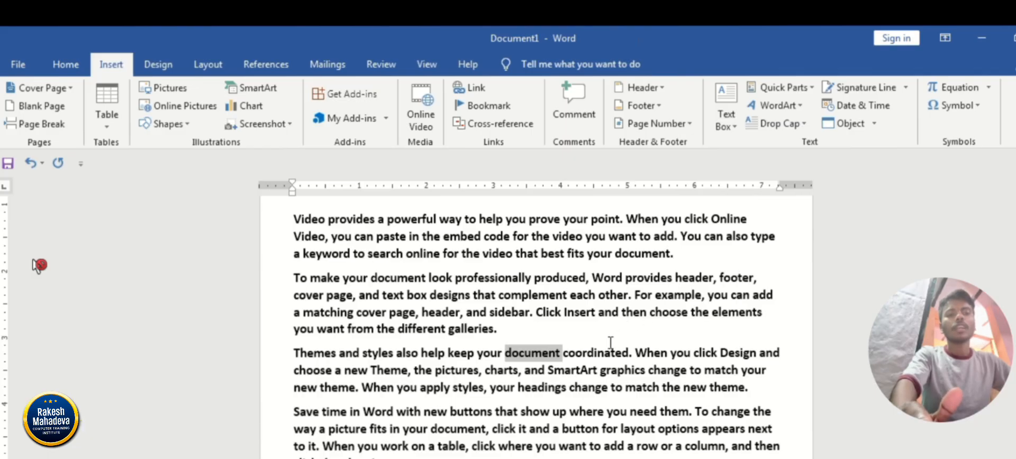
double_click(595, 355)
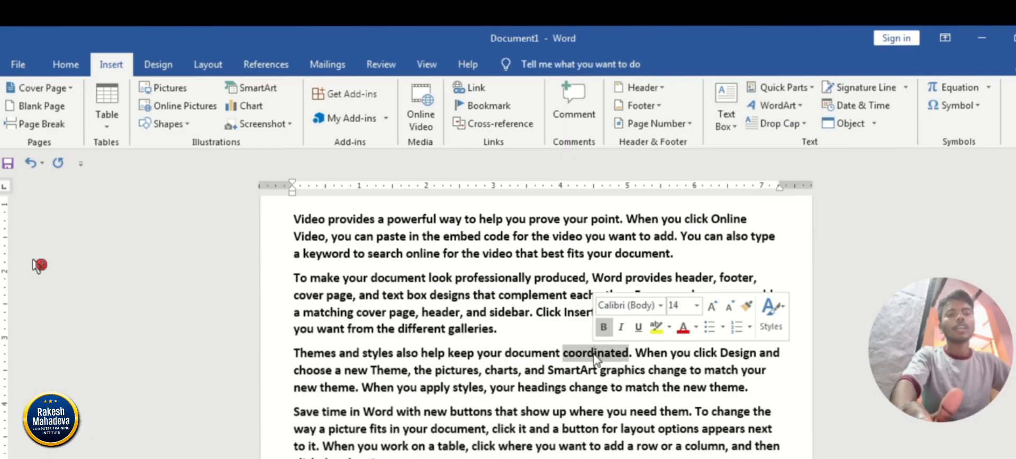
double_click(534, 354)
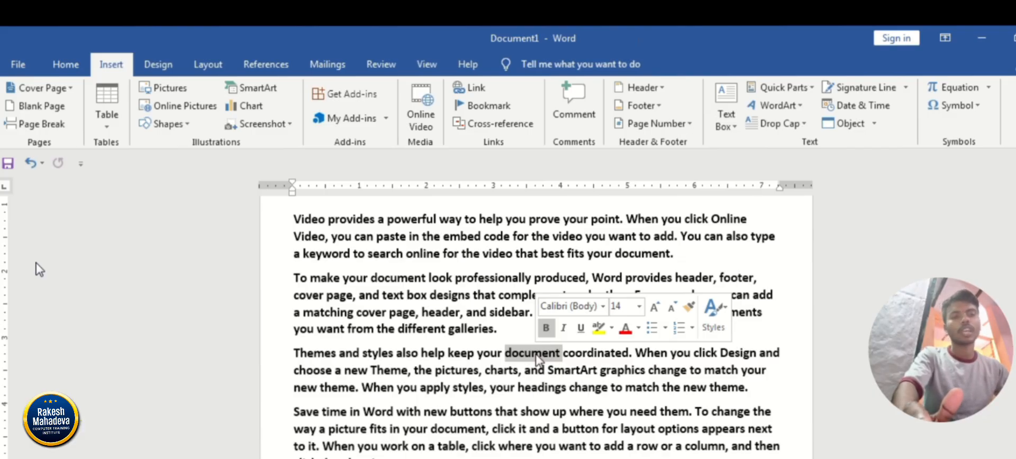
click(548, 387)
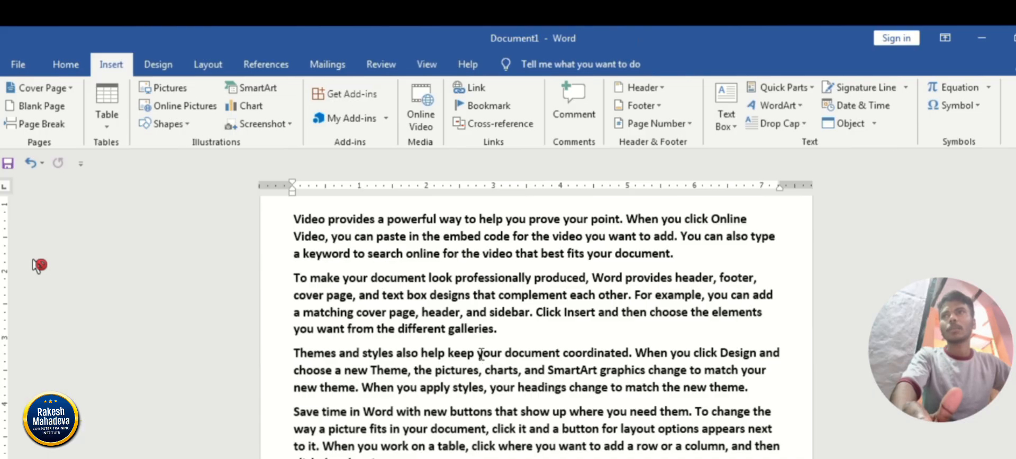
Bookmark the word "keep" in the "Themes and styles" paragraph under the name keep, with bookmarks sorted by location.
drag(449, 352, 474, 353)
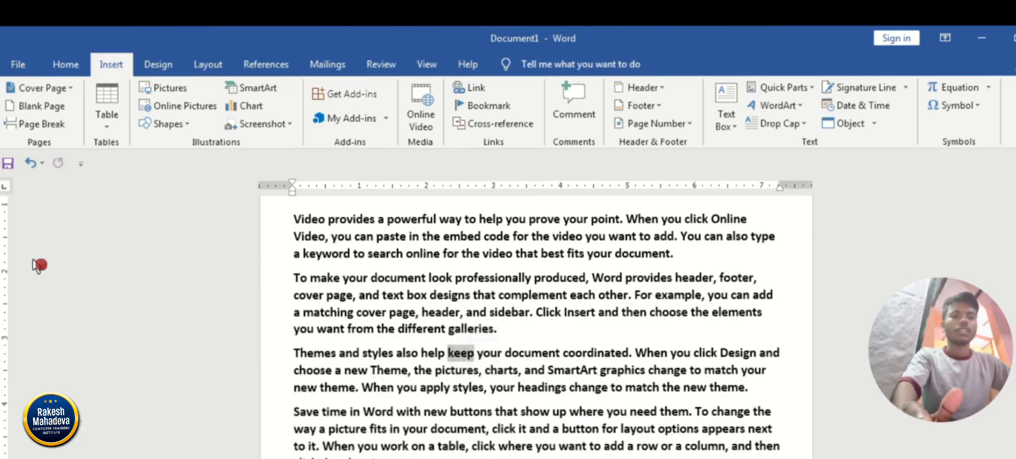
click(486, 108)
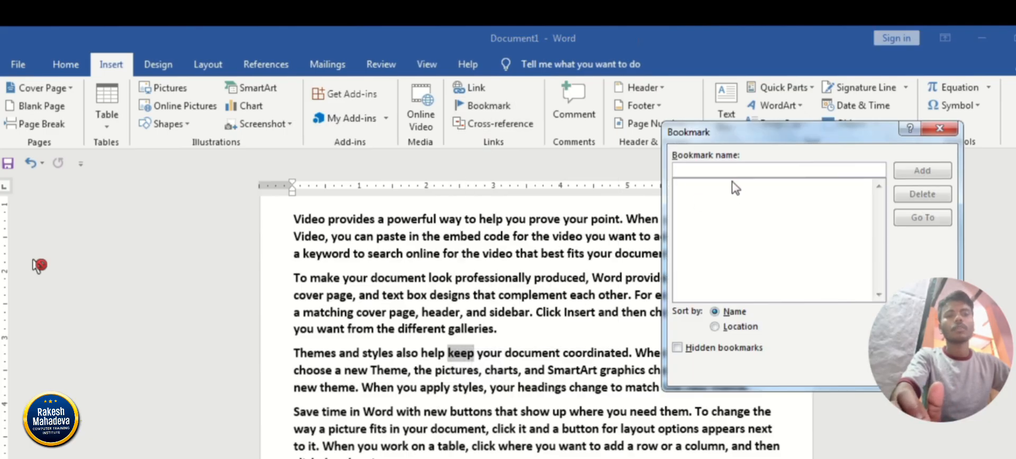
text(k)
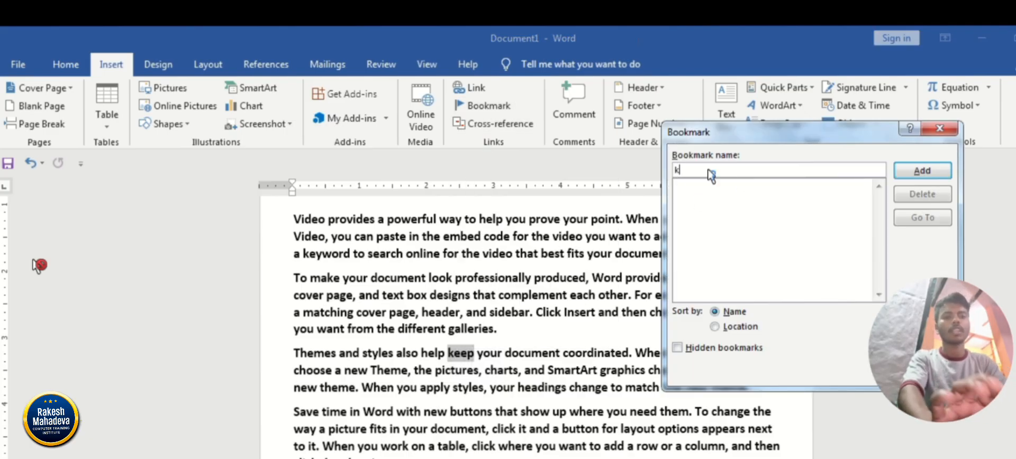
text(eeep)
key(BackSpace)
key(BackSpace)
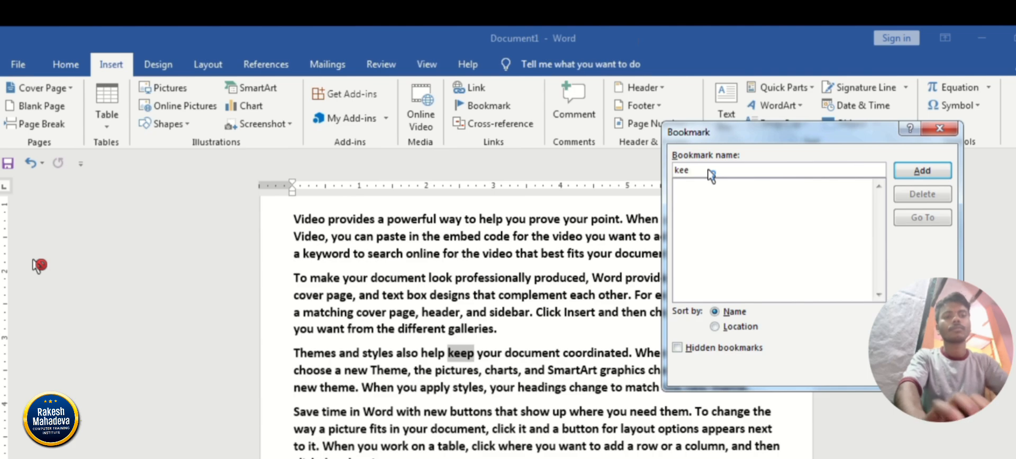
text(p)
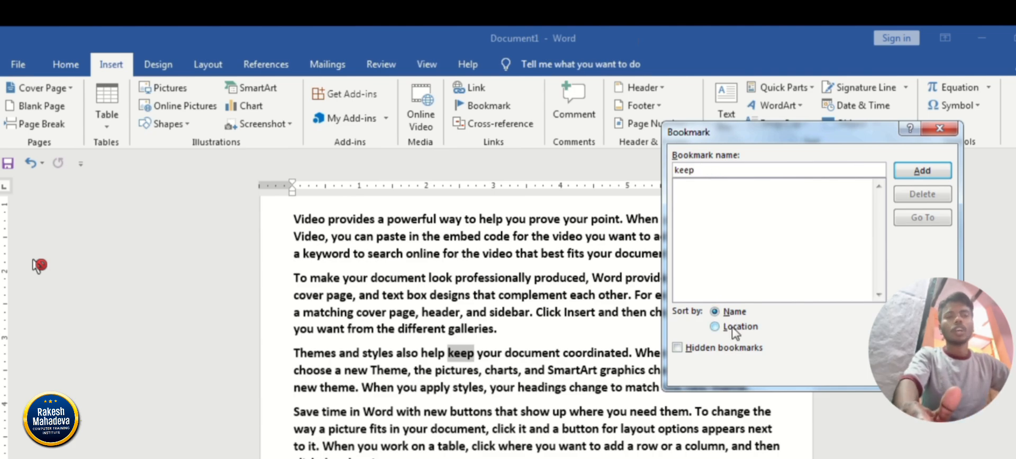
click(714, 328)
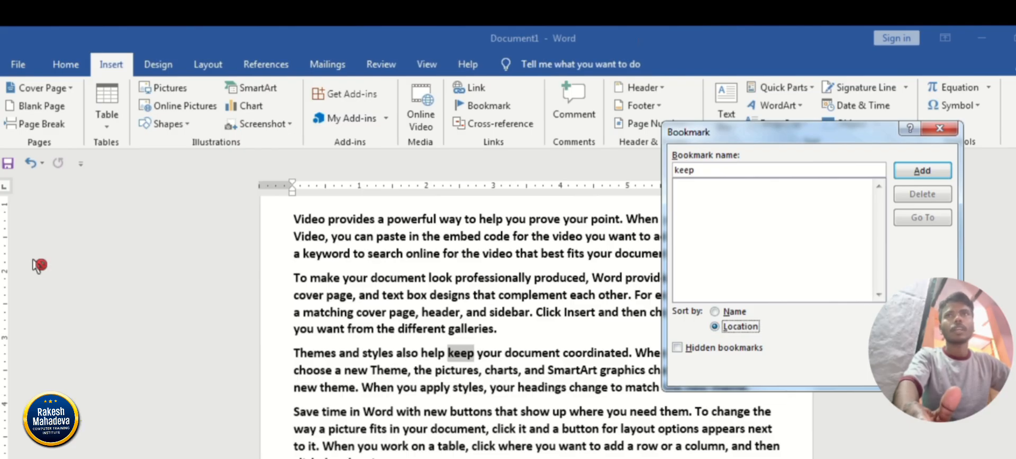
click(931, 177)
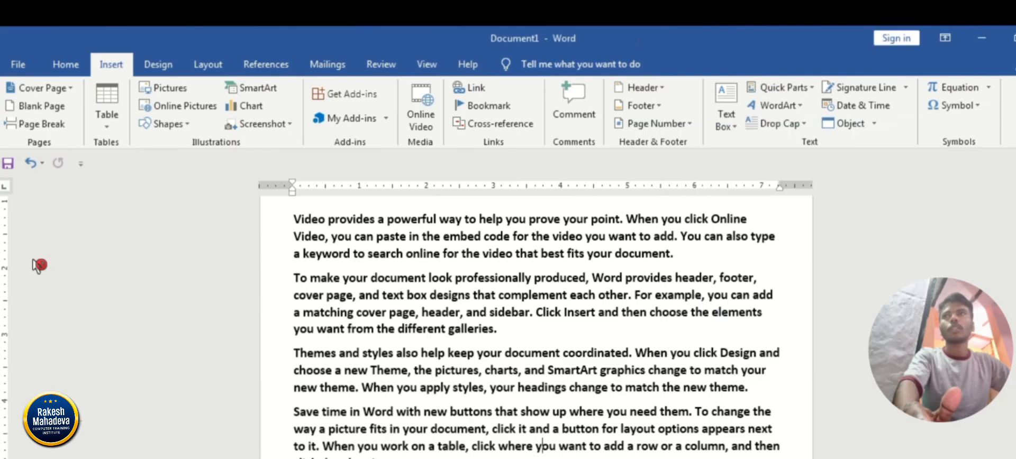
Place the cursor at the end of the last paragraph and go to the keep bookmark from there.
scroll(38, 265, down, 3)
scroll(38, 265, up, 3)
scroll(38, 265, down, 2)
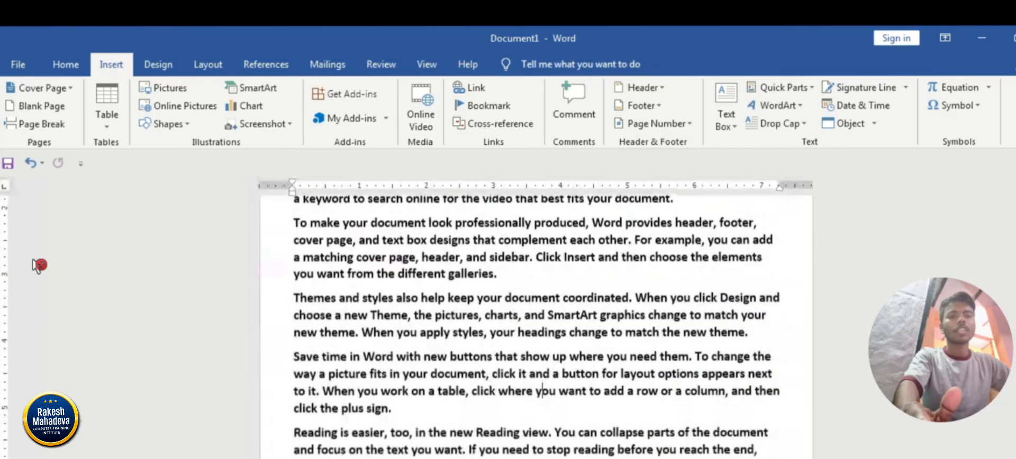
click(673, 435)
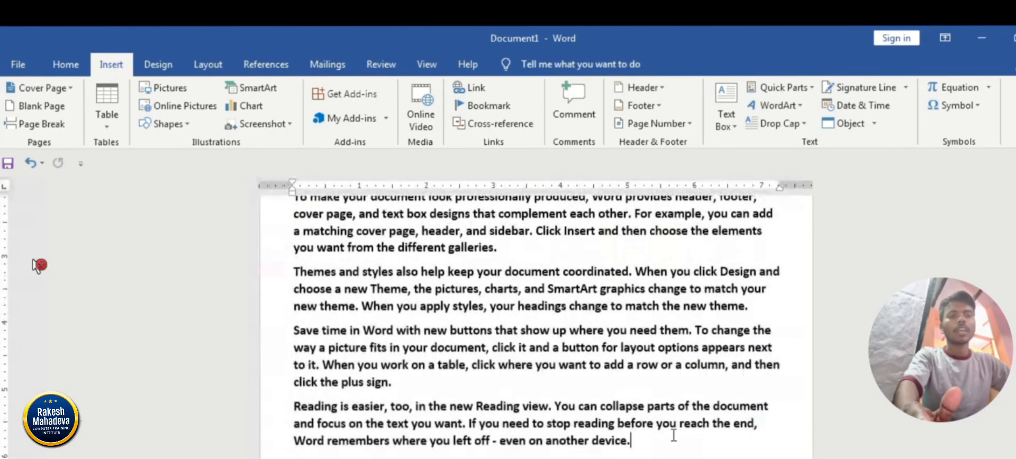
click(498, 109)
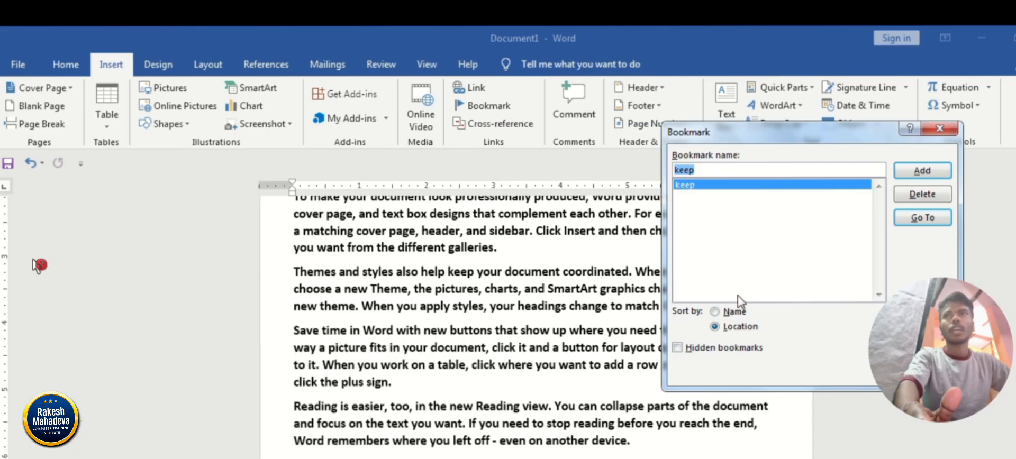
click(748, 328)
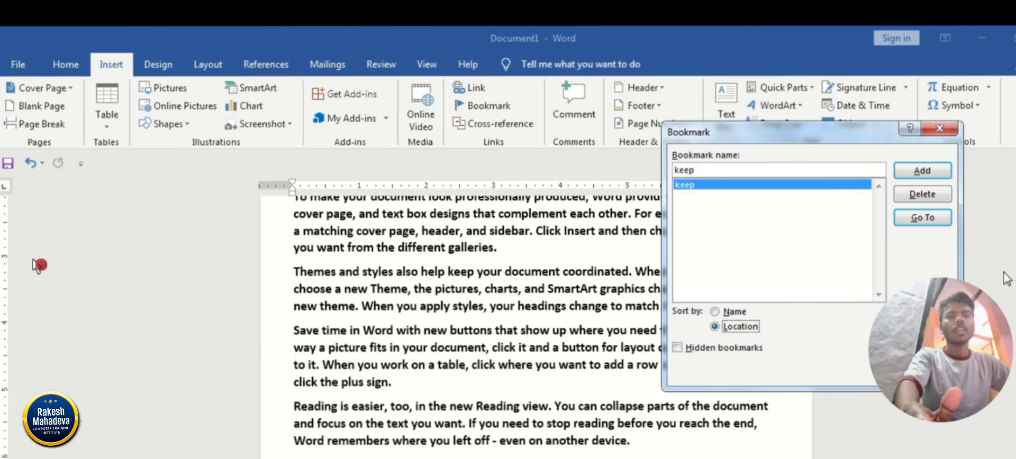
click(923, 217)
key(Escape)
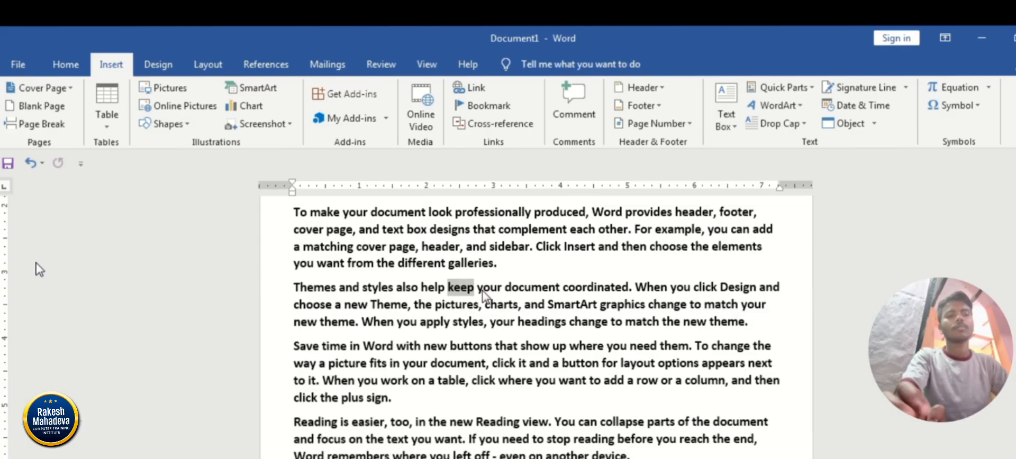
Clear the whole document and draw an isosceles triangle about 1.39" high and 1.4" wide near the page's top centre.
key(ctrl+a)
key(Delete)
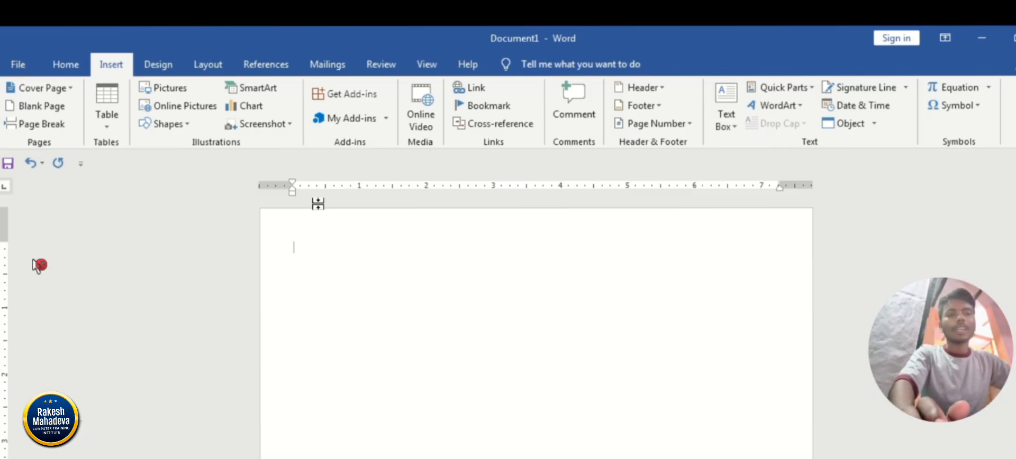
click(182, 127)
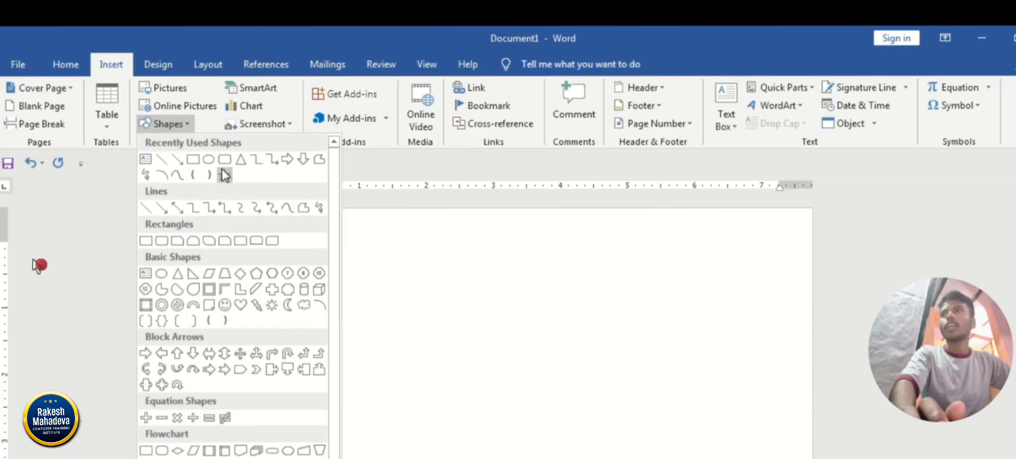
click(239, 161)
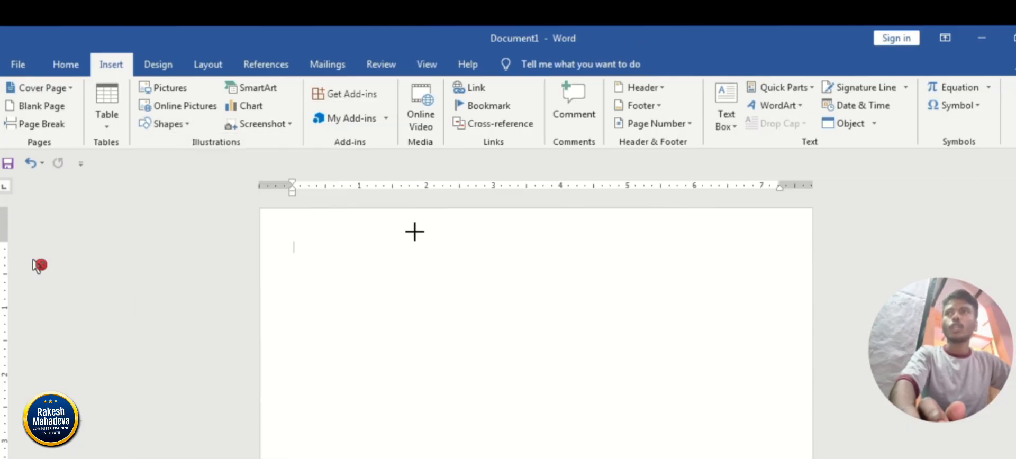
mouse_move(468, 221)
mouse_down()
mouse_move(530, 269)
mouse_move(562, 314)
mouse_up()
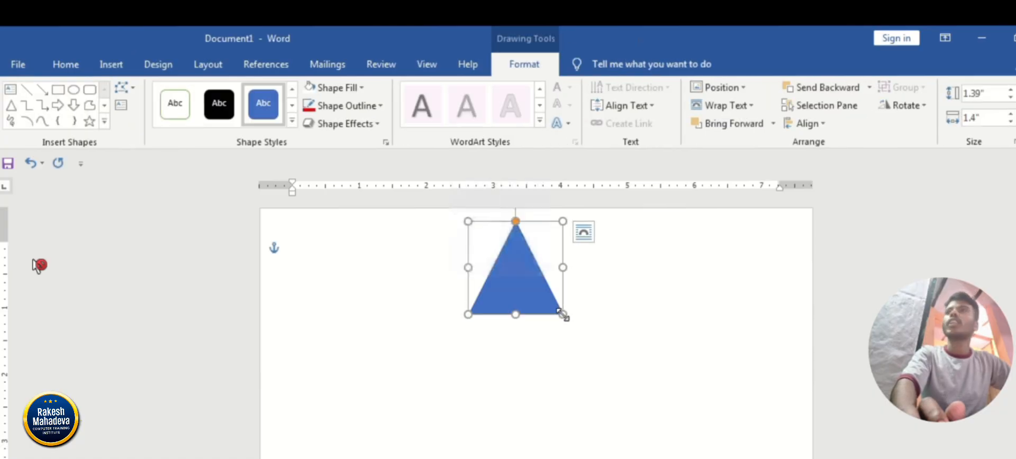
Fill the triangle with standard red and deselect it.
click(337, 89)
click(322, 209)
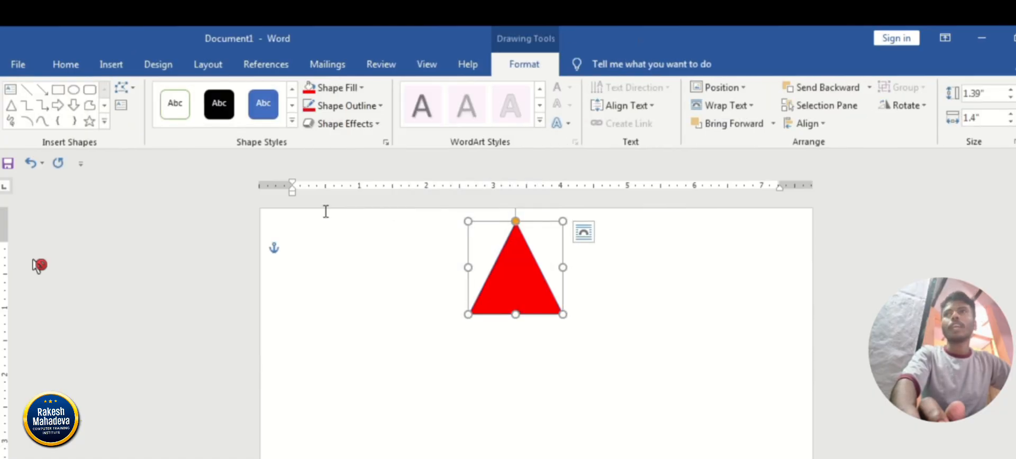
click(457, 255)
Draw a rectangle about 1.13" high and 0.97" wide directly beneath the red triangle.
click(112, 64)
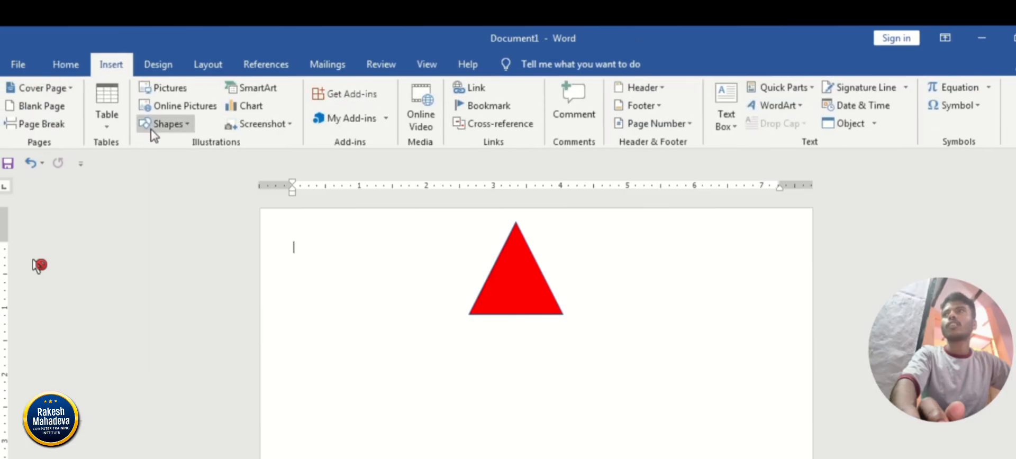
click(162, 123)
click(187, 174)
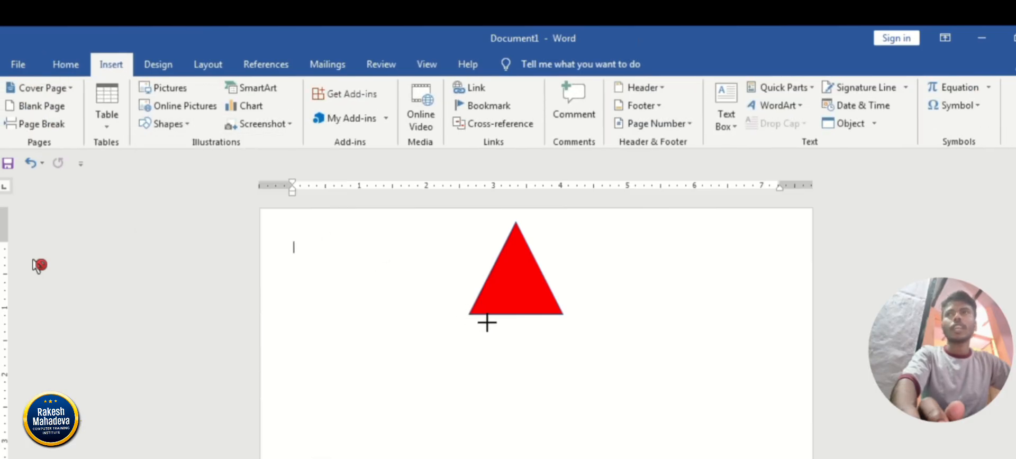
mouse_move(482, 315)
mouse_down()
mouse_move(529, 335)
mouse_move(548, 390)
mouse_up()
Fill the rectangle with dark red, change the fill to standard purple, and deselect the shape.
click(336, 88)
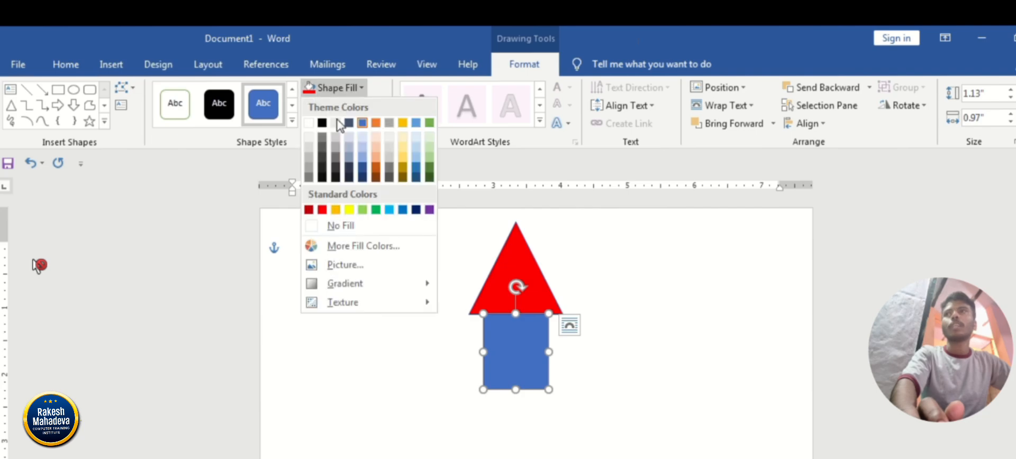
click(309, 210)
click(331, 88)
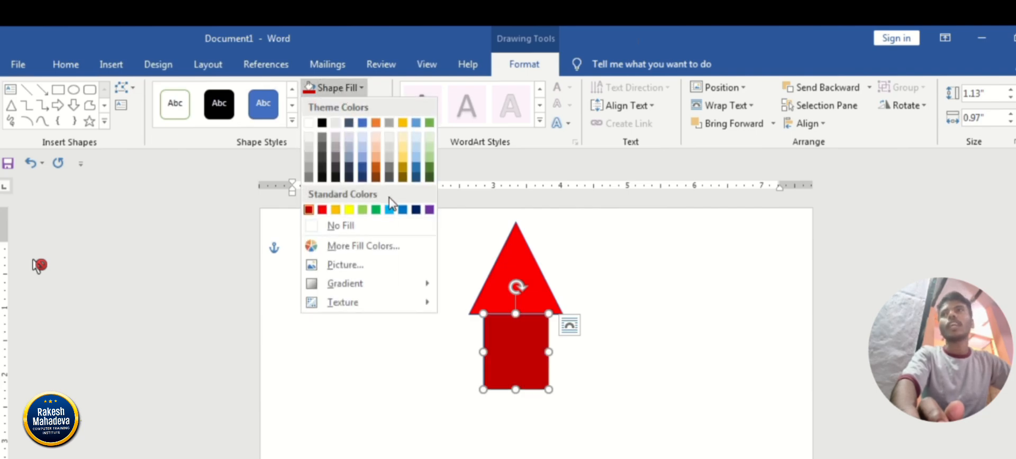
click(426, 210)
click(712, 346)
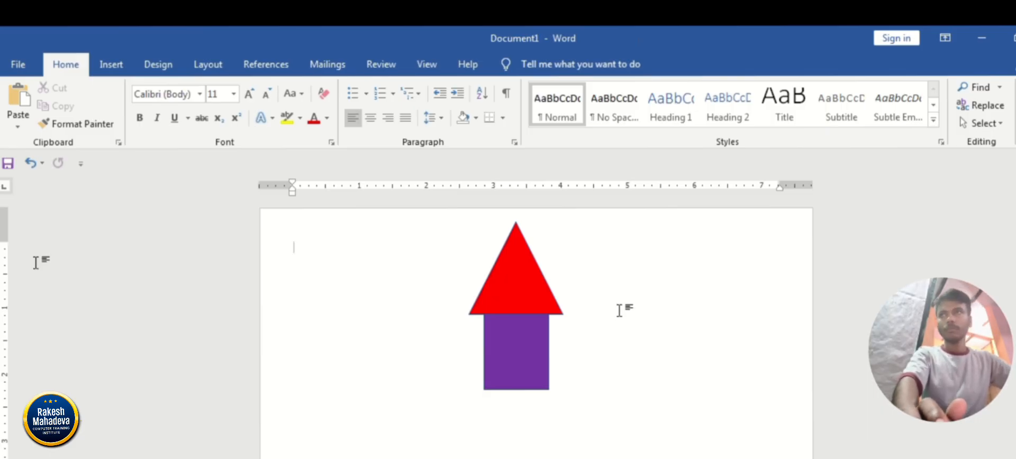
click(37, 264)
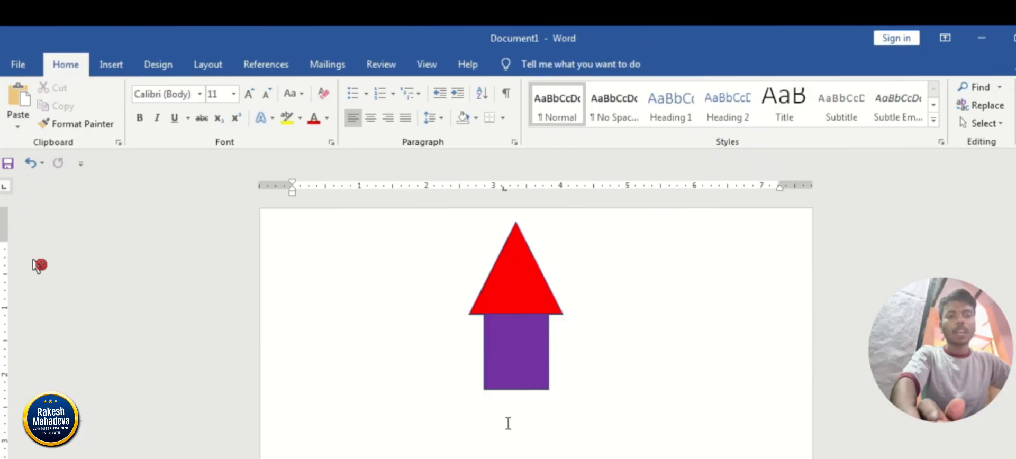
Add a bookmark named school to the purple rectangle and deselect the shape.
click(511, 358)
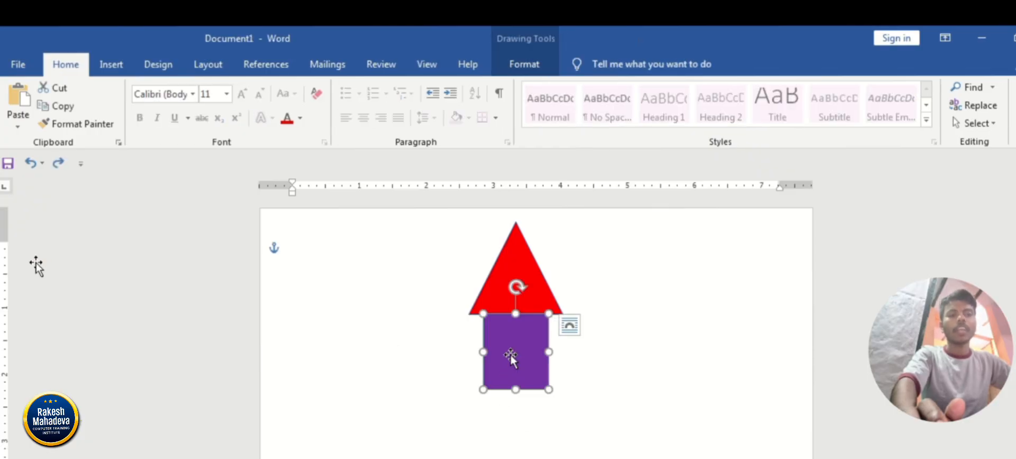
click(111, 64)
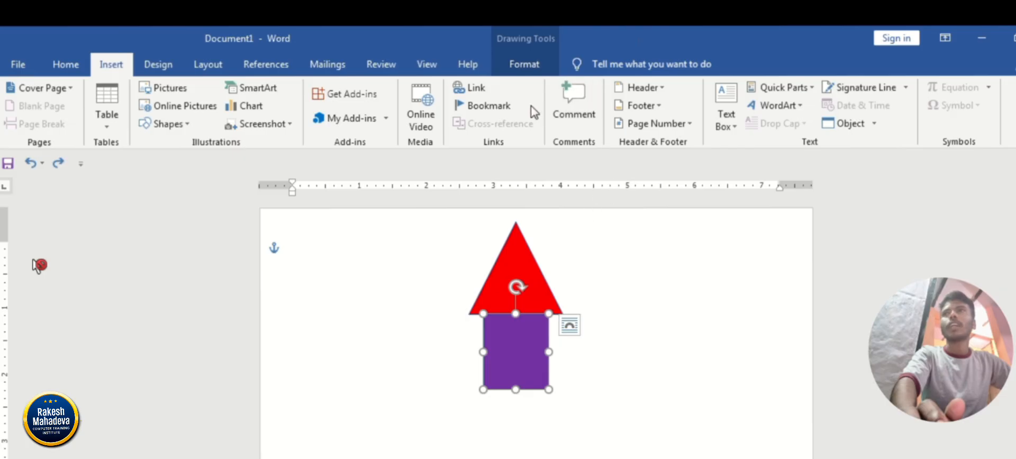
click(501, 108)
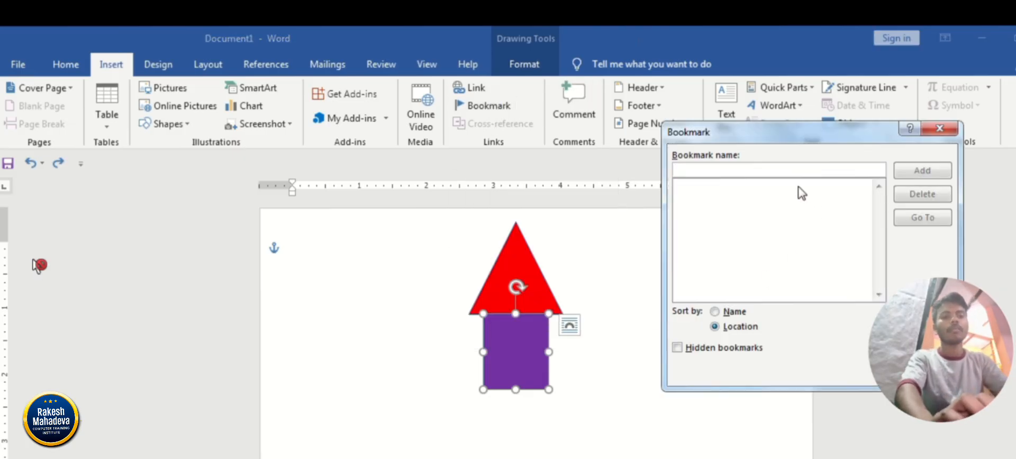
text(house)
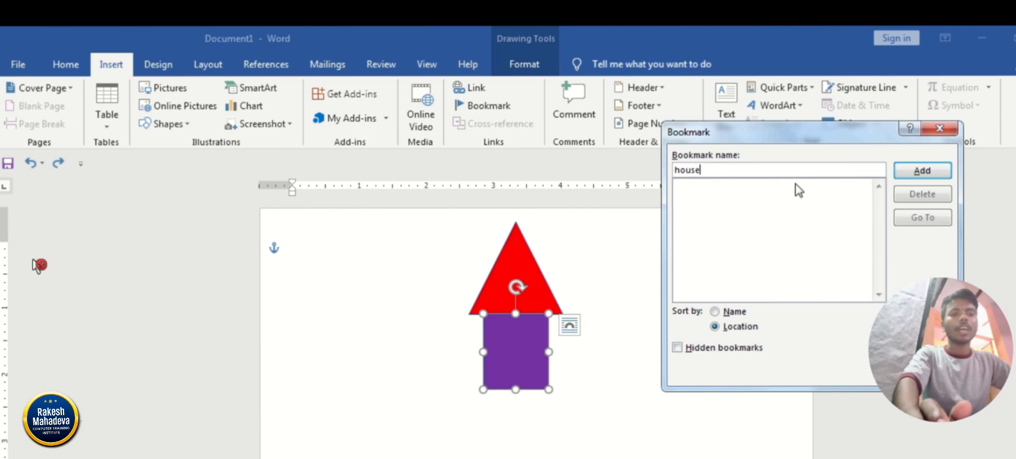
key(ctrl+a)
key(BackSpace)
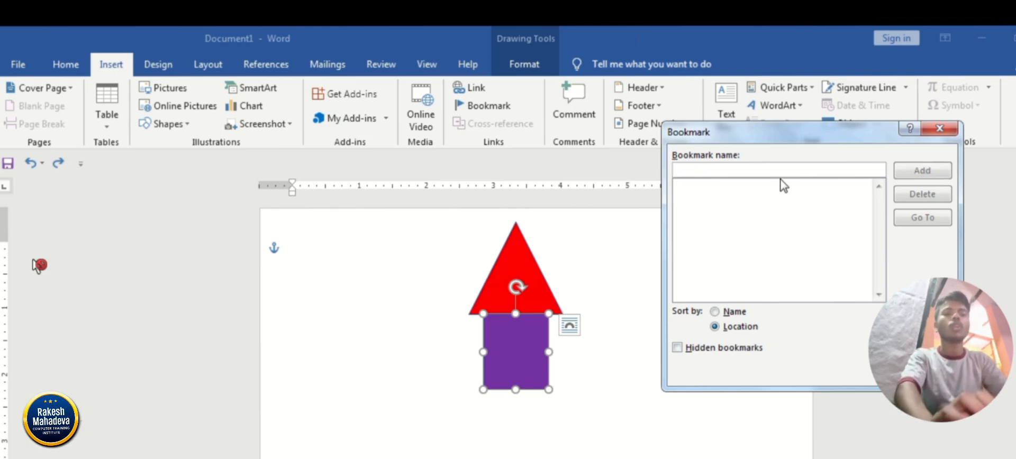
text(school)
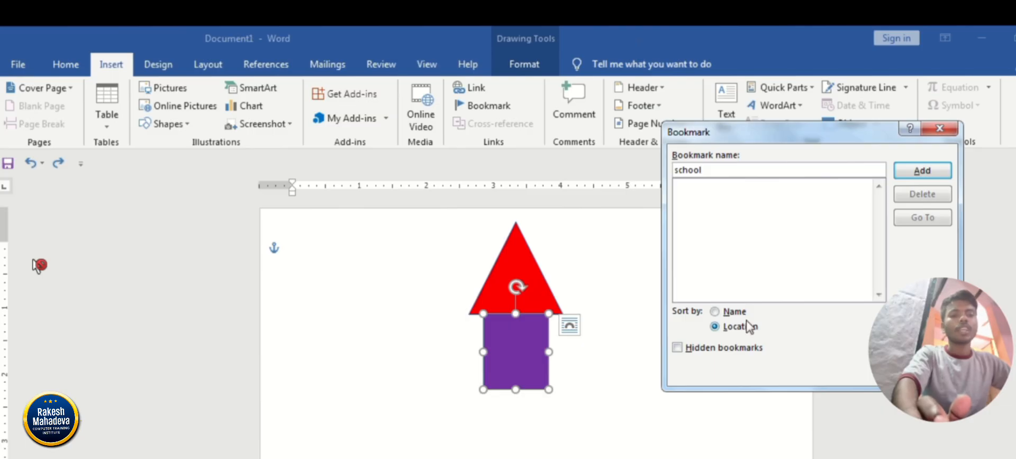
click(920, 172)
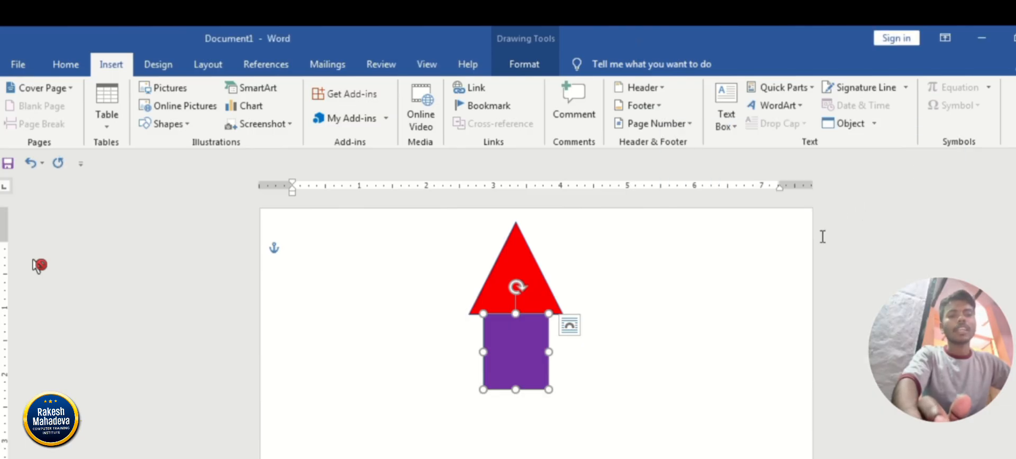
click(735, 379)
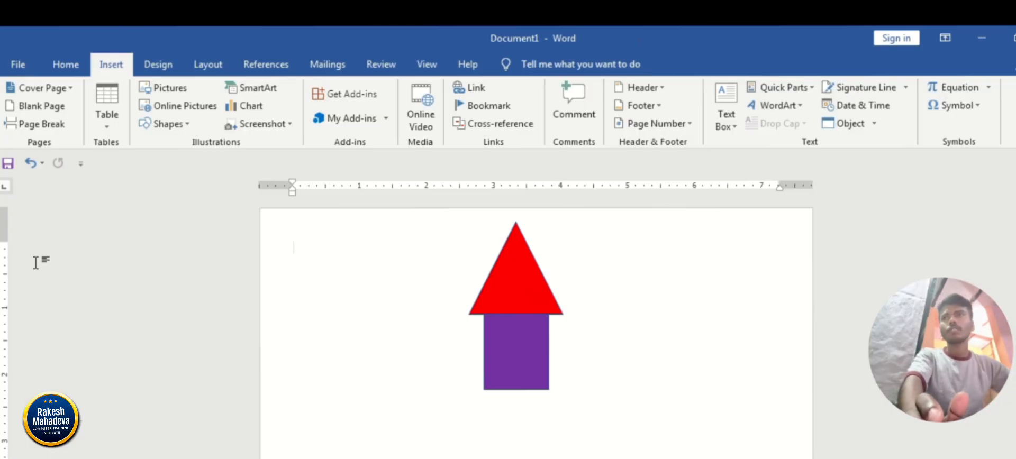
Place the cursor beneath the purple rectangle and insert a run of about 16 blank pages there.
double_click(491, 435)
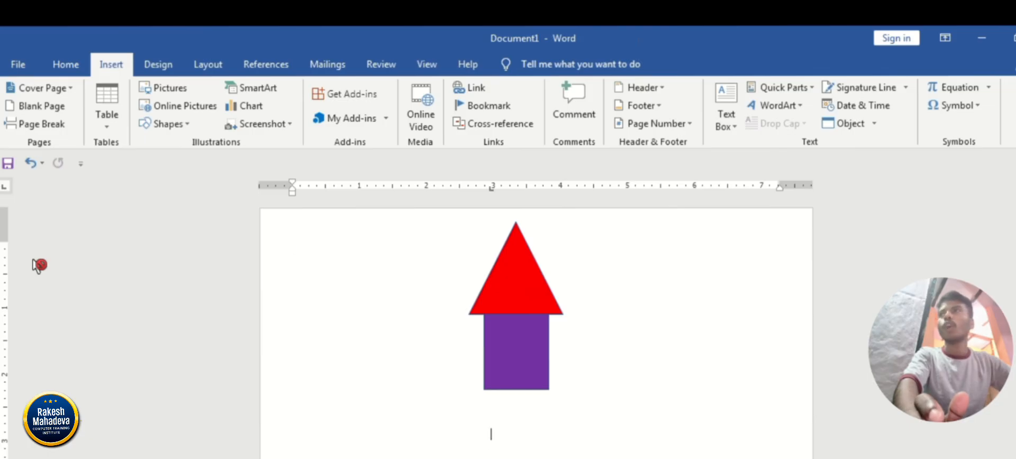
click(40, 106)
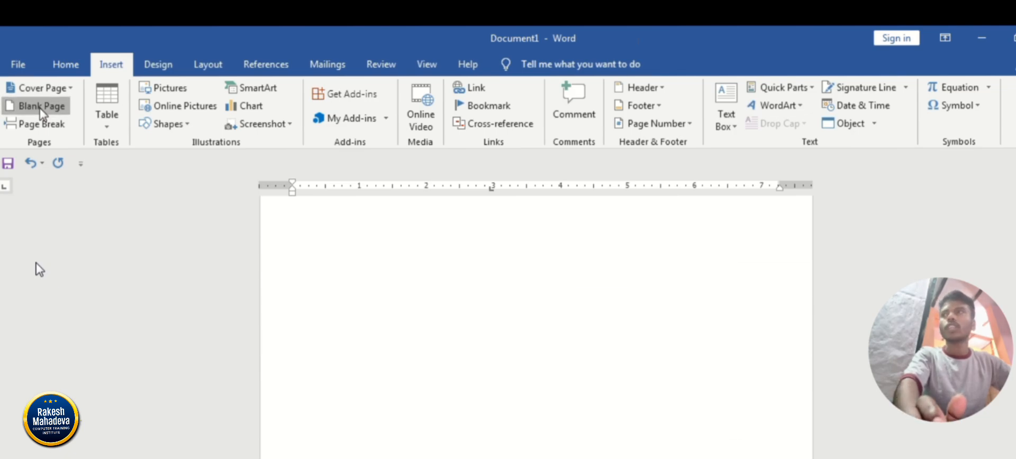
click(40, 108)
click(40, 108)
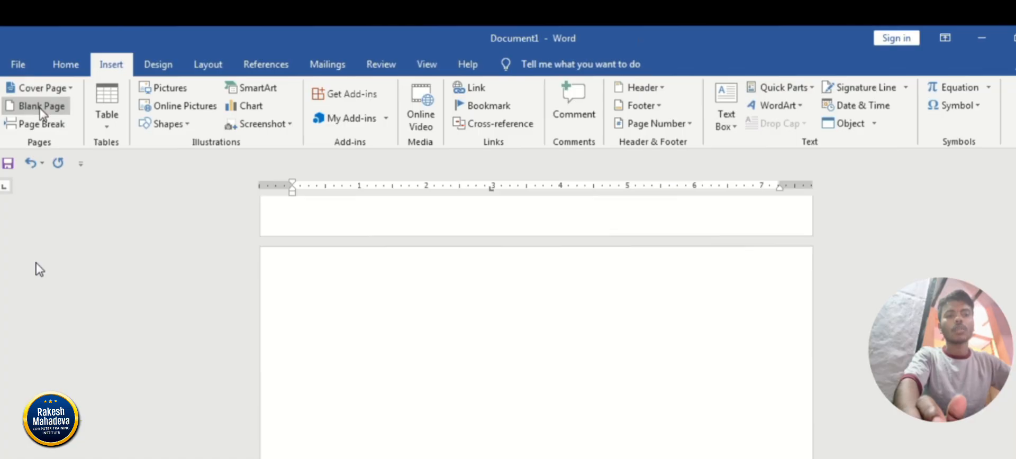
click(40, 108)
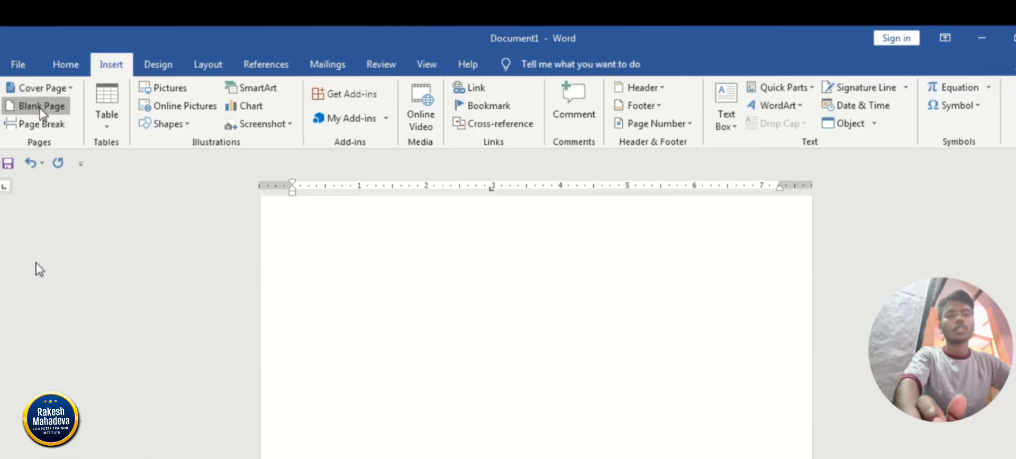
click(41, 108)
click(40, 108)
click(41, 107)
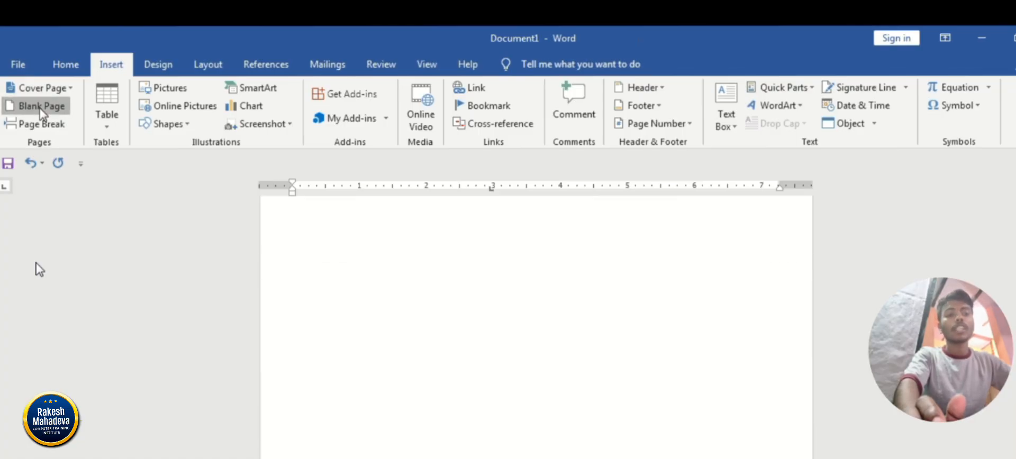
click(41, 108)
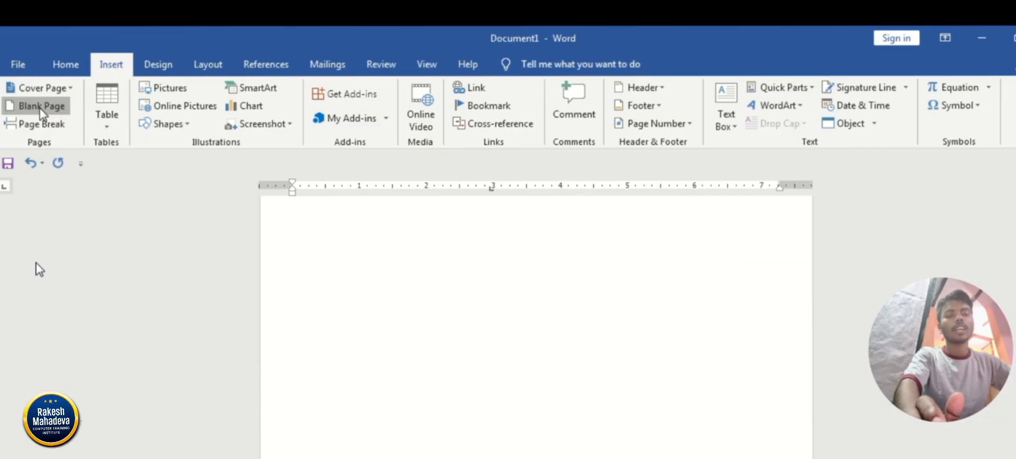
click(40, 108)
click(41, 108)
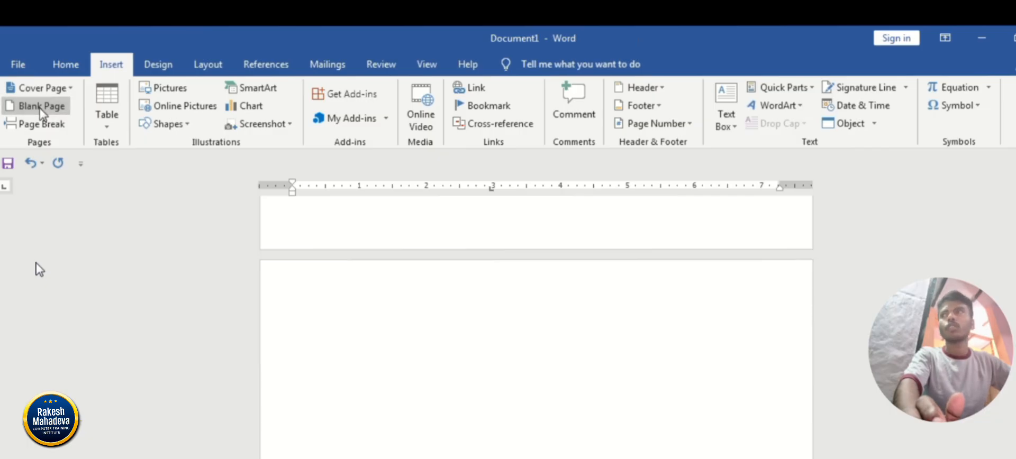
click(40, 108)
click(40, 108)
click(40, 108)
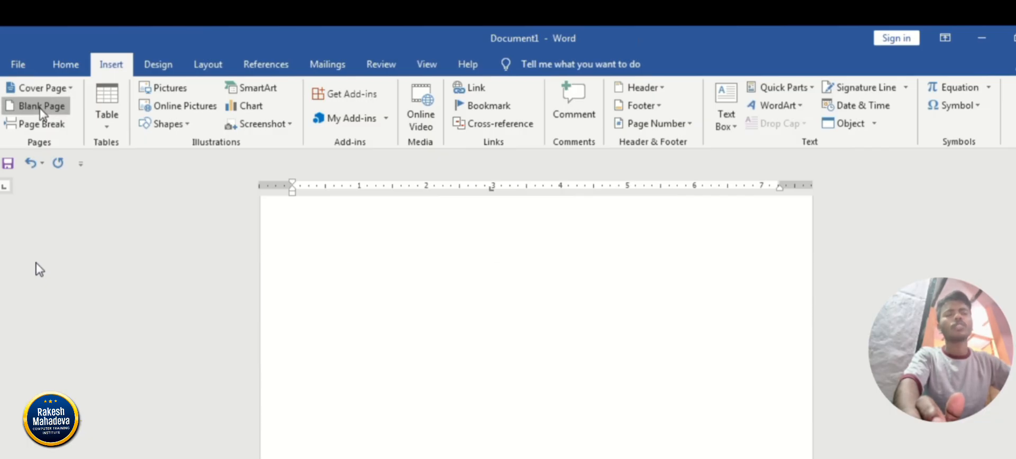
click(40, 108)
click(41, 108)
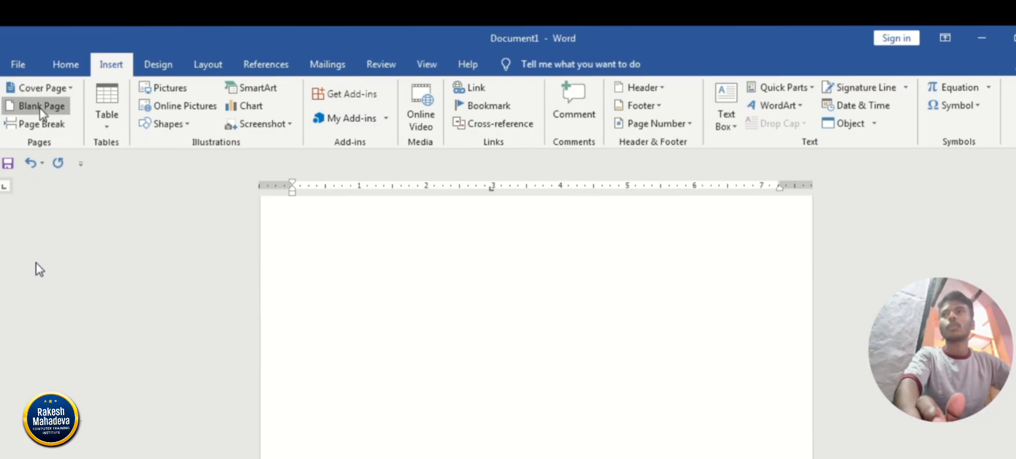
click(40, 108)
click(37, 267)
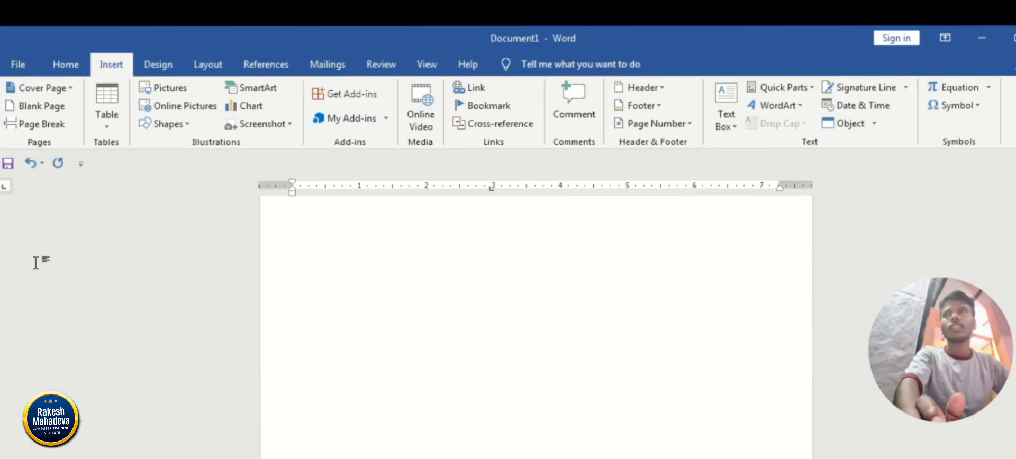
click(36, 265)
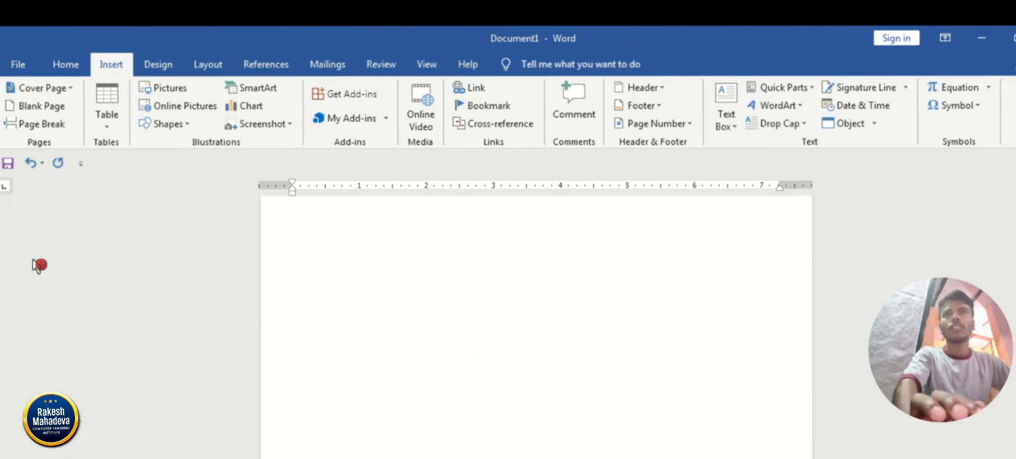
click(37, 265)
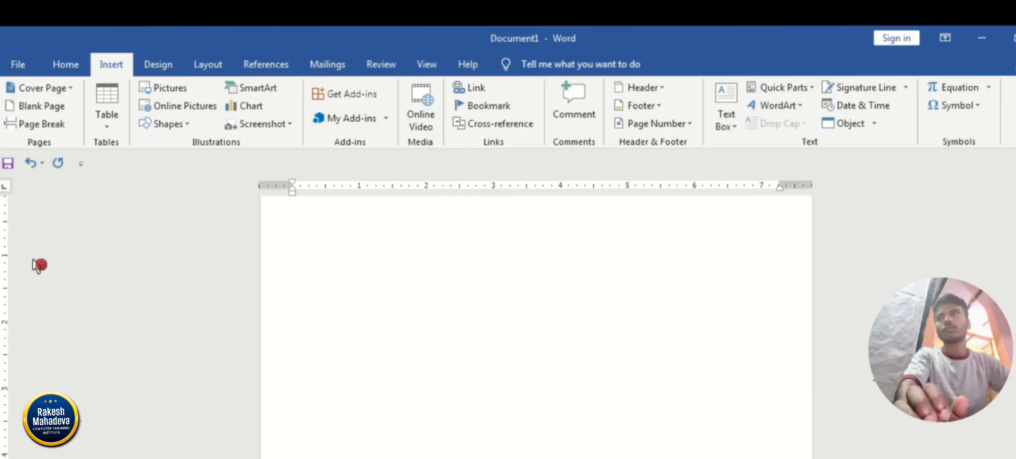
text(dddddd)
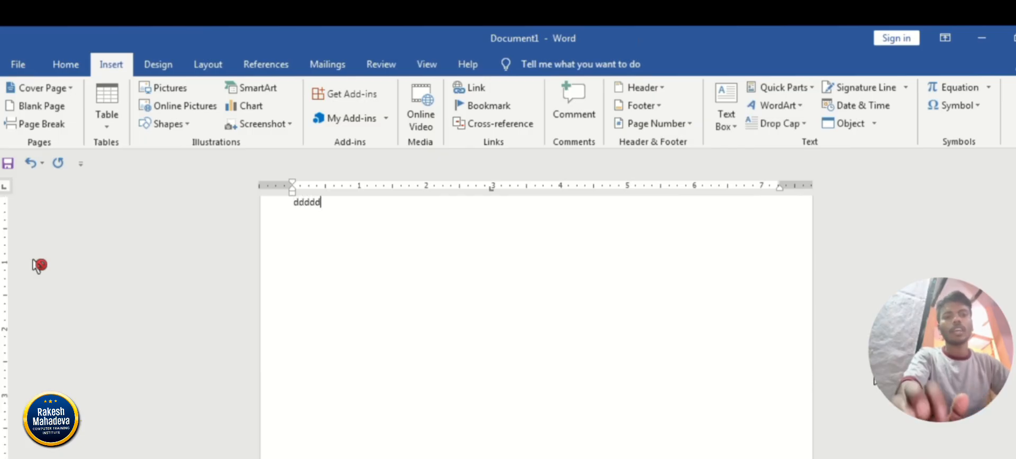
key(ctrl+a)
key(BackSpace)
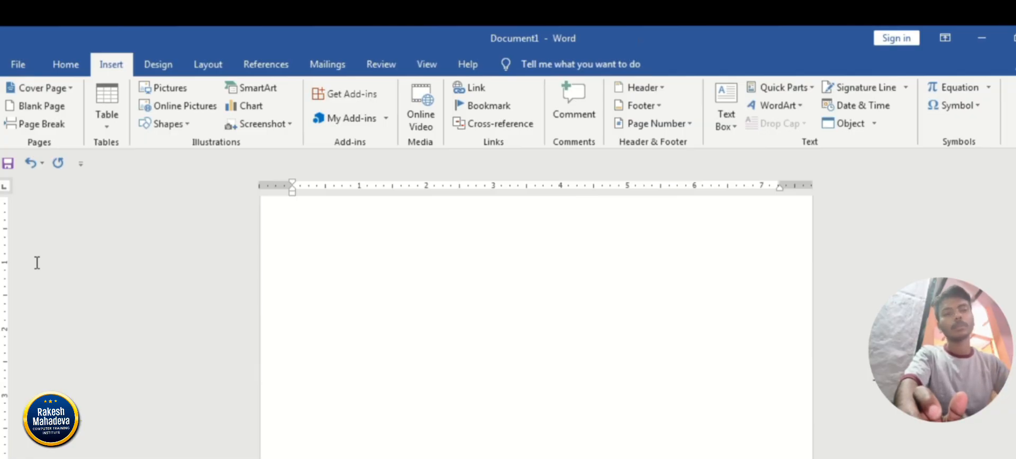
click(37, 263)
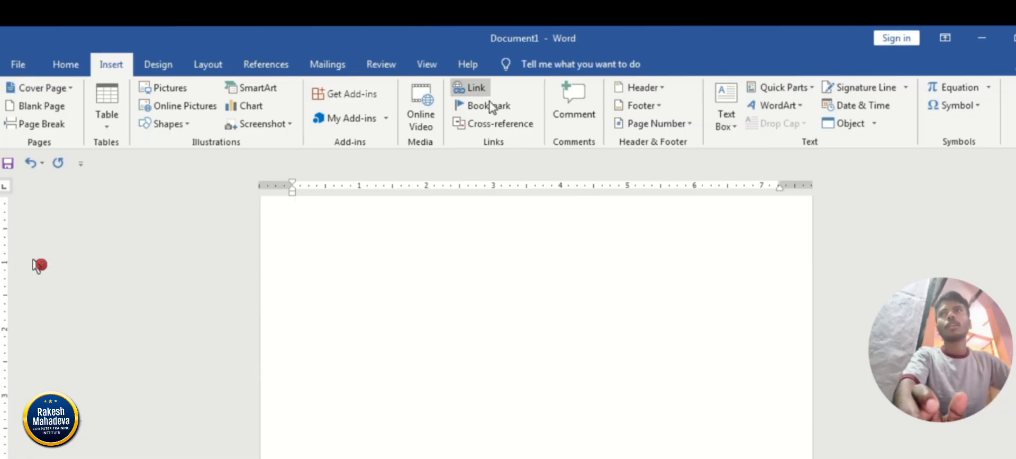
Insert a hyperlinked cross-reference to the page number of the school bookmark and follow it to the bookmarked shape.
click(522, 130)
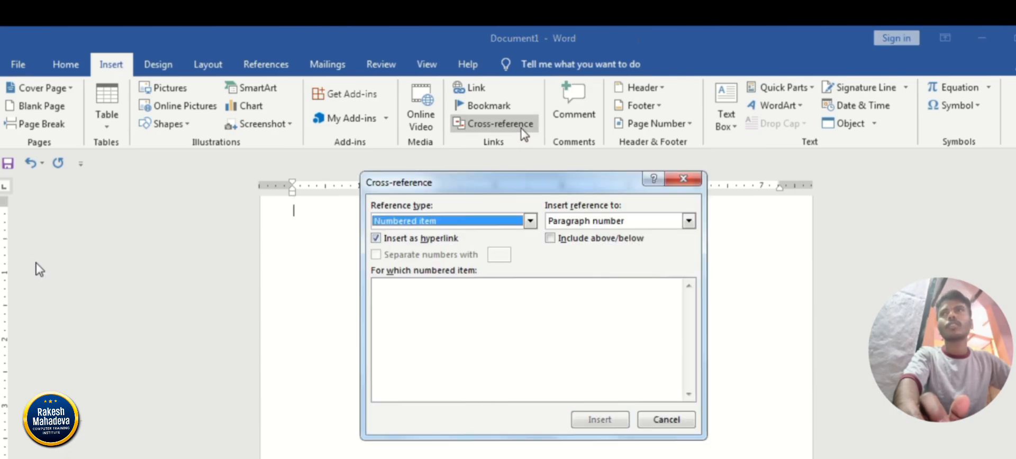
click(447, 221)
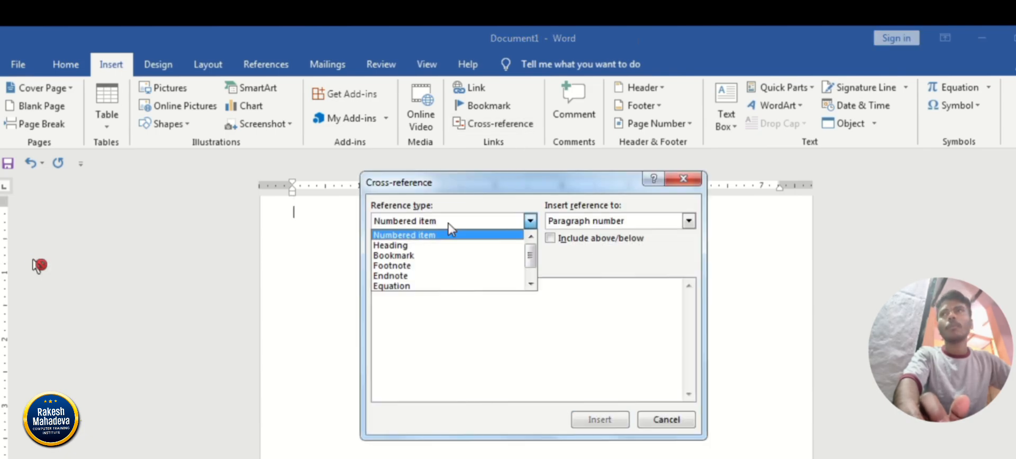
click(424, 255)
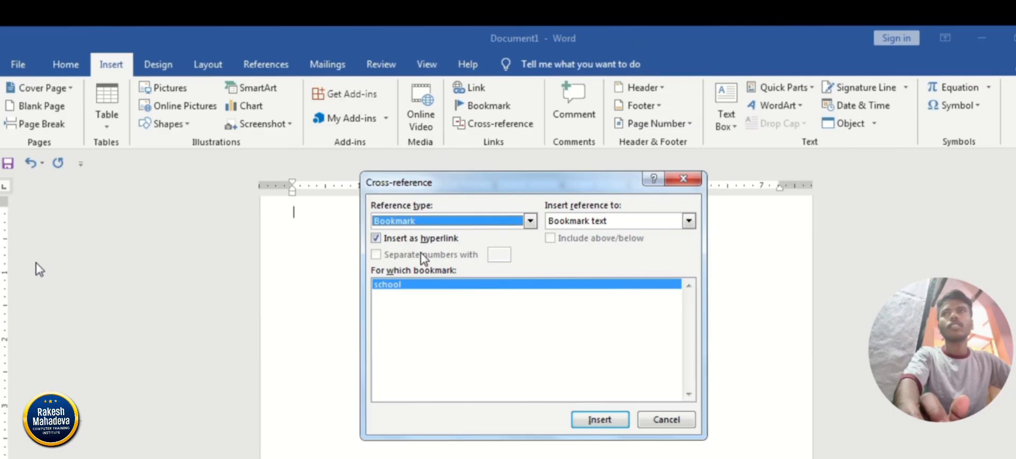
click(589, 222)
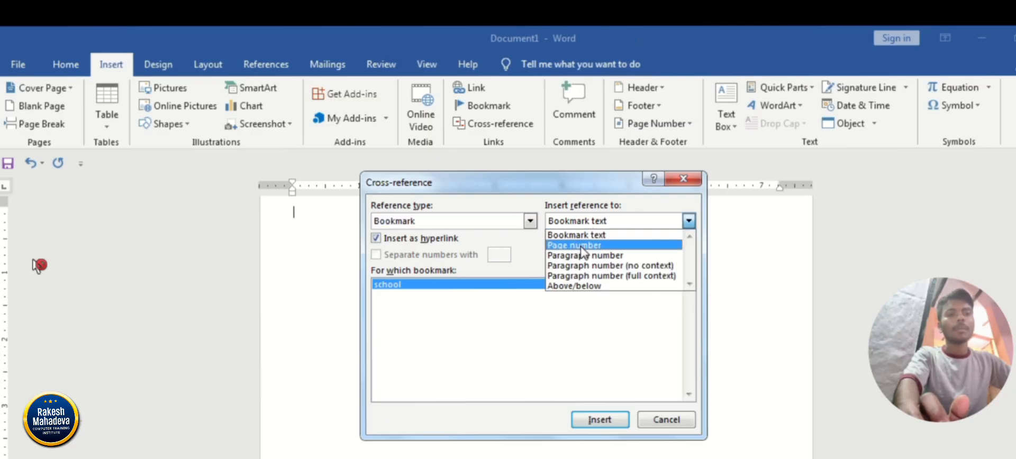
click(581, 246)
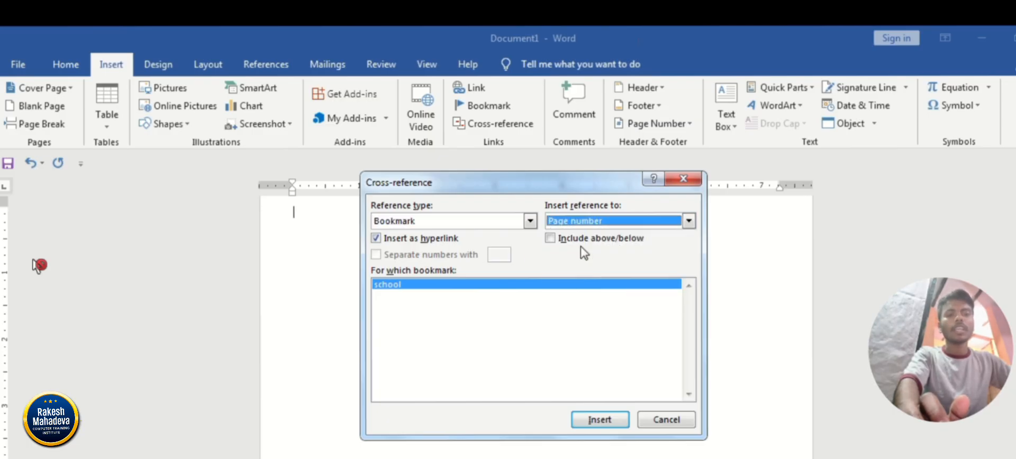
click(608, 421)
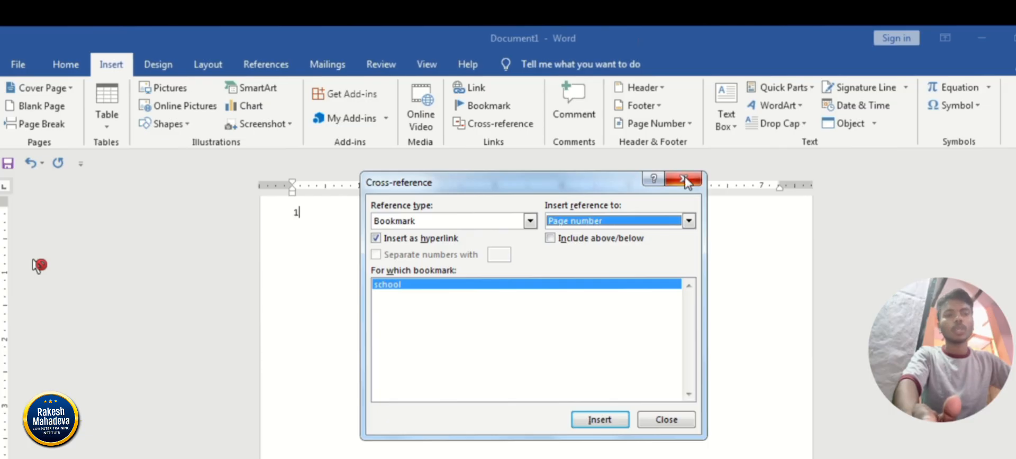
click(684, 180)
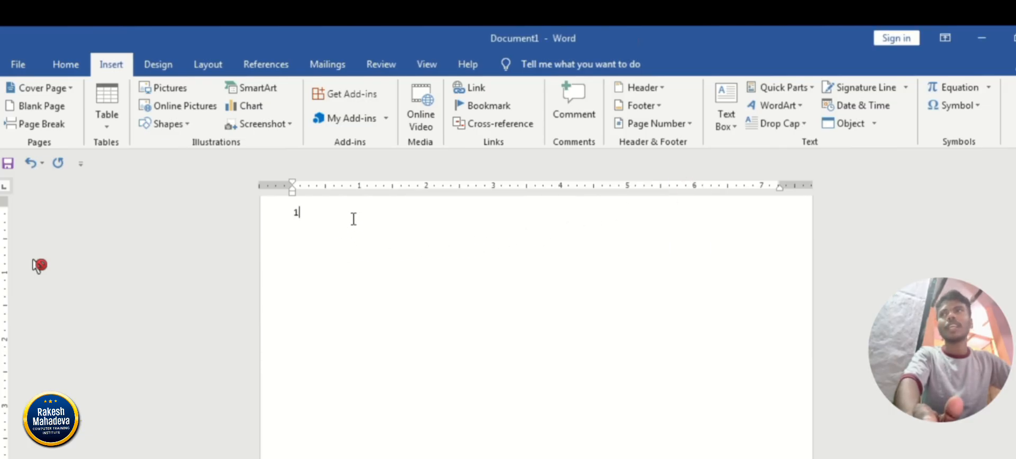
click(387, 217)
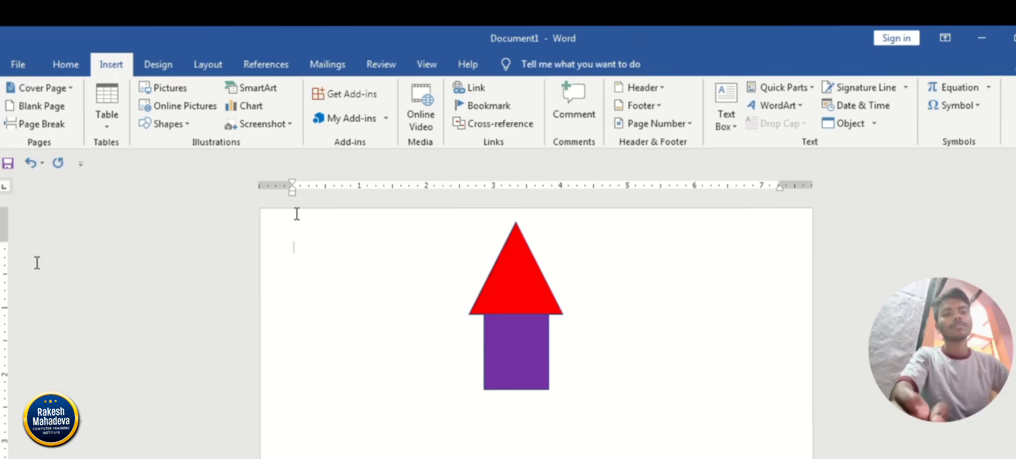
Delete the red triangle and the purple rectangle, leaving the page empty.
triple_click(37, 264)
key(Delete)
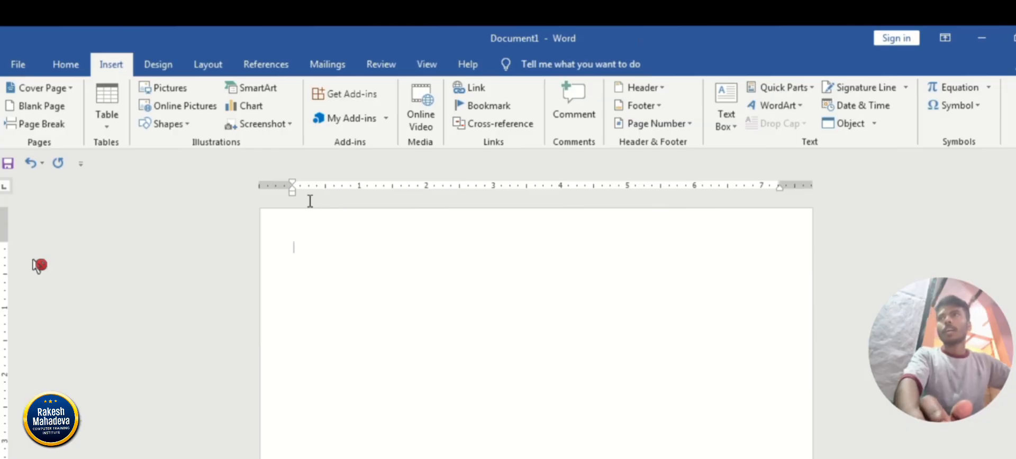
Insert a screen clipping of the desktop's Windows logo into the document and delete the clipped picture.
click(283, 131)
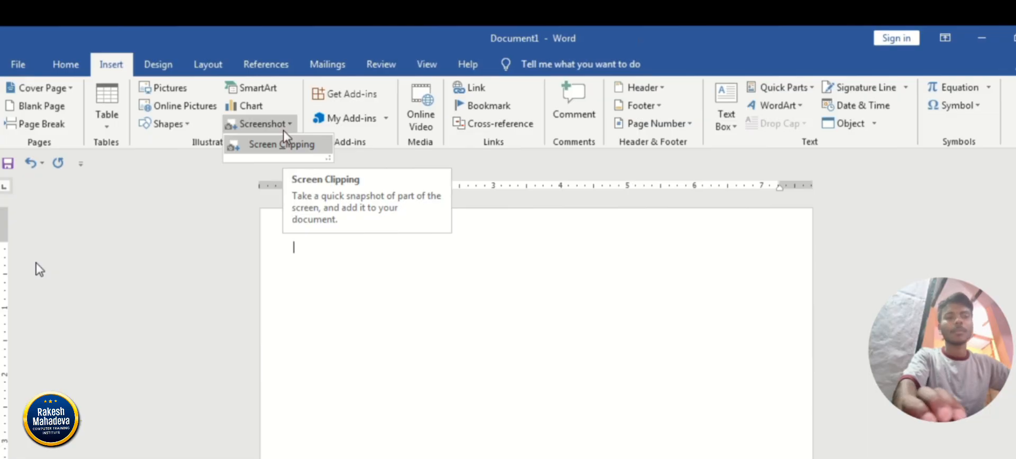
click(284, 138)
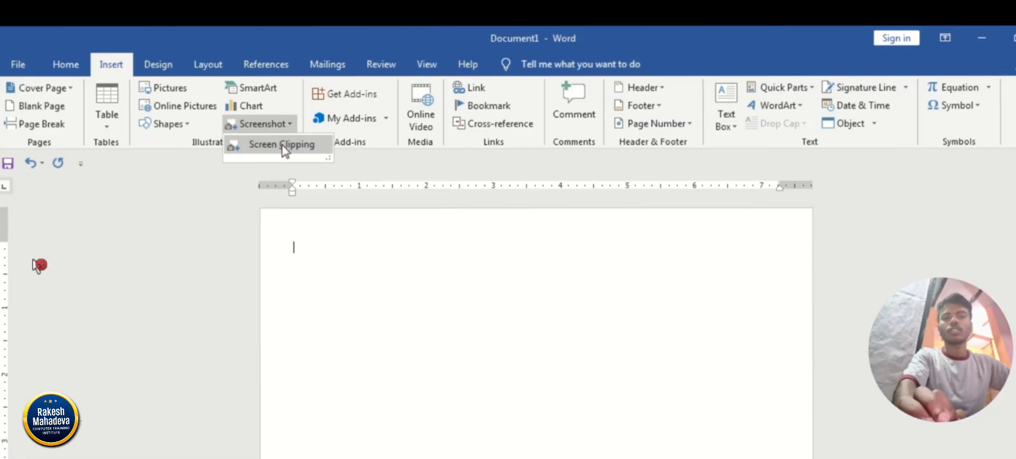
click(285, 149)
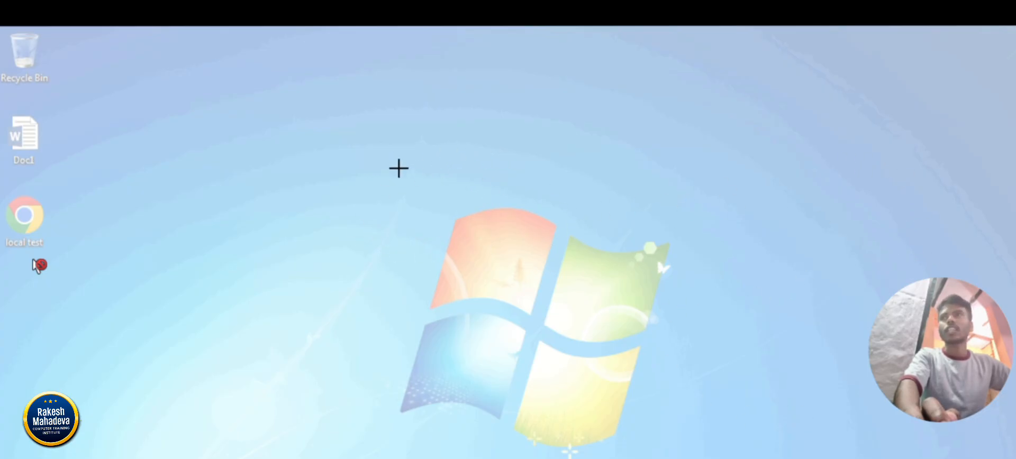
drag(397, 218, 689, 447)
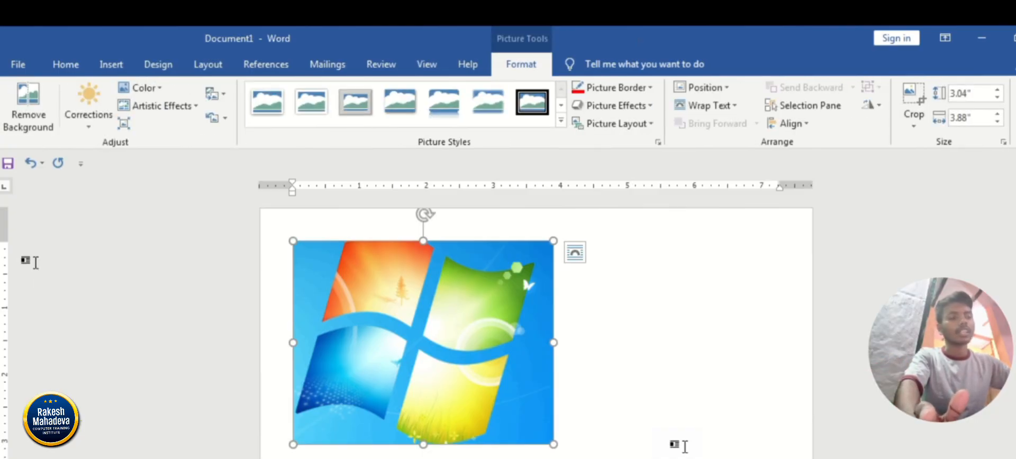
key(Delete)
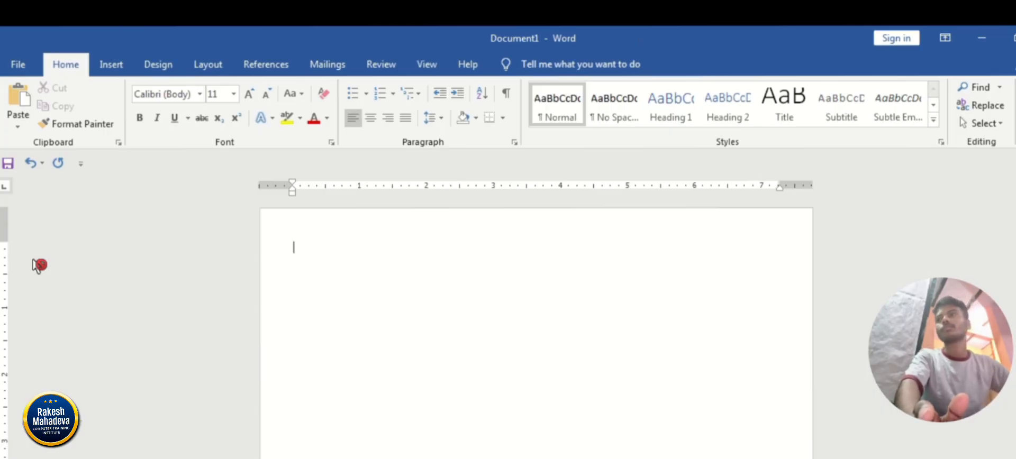
Switch to the browser, capture the open Gmail page, paste the screenshot into the Word document and delete it.
key(alt+Tab)
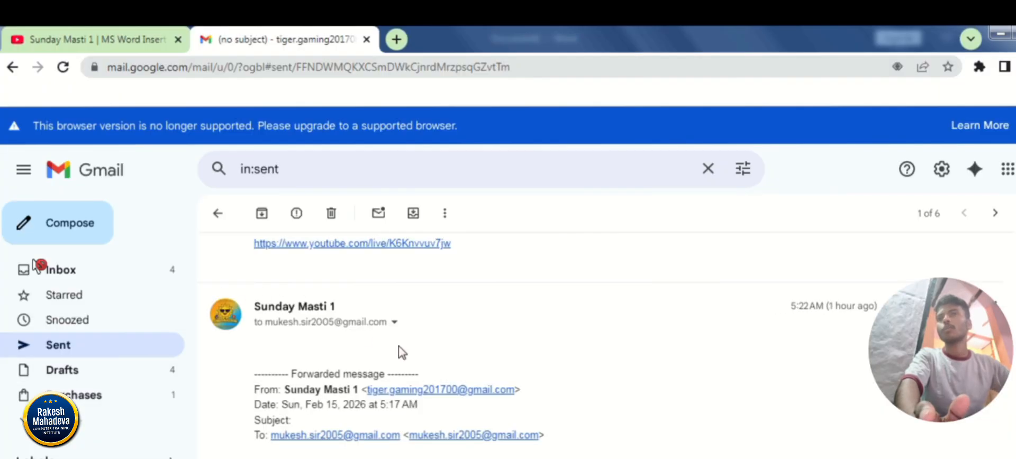
click(74, 38)
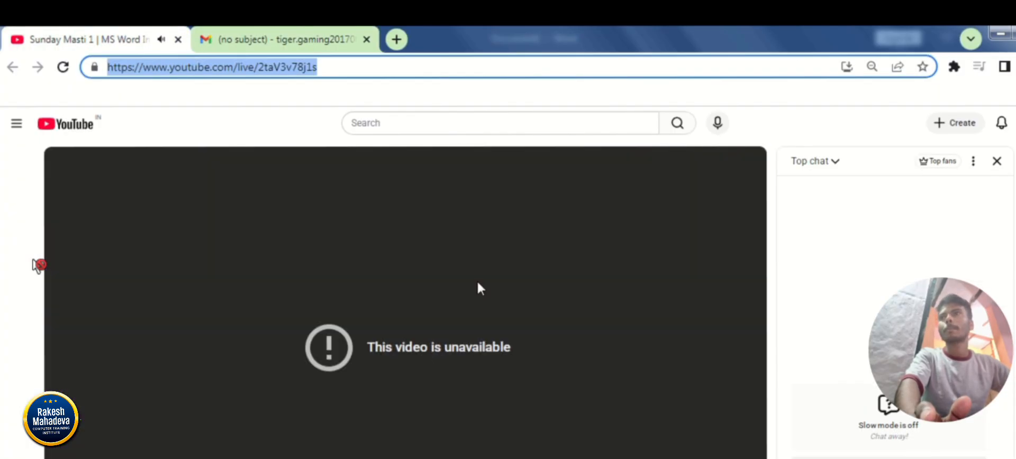
click(286, 39)
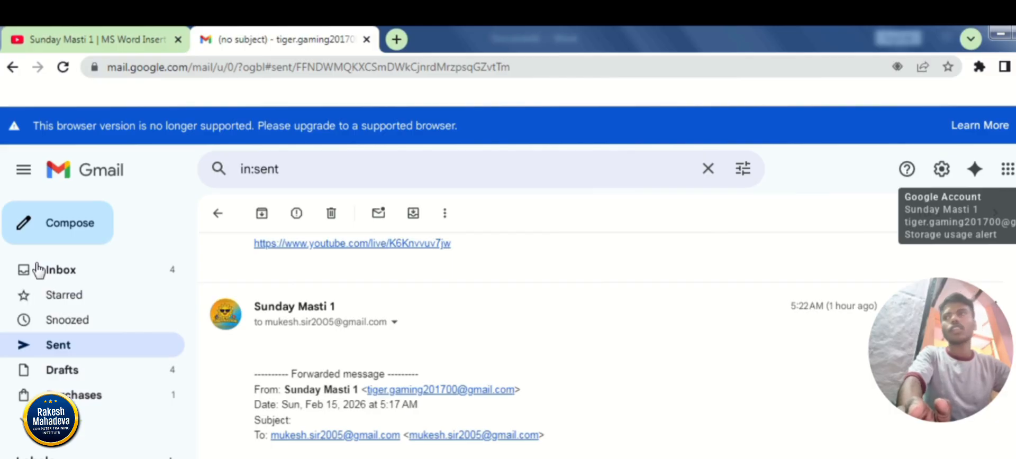
click(38, 267)
key(alt+Tab)
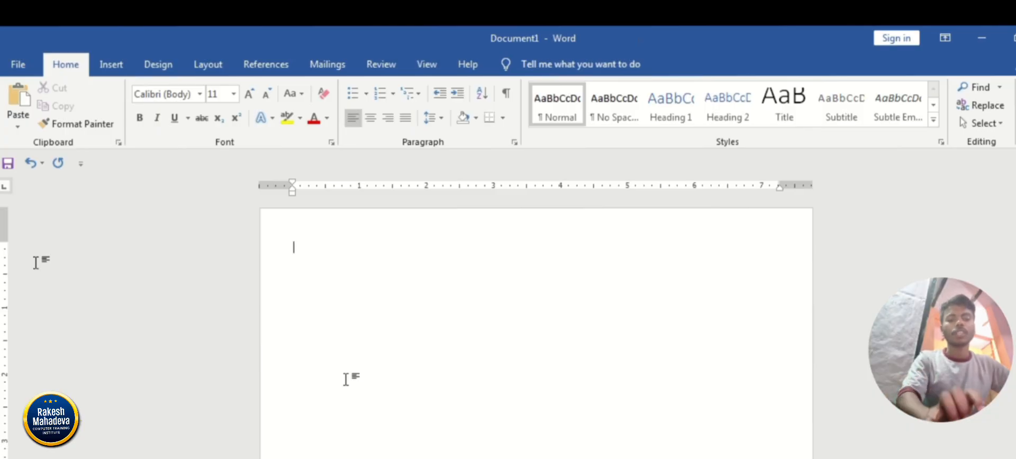
key(ctrl+v)
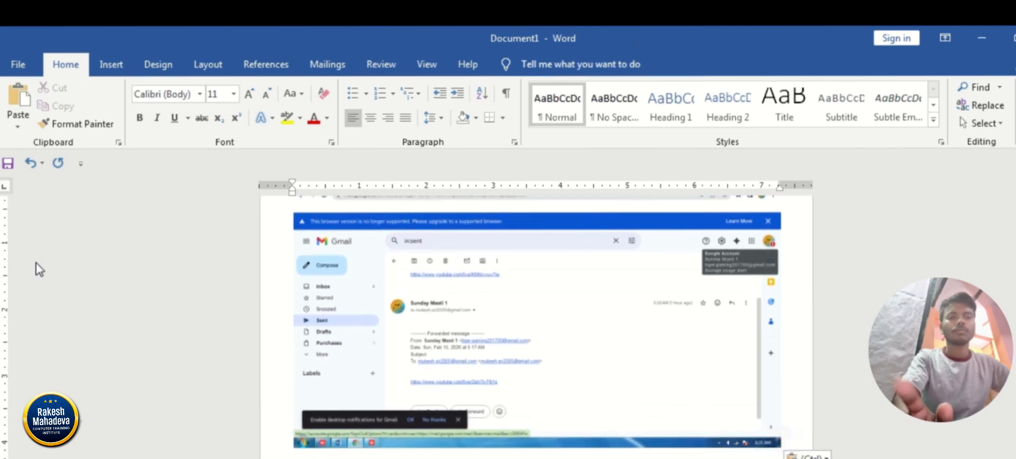
click(680, 343)
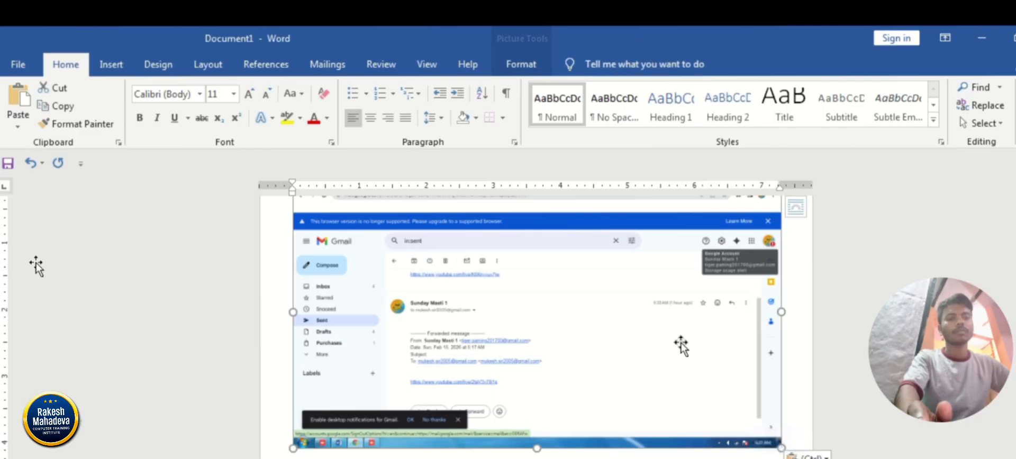
key(Delete)
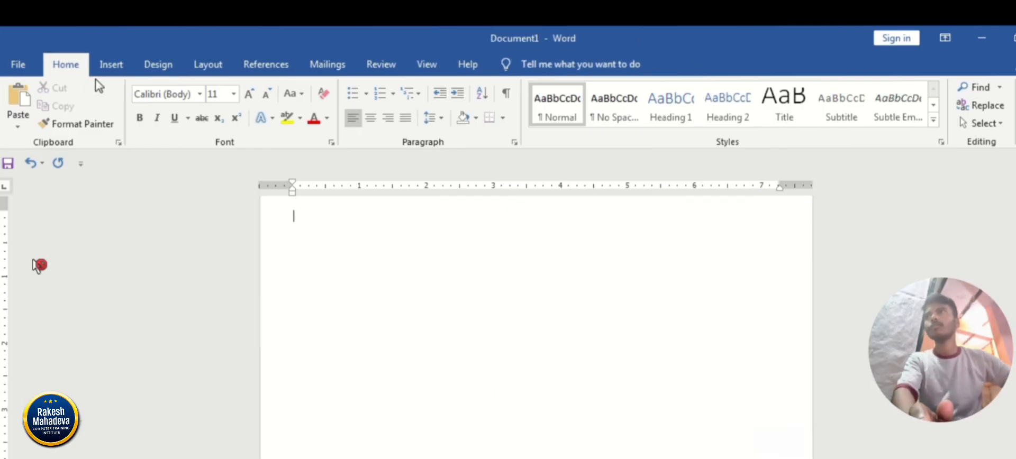
Start inserting a chart and preview the column variants, including 100% Stacked Column and 3-D Column.
click(111, 66)
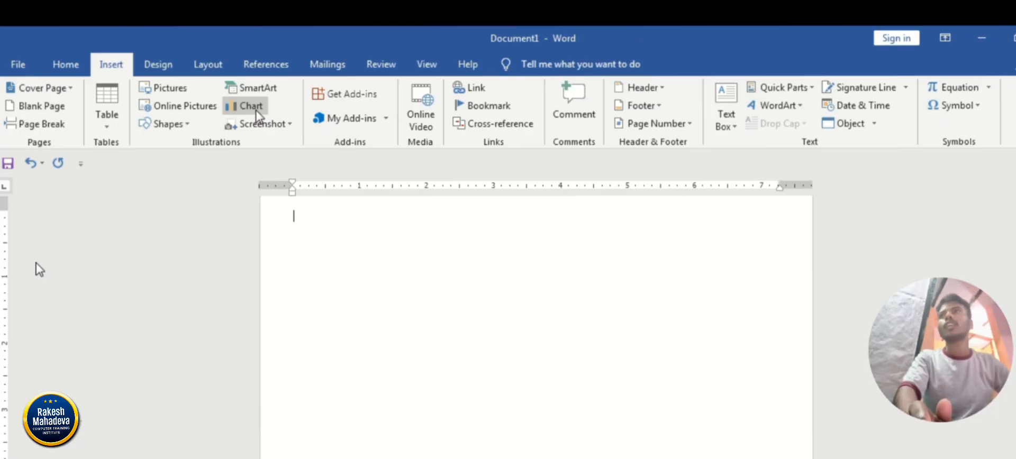
click(256, 110)
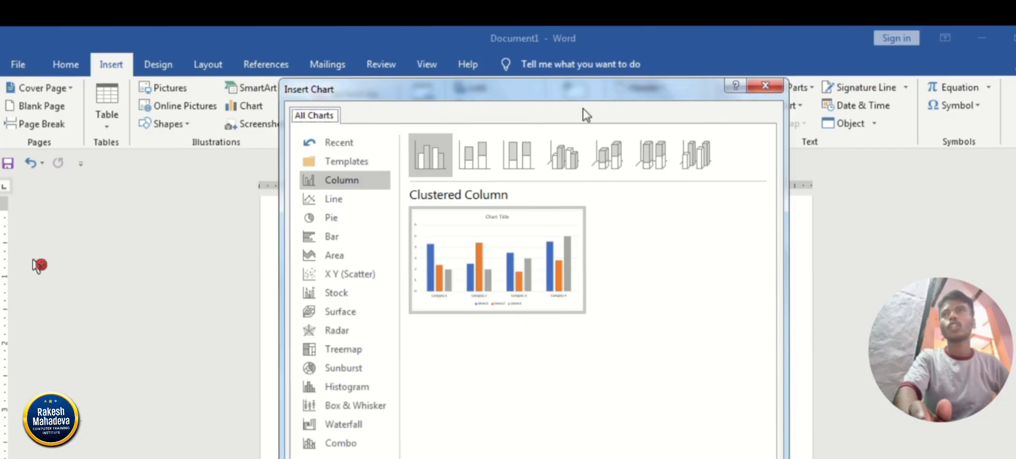
click(582, 157)
click(519, 156)
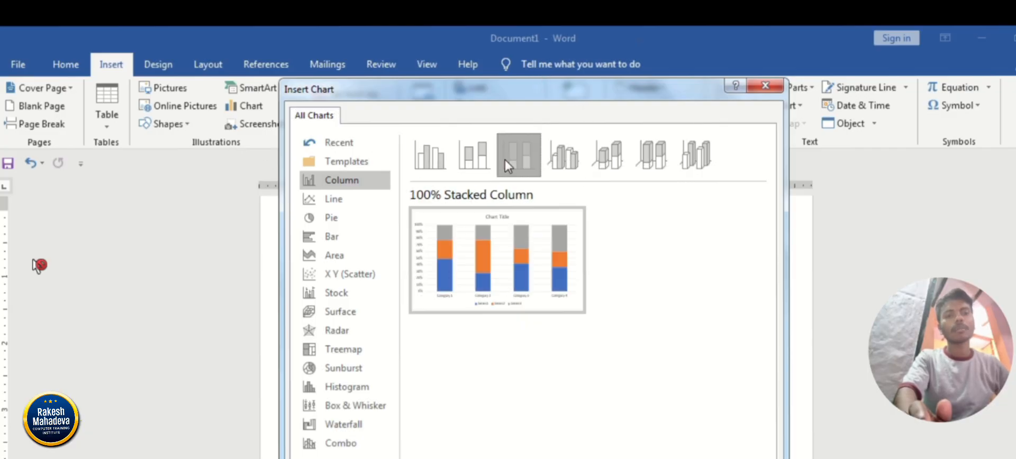
click(474, 157)
click(426, 157)
click(519, 156)
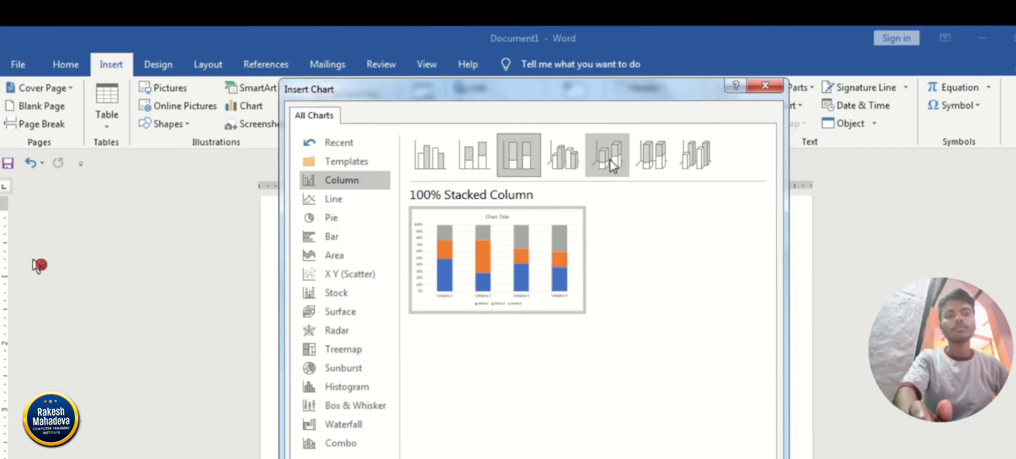
click(608, 156)
click(651, 156)
click(693, 161)
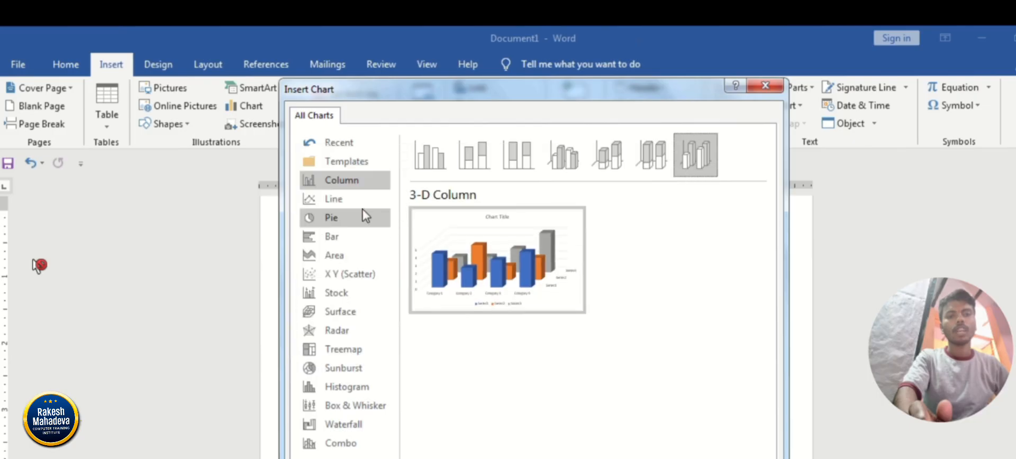
Preview the line chart variants, including Stacked Line with Markers, and the pie variants, including Bar of Pie.
click(336, 199)
click(518, 156)
click(607, 156)
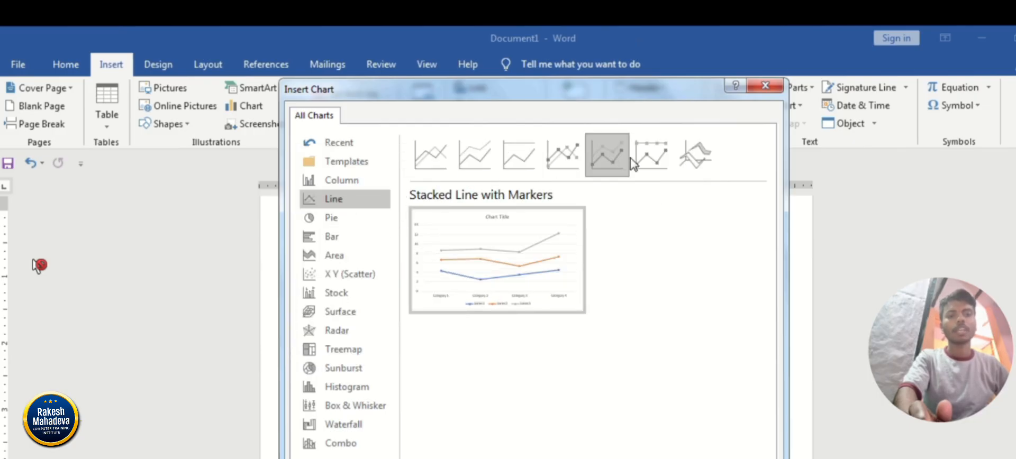
click(651, 156)
click(349, 219)
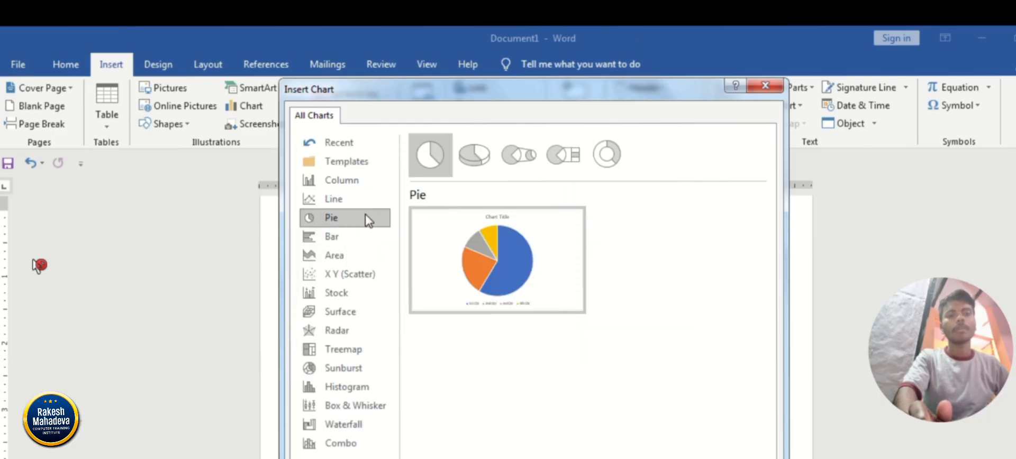
click(478, 157)
click(518, 156)
click(563, 156)
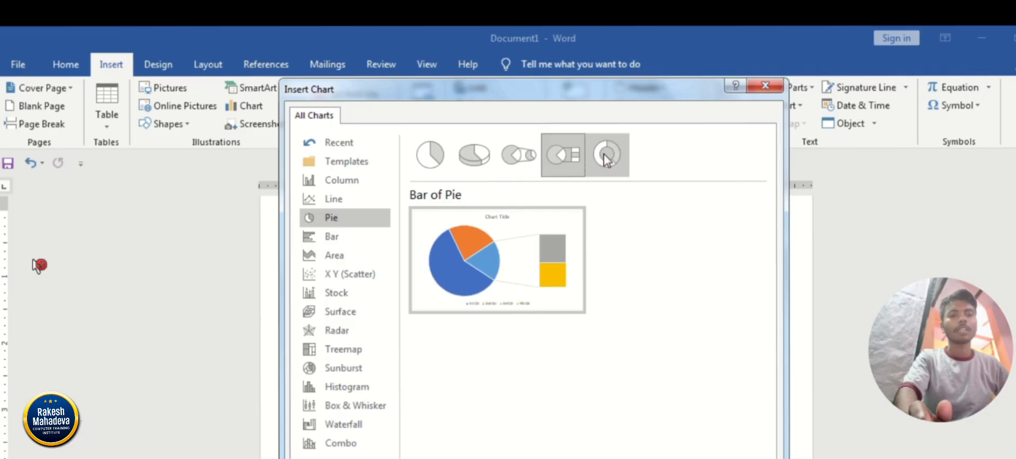
click(607, 156)
Preview the bar, area, surface, treemap, histogram and scatter chart types, and return to the column charts.
click(336, 238)
click(336, 255)
click(339, 312)
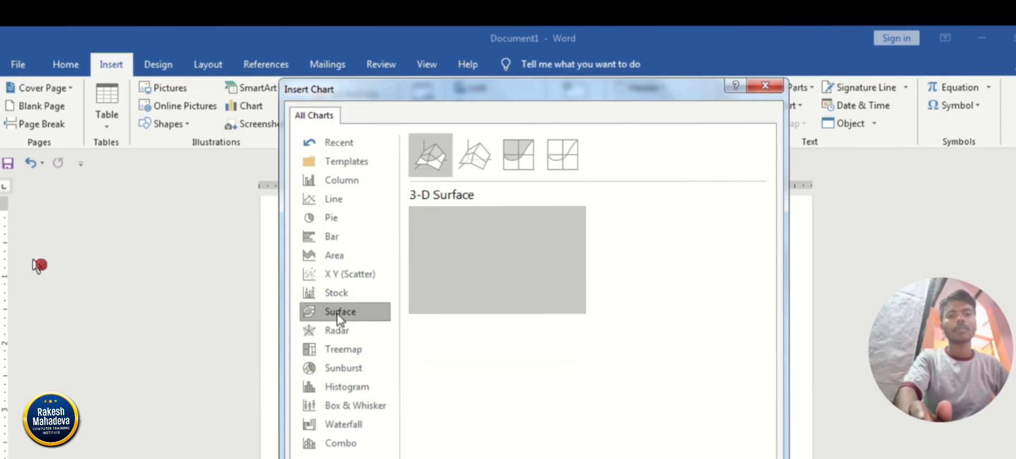
click(338, 350)
click(339, 387)
click(339, 349)
click(339, 312)
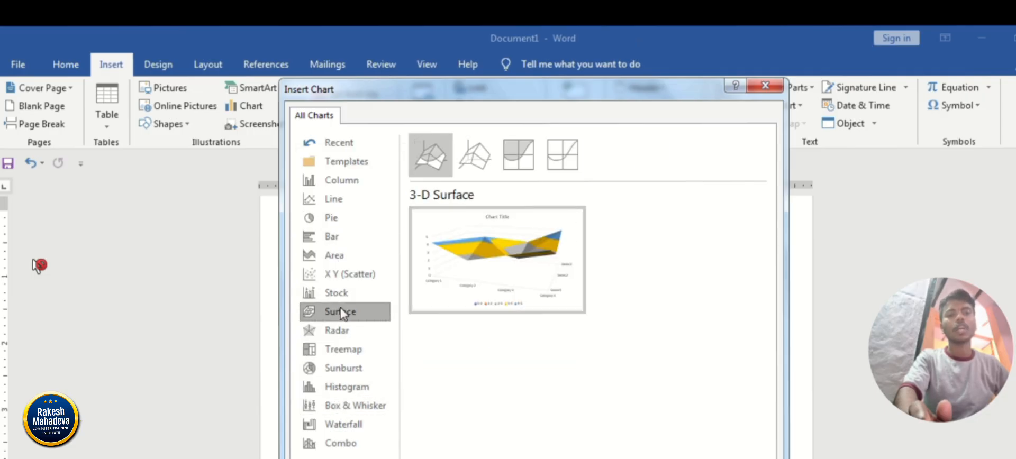
click(339, 274)
click(336, 255)
click(336, 198)
click(337, 180)
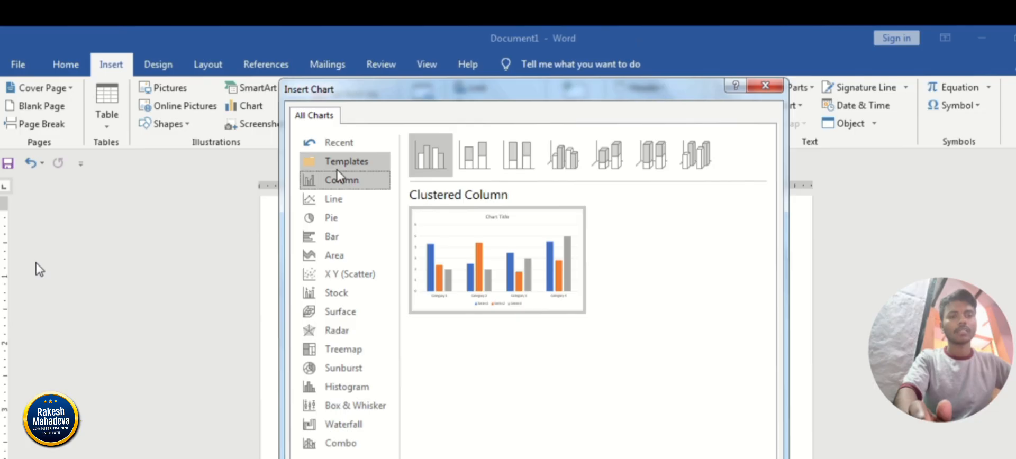
Compare the 3-D Clustered Column variant and insert a Clustered Column chart into the document.
click(563, 155)
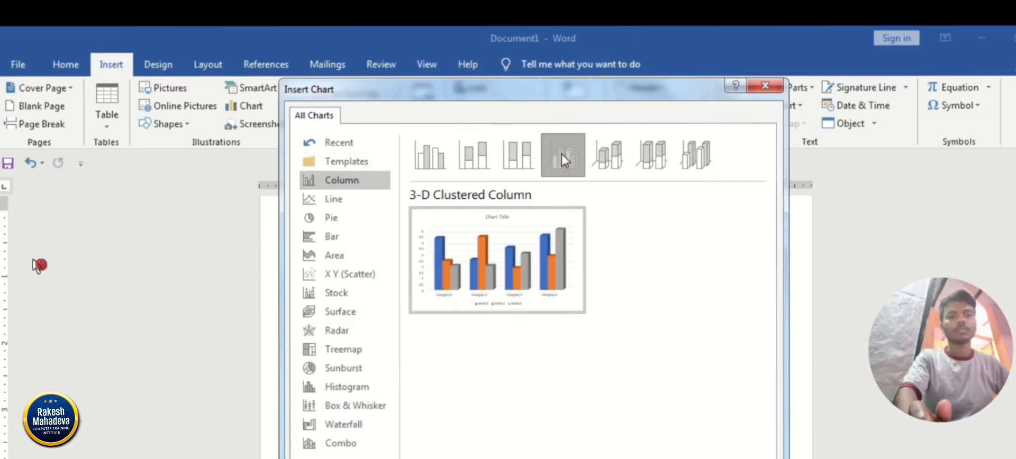
click(448, 159)
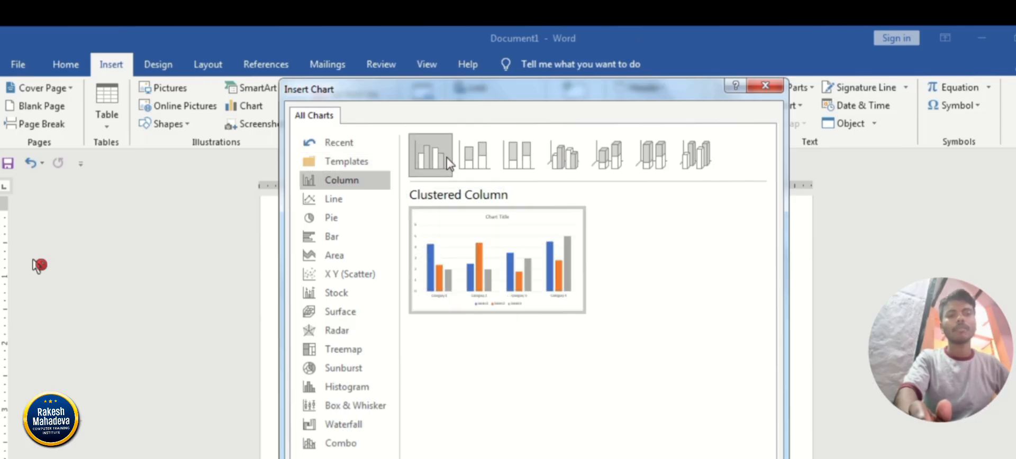
drag(521, 94, 492, 31)
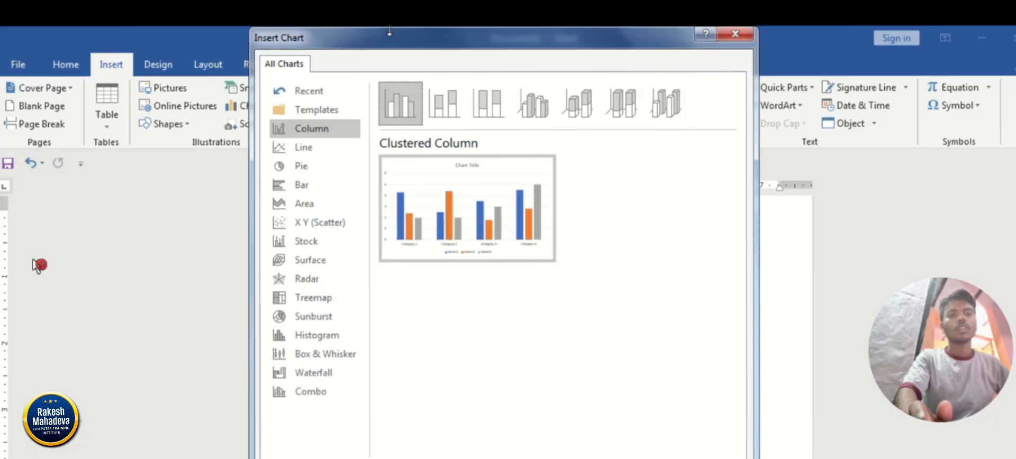
drag(252, 30, 266, 83)
drag(339, 94, 339, 33)
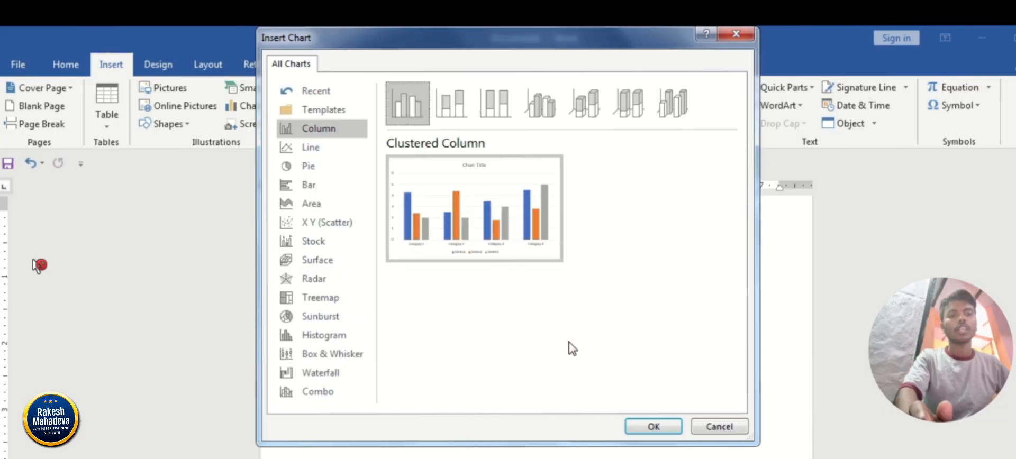
click(655, 429)
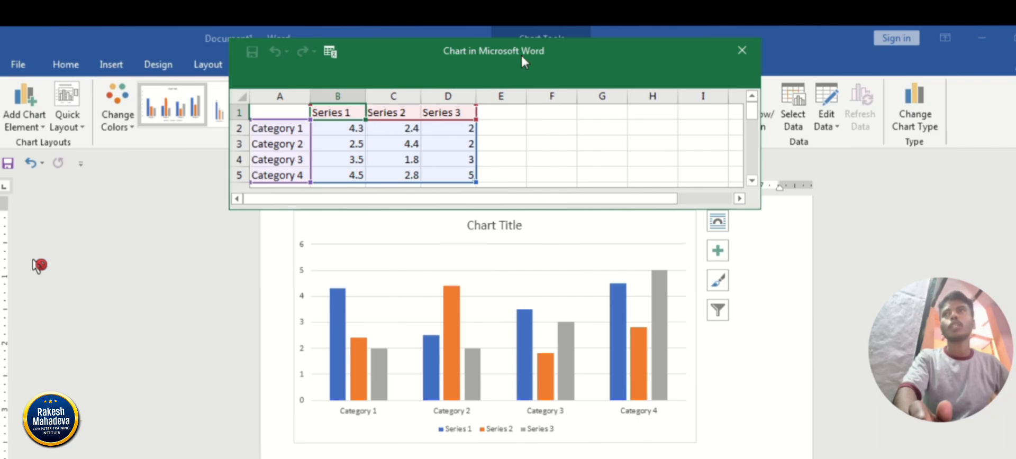
Move the chart's data sheet clear of the chart and rename the three series Mobile, Tv and keyboard.
drag(522, 59, 871, 42)
click(642, 118)
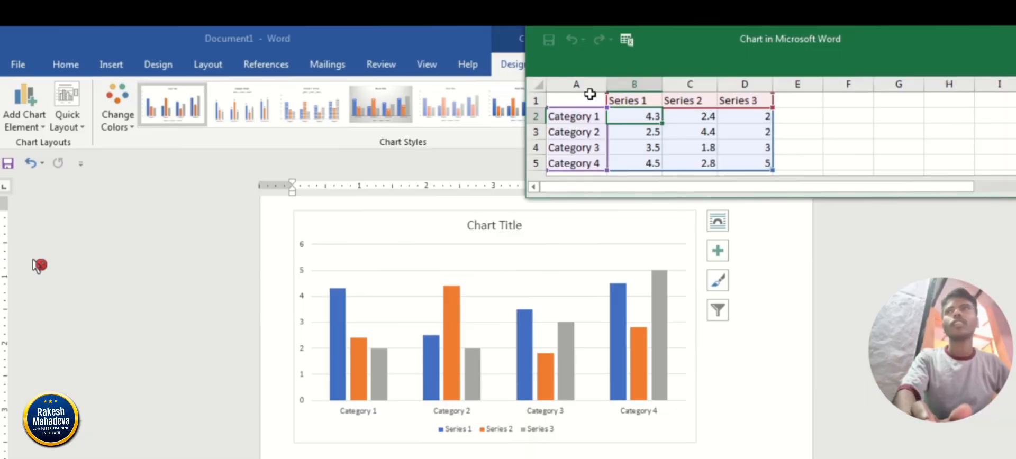
click(626, 102)
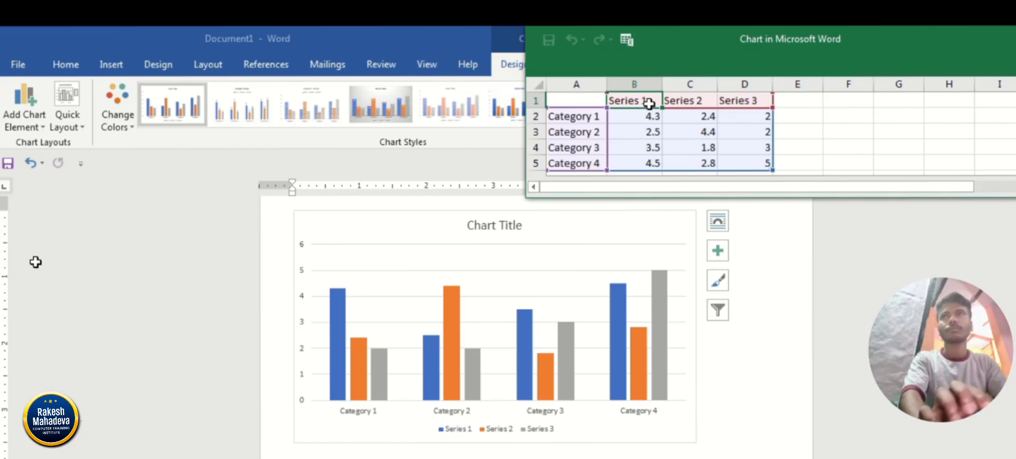
text(Mobile)
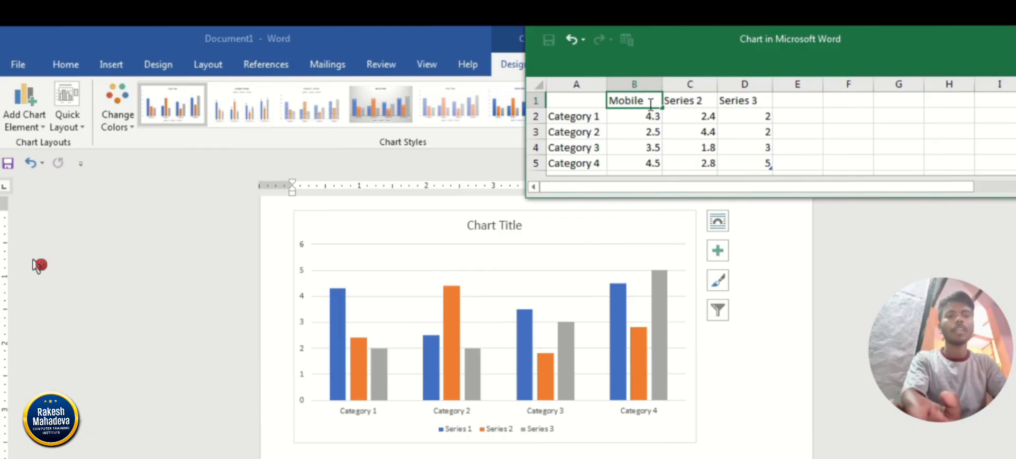
key(Tab)
text(Tv)
key(Tab)
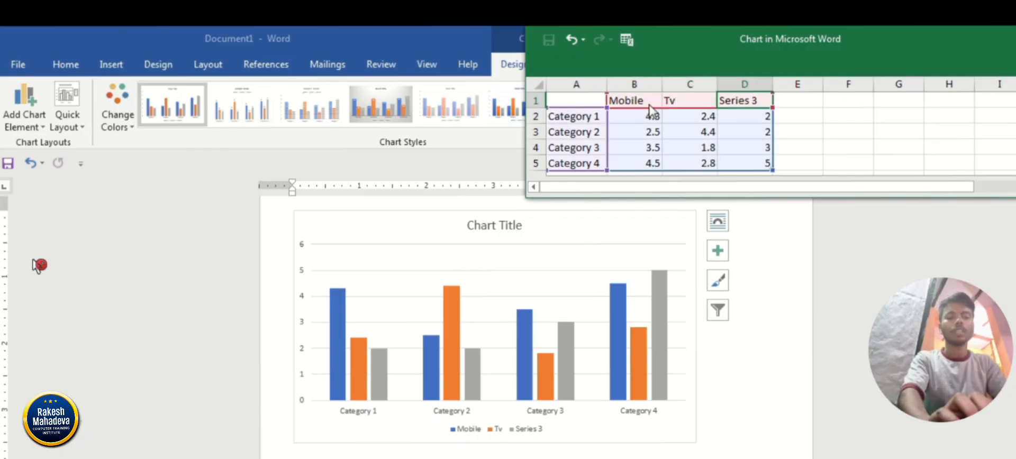
text(keyboard)
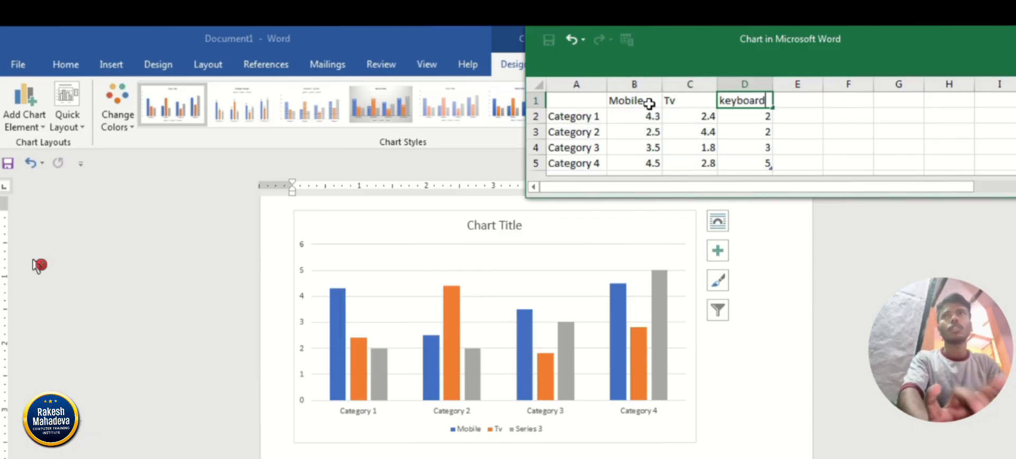
key(shift+Tab)
key(Left)
key(Left)
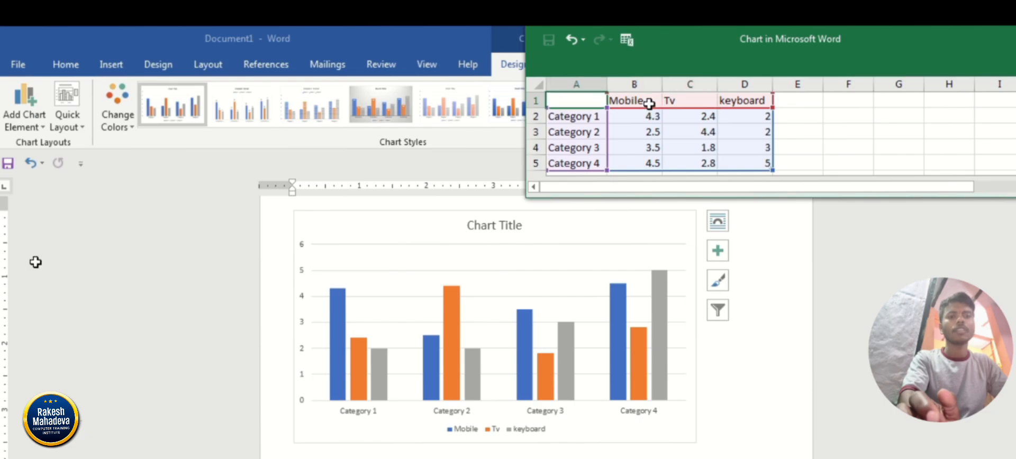
Replace the Category 1 and Category 2 labels in the chart data with two people's first names.
key(Down)
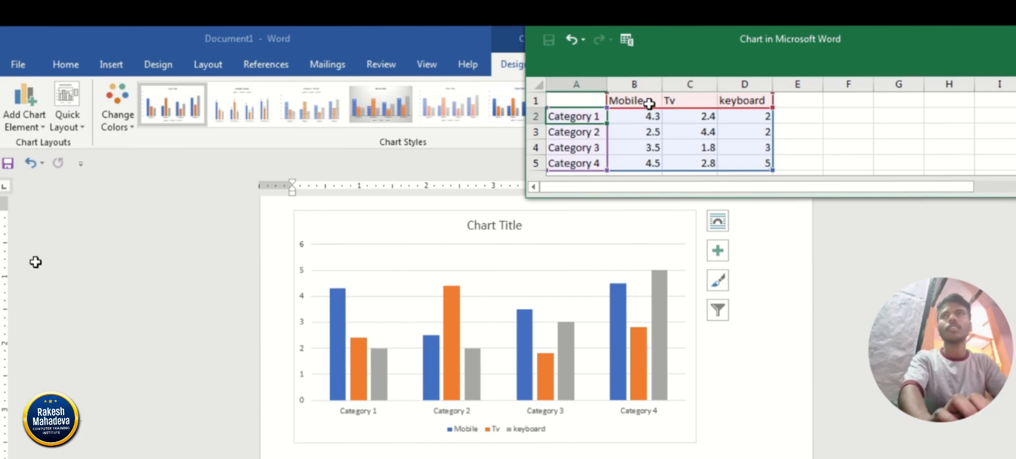
text(Imrna)
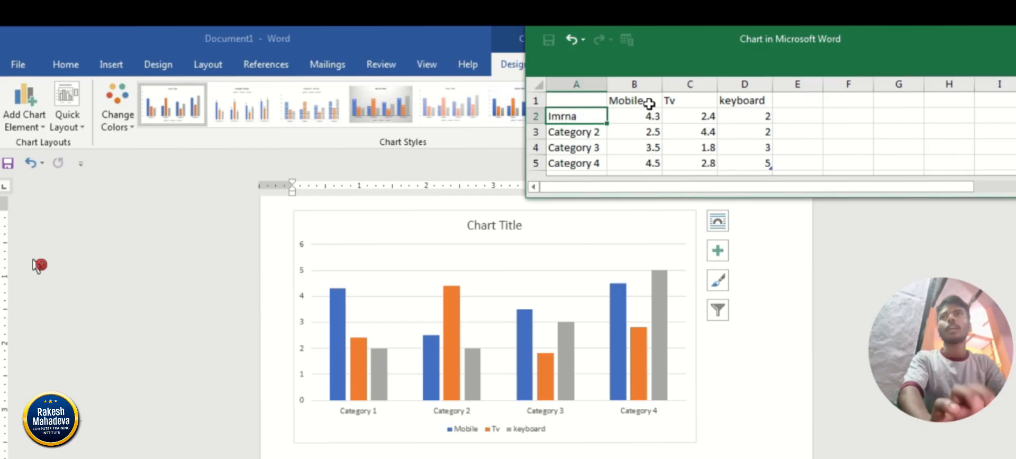
key(Return)
key(Up)
text(Imran)
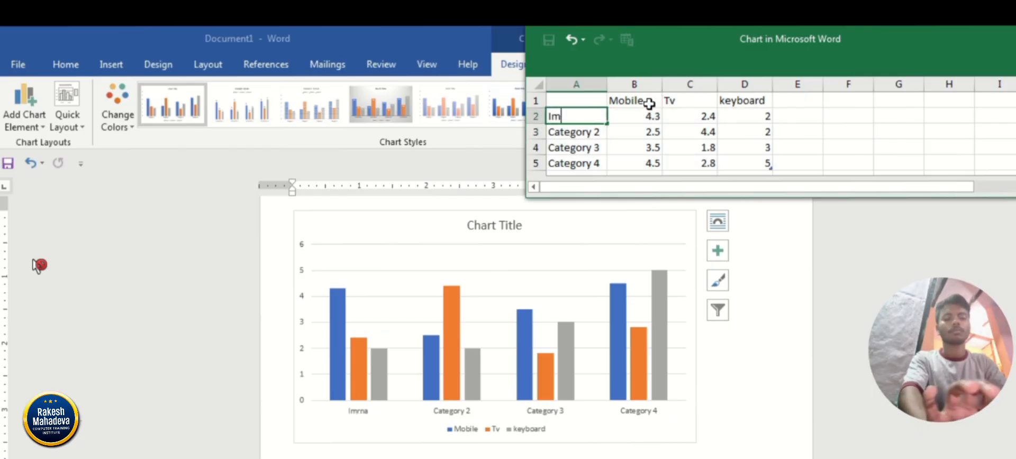
key(Return)
text(Vivek)
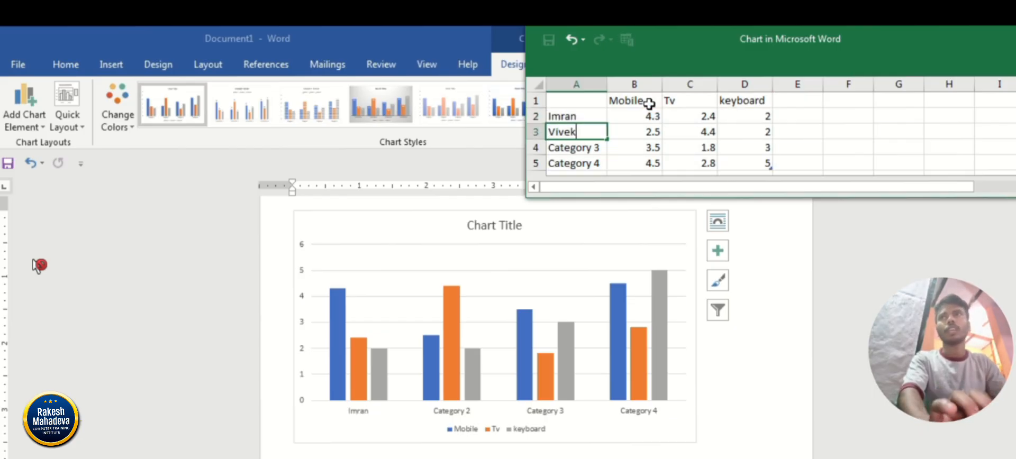
key(Return)
Replace the Category 3 and Category 4 labels with first names and add a fifth person's name in the row below.
text(Laxm)
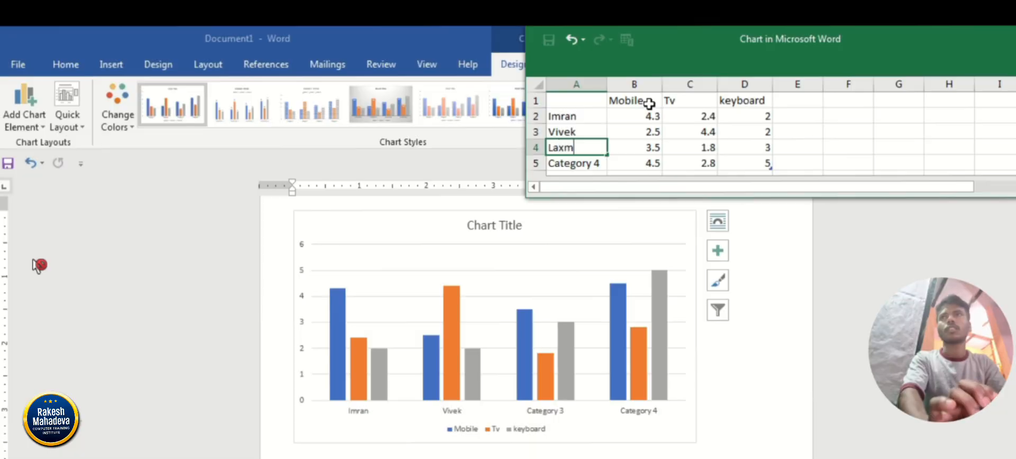
text(an)
key(Return)
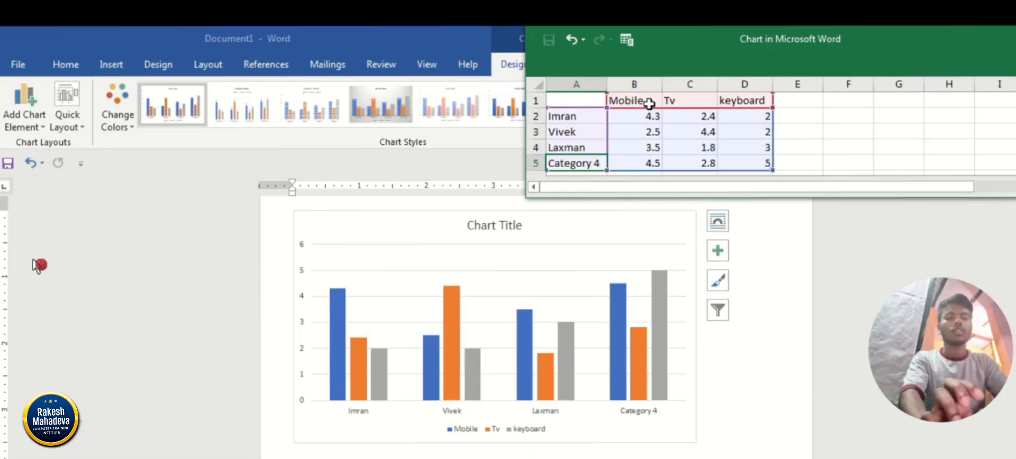
text(Pawan)
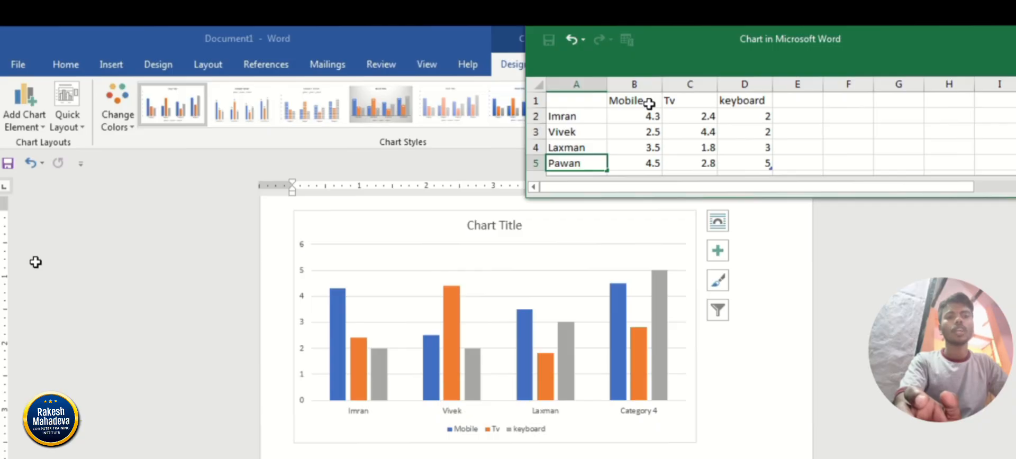
key(Return)
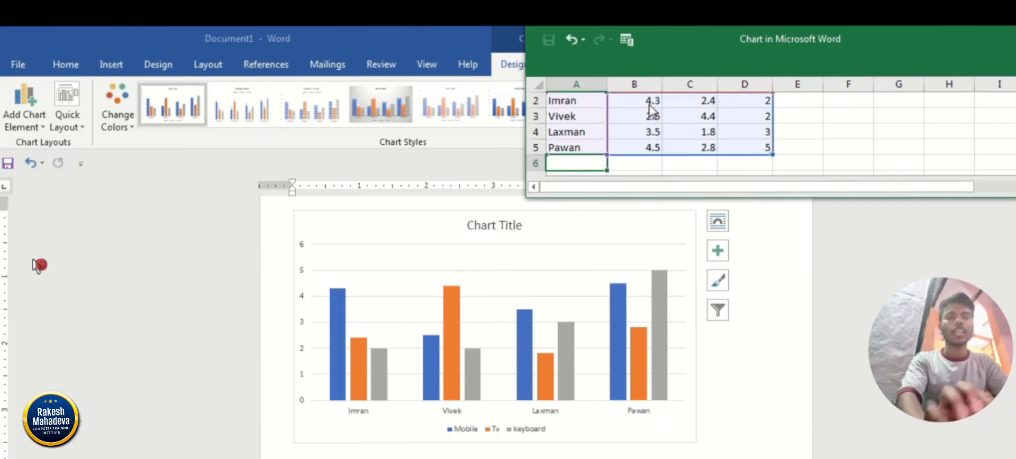
text(Hemant)
key(Up)
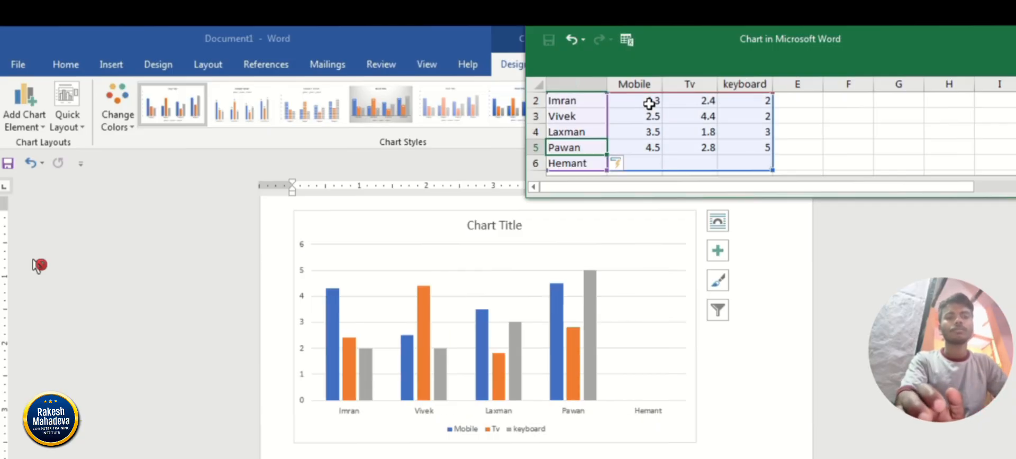
Set the first person's values to 2000 for Mobile, 3500 for Tv and 4002 for keyboard.
key(Up)
key(Up)
key(Up)
key(Up)
key(Right)
key(Right)
key(Down)
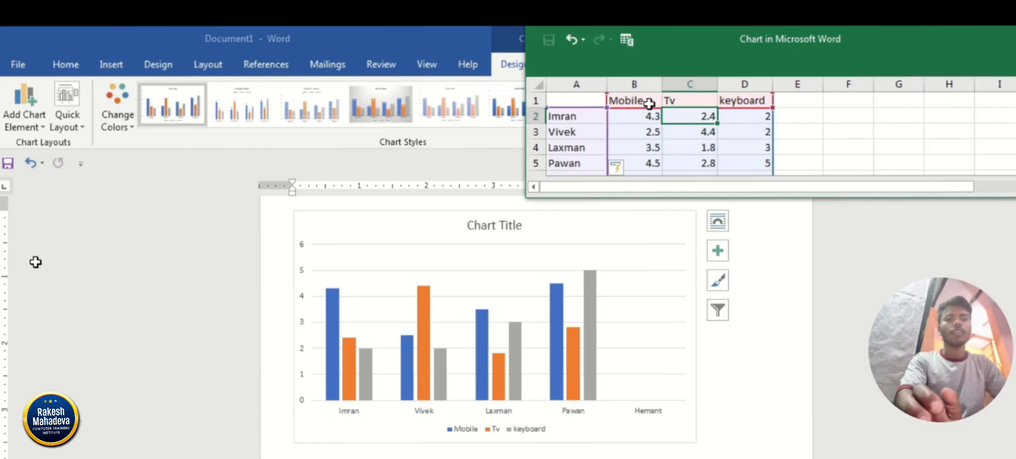
key(Left)
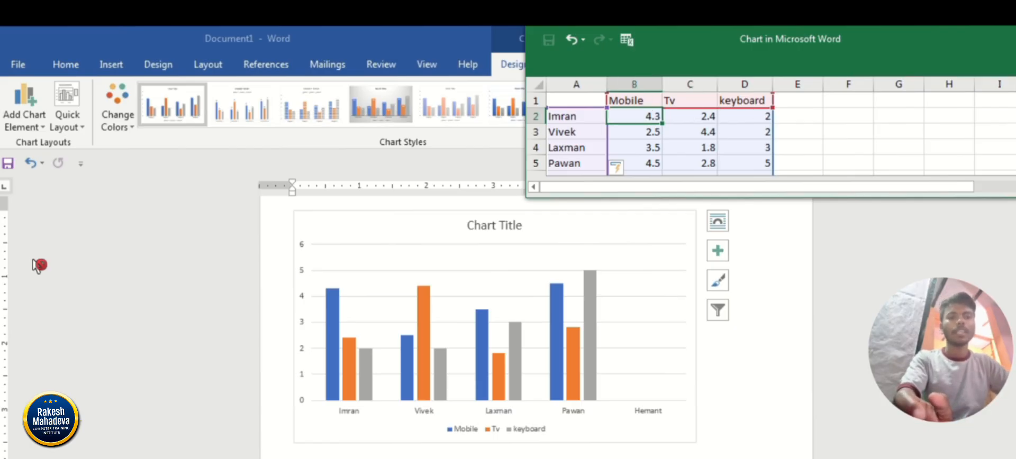
key(Left)
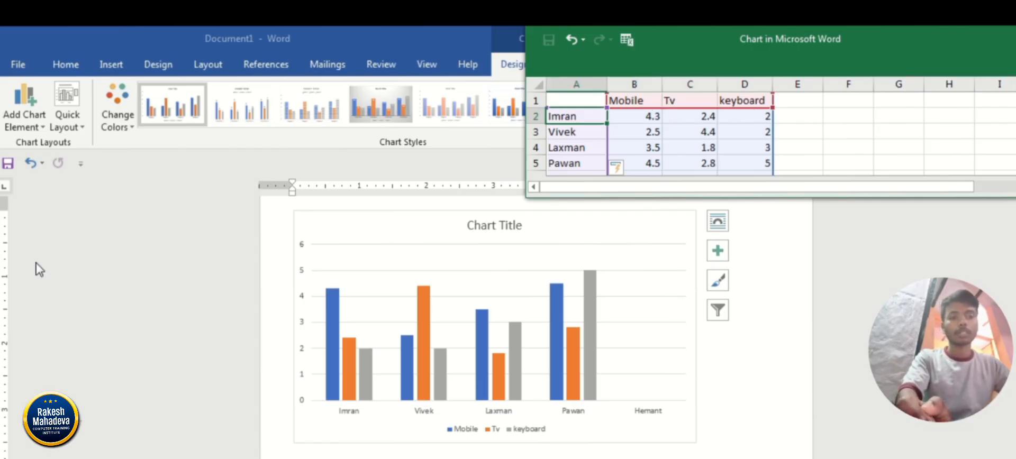
key(Right)
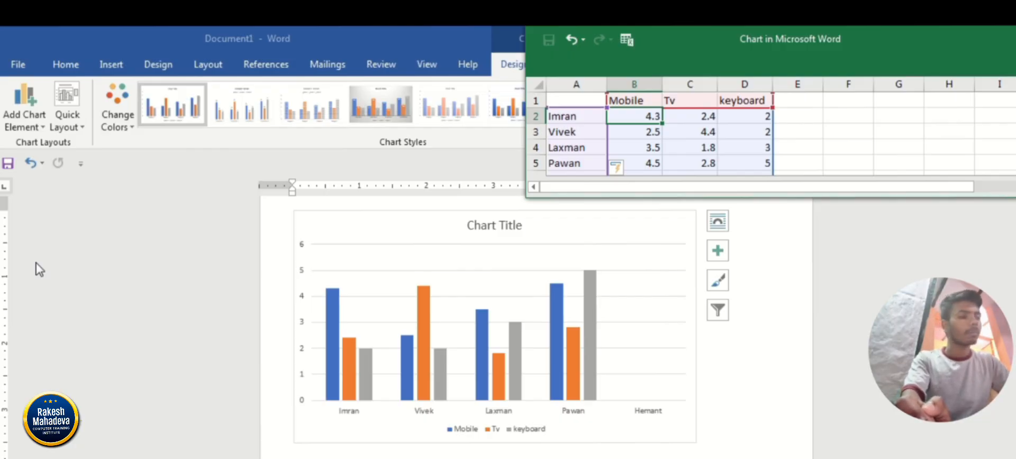
text(2000)
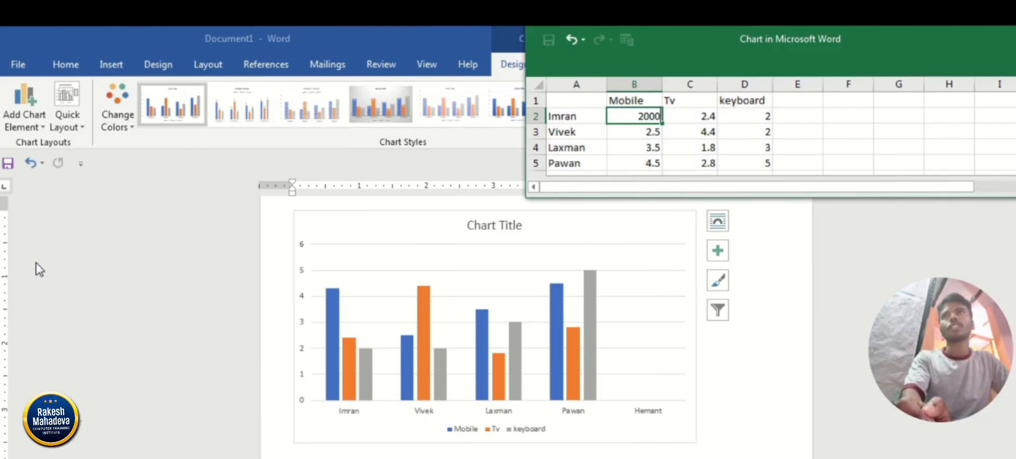
key(Tab)
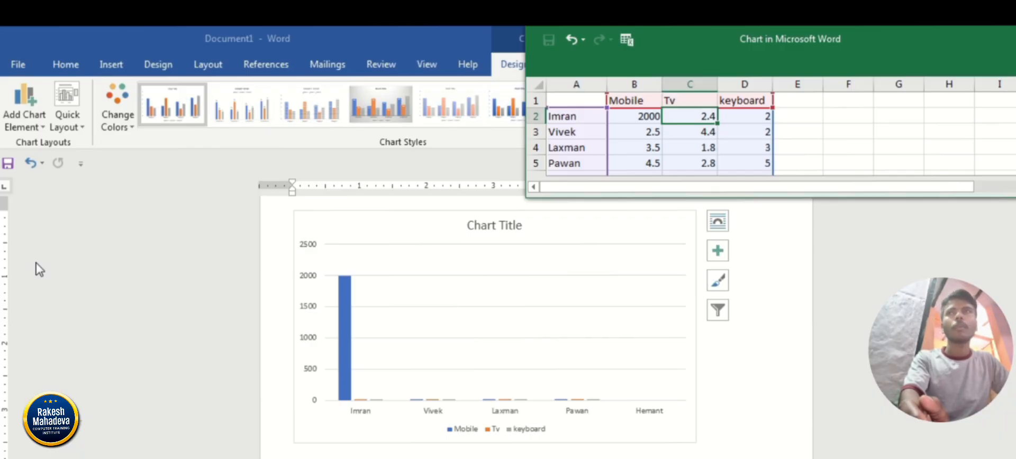
text(3500)
key(Tab)
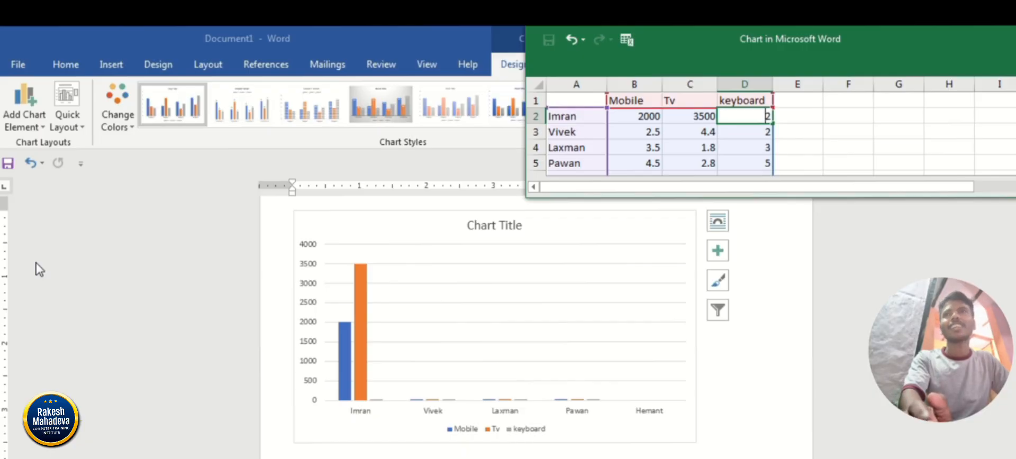
text(4002)
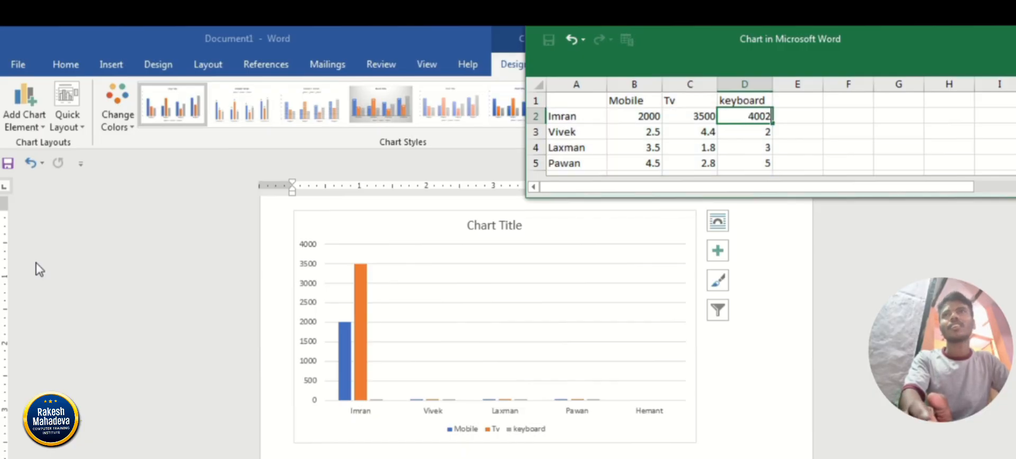
key(Left)
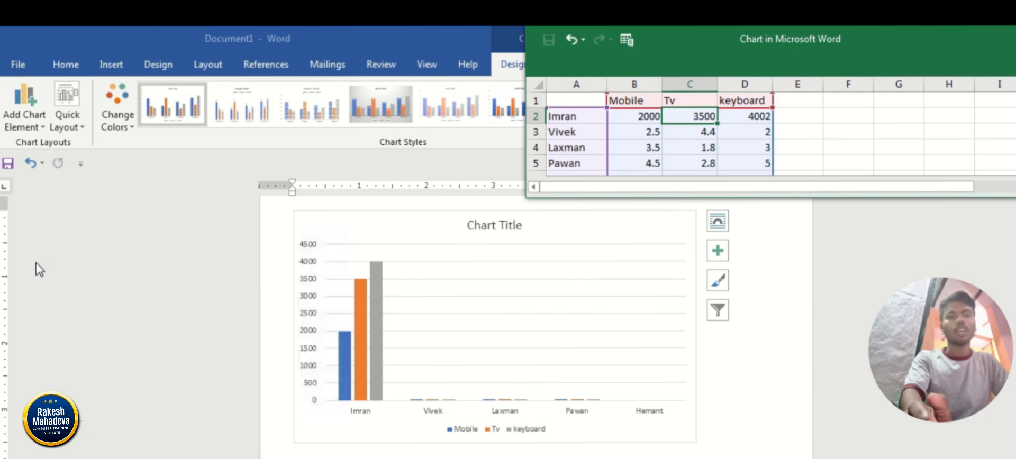
Set the second person's values to 1500 for Mobile, 2565 for Tv and 24252 for keyboard.
key(Down)
key(Left)
text(1500)
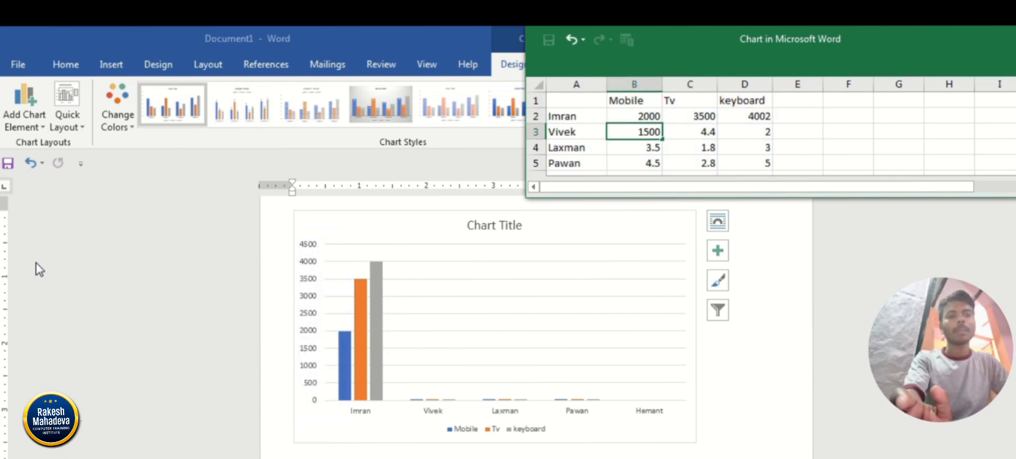
key(Right)
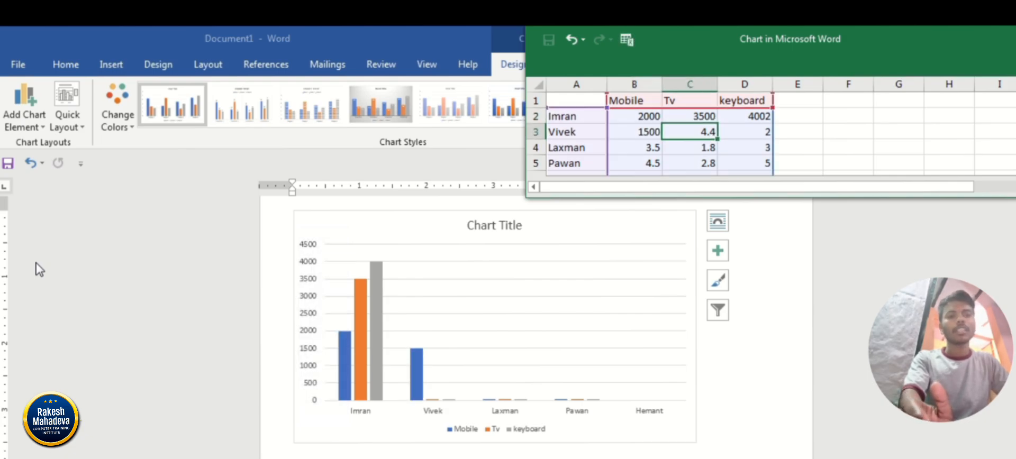
text(2565)
key(Right)
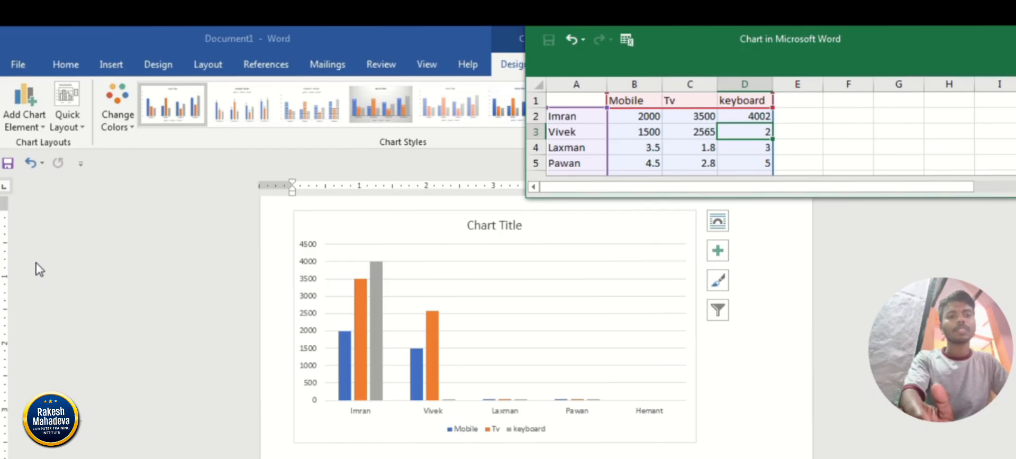
text(24252)
key(Return)
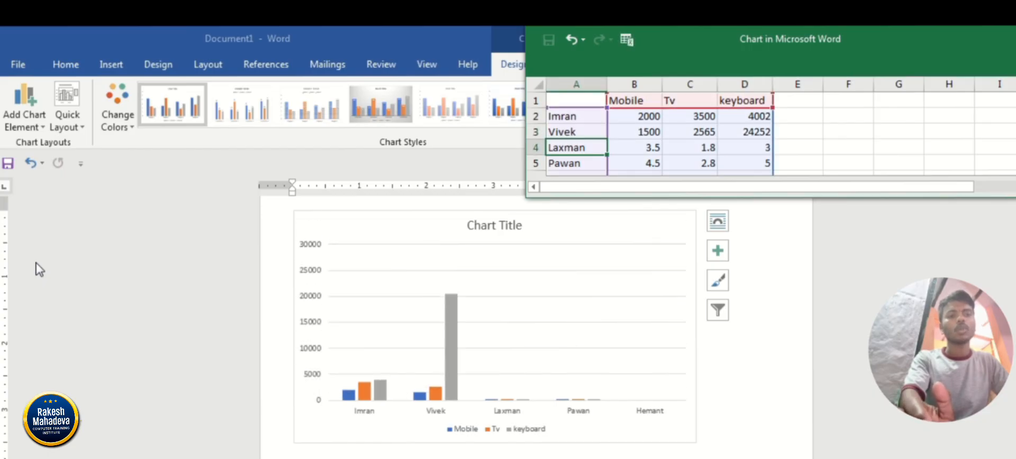
Correct the second person's keyboard value to 2425.
key(Left)
key(Up)
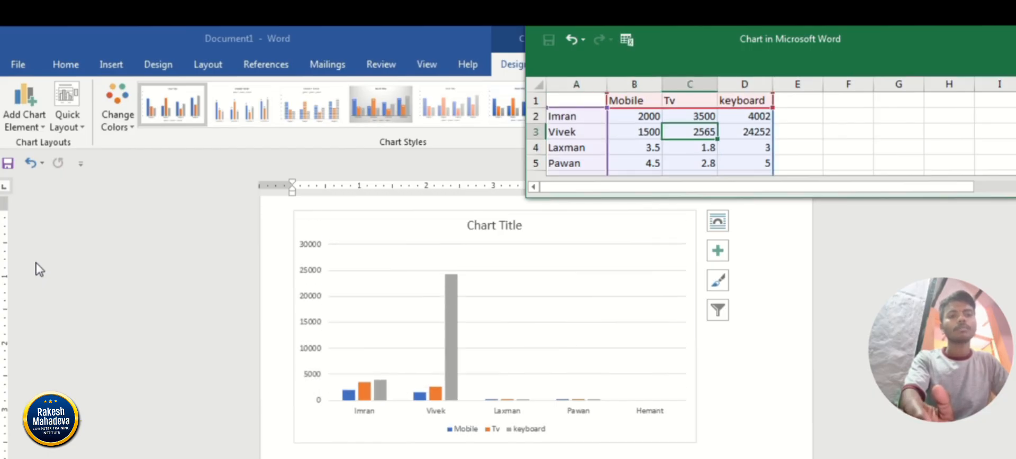
key(Right)
key(F2)
key(BackSpace)
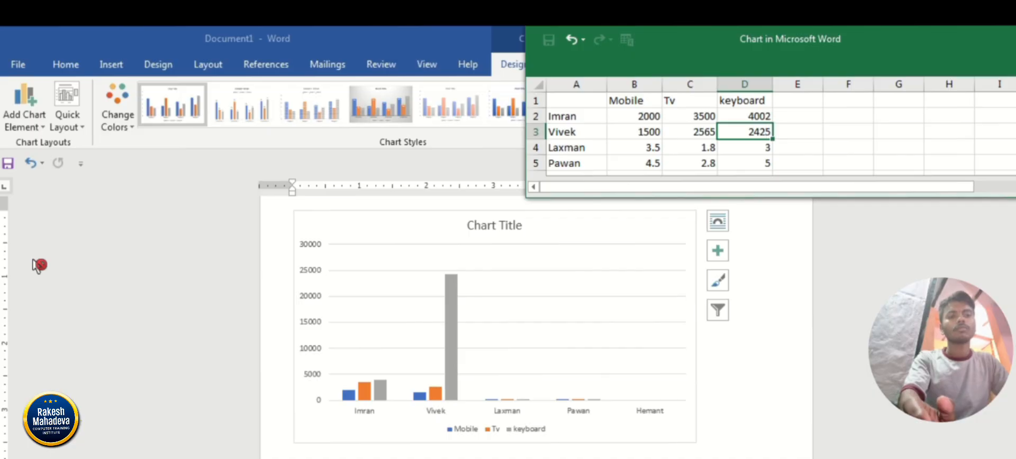
key(Return)
Set the third person's values to 2522 for Mobile, 1425 for Tv and 3252 for keyboard.
key(Left)
key(Left)
text(2522)
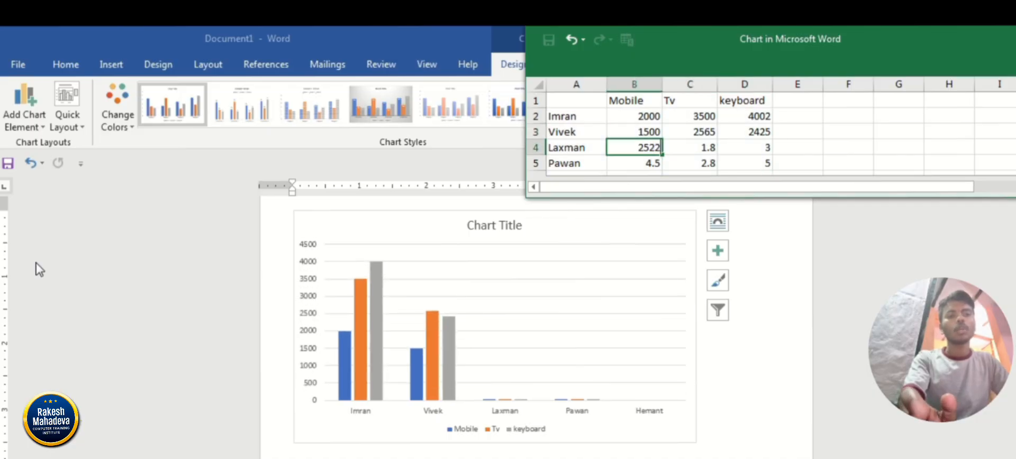
key(Tab)
text(1)
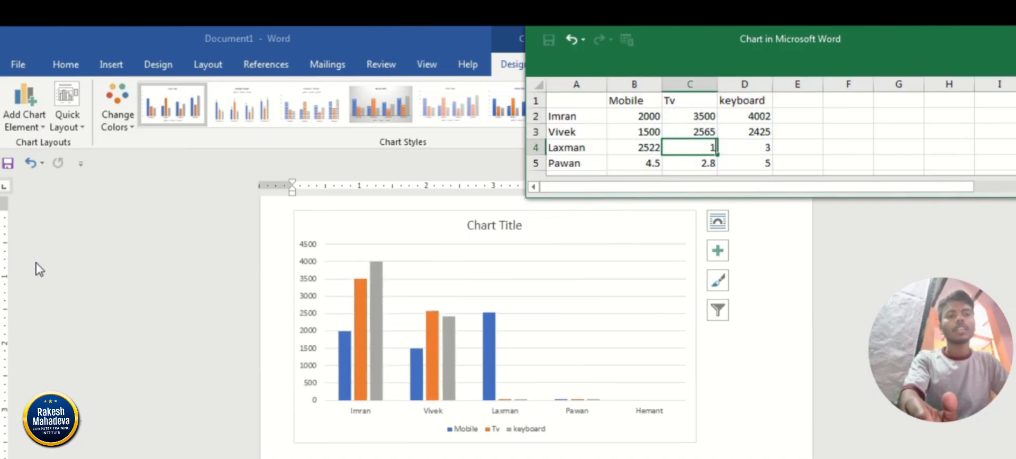
text(4252)
key(BackSpace)
key(Tab)
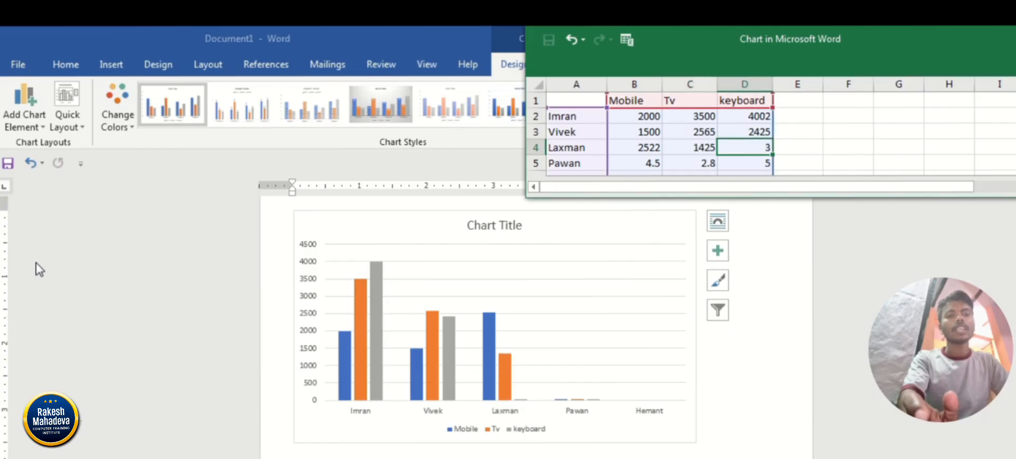
text(3252)
key(Return)
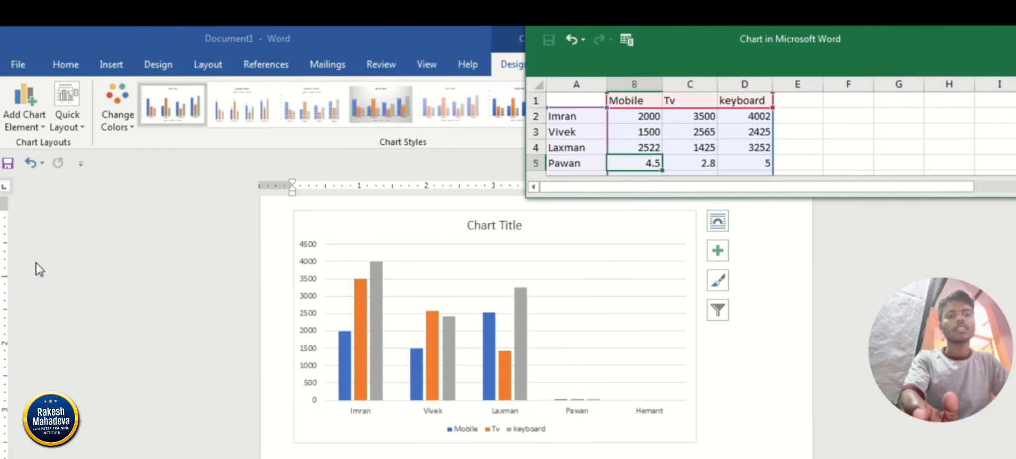
Set the fourth person's values to 2565 for Mobile, 2425 for Tv and 2522 for keyboard.
text(2565)
key(Tab)
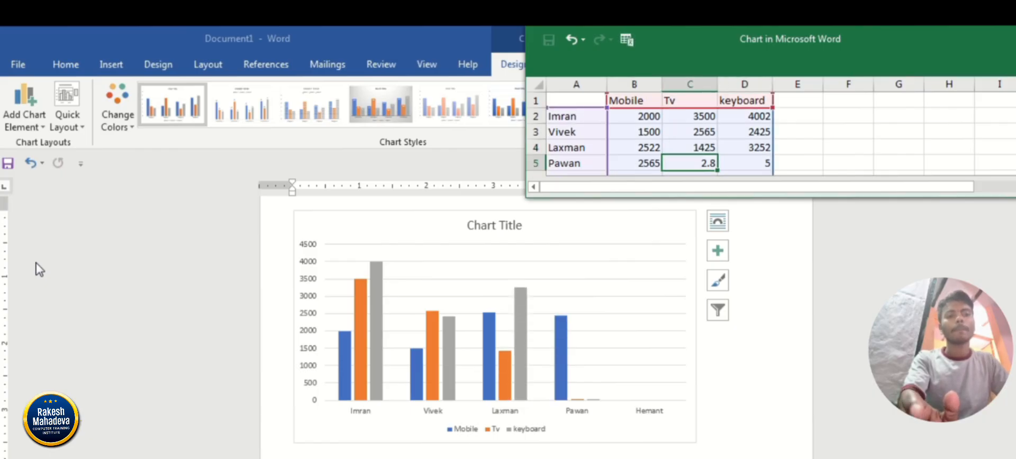
text(2425)
key(Tab)
text(252)
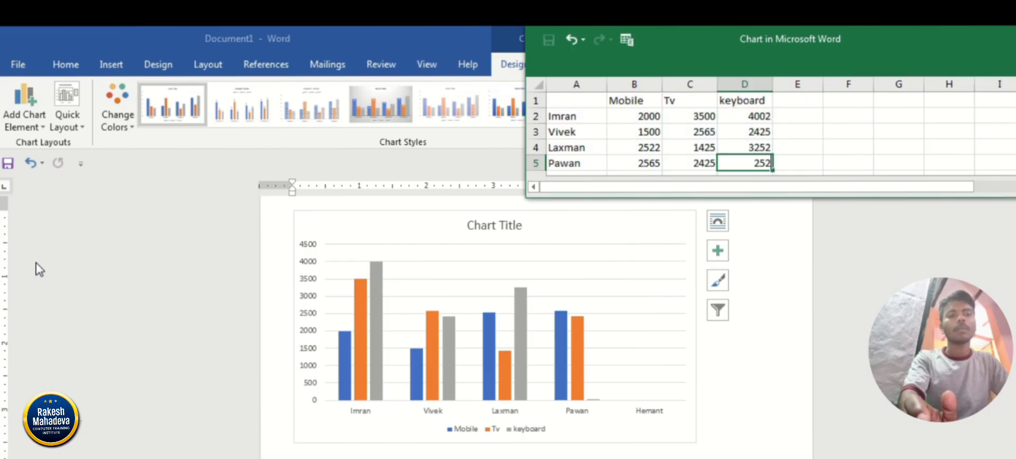
text(2)
key(Up)
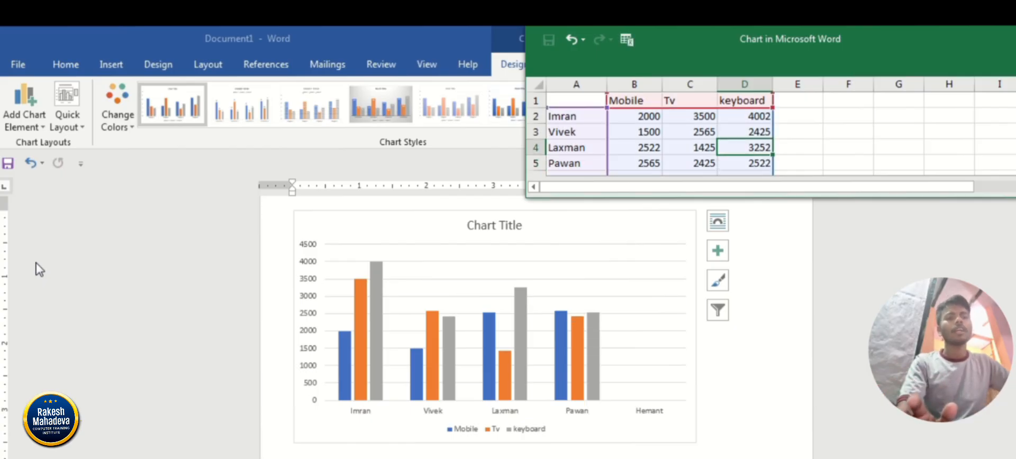
Fill in the fifth person's values with 1400 for Mobile, 2522 for Tv and 3555 for keyboard.
key(Down)
key(Down)
key(Left)
key(Left)
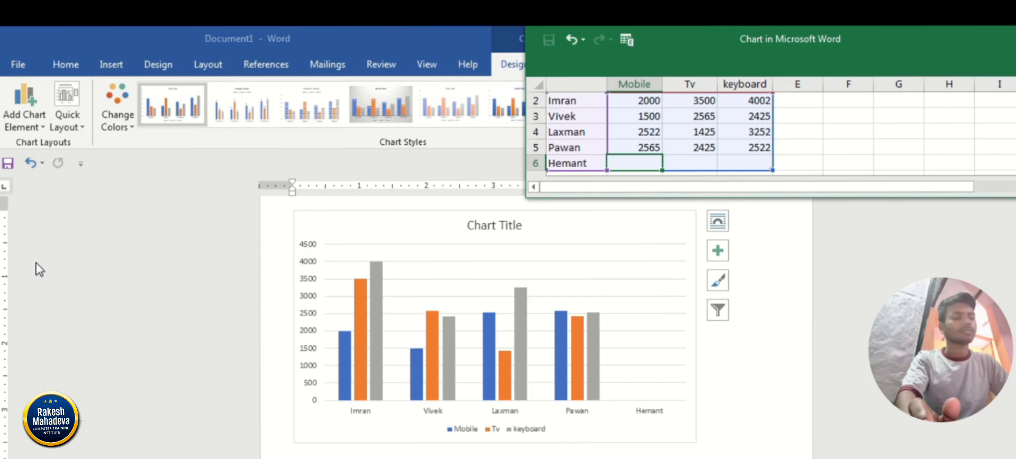
text(1400)
key(Tab)
text(2522)
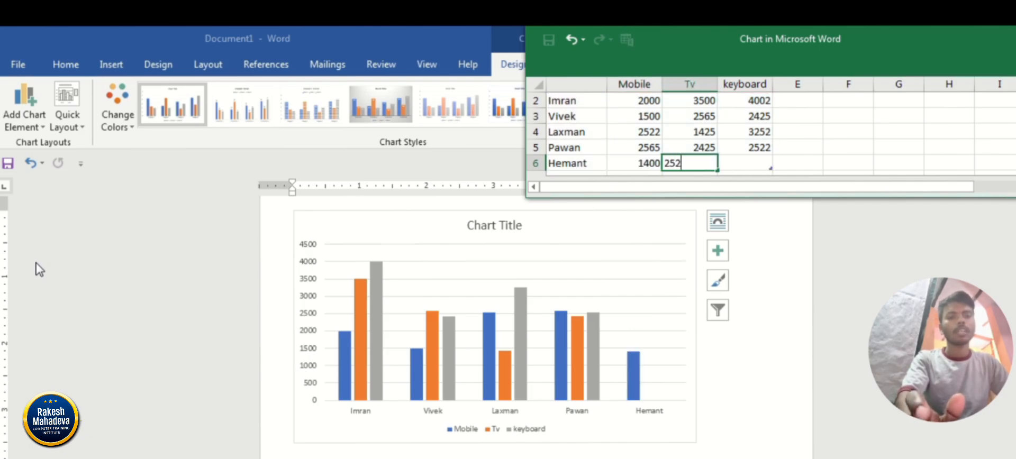
key(Tab)
text(3555)
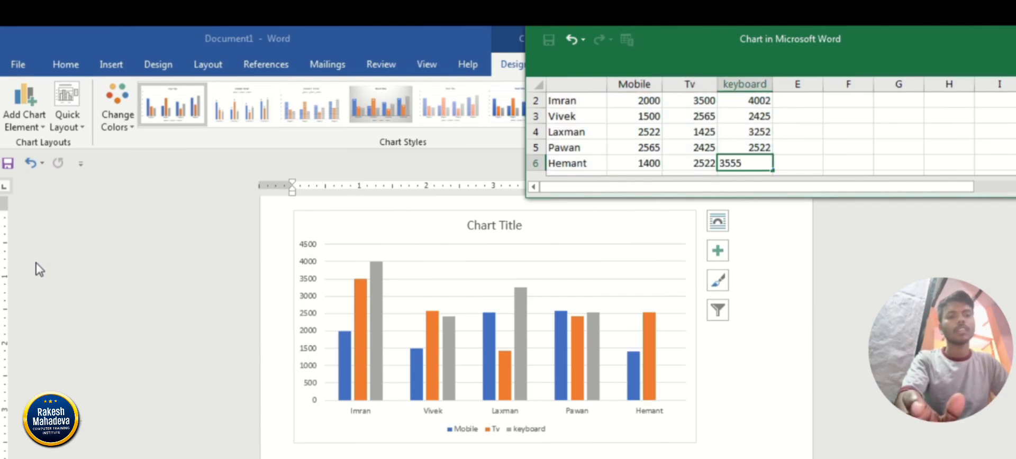
key(Up)
click(37, 264)
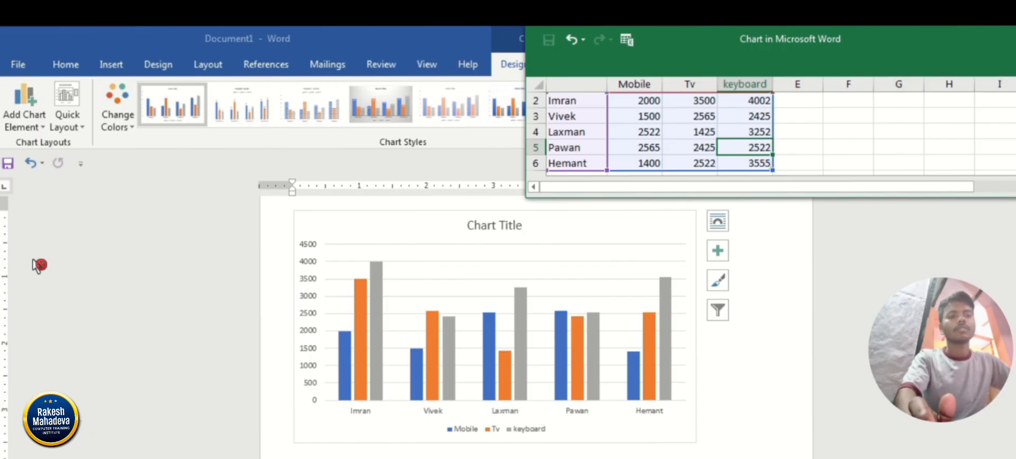
Close the chart's data sheet and replace the placeholder chart title with Sale Report.
click(1014, 39)
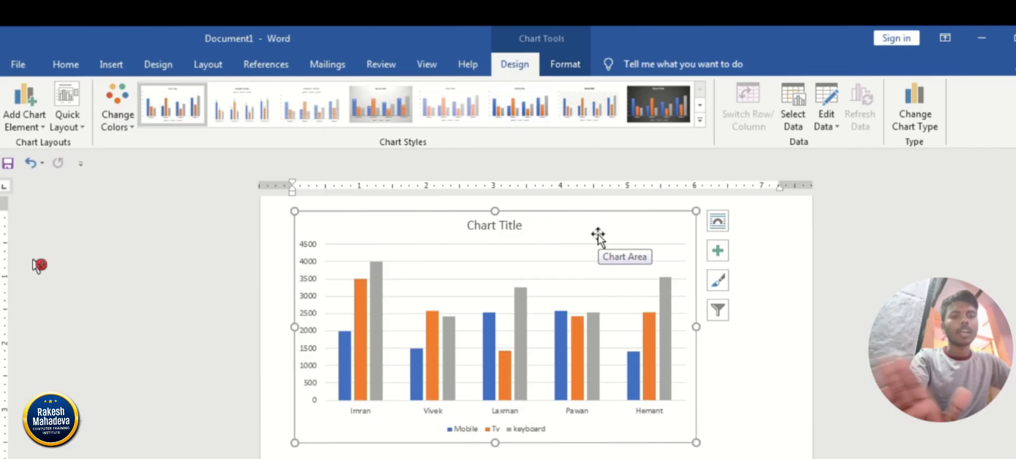
click(519, 226)
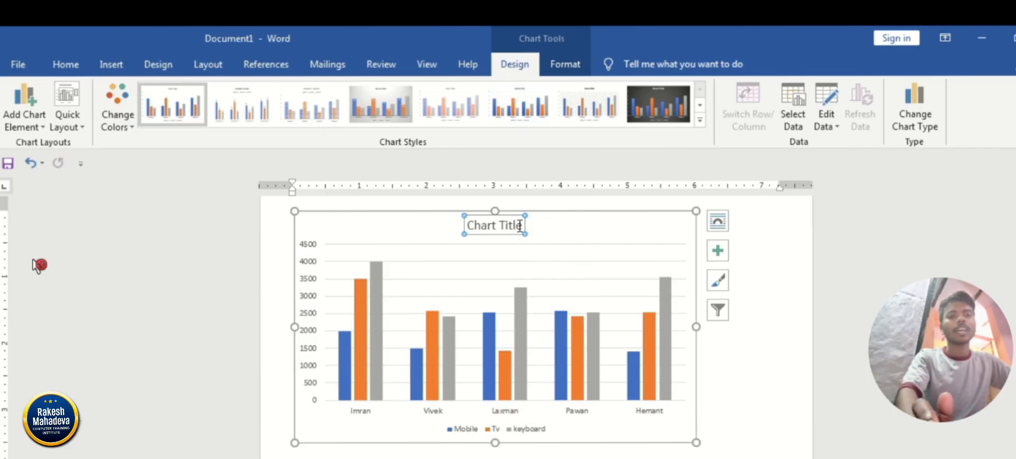
click(519, 227)
key(BackSpace)
key(BackSpace)
key(BackSpace)
key(BackSpace)
key(BackSpace)
key(BackSpace)
key(BackSpace)
key(BackSpace)
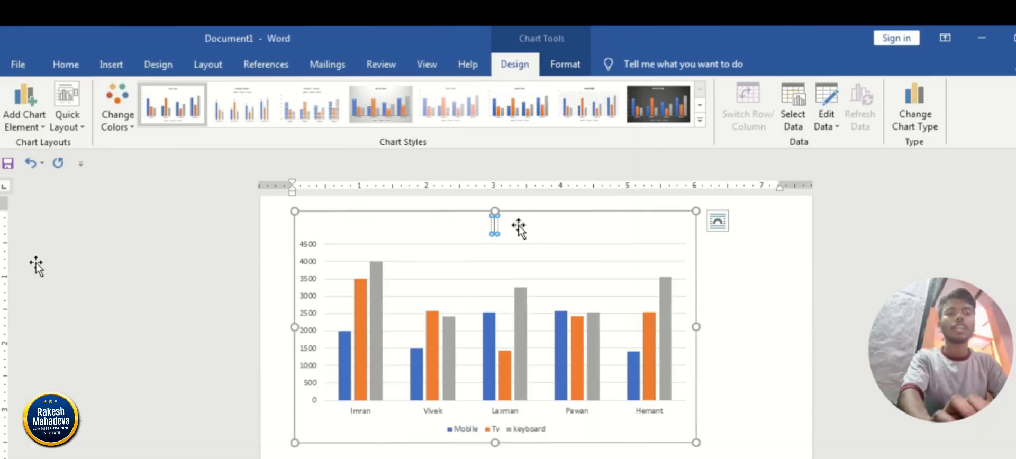
text(Sale)
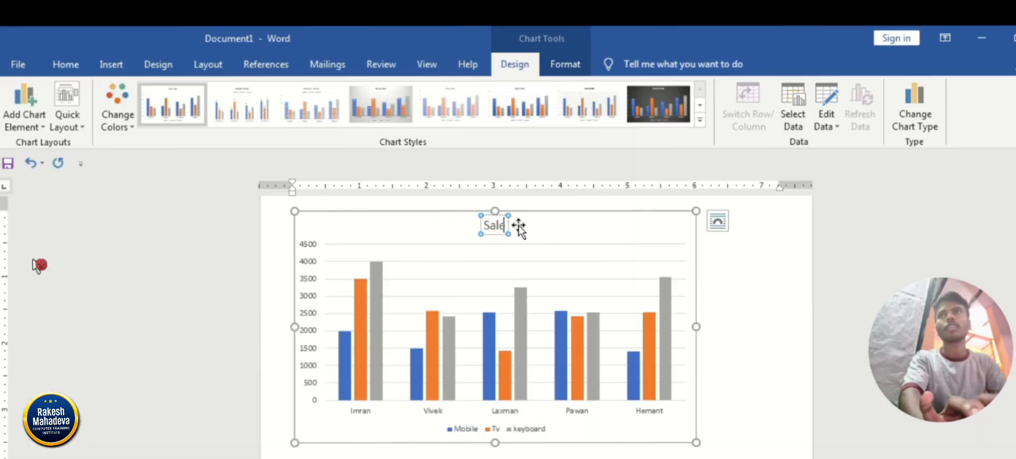
text( Report)
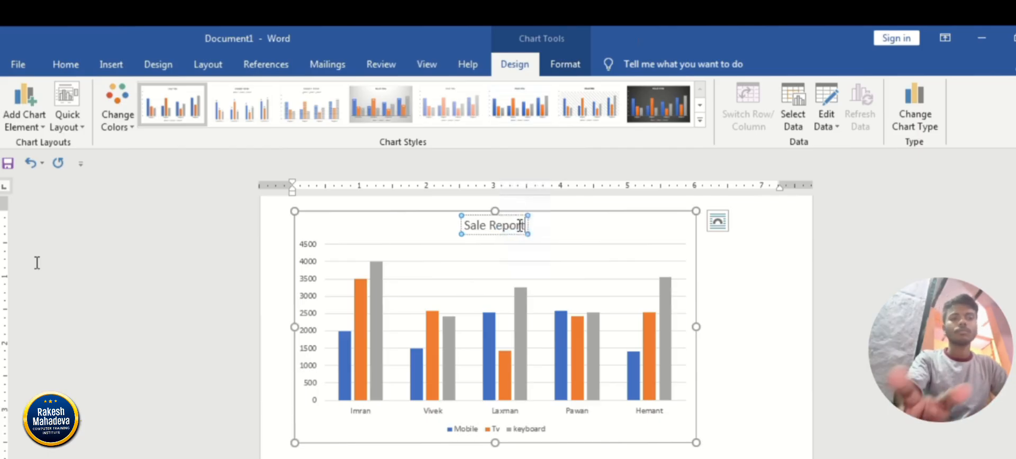
key(Escape)
key(Escape)
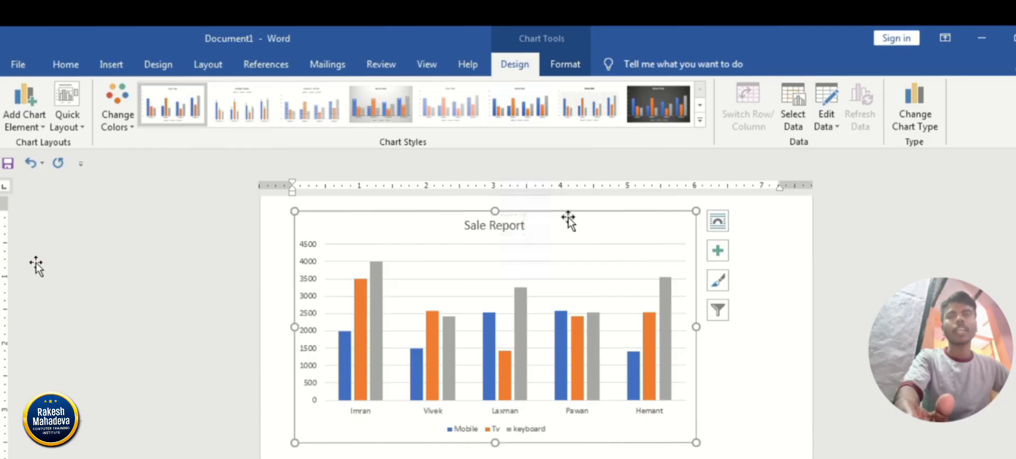
Try the outlined-column chart style and the one beside it, and settle on Style 3 for the chart.
click(700, 127)
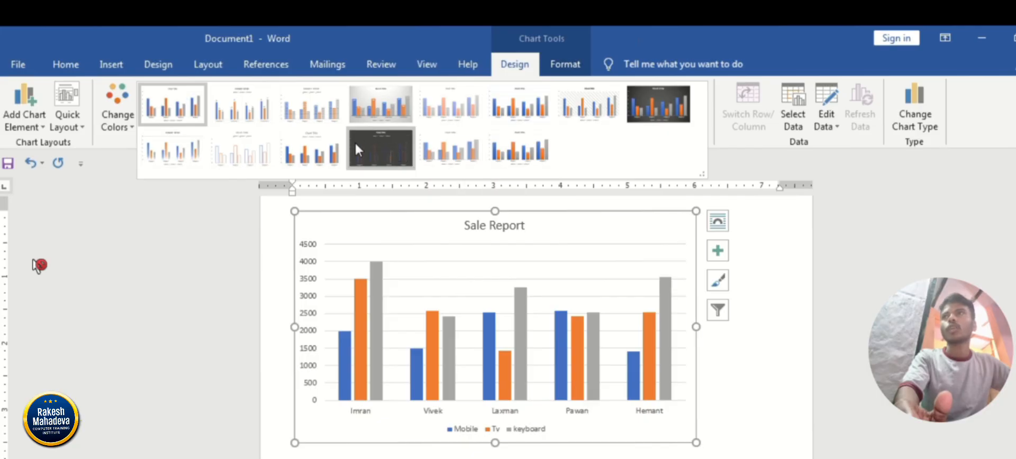
click(253, 154)
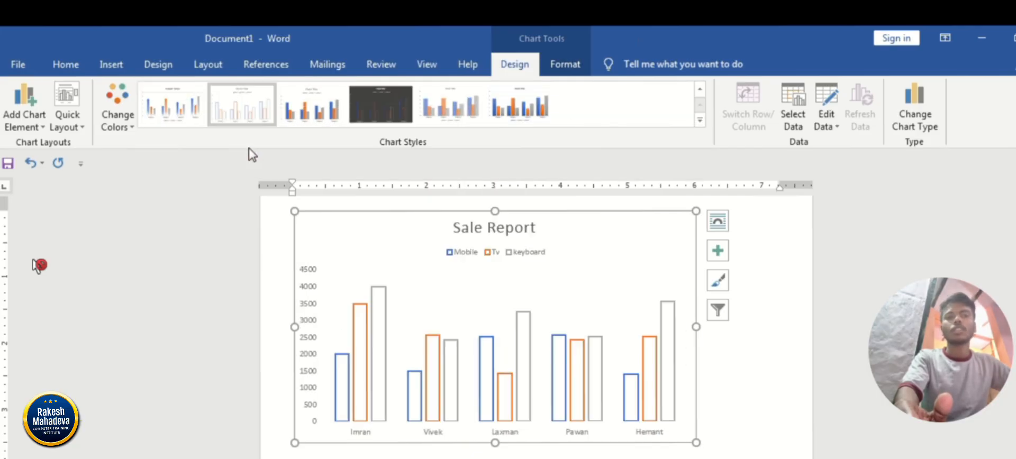
click(312, 113)
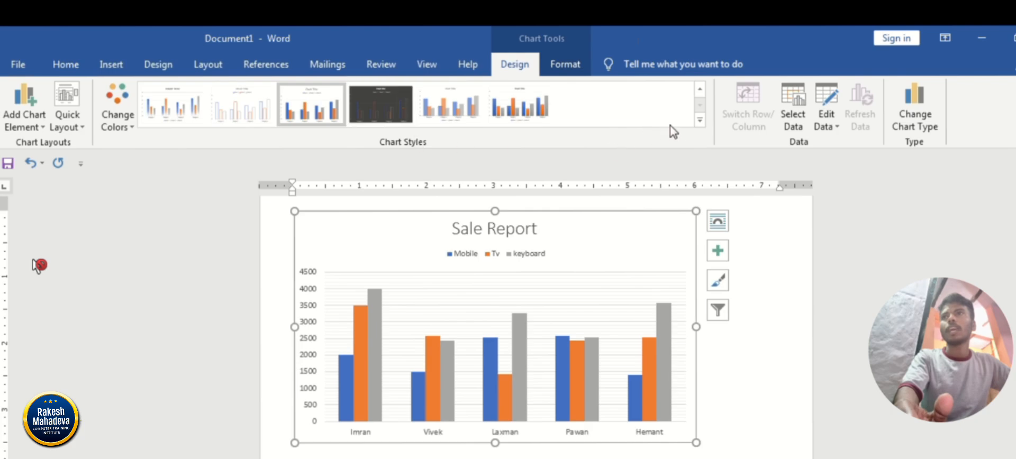
click(699, 120)
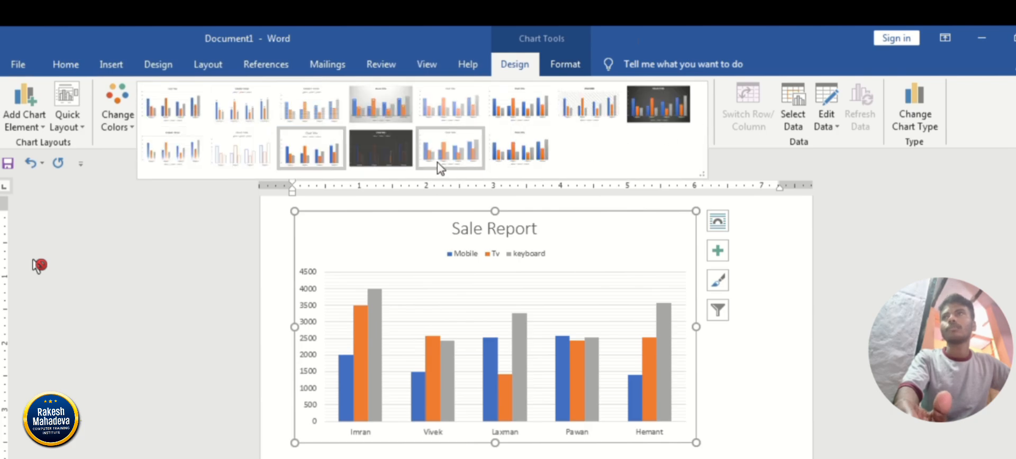
click(318, 112)
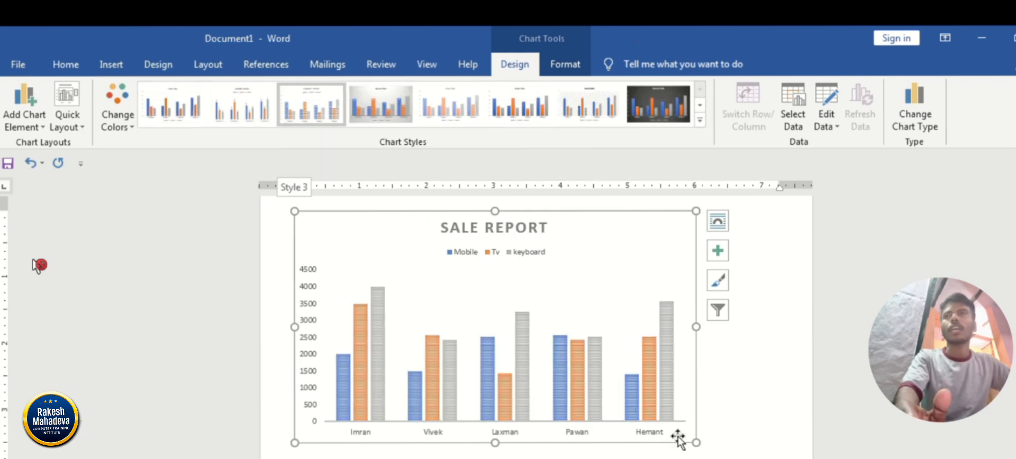
Enlarge the chart by its corner to about the full text width of the page and deselect it.
drag(695, 443, 784, 458)
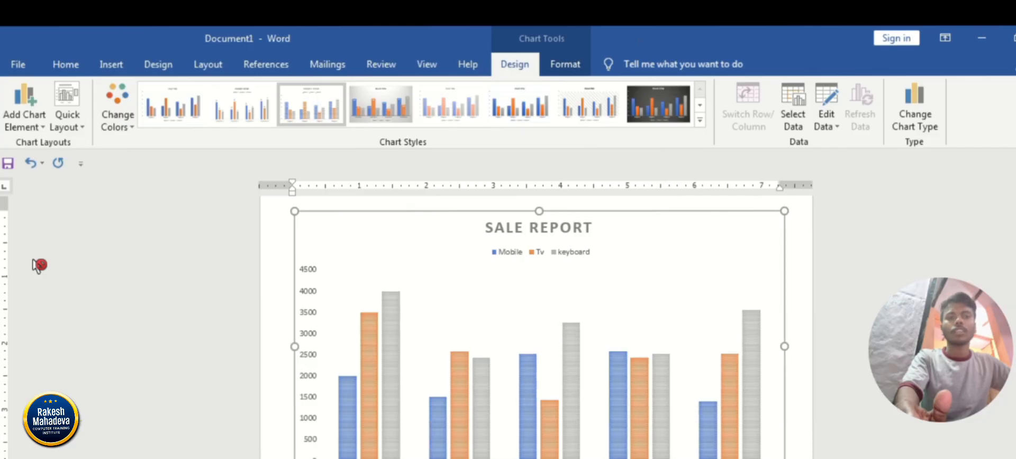
scroll(35, 266, down, 1)
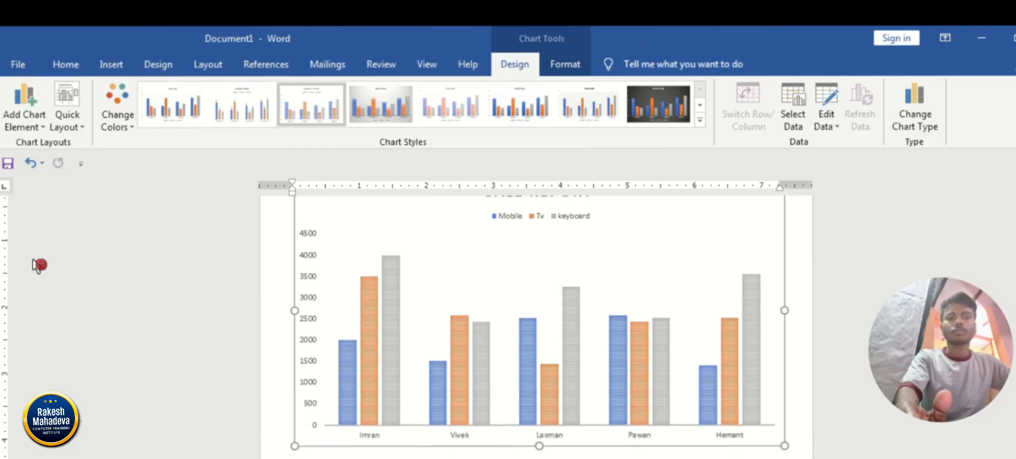
scroll(36, 266, up, 1)
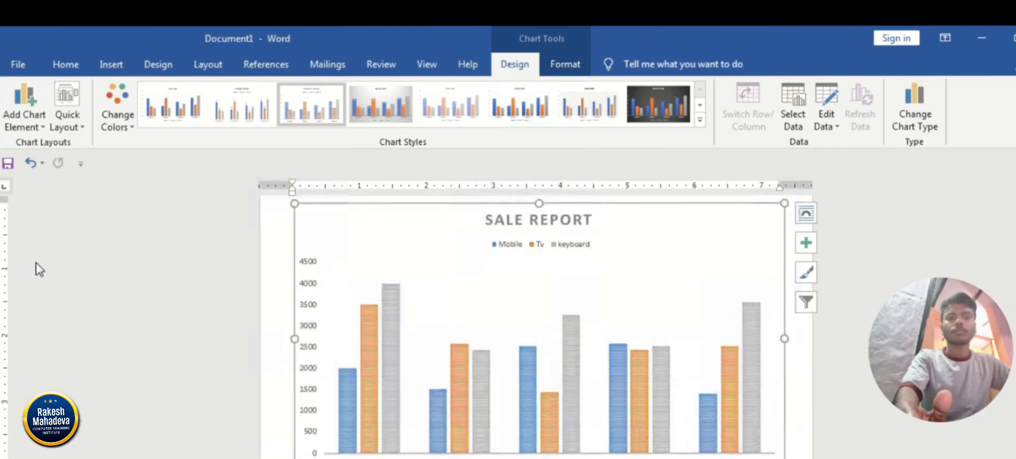
scroll(39, 268, down, 1)
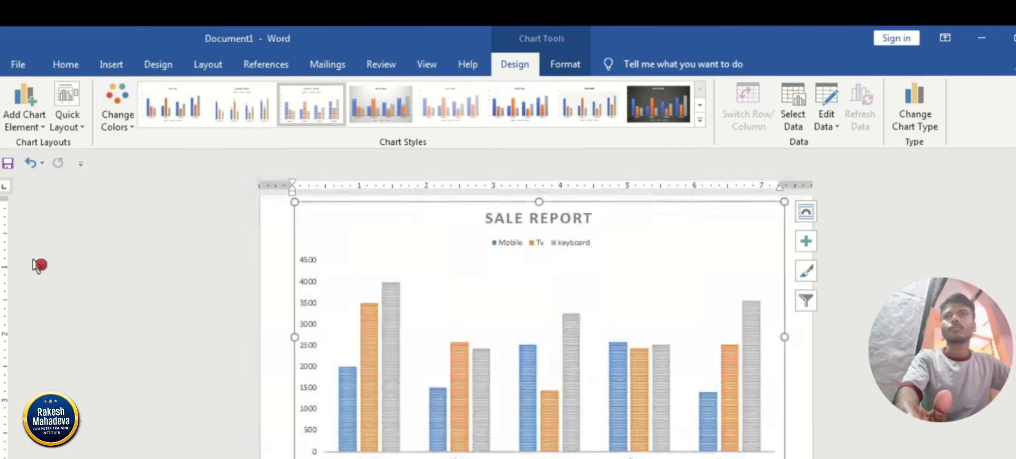
scroll(38, 265, down, 1)
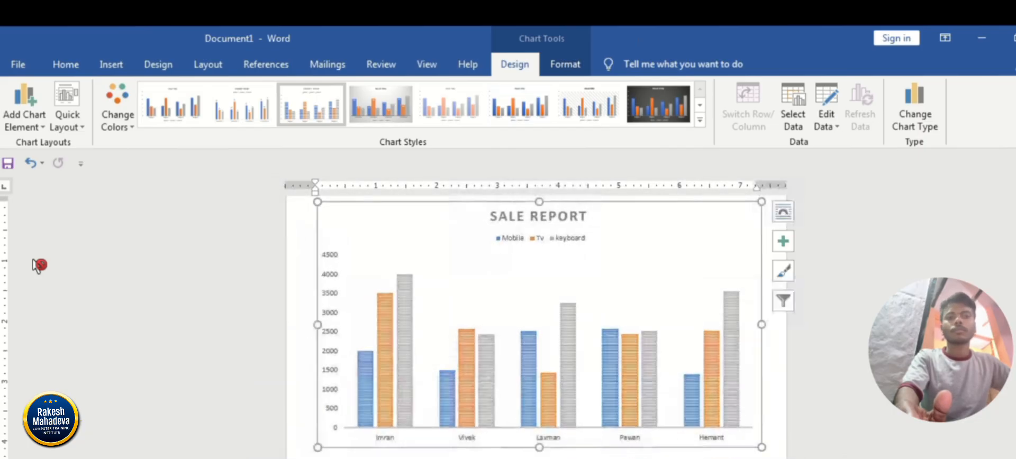
scroll(34, 260, up, 1)
click(34, 259)
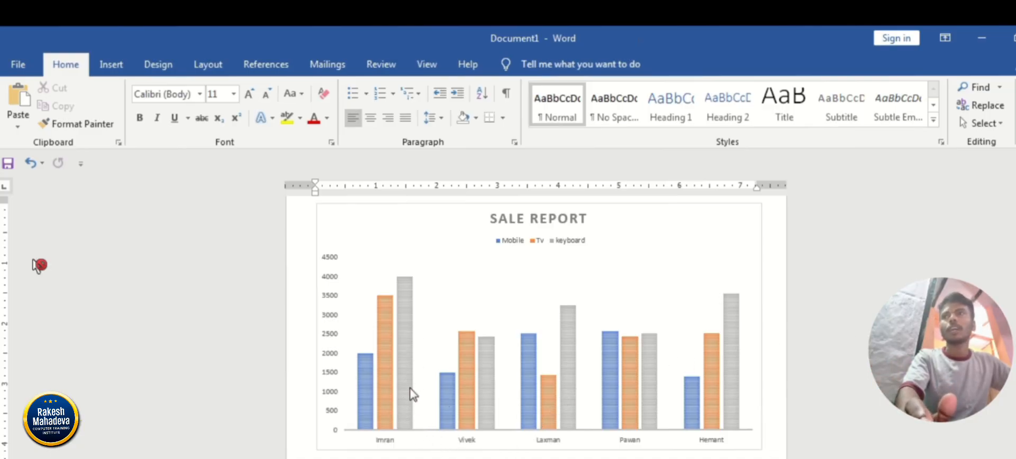
Edit the chart data to set the first person's Mobile value to 5000 and close the data sheet.
mouse_move(400, 321)
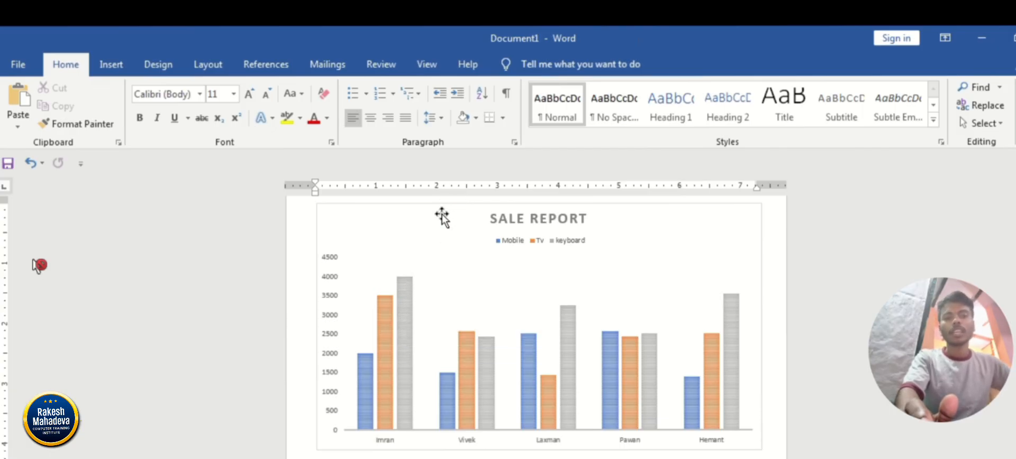
click(461, 294)
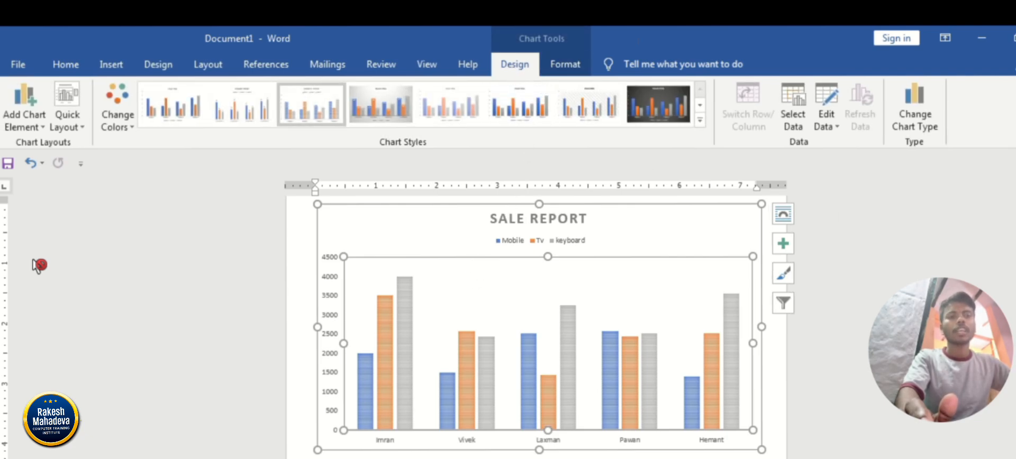
click(829, 95)
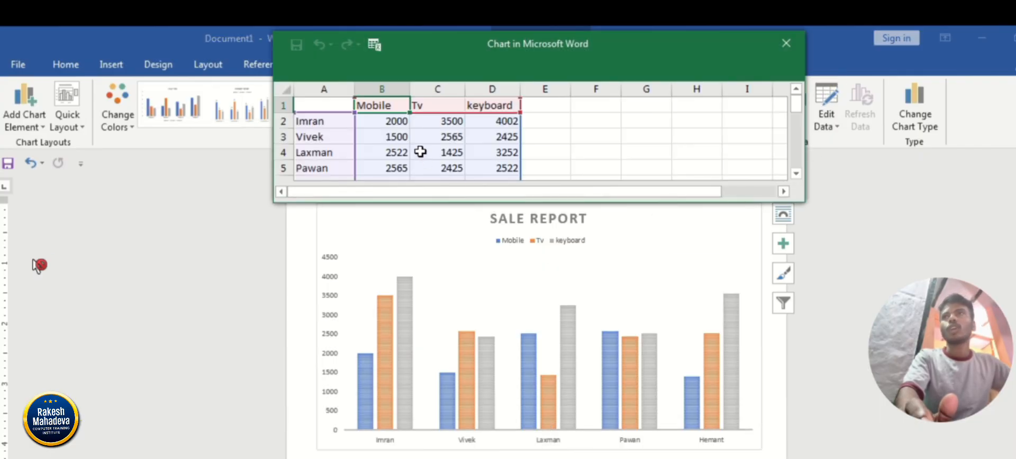
click(384, 122)
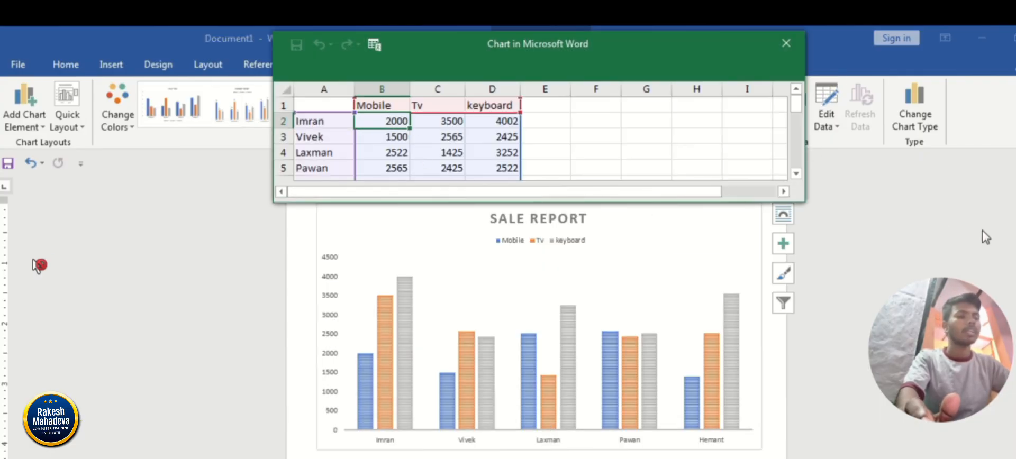
key(Delete)
text(200)
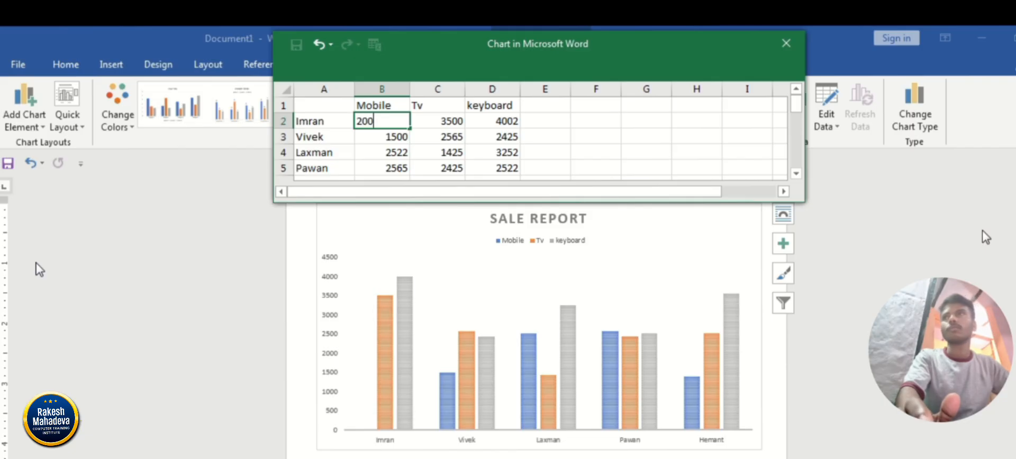
key(BackSpace)
key(BackSpace)
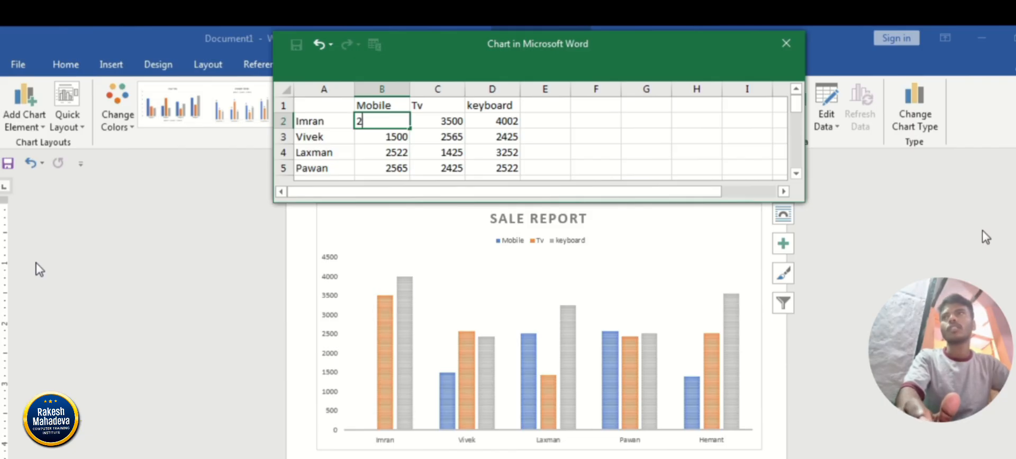
text(5000)
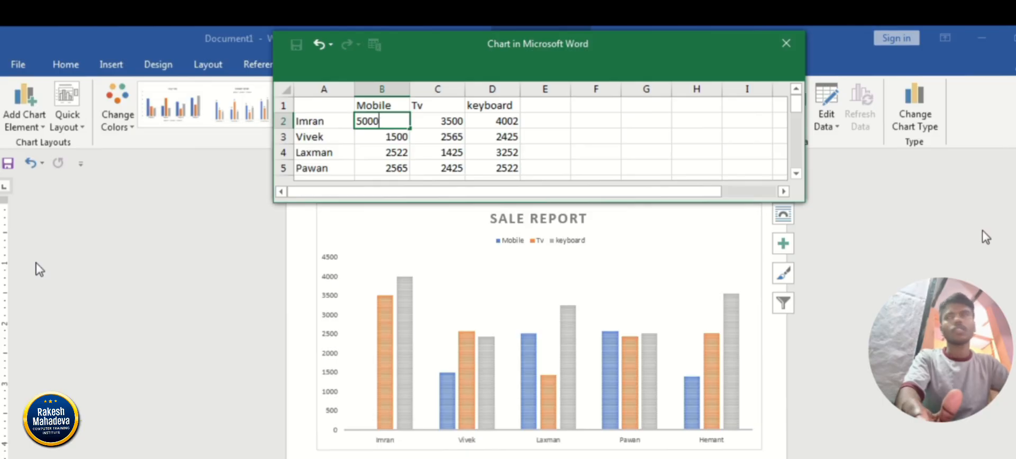
key(Return)
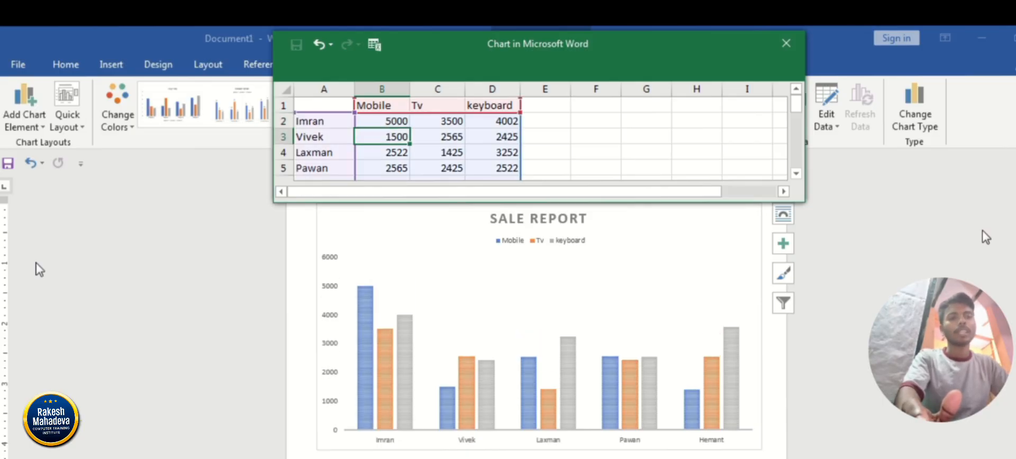
click(786, 50)
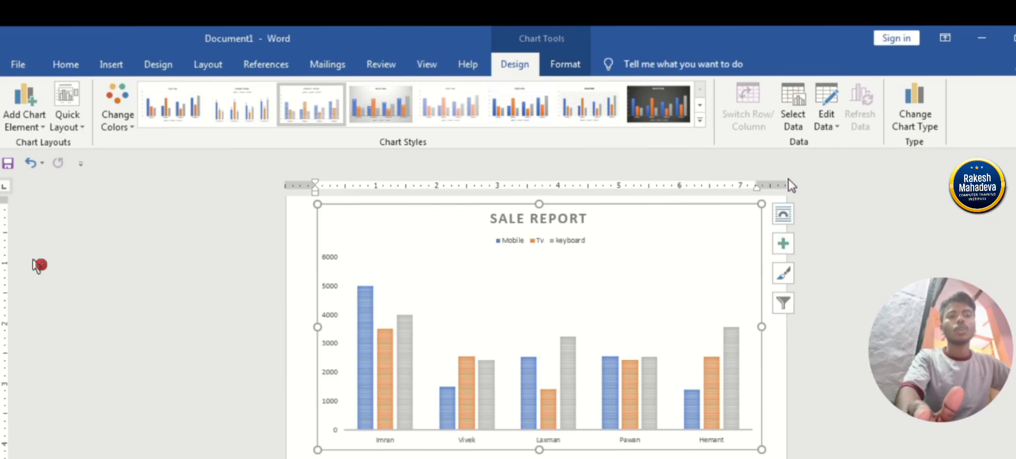
Exclude the first, third and fifth people from the chart's category axis through Select Data and close the data sheet.
click(800, 104)
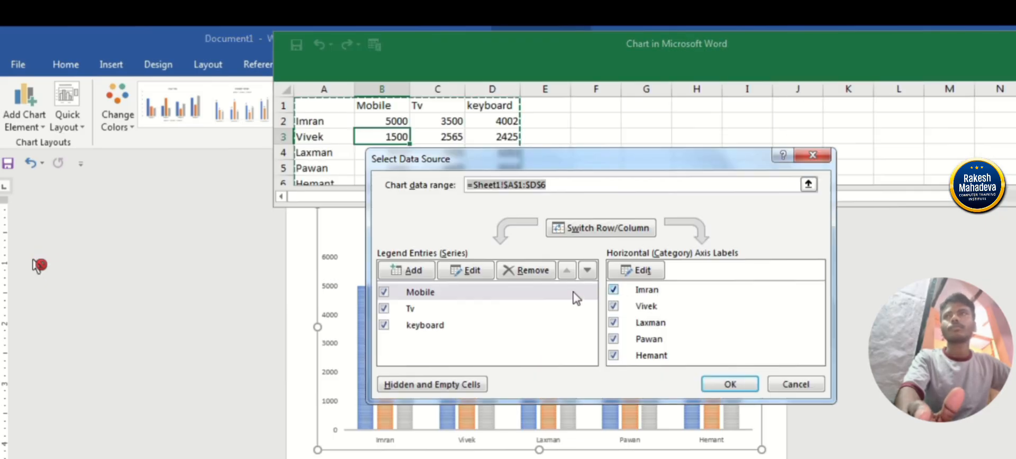
click(613, 290)
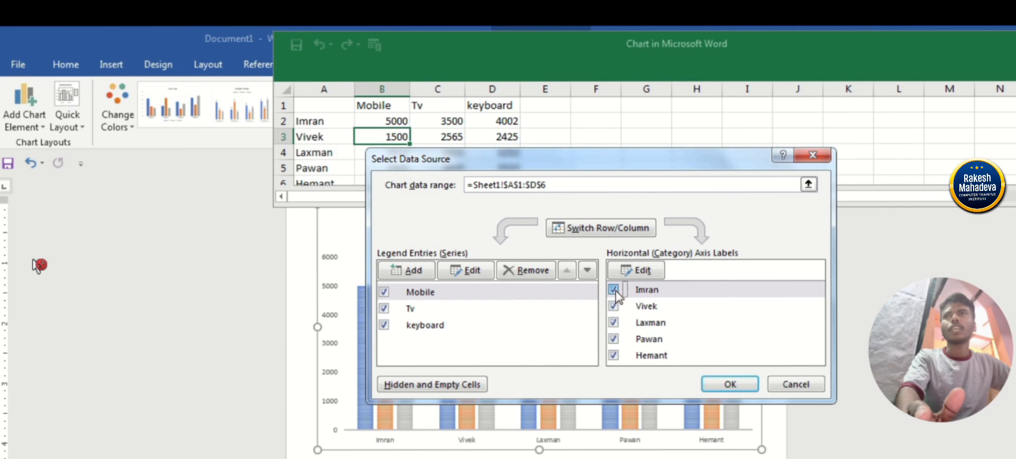
click(613, 323)
click(613, 355)
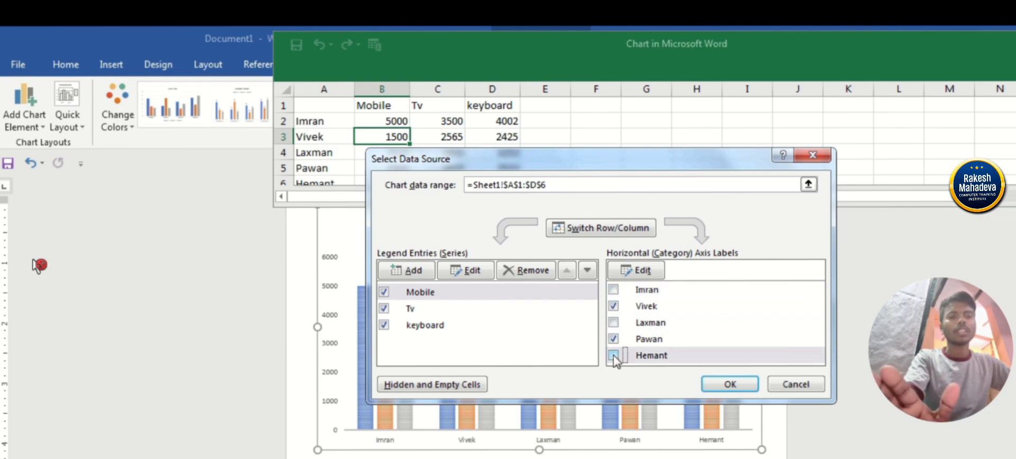
click(731, 384)
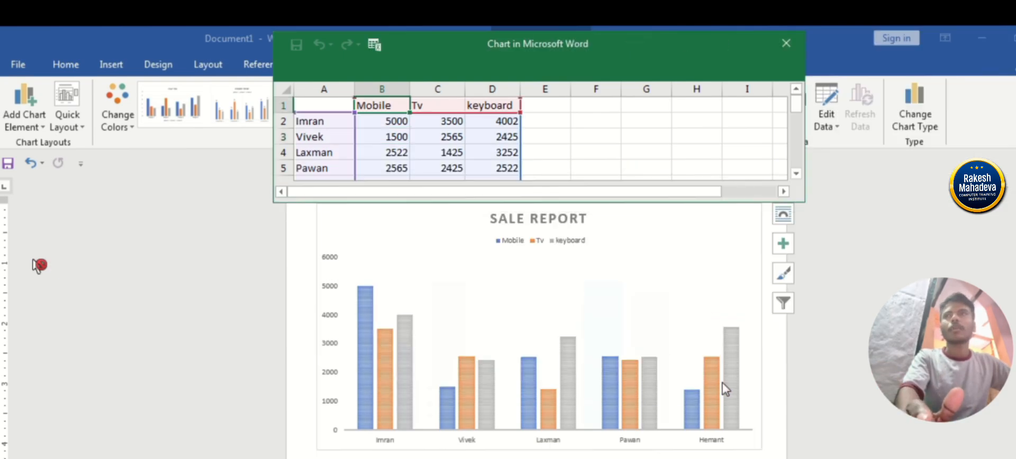
click(785, 48)
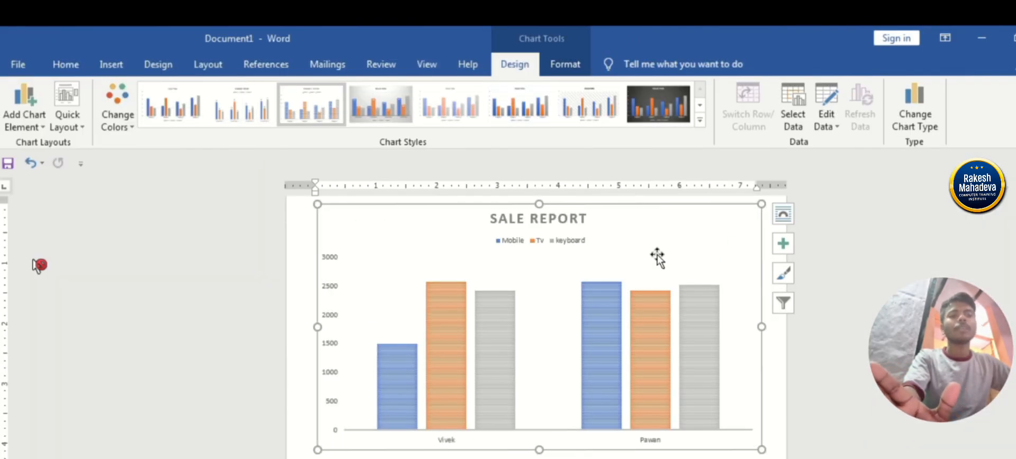
Include the first, third and fifth people in the chart's category axis again through Select Data.
click(800, 106)
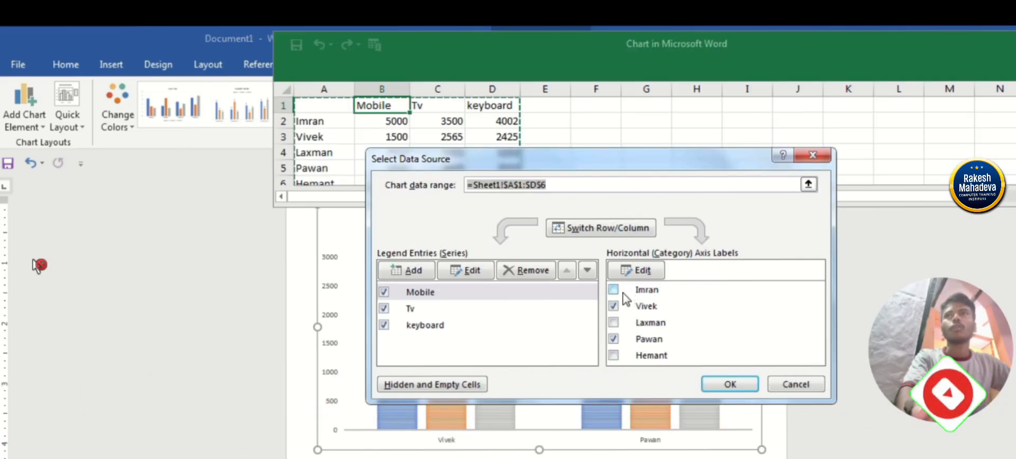
click(613, 290)
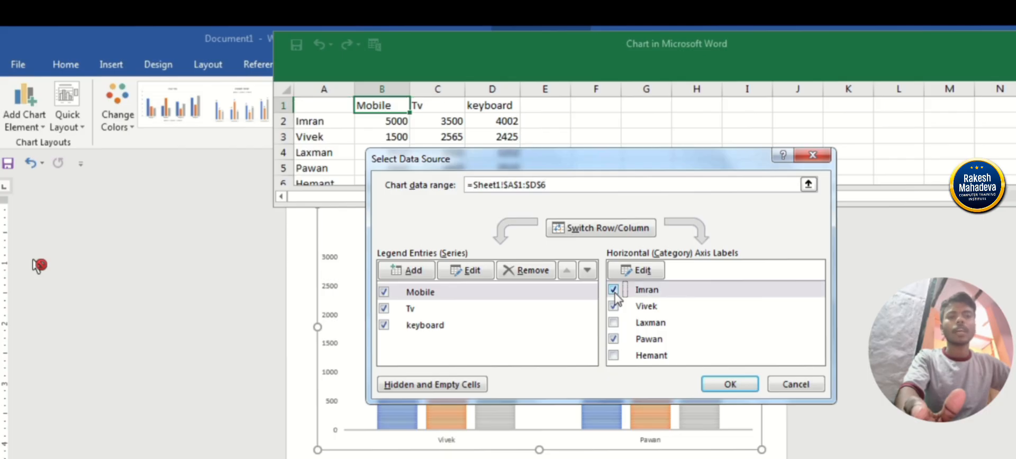
click(613, 322)
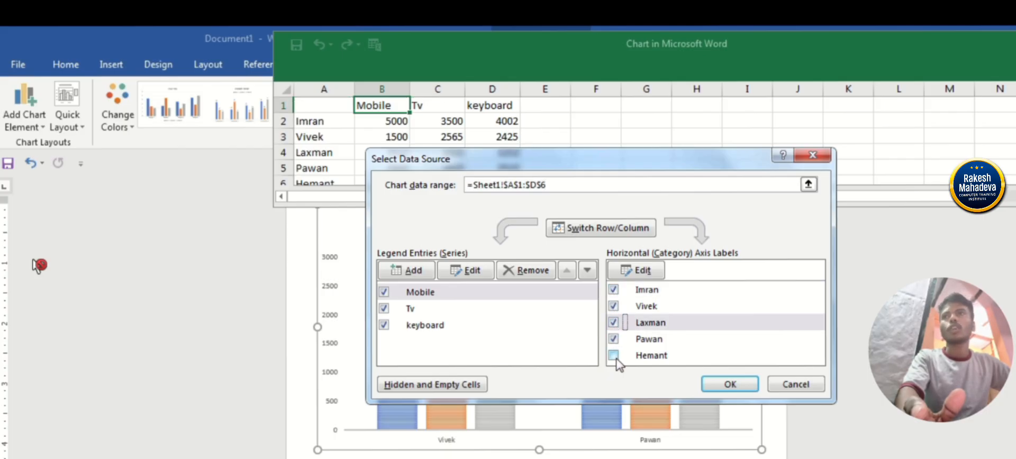
click(613, 355)
click(730, 385)
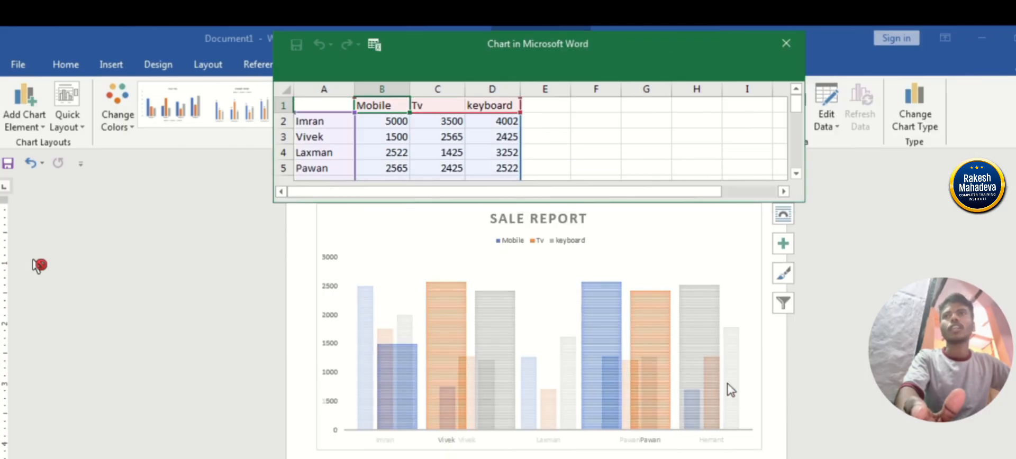
Close the chart data sheet and preview the 100% stacked column, pie, radar and line types for the chart.
click(789, 49)
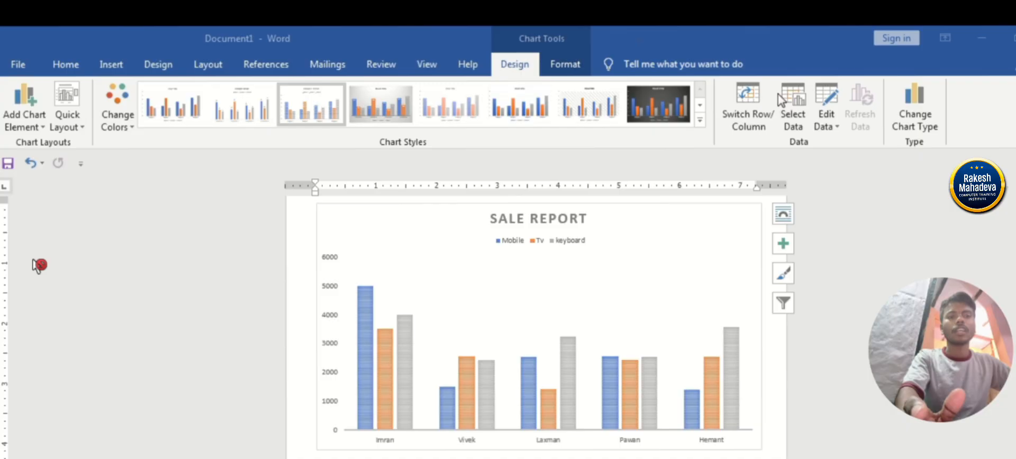
click(731, 265)
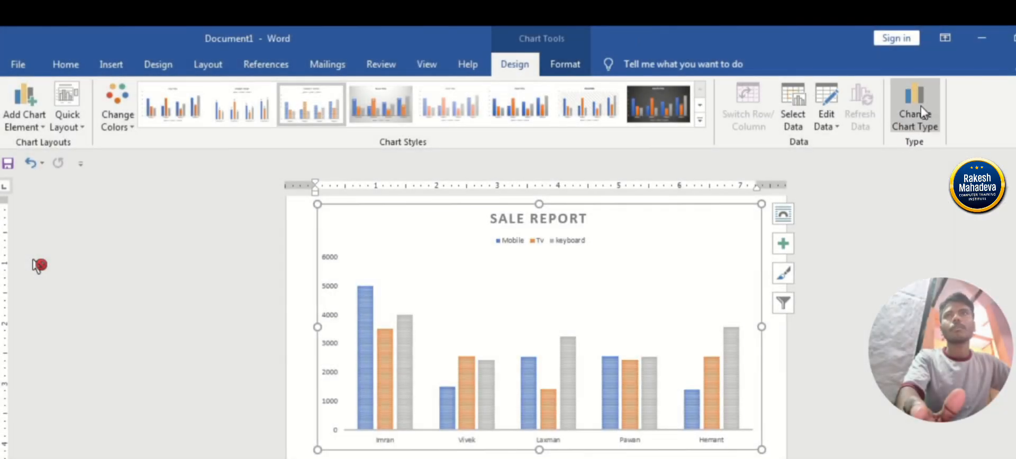
click(915, 108)
click(569, 161)
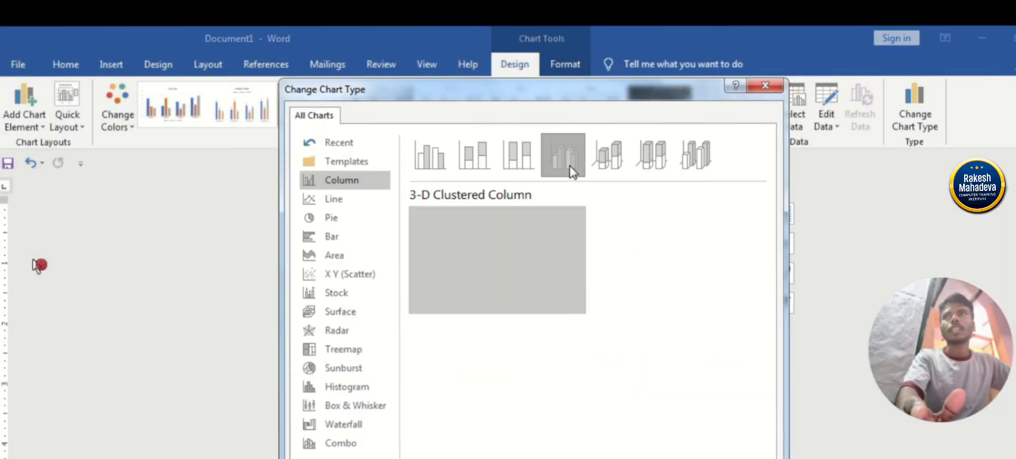
click(519, 172)
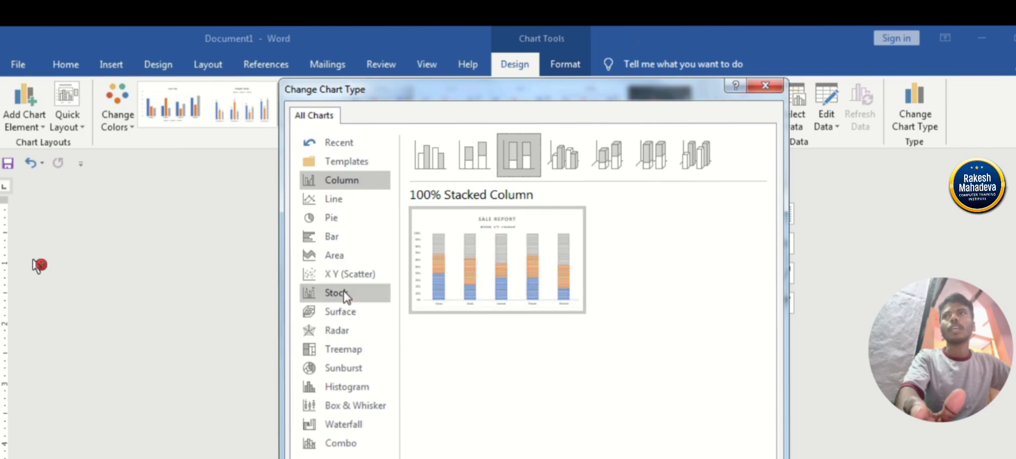
click(339, 237)
click(343, 220)
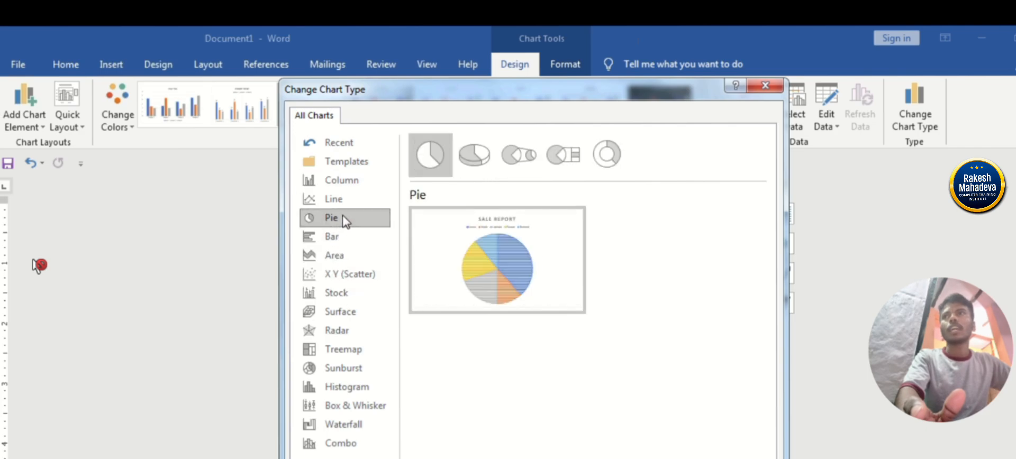
click(335, 255)
click(337, 293)
click(337, 330)
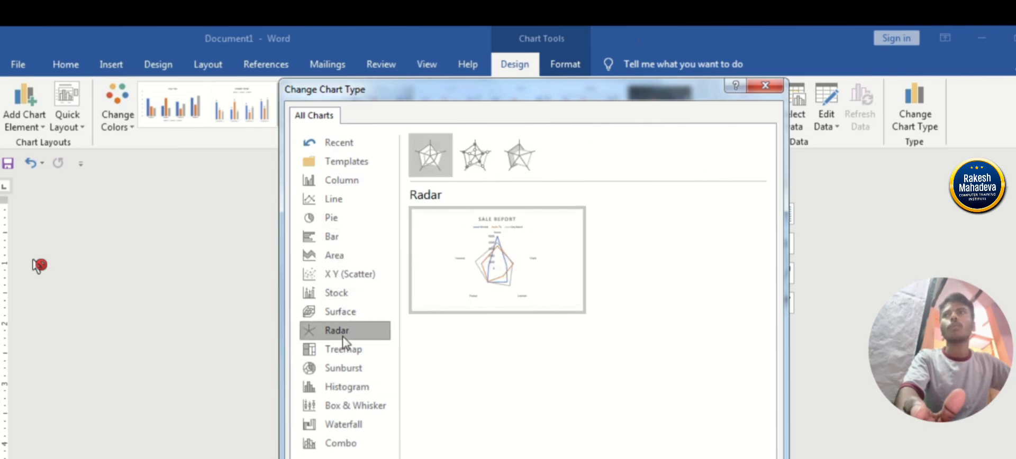
click(338, 255)
click(346, 218)
click(351, 202)
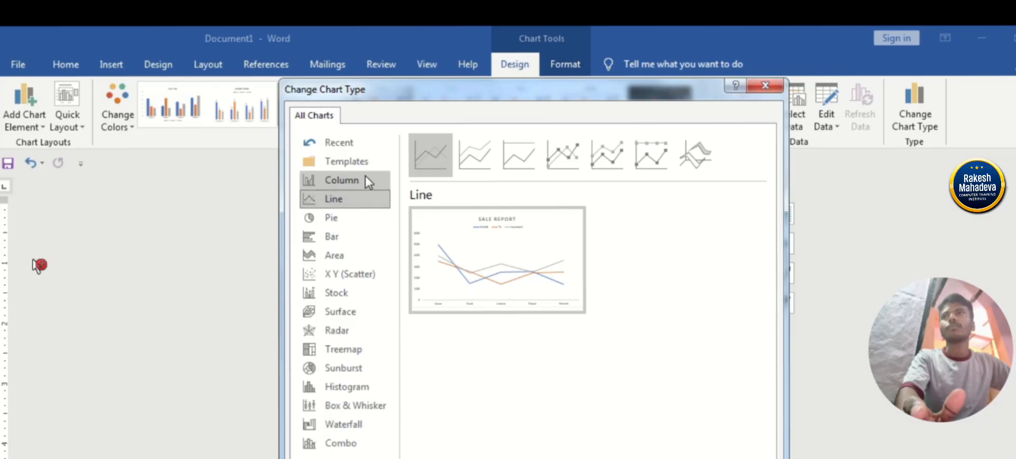
Change the sale report chart's type to 3-D Clustered Column.
click(365, 181)
click(562, 158)
key(Return)
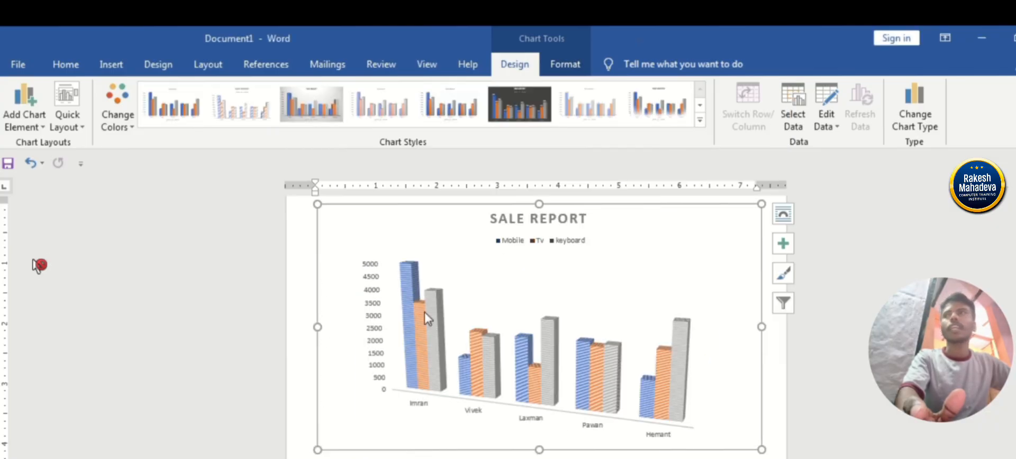
Try several chart styles and apply the one with hatched columns and the legend under the title.
click(242, 122)
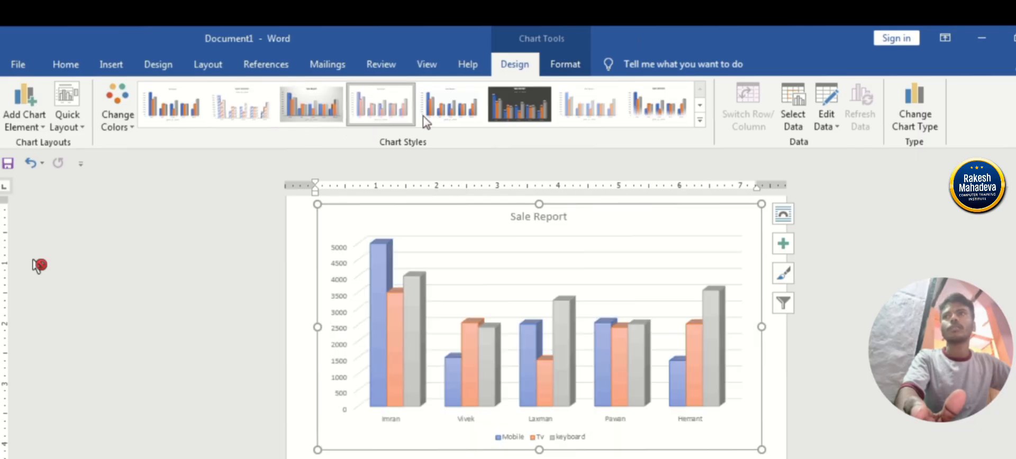
click(450, 109)
click(632, 109)
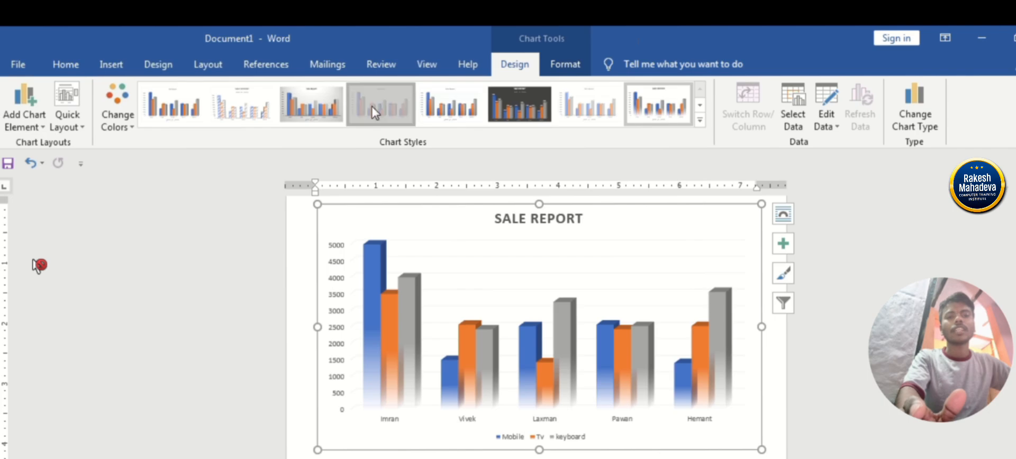
click(405, 120)
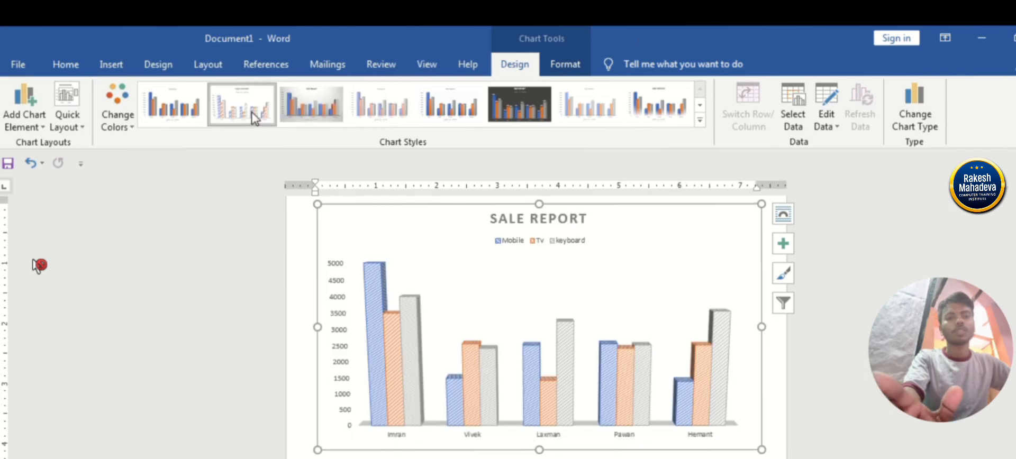
click(252, 118)
Recolor the chart with the Colorful palette that starts with green, light blue and yellow.
click(117, 111)
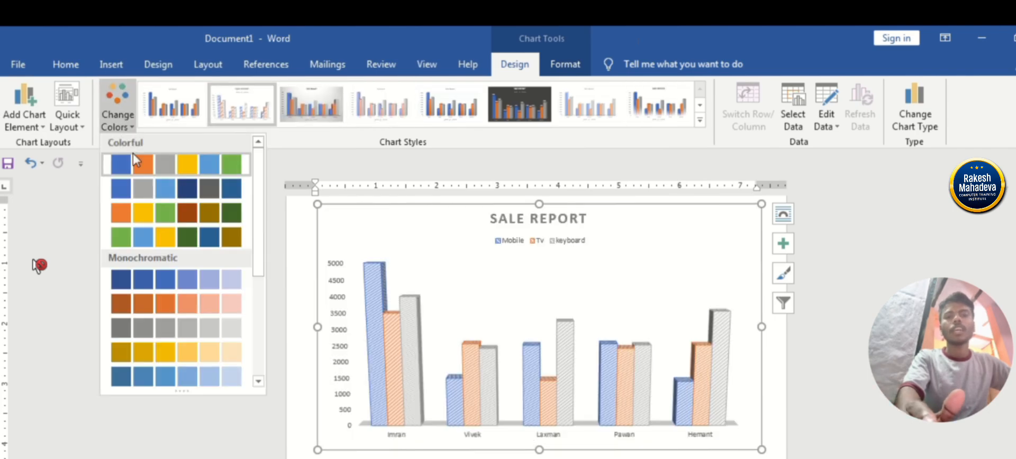
click(164, 212)
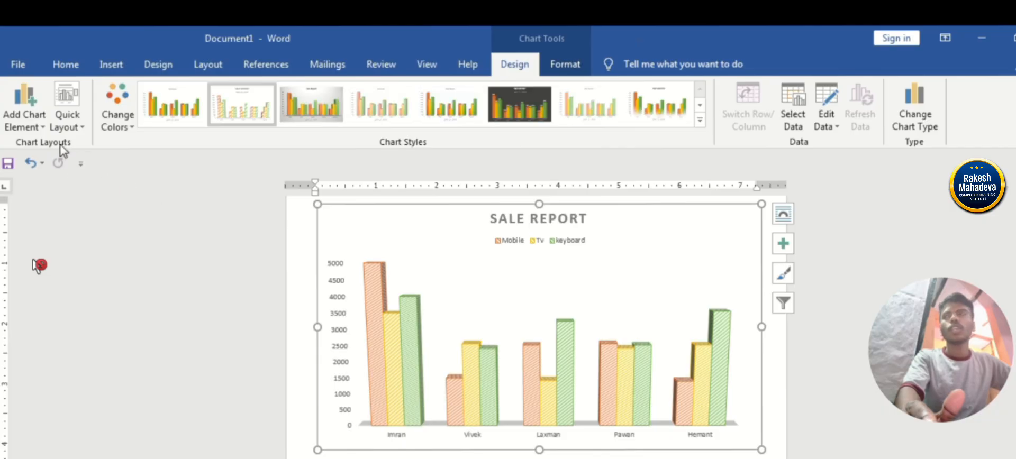
click(118, 112)
click(172, 249)
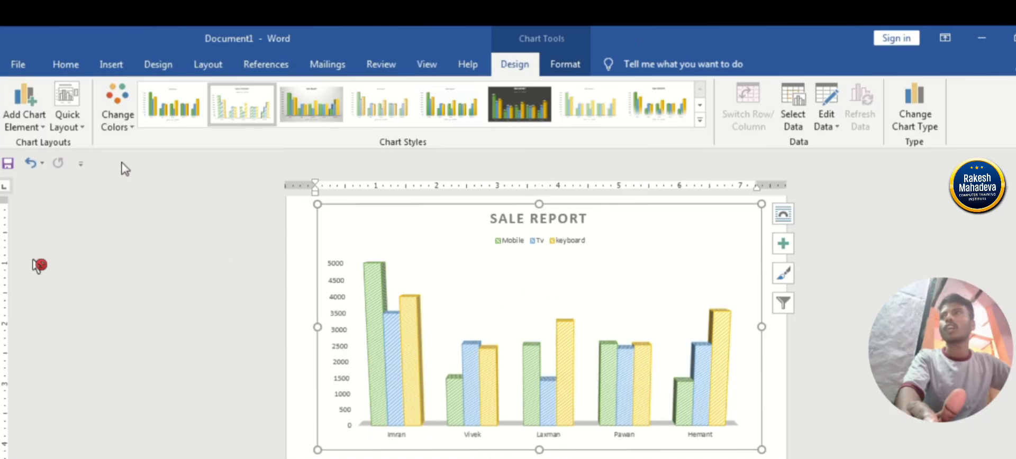
Apply quick Layout 2 to the chart, with the legend on top and outside-end data labels, and inspect the labels up close.
click(68, 129)
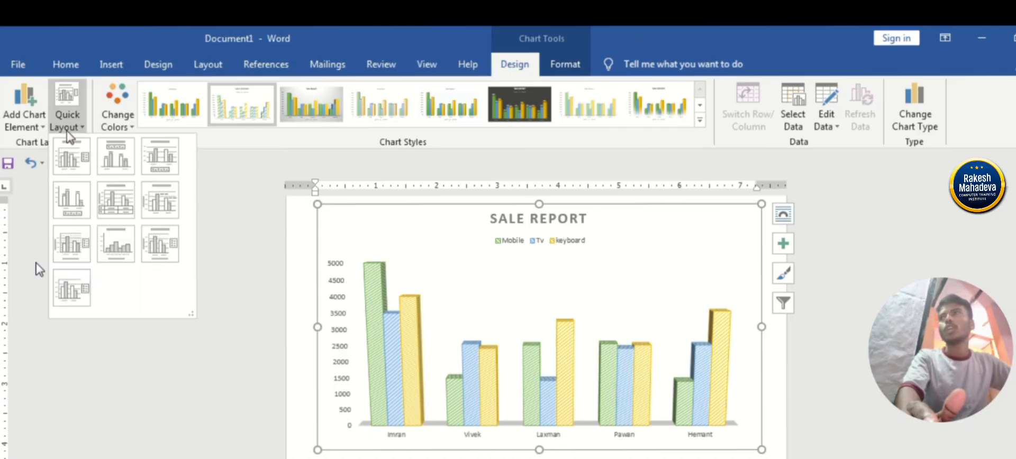
click(116, 156)
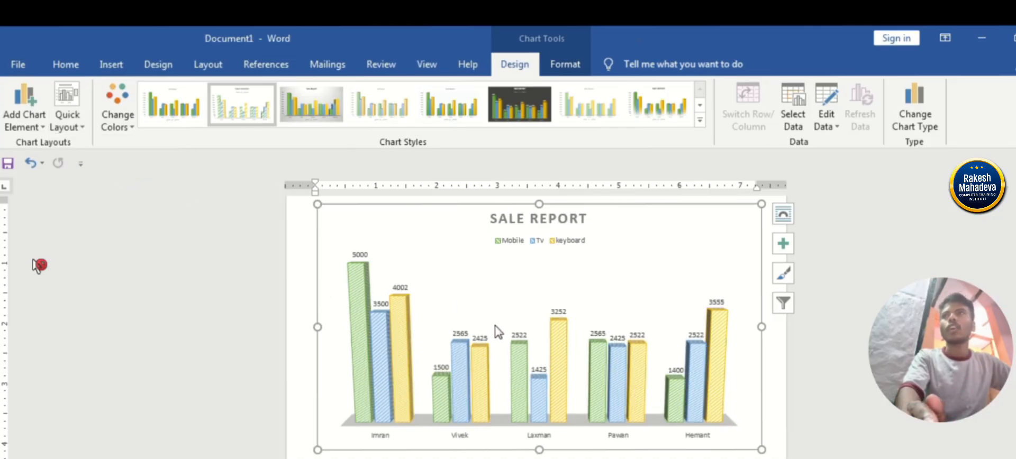
scroll(539, 327, up, 3)
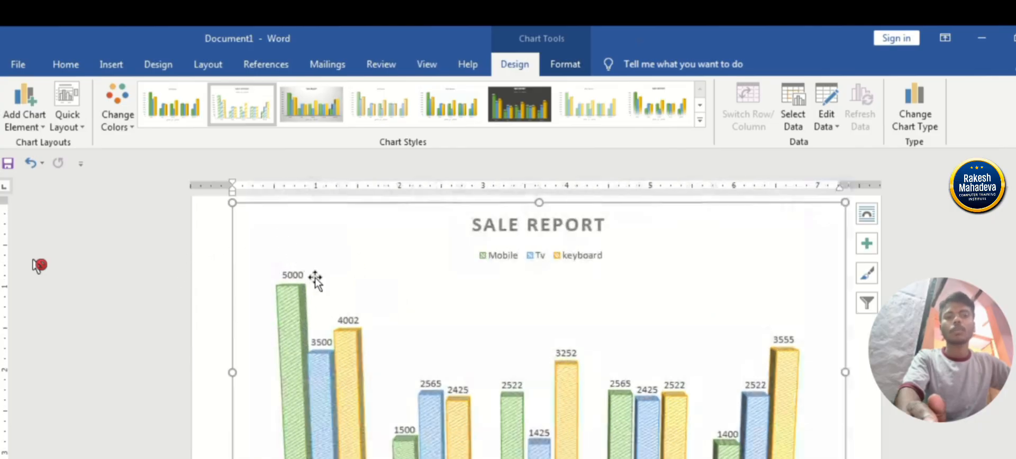
scroll(539, 327, down, 3)
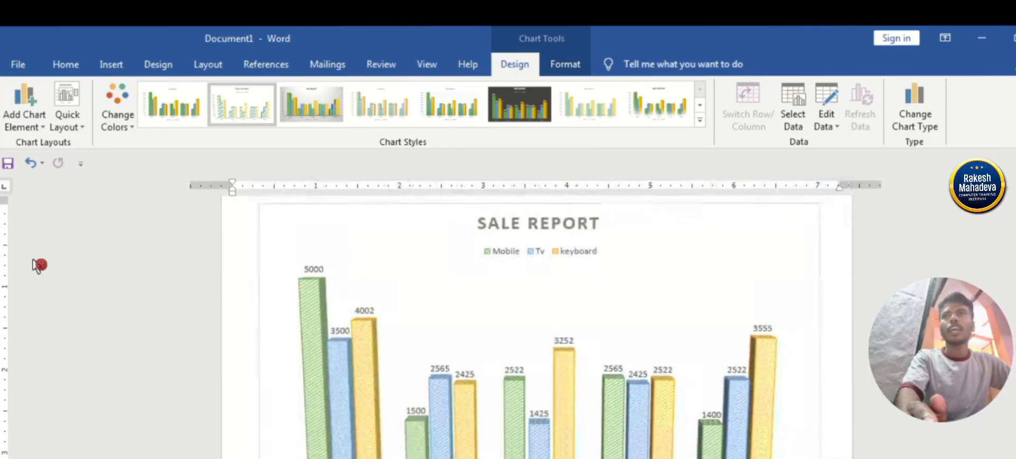
Try other quick layouts, including the one with a data table under the chart, and return to Layout 2.
click(68, 120)
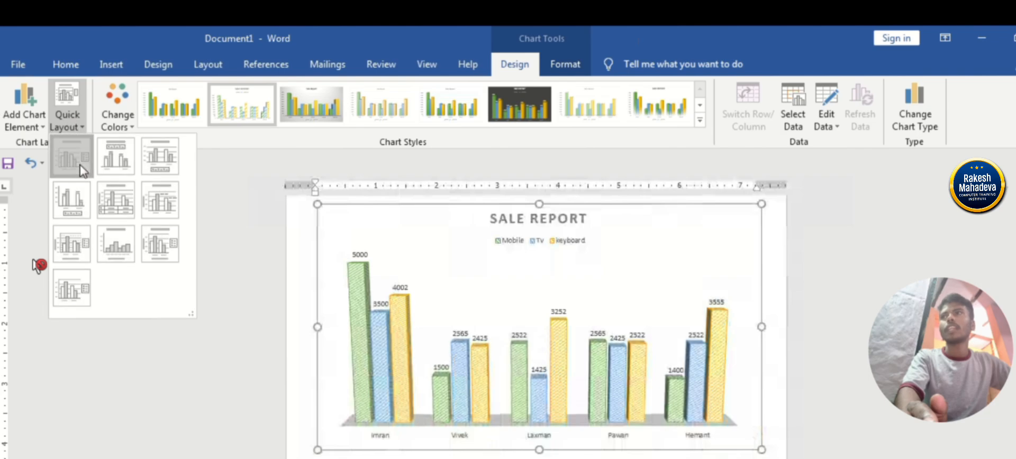
click(74, 156)
click(67, 120)
click(110, 209)
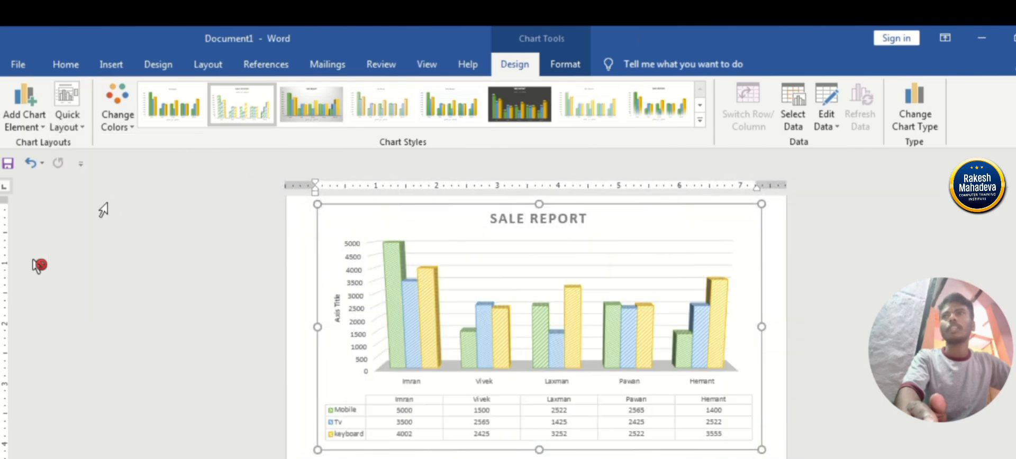
click(65, 119)
click(118, 165)
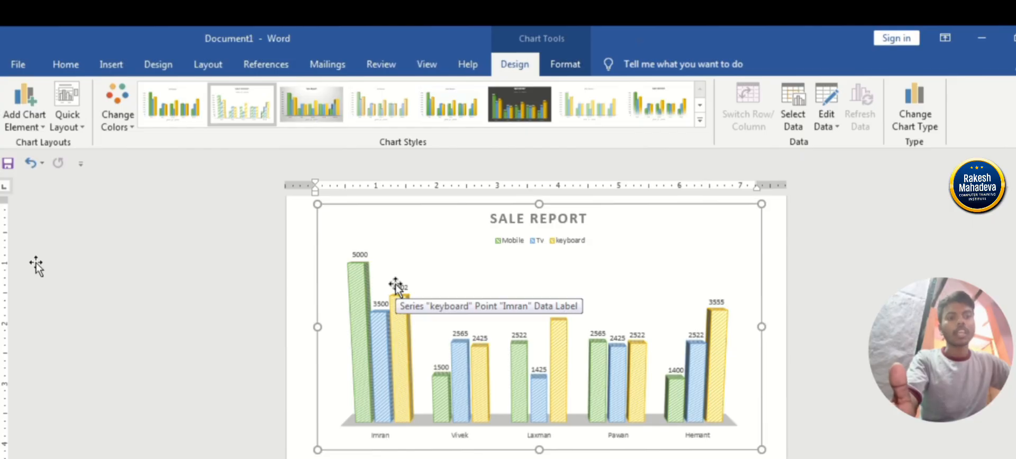
Change the chart's data labels to data callouts.
click(24, 116)
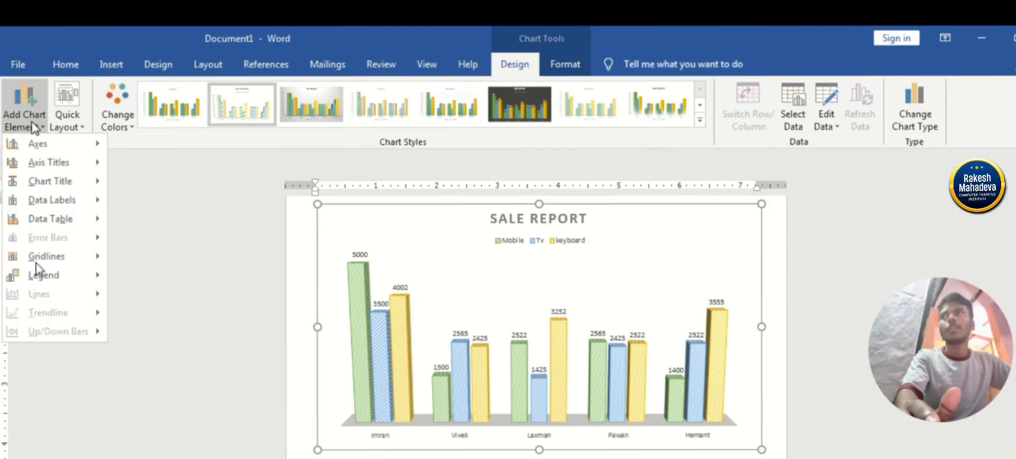
mouse_move(54, 199)
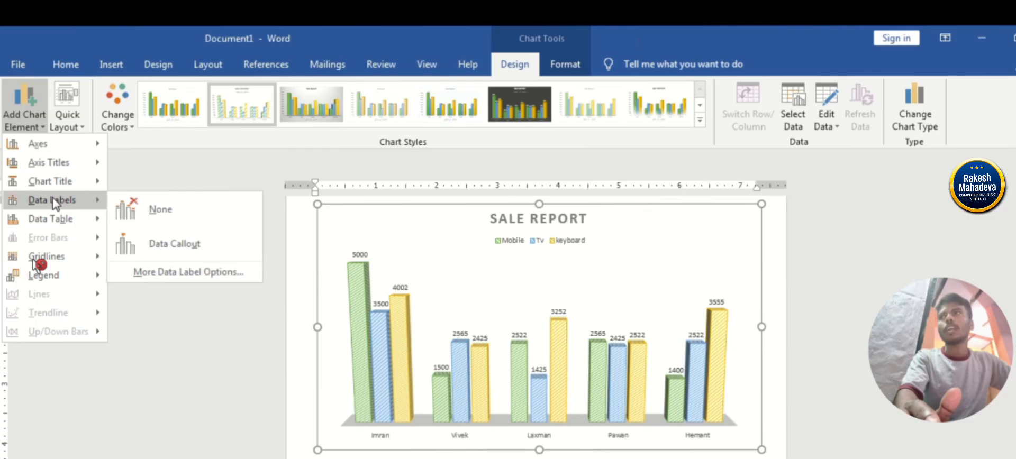
click(156, 244)
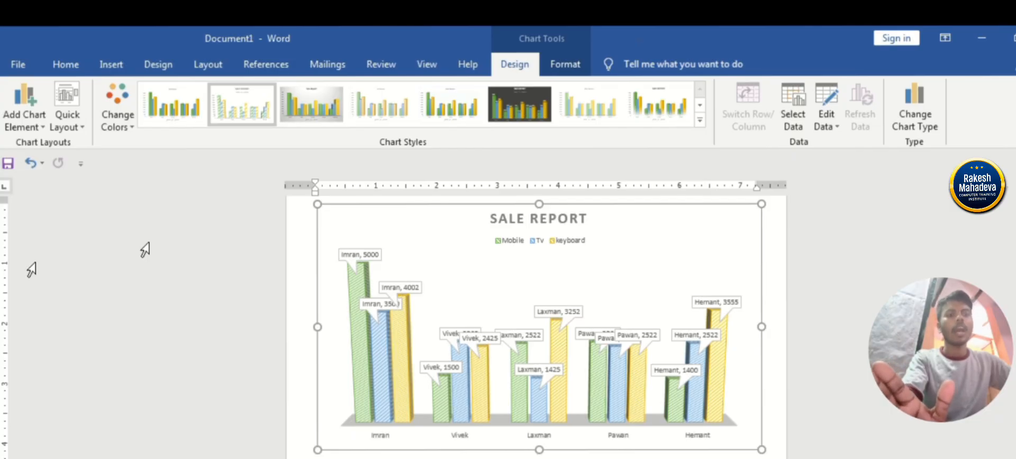
click(35, 266)
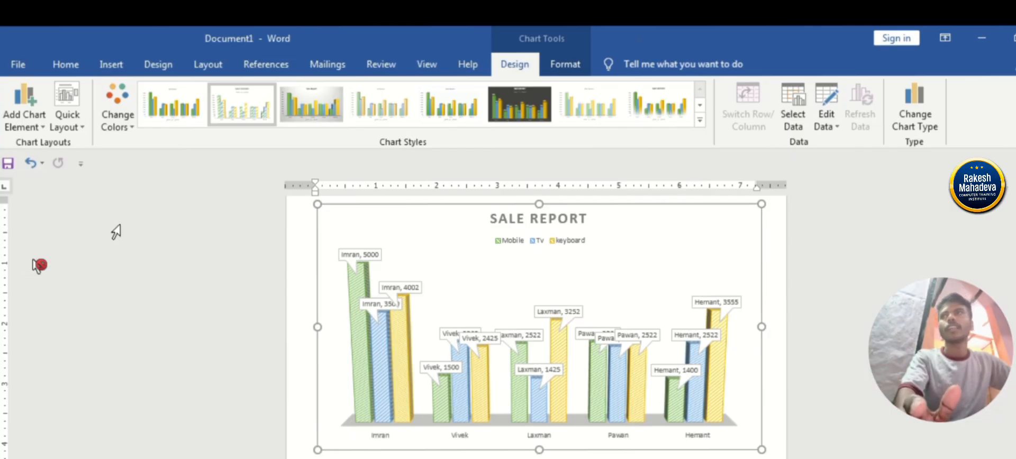
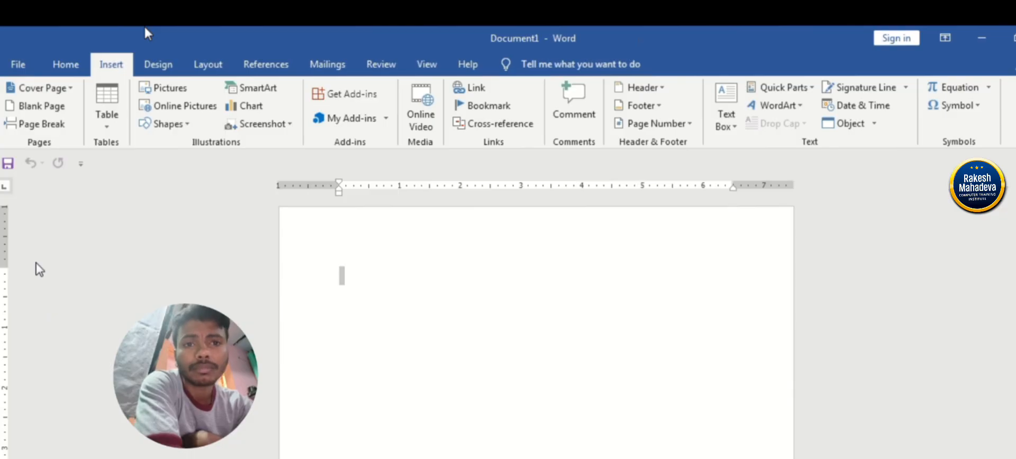
Open the SmartArt graphic gallery and look through all layouts, including the List and Process categories.
click(255, 91)
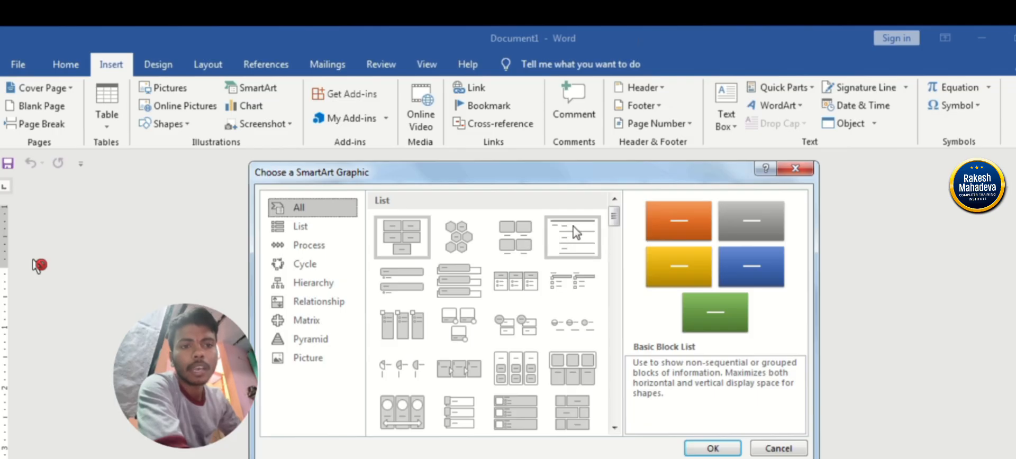
drag(614, 219, 614, 232)
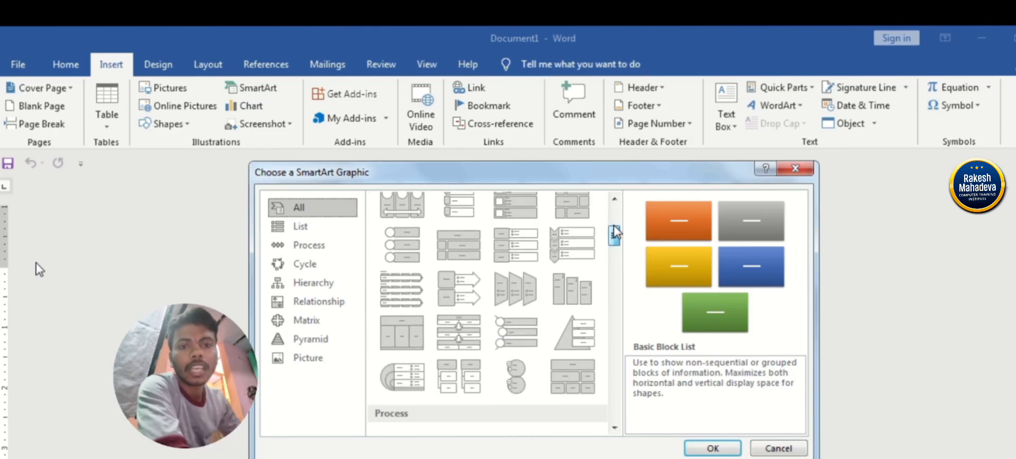
scroll(615, 232, down, 8)
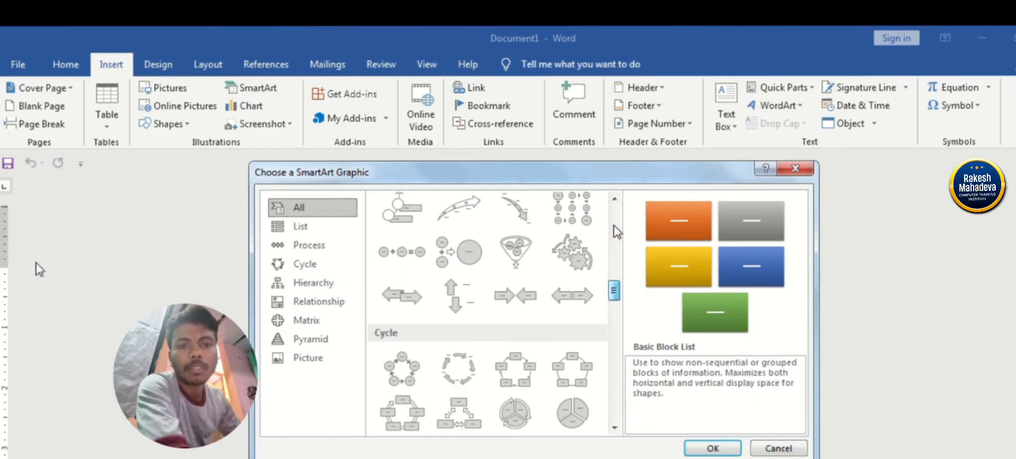
scroll(613, 230, down, 5)
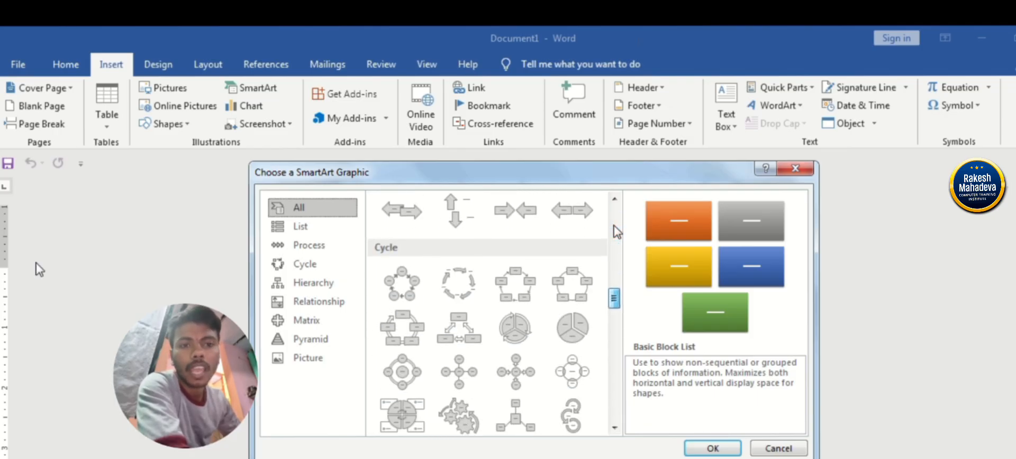
click(324, 228)
click(321, 247)
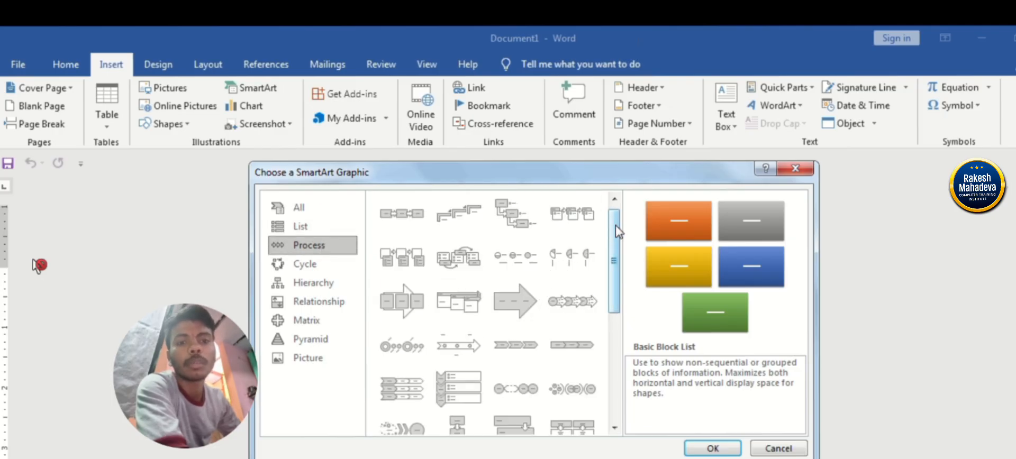
drag(616, 231, 616, 339)
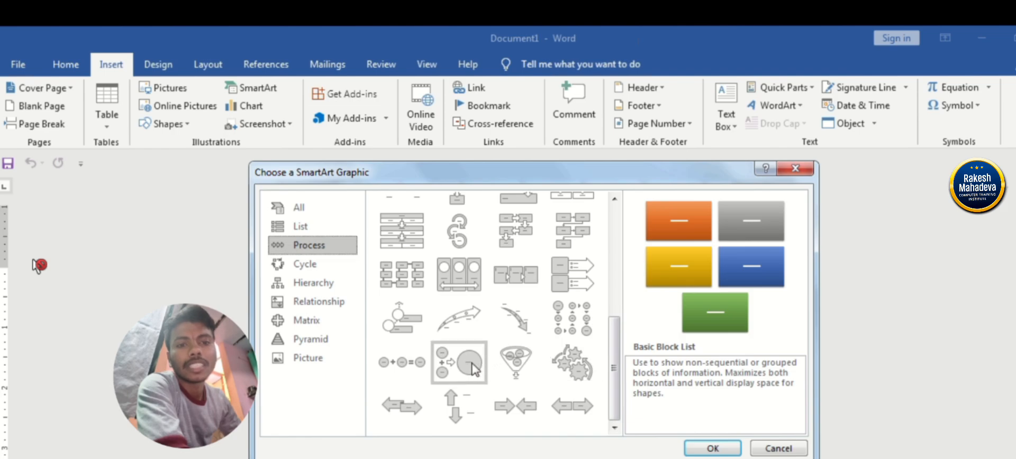
Preview the Basic Cycle and Text Cycle layouts in the Cycle category of SmartArt graphics.
click(332, 264)
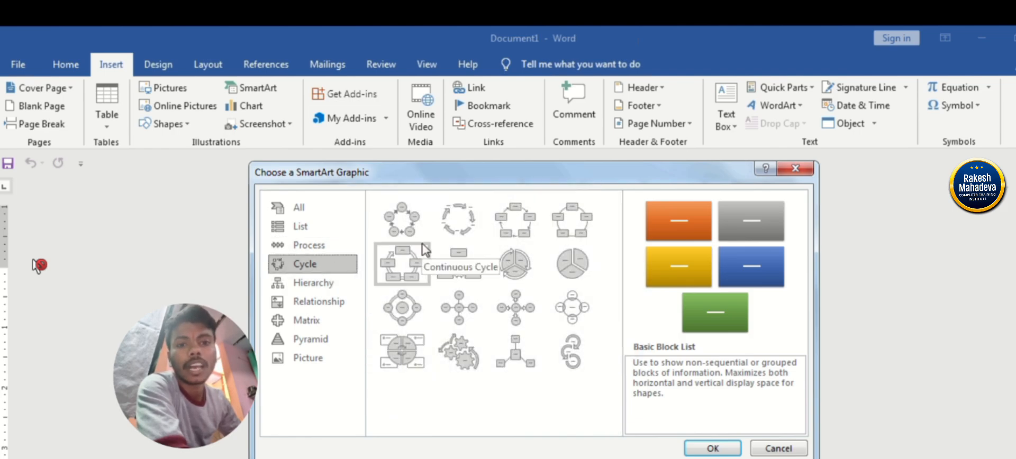
click(457, 221)
click(418, 220)
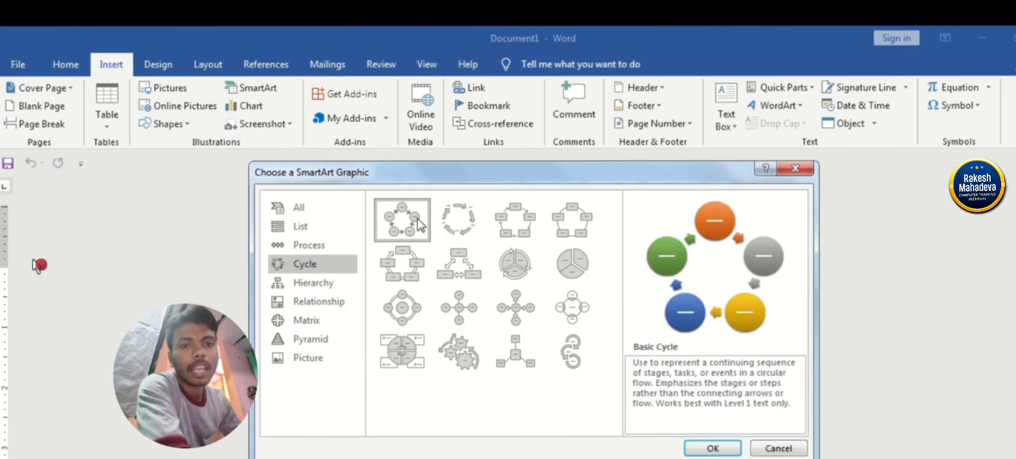
click(458, 220)
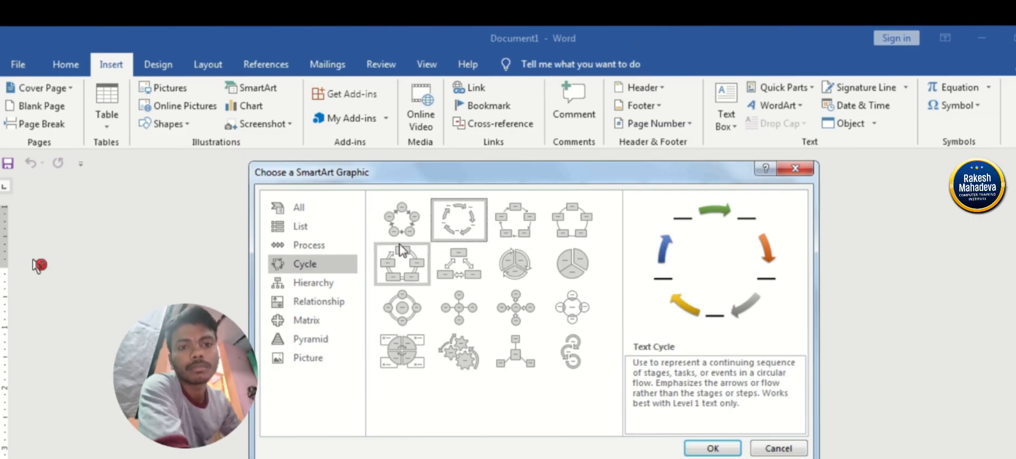
Look through the Hierarchy, Relationship, Matrix, Pyramid and Picture categories of SmartArt layouts, and revisit Cycle and Process.
click(340, 282)
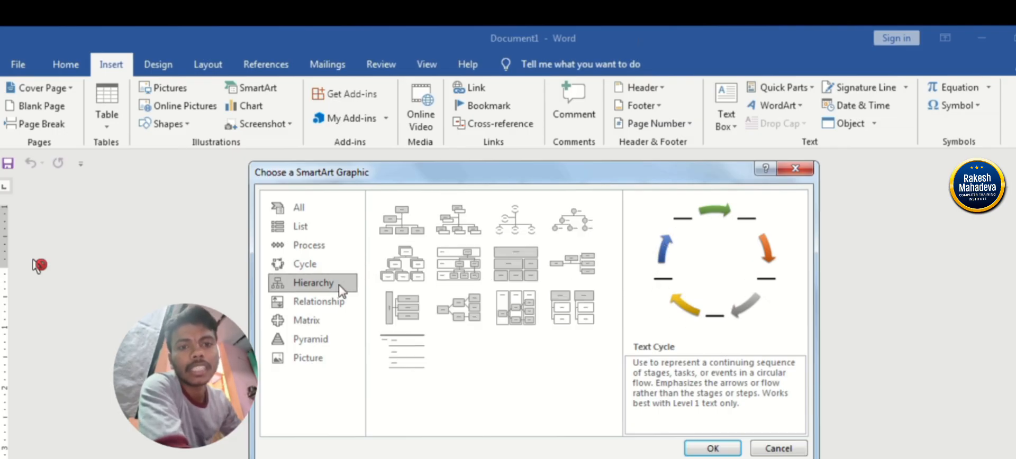
click(317, 303)
click(306, 321)
click(302, 336)
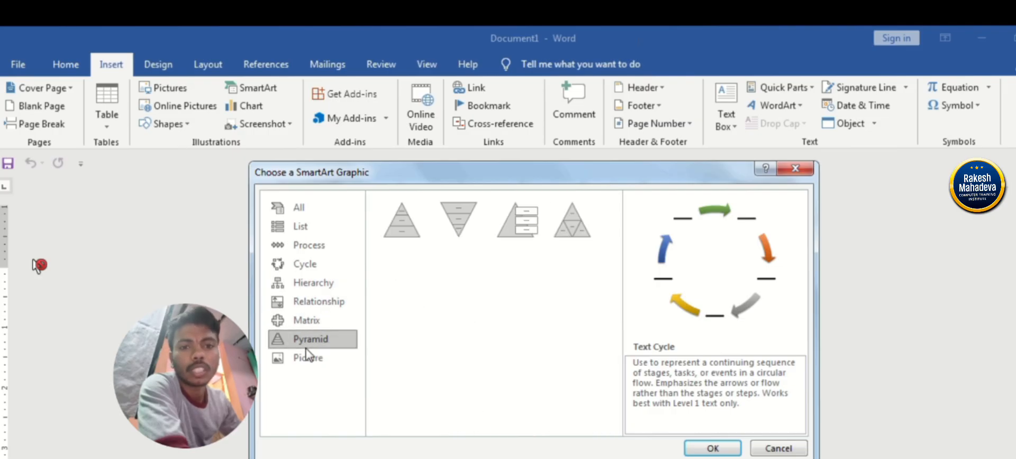
click(309, 365)
click(306, 321)
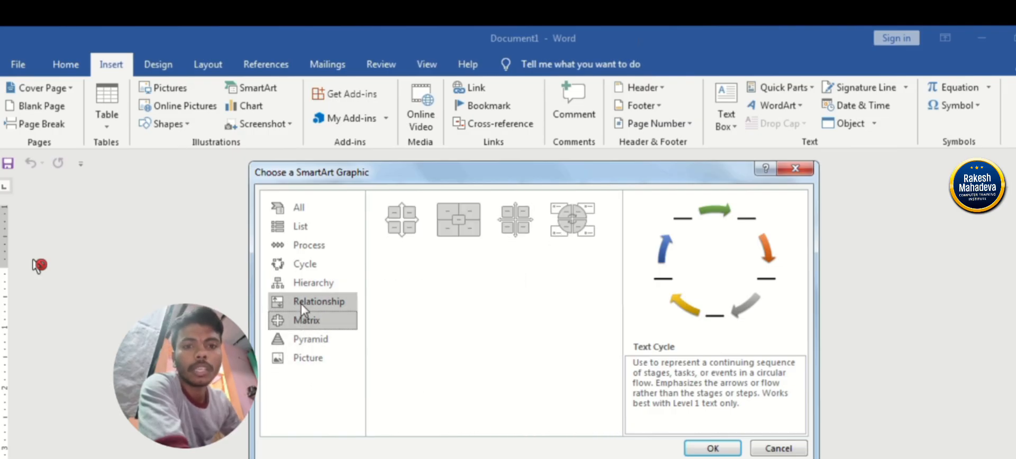
click(312, 301)
click(306, 264)
click(305, 246)
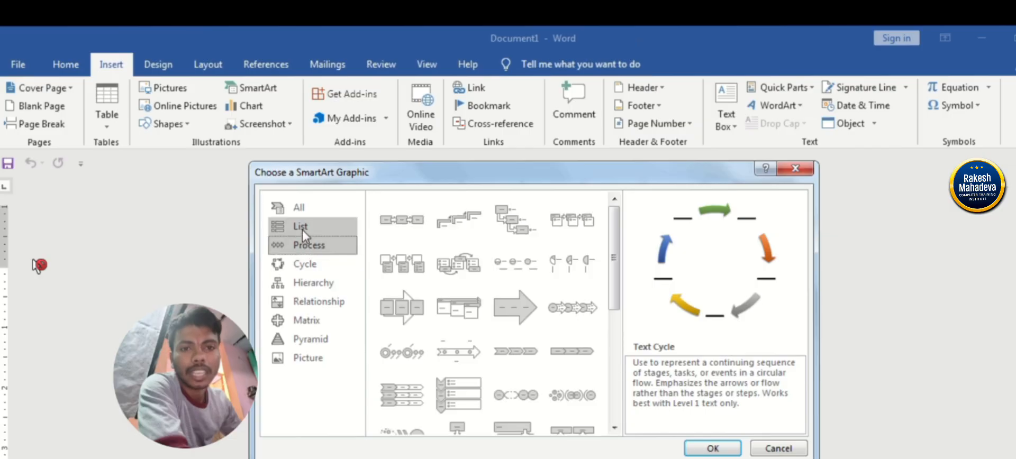
Insert a Vertical Equation SmartArt graphic from the full list of layouts and select the whole graphic.
click(300, 208)
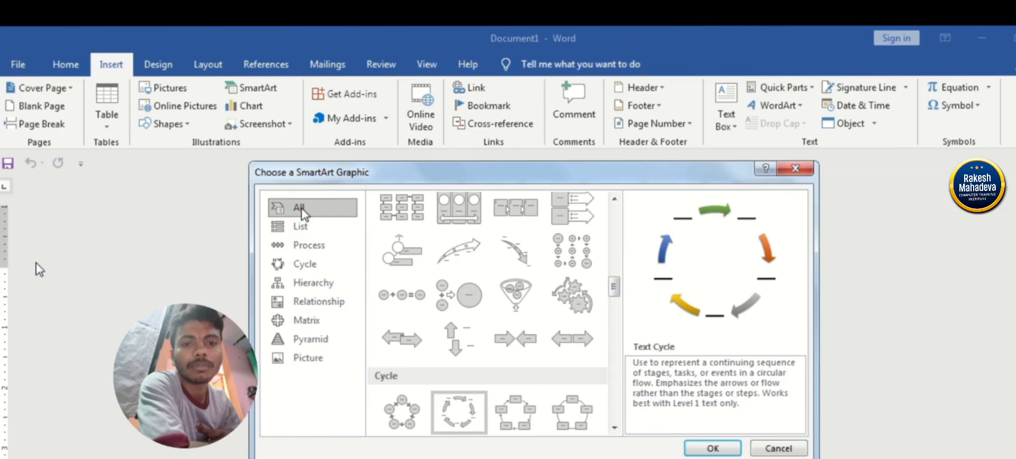
click(454, 304)
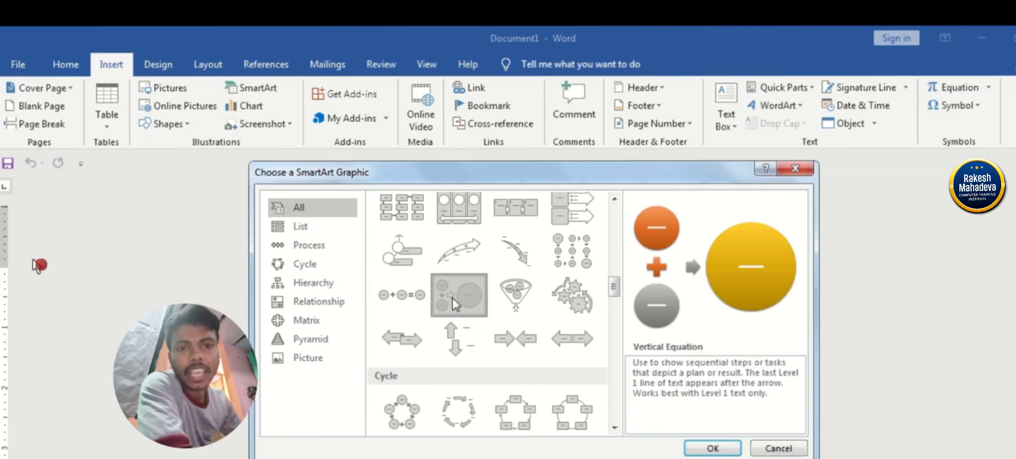
click(709, 448)
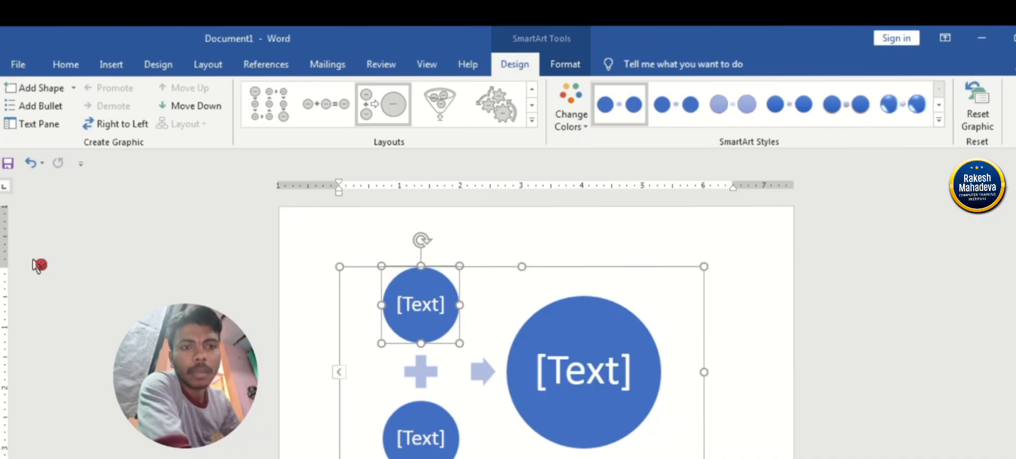
scroll(860, 293, down, 1)
click(629, 238)
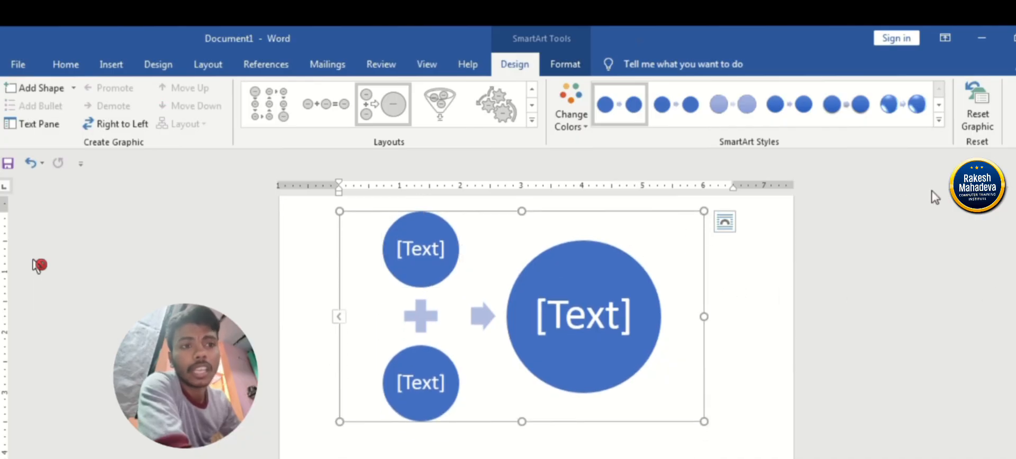
Apply the glossy SmartArt style with bright highlights and recolor the graphic with the last Colorful range, blue to green.
click(900, 111)
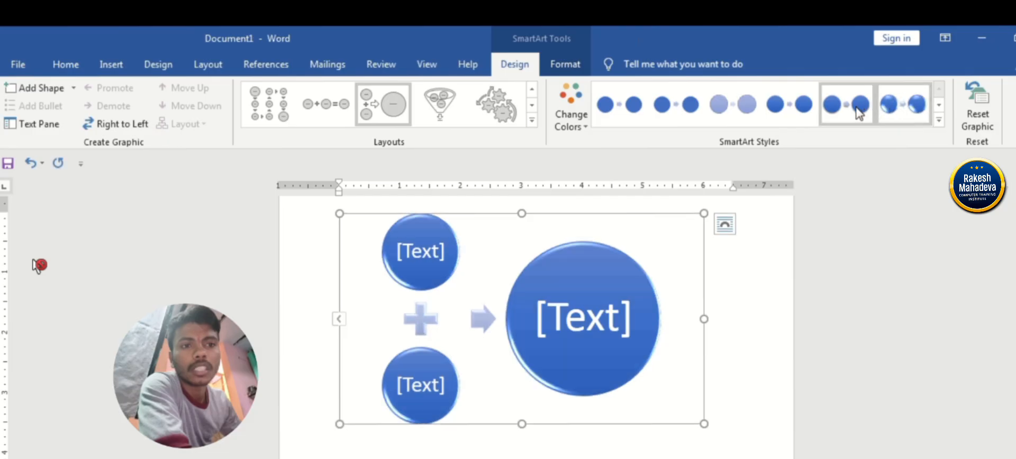
click(732, 105)
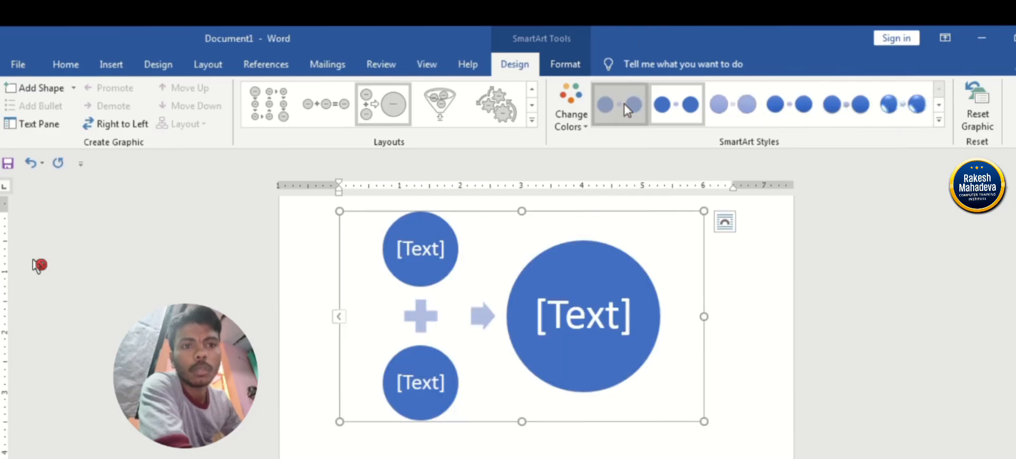
click(903, 114)
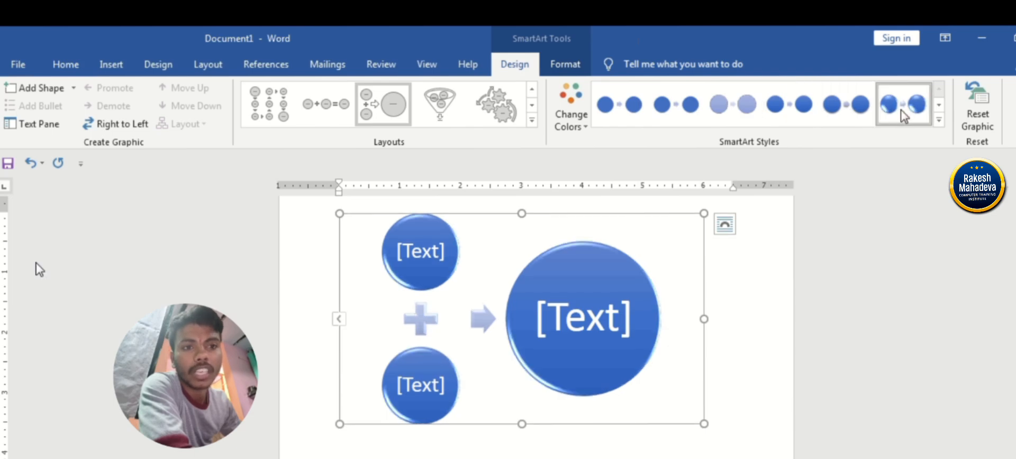
click(568, 110)
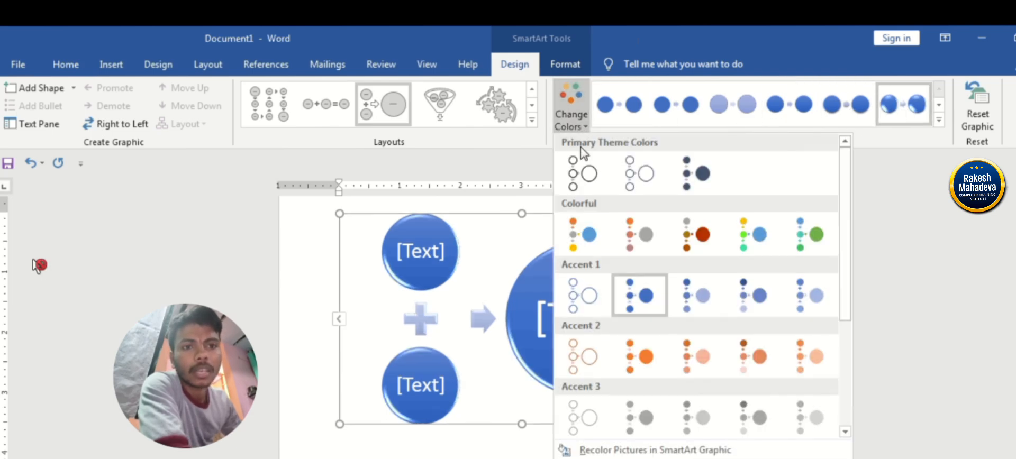
click(794, 243)
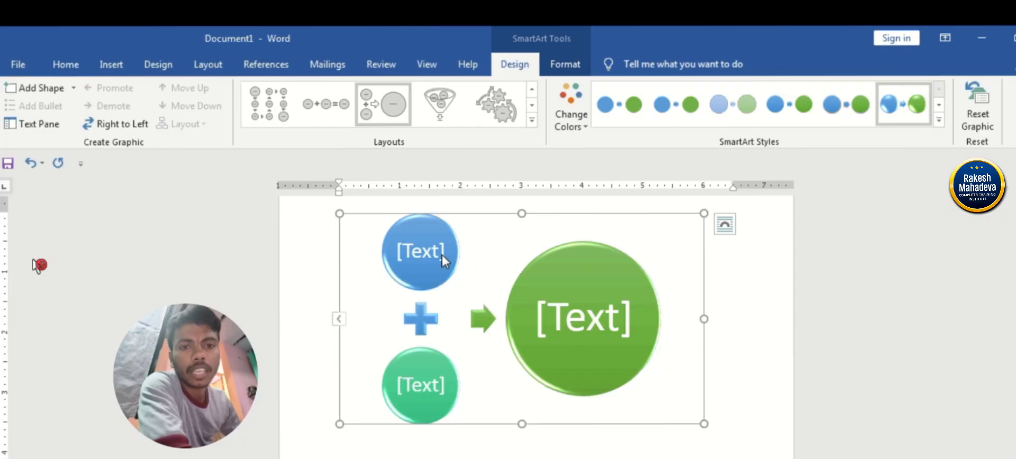
Fill the upper small circle of the SmartArt graphic with the standard red color.
click(418, 257)
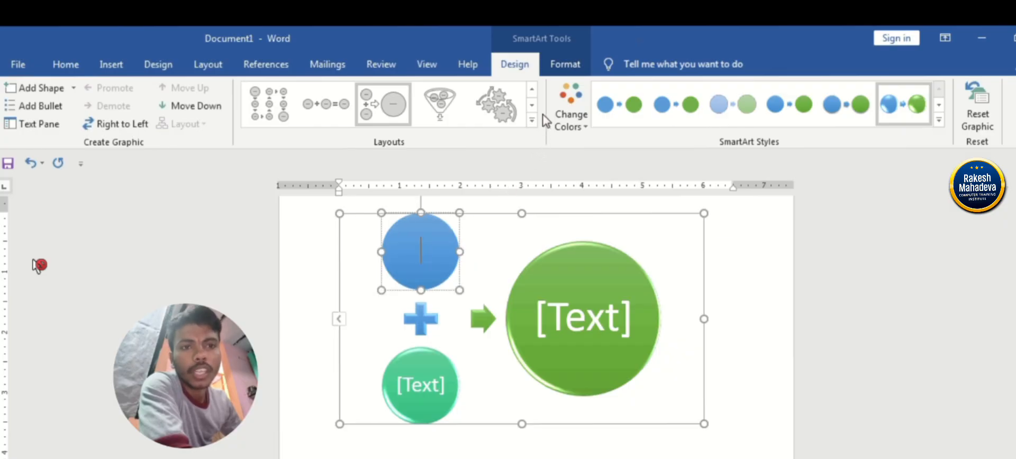
click(564, 66)
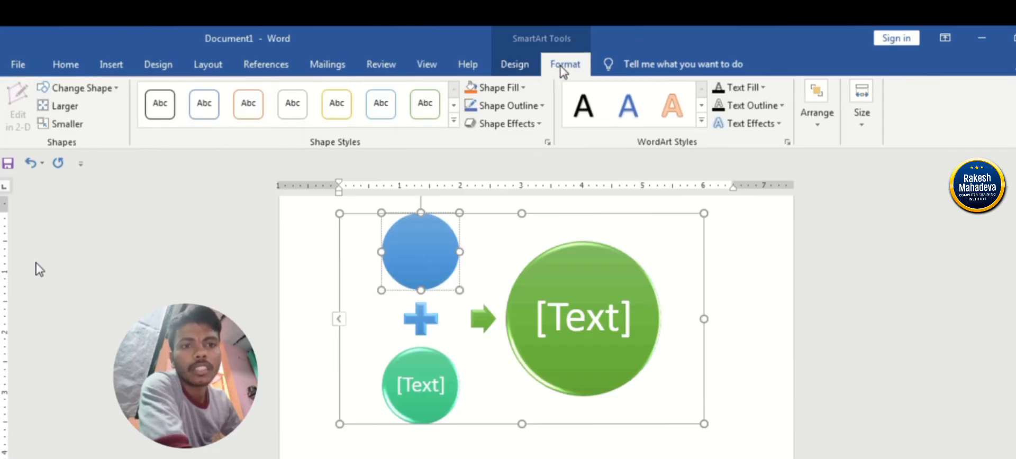
click(503, 95)
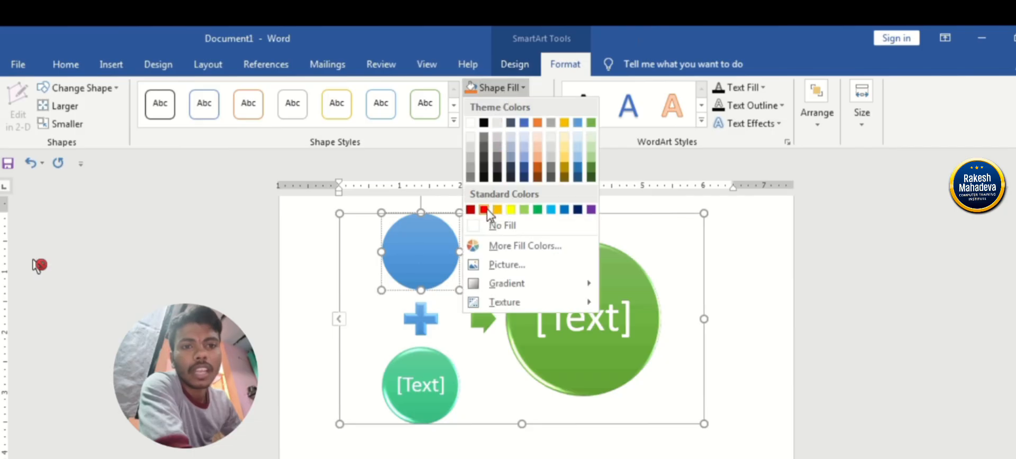
click(483, 209)
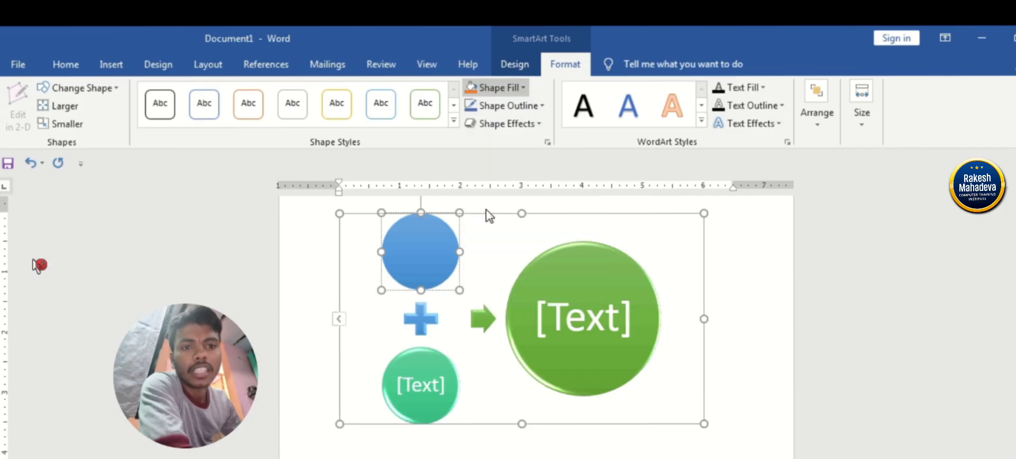
Fill the large result circle with standard dark blue and the lower small circle with standard green.
click(569, 281)
click(523, 89)
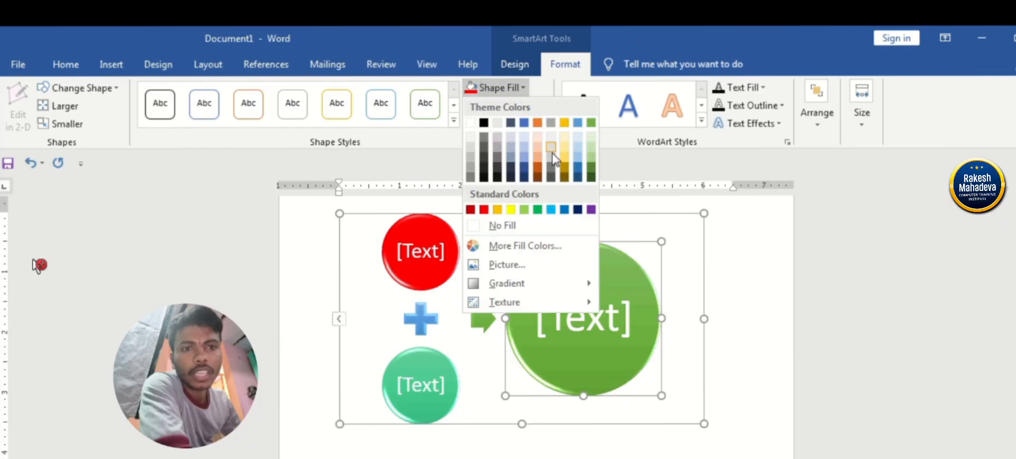
click(578, 210)
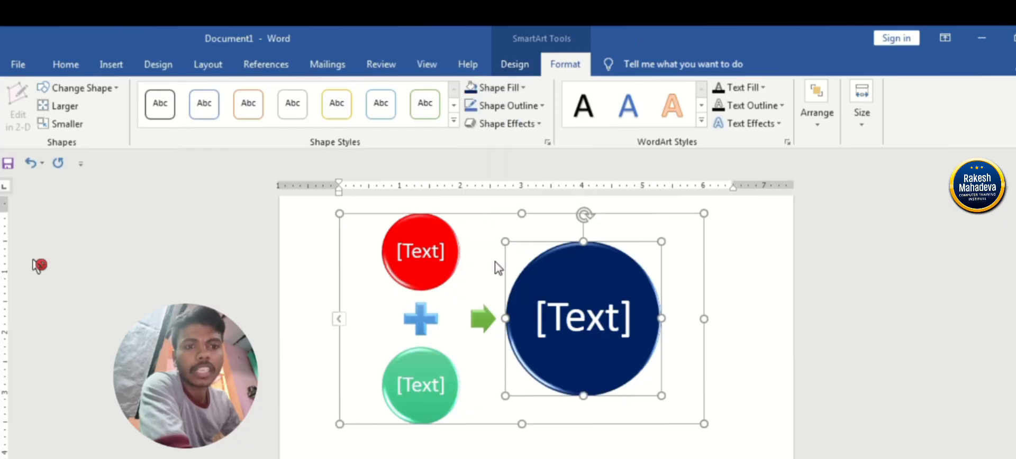
click(429, 368)
click(512, 89)
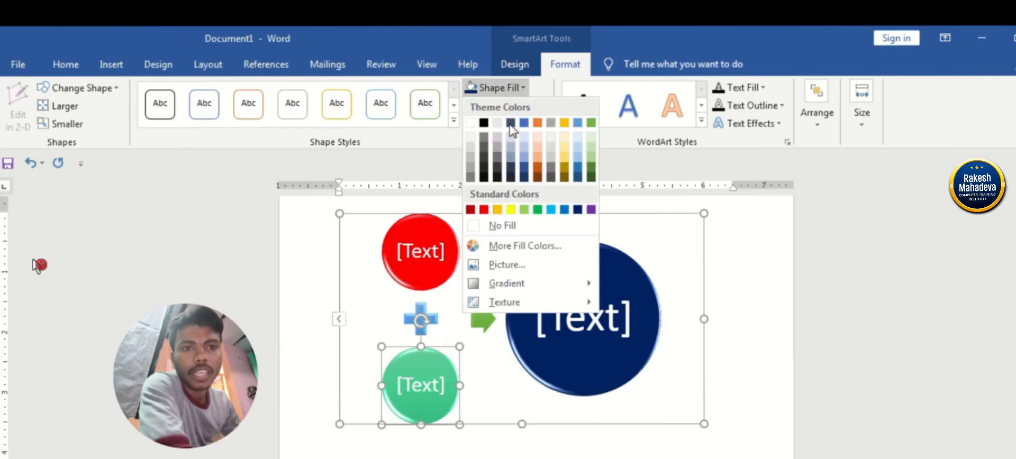
click(524, 210)
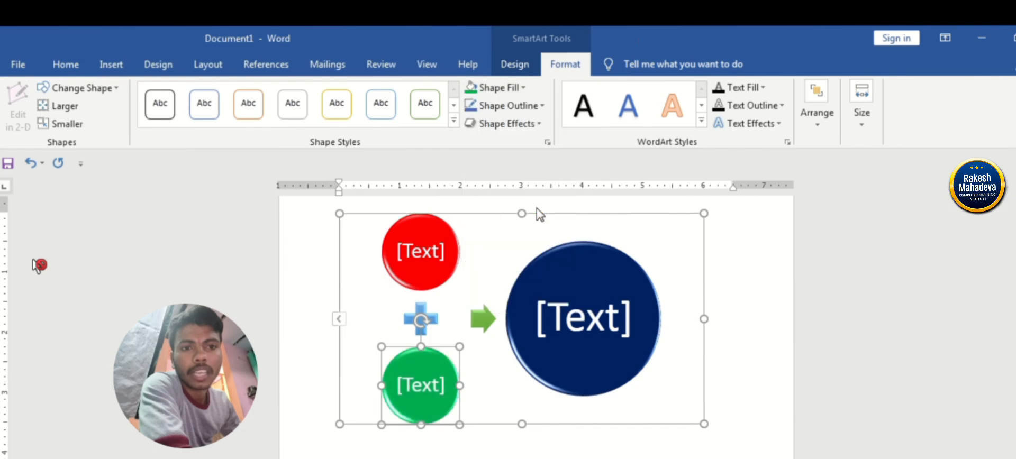
click(576, 224)
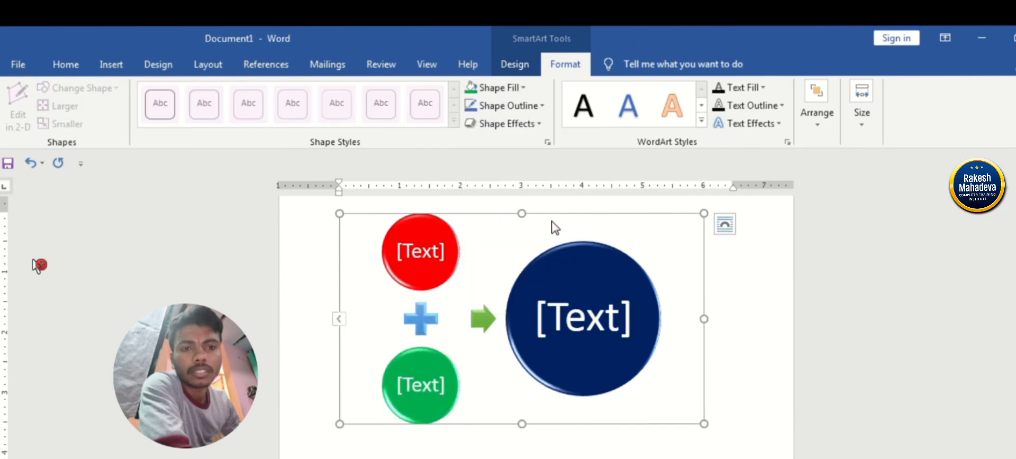
Add the largest blue glow variation to the large dark blue circle.
click(548, 264)
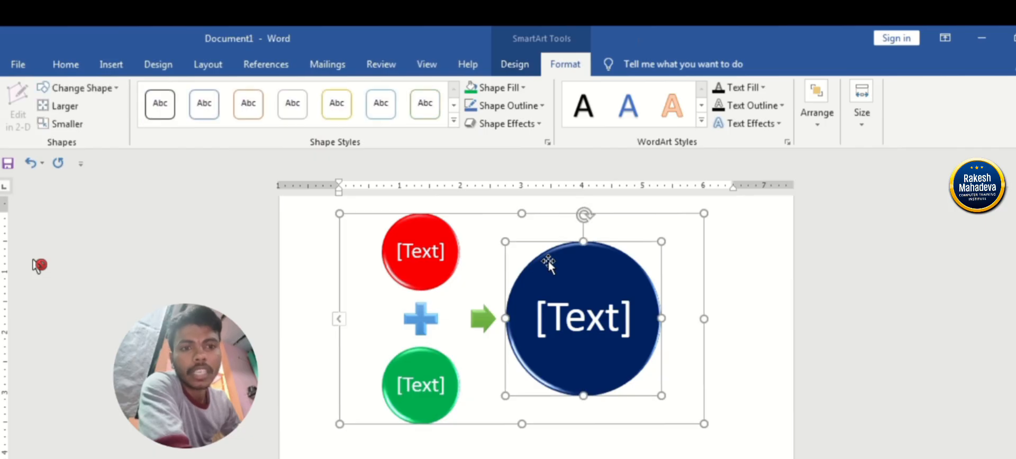
click(516, 126)
mouse_move(515, 259)
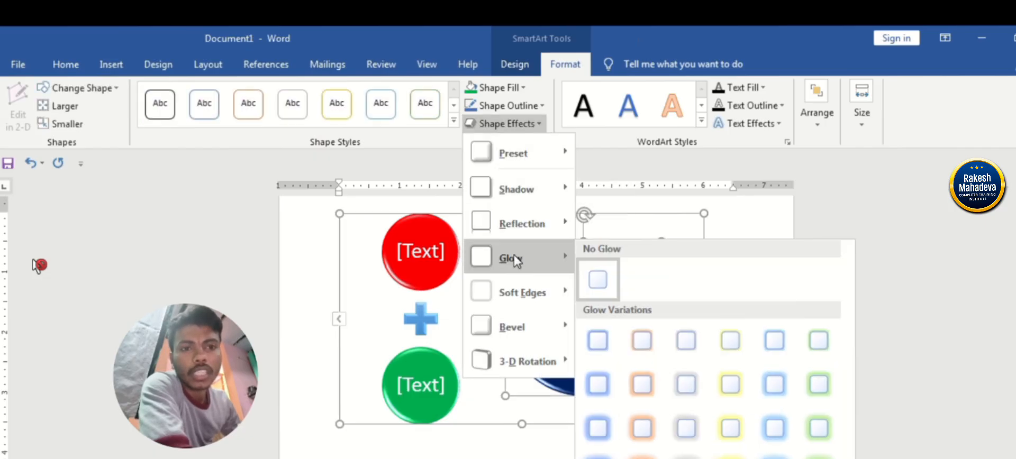
click(596, 456)
Add the third-row blue glow variation to the red circle and repeat the same glow on the green circle.
click(427, 244)
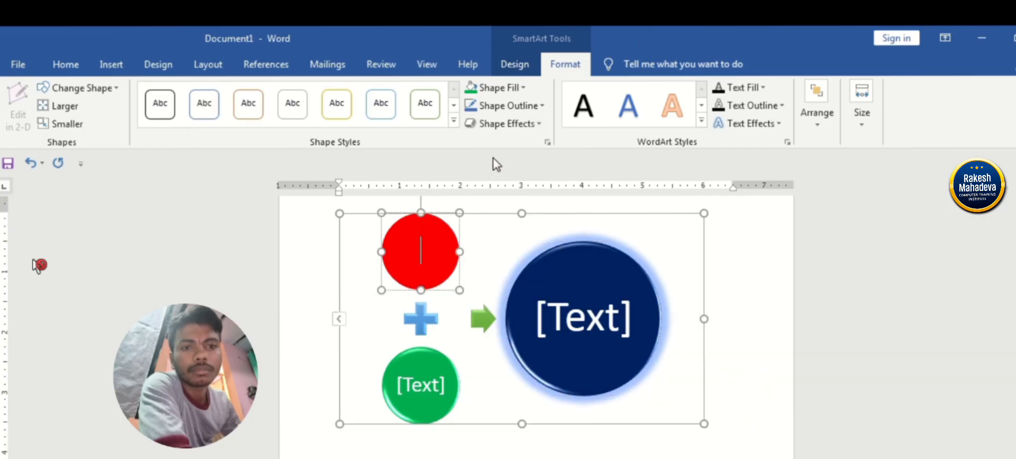
click(520, 126)
mouse_move(529, 300)
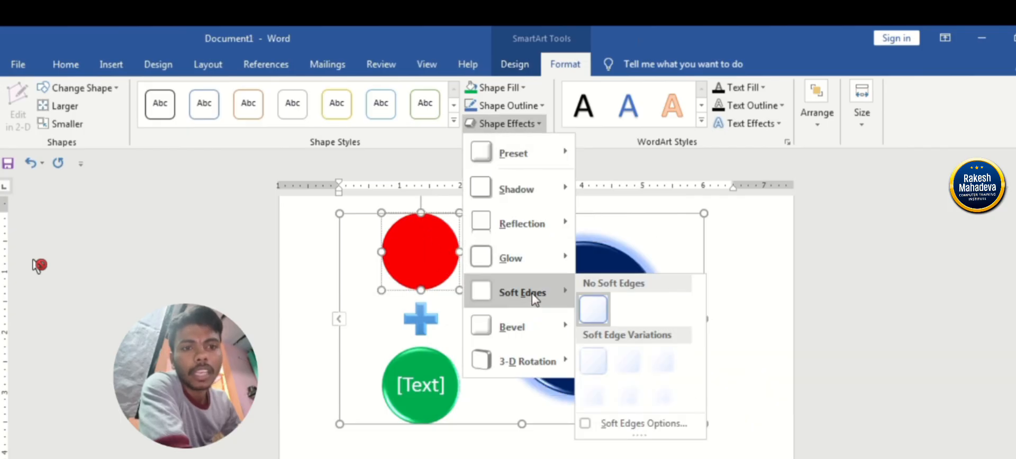
mouse_move(540, 256)
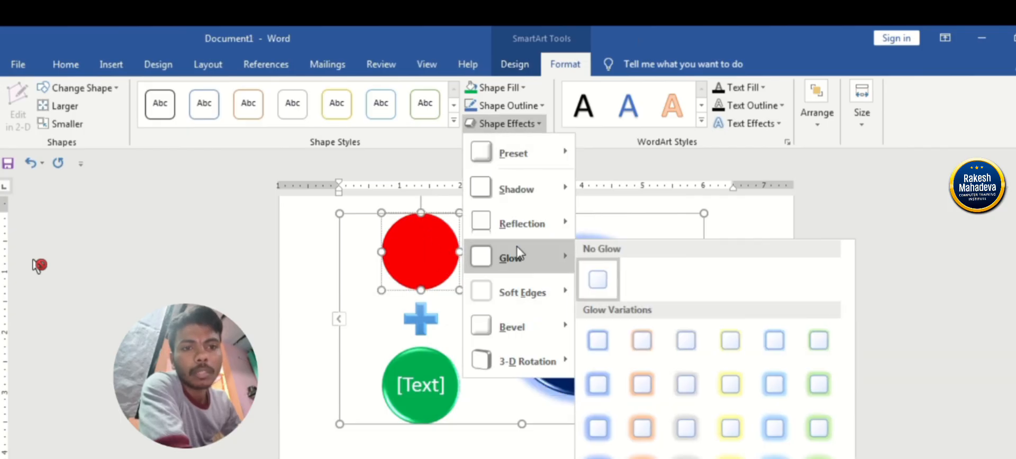
click(599, 429)
click(438, 401)
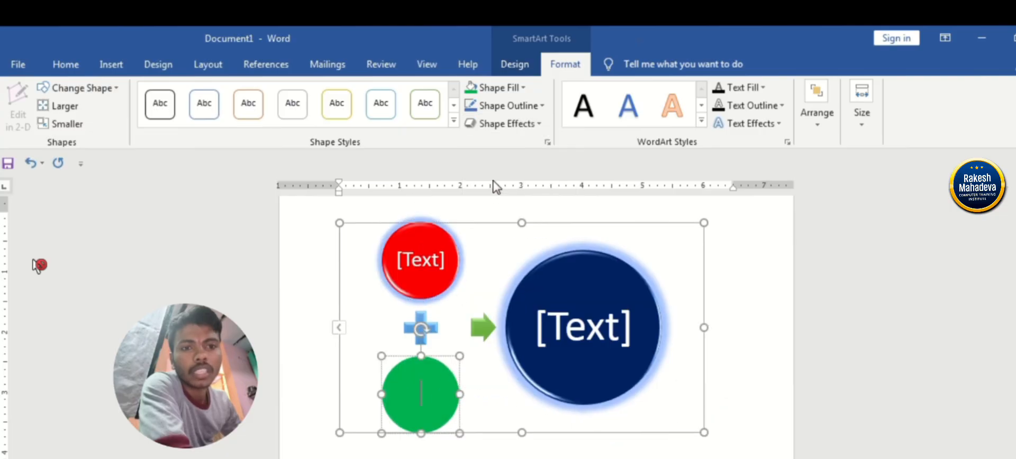
key(F4)
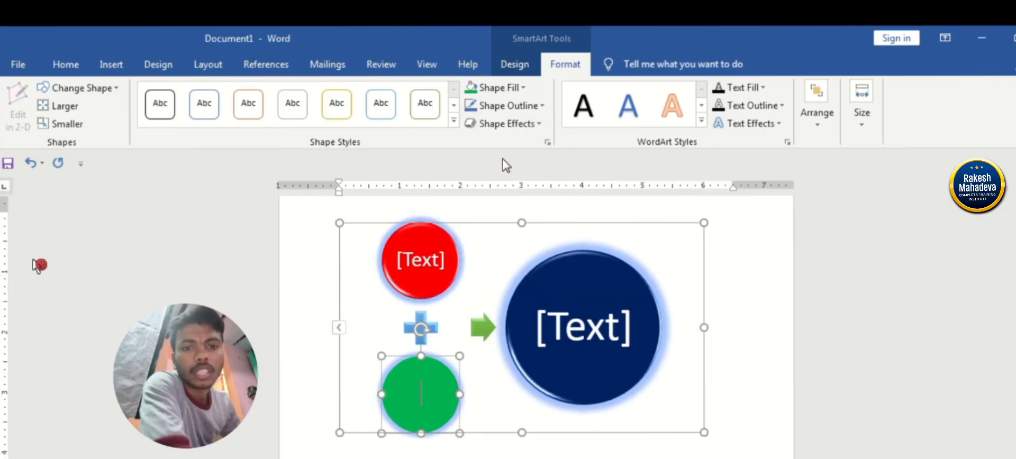
Widen the SmartArt graphic to the right page margin and enter 5 in both small circles and 10 in the large circle.
click(529, 228)
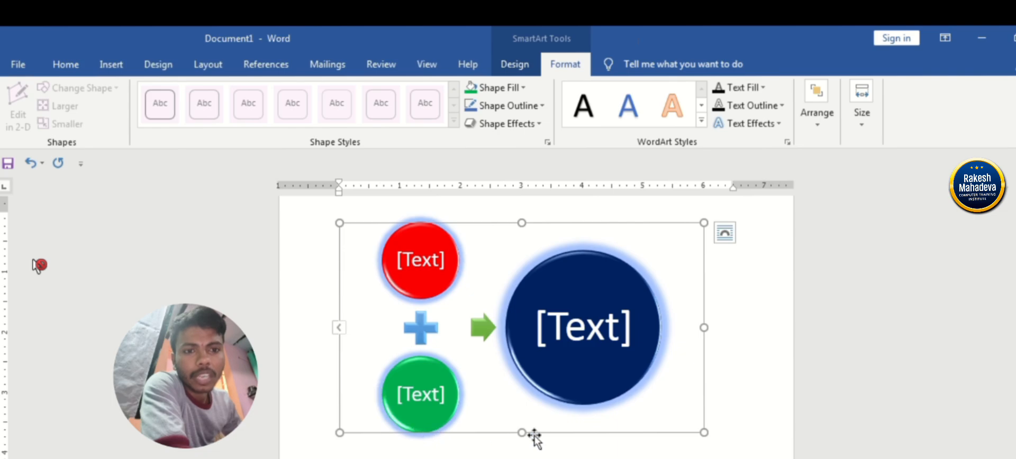
drag(701, 433, 734, 426)
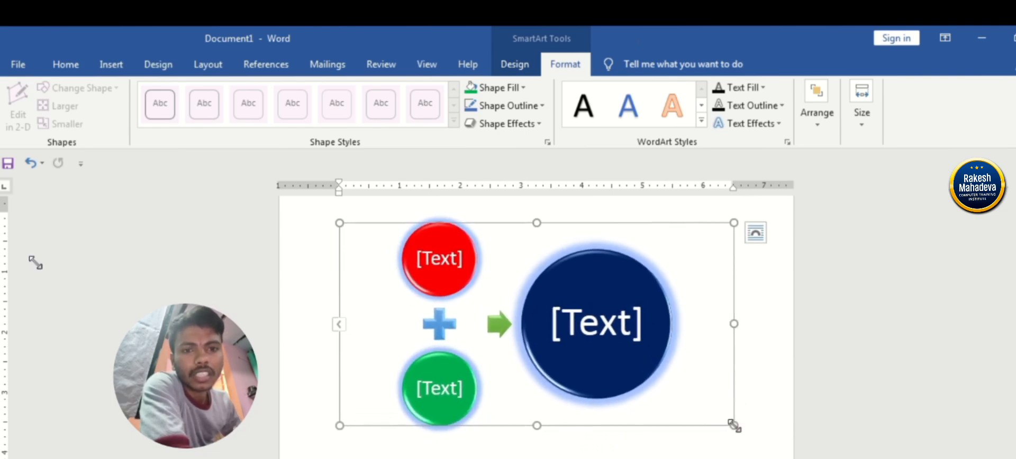
click(449, 267)
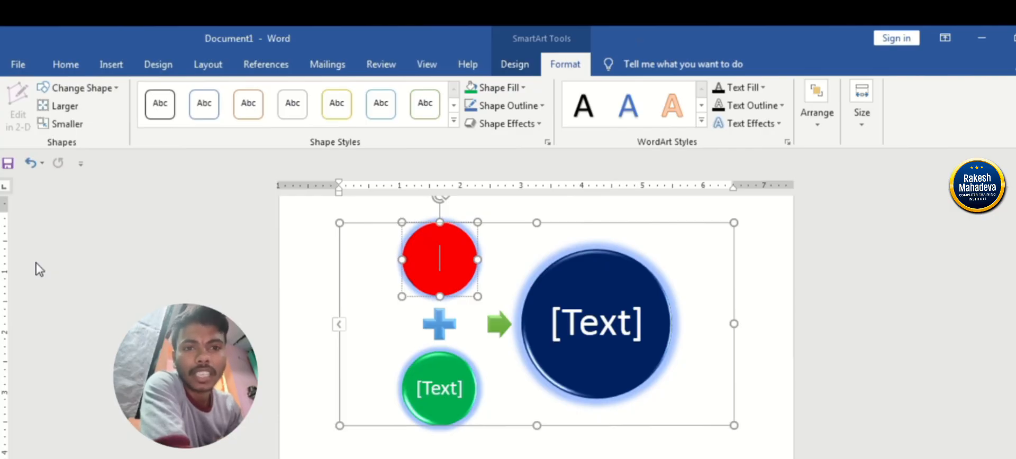
text(5)
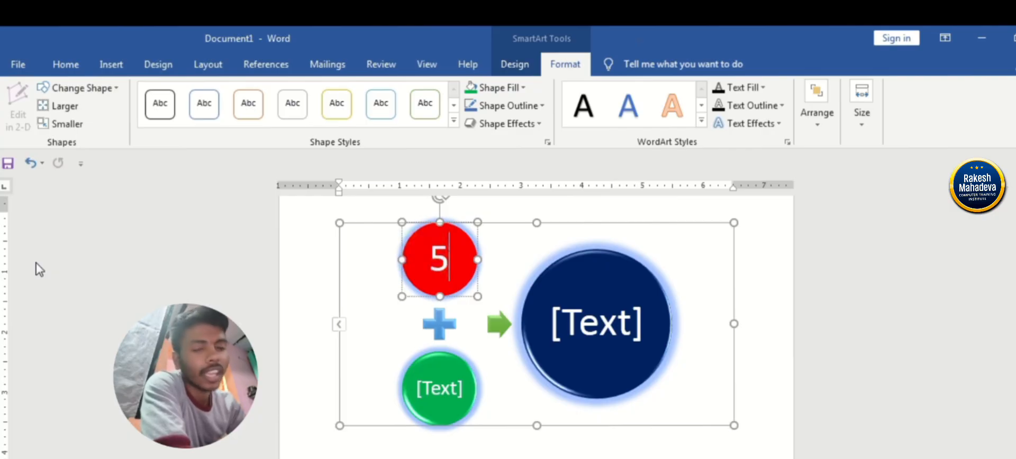
key(BackSpace)
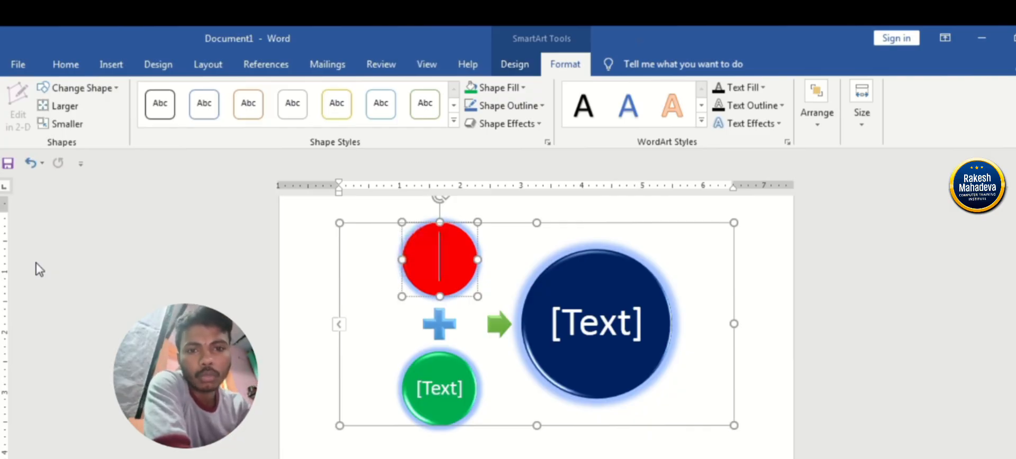
text(5)
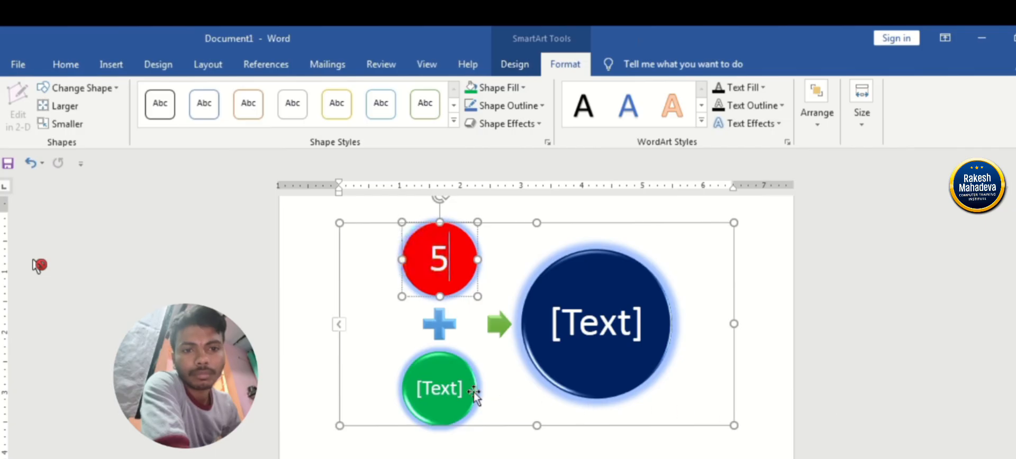
click(450, 389)
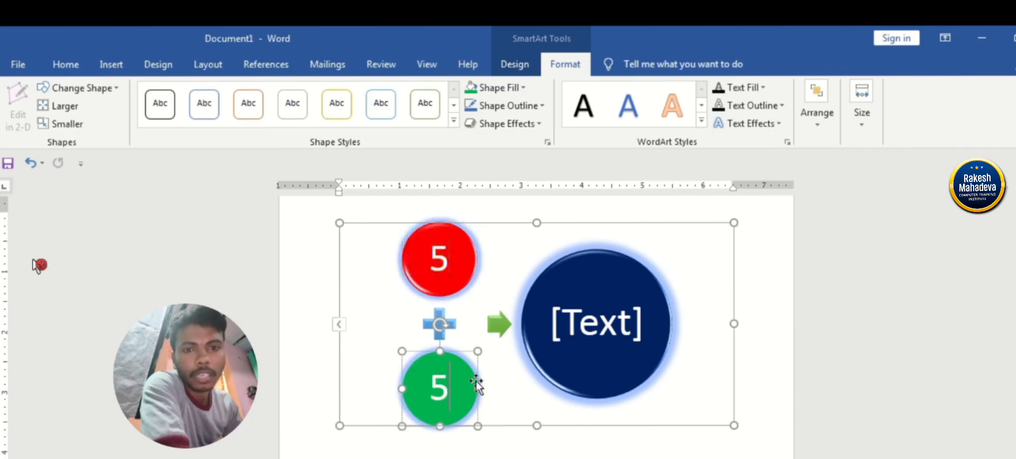
click(593, 332)
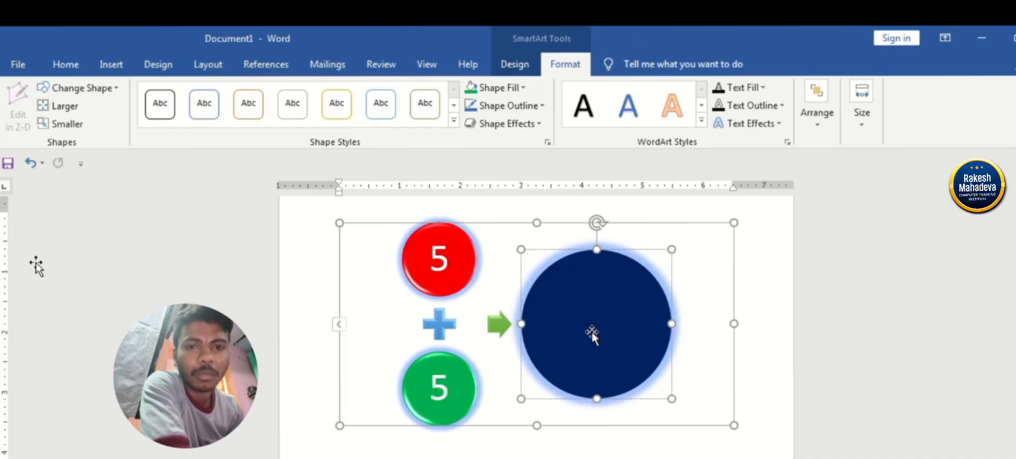
text(1)
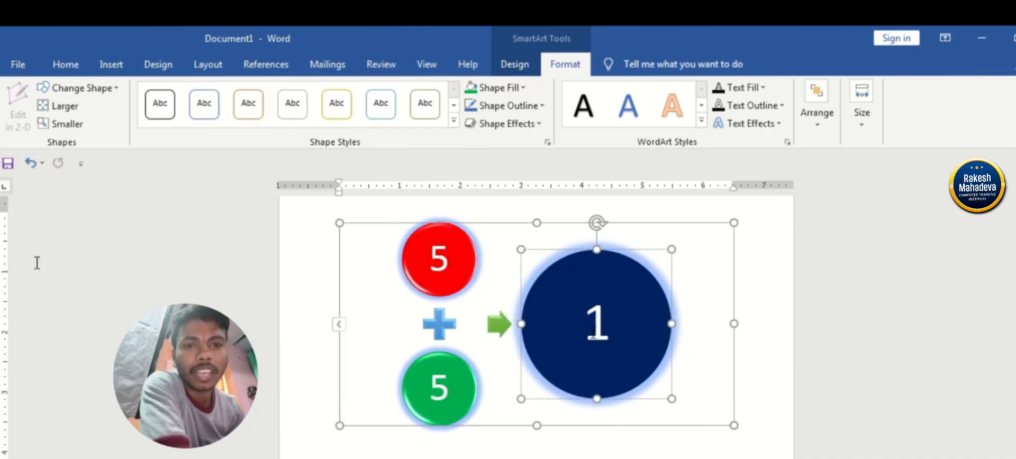
text(0)
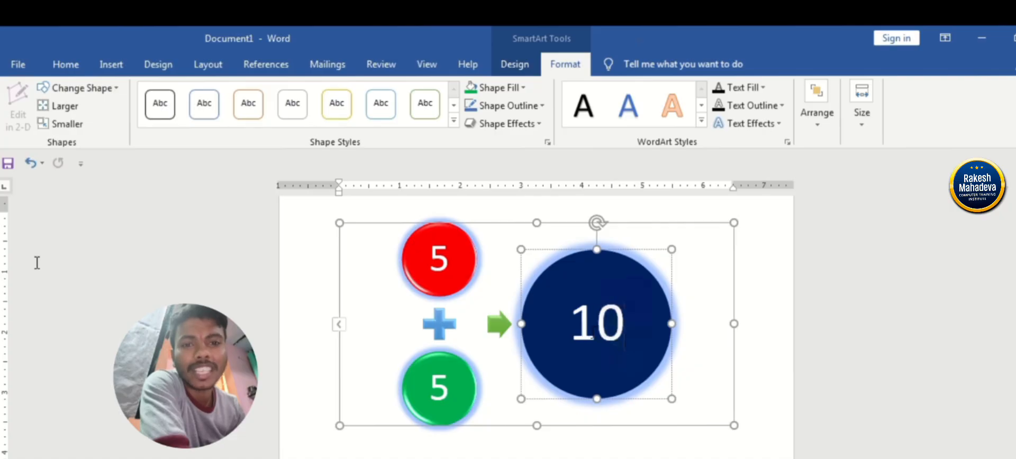
Select all shapes of the circle equation graphic and delete the whole SmartArt from the page.
click(717, 329)
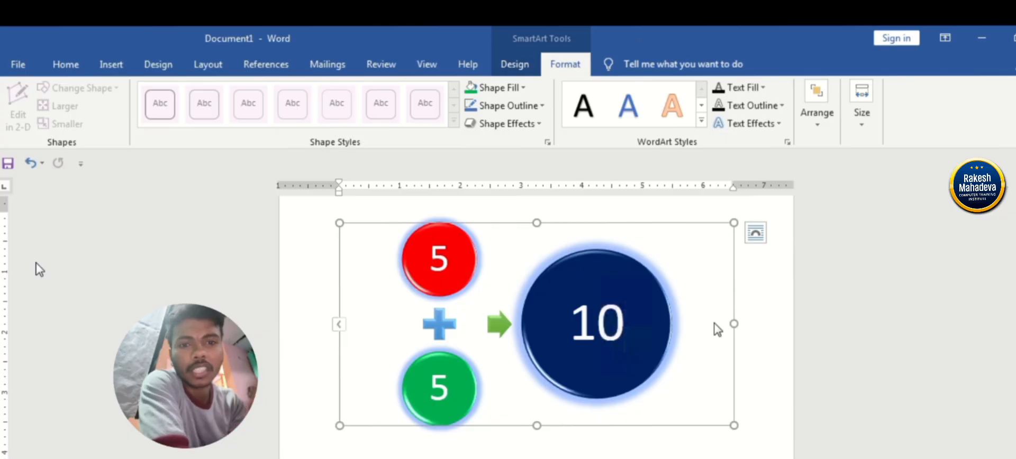
key(ctrl+a)
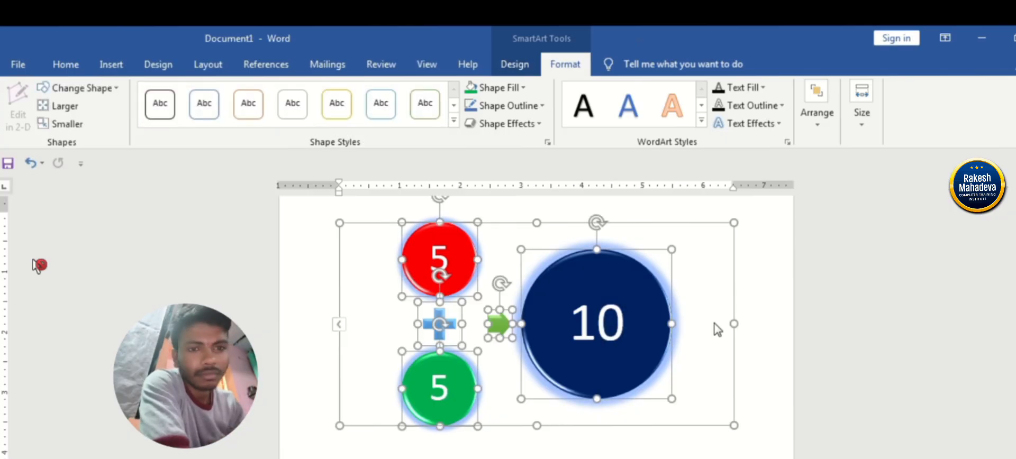
key(Delete)
key(Delete)
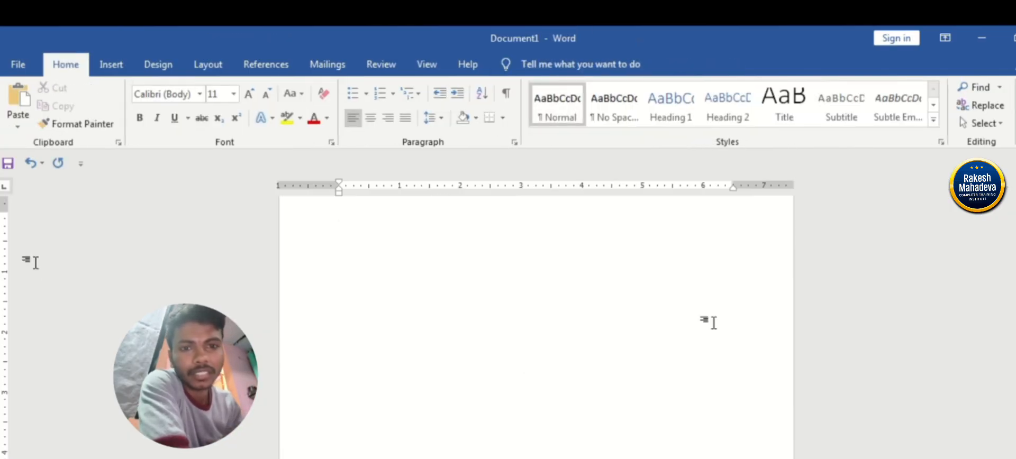
Insert a Converging Radial SmartArt graphic from the Relationship layouts into the empty document.
click(111, 64)
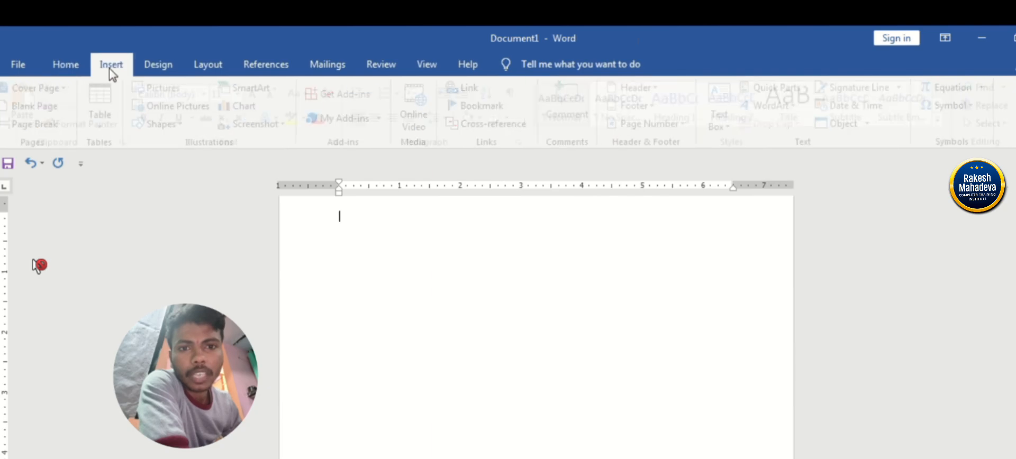
click(254, 89)
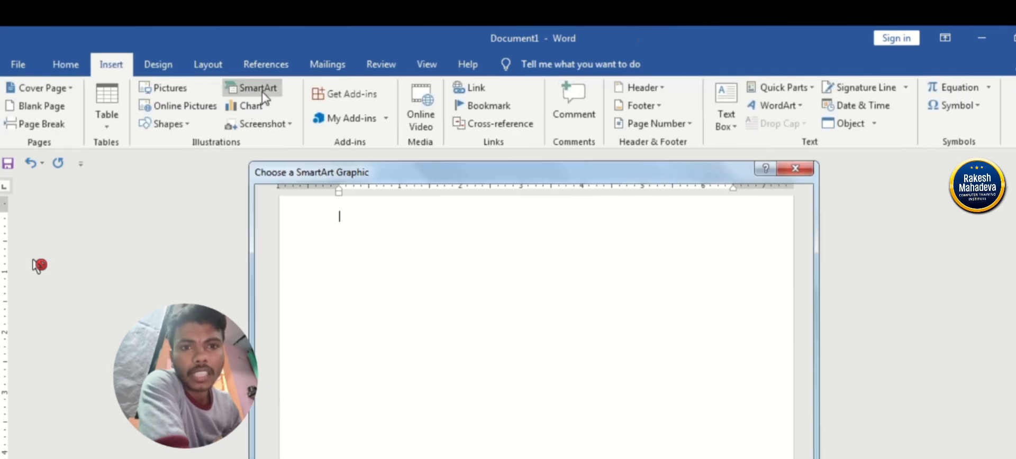
drag(613, 216, 610, 286)
scroll(610, 286, down, 6)
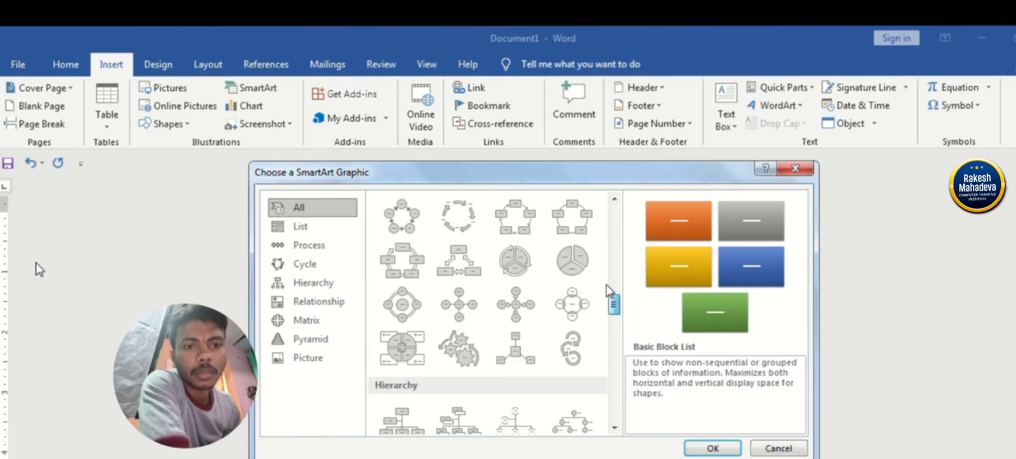
scroll(610, 290, down, 3)
scroll(610, 290, up, 1)
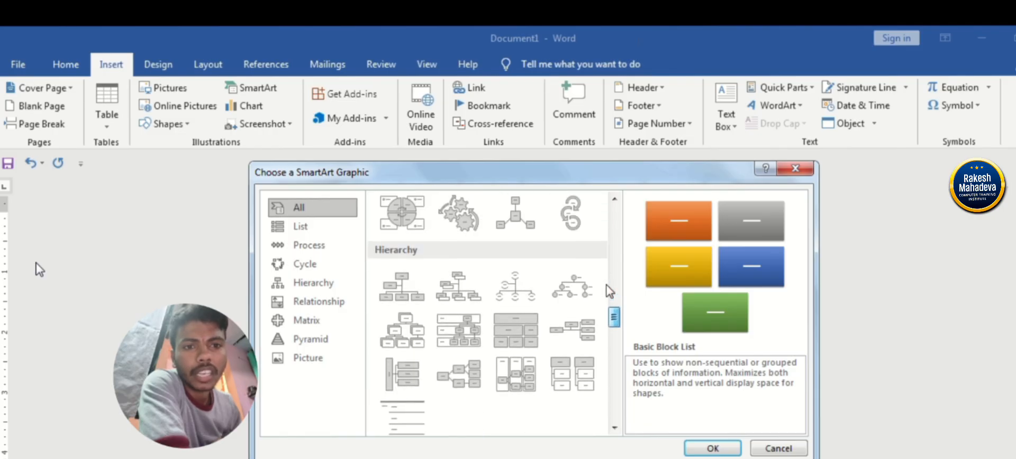
scroll(610, 290, down, 5)
scroll(610, 290, down, 8)
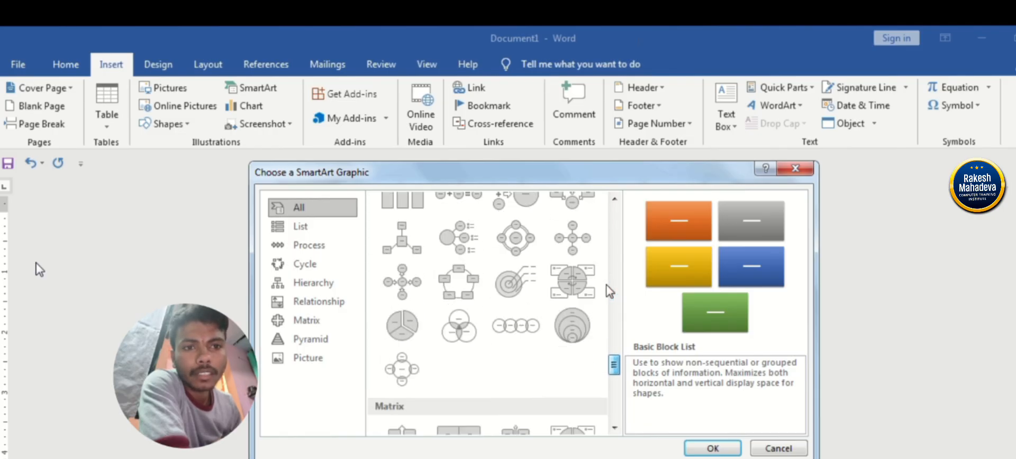
scroll(610, 290, up, 1)
click(569, 247)
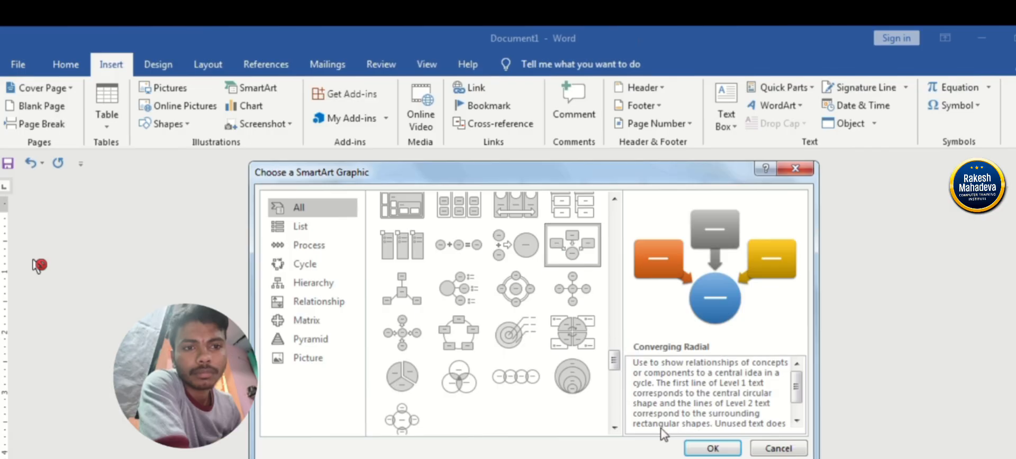
click(710, 448)
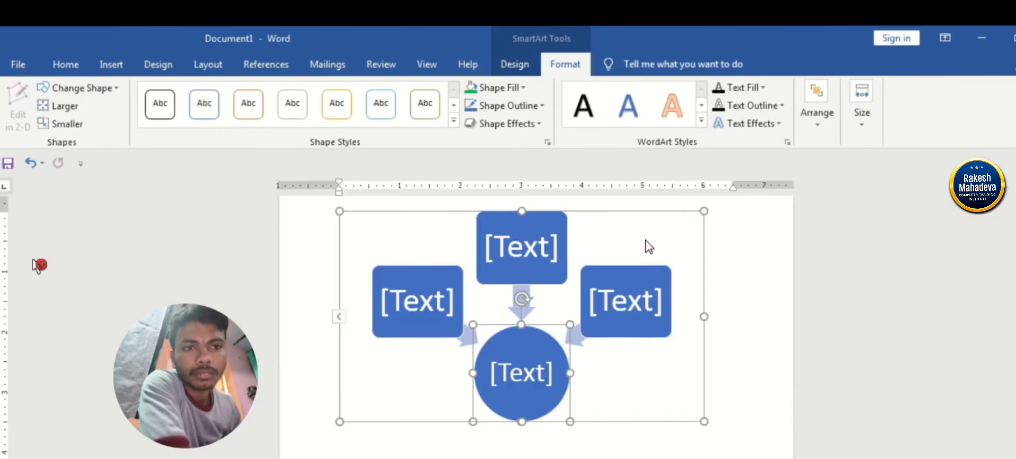
Apply the glossy SmartArt style with bright highlights and recolor the graphic with the Colorful range from orange to gray.
click(648, 246)
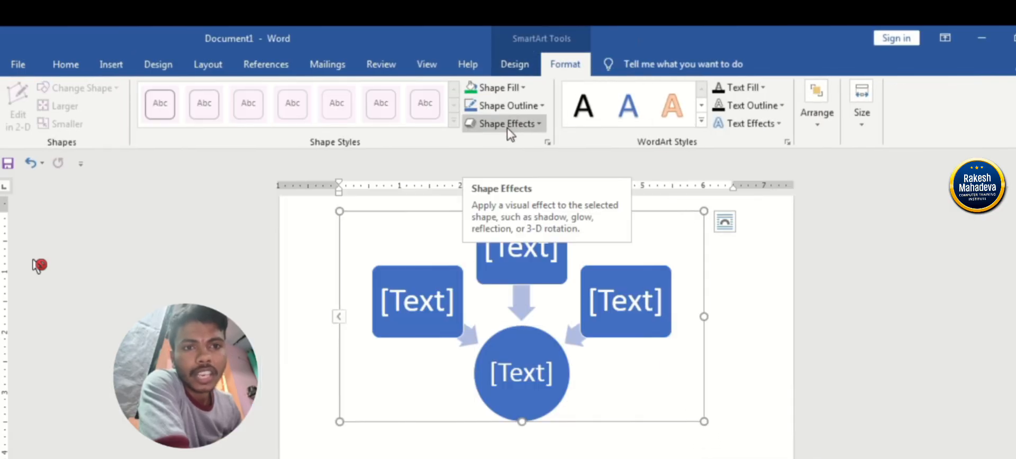
click(514, 64)
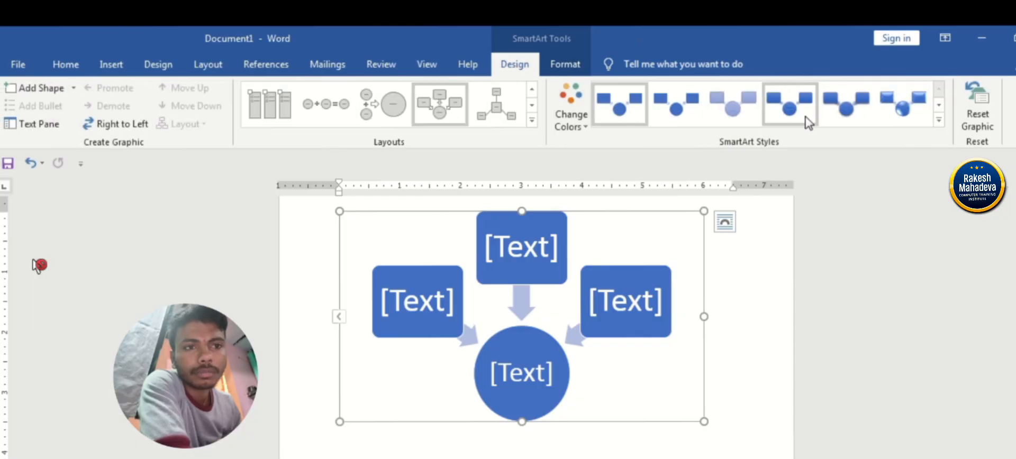
click(899, 102)
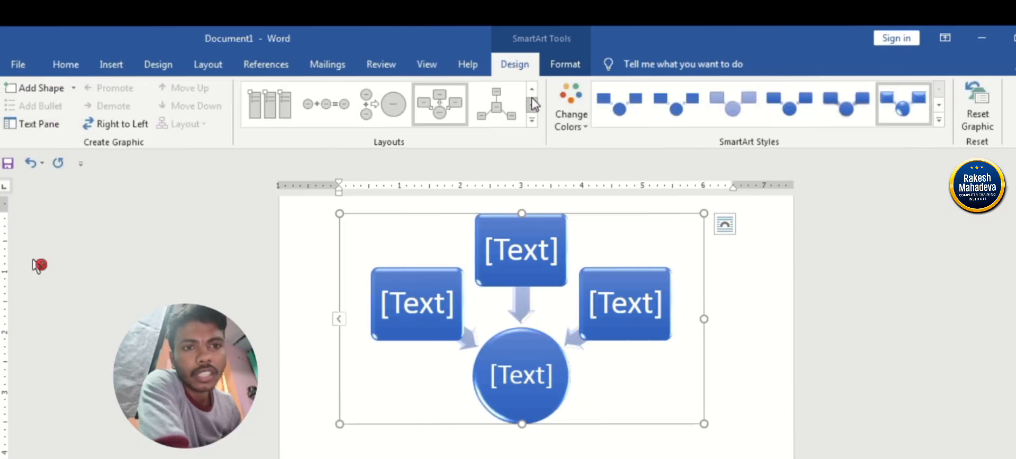
click(570, 108)
click(697, 242)
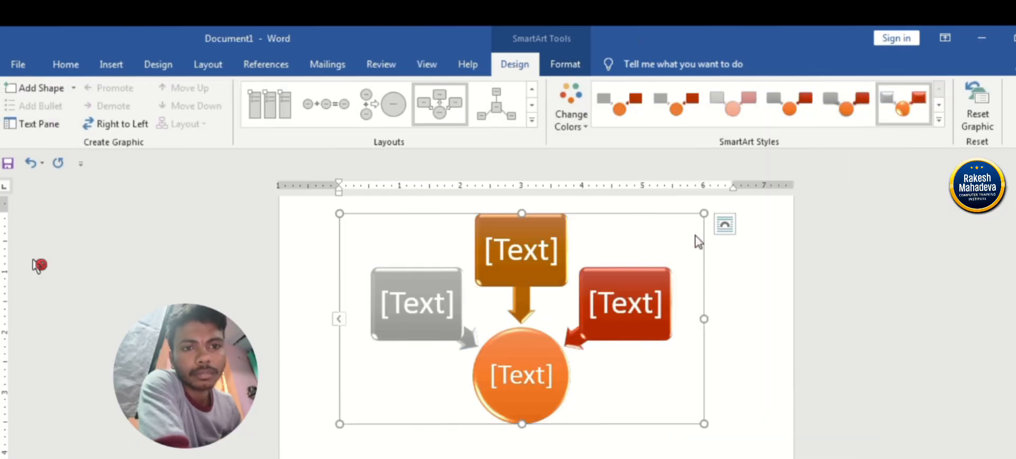
Fill the upper rectangle of the radial graphic with a standard red and the right rectangle with standard purple.
click(561, 65)
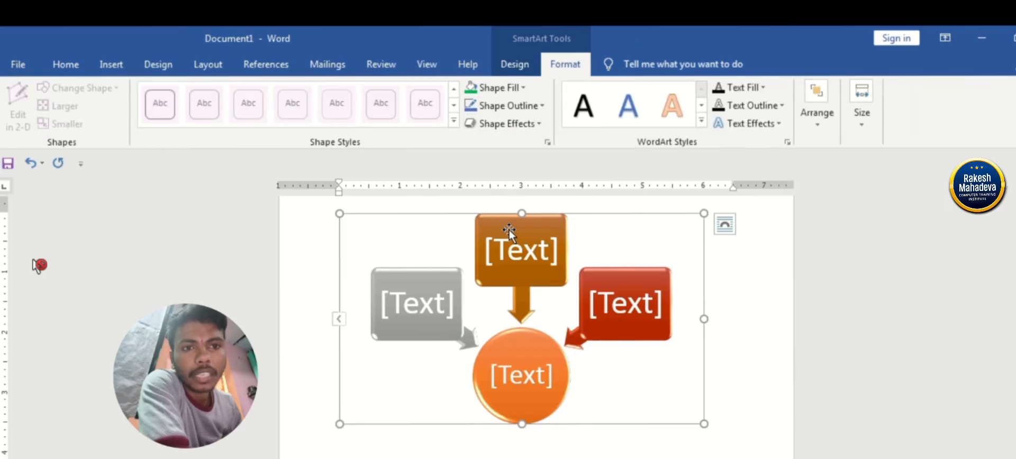
click(509, 230)
click(494, 87)
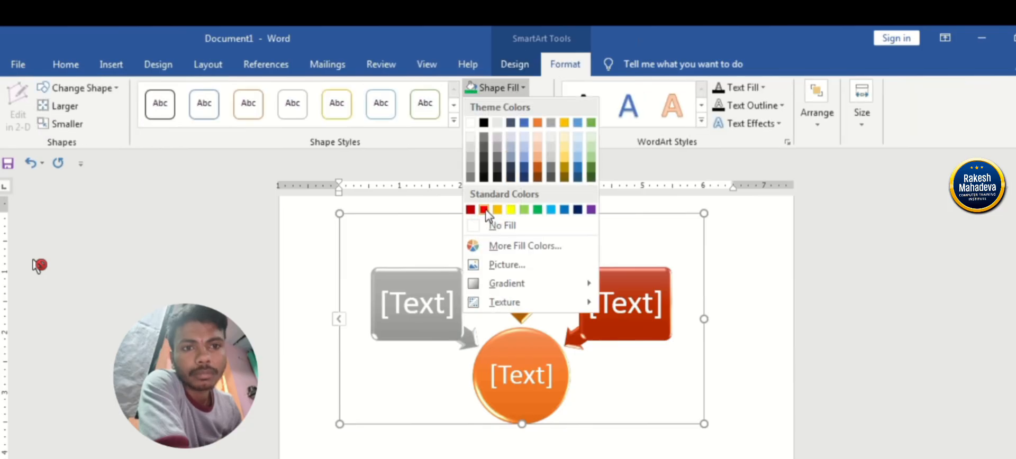
click(484, 211)
click(609, 299)
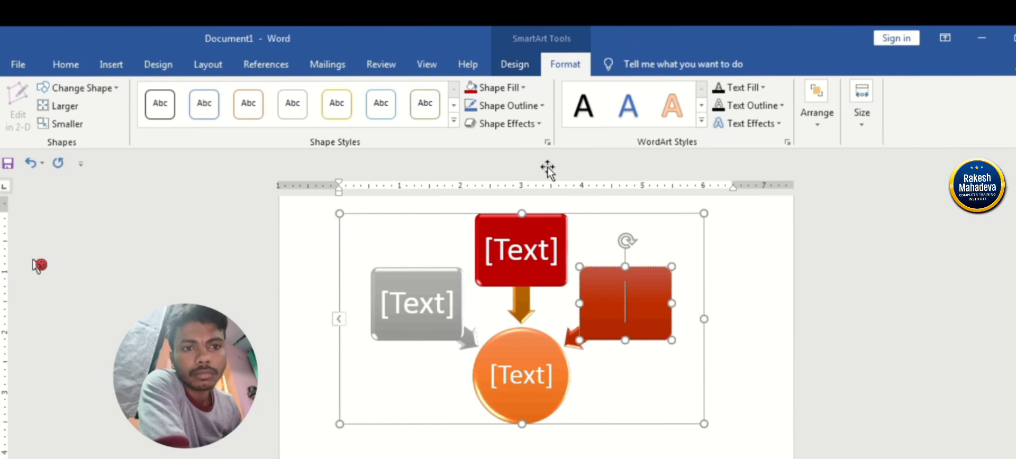
click(511, 94)
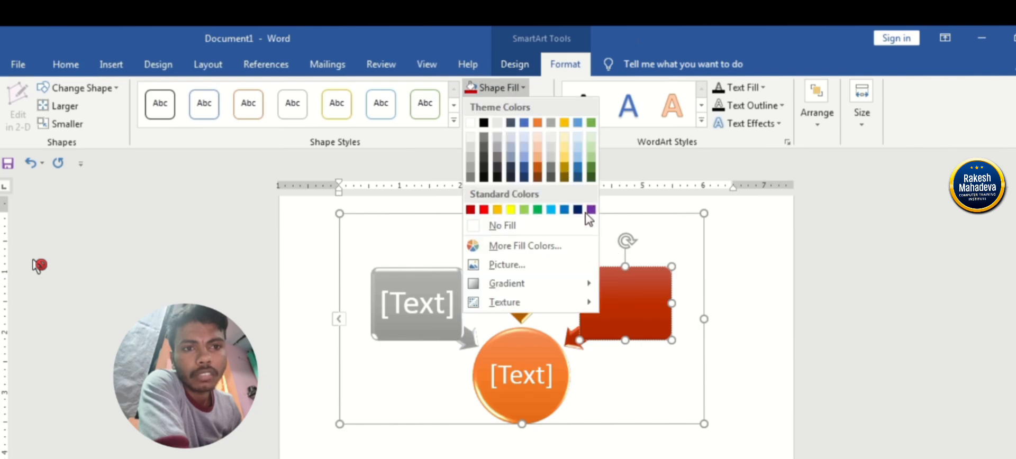
click(591, 209)
Fill the left rectangle of the radial graphic with the standard green color.
click(461, 276)
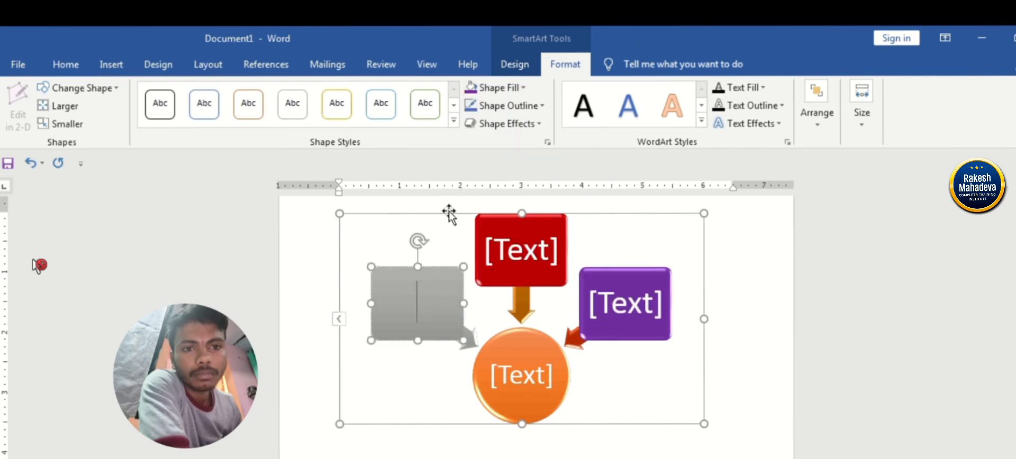
click(499, 88)
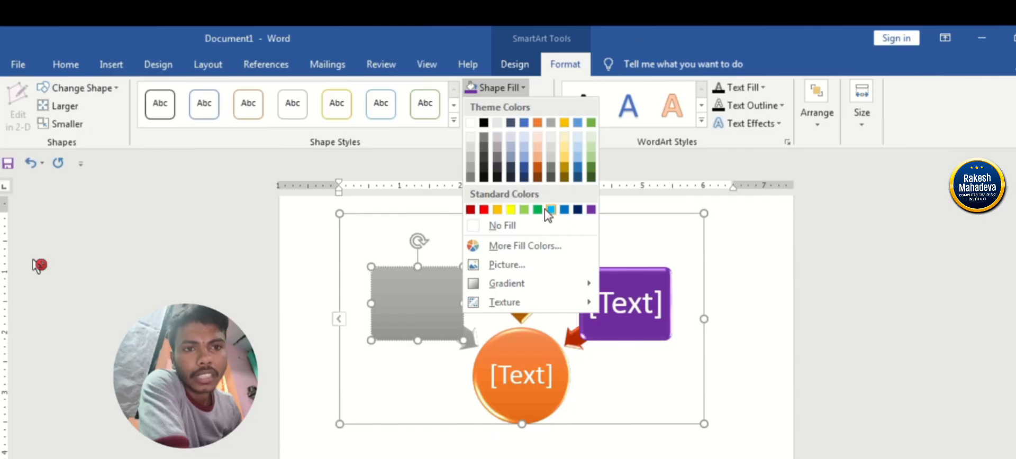
click(537, 210)
Fill the central circle of the radial graphic with a bright magenta chosen from the additional fill colors.
click(516, 344)
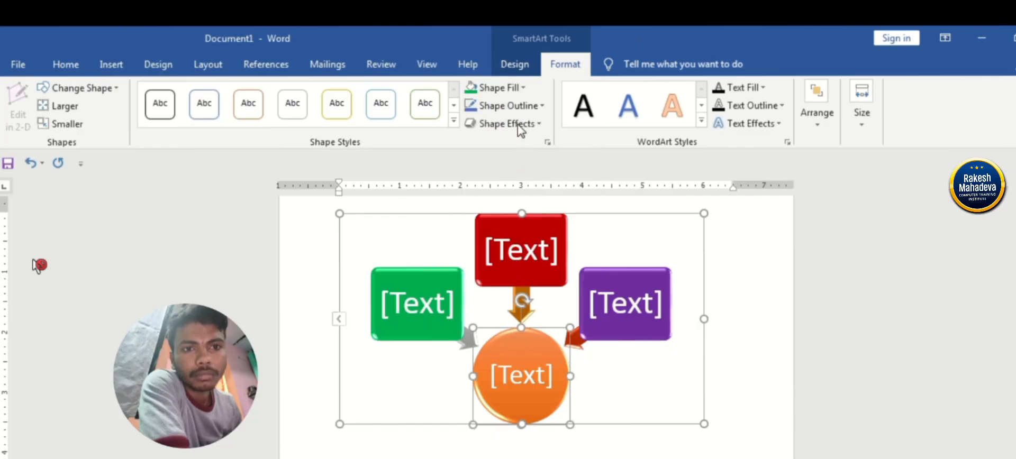
click(513, 88)
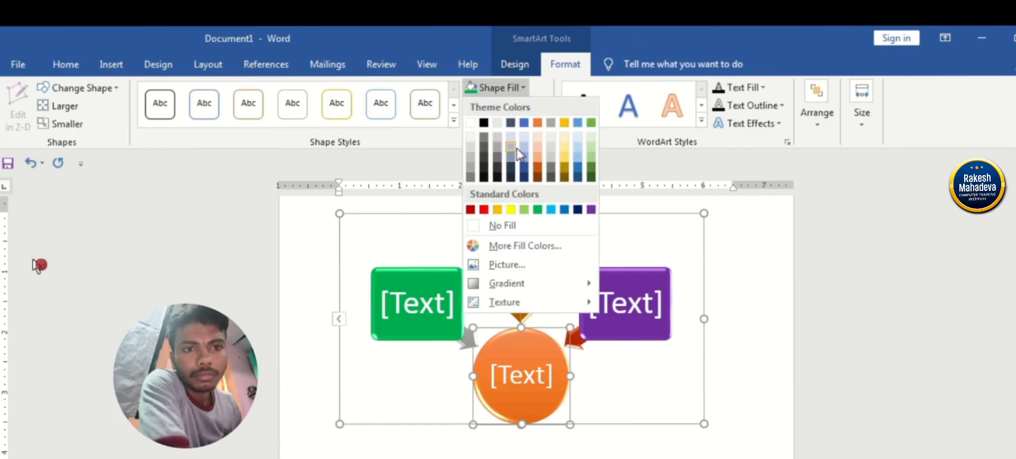
click(496, 248)
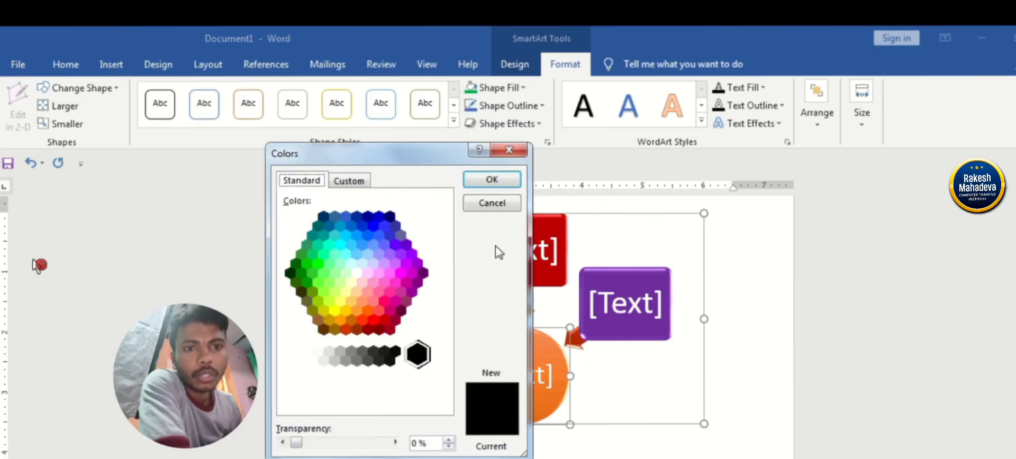
click(398, 274)
click(490, 182)
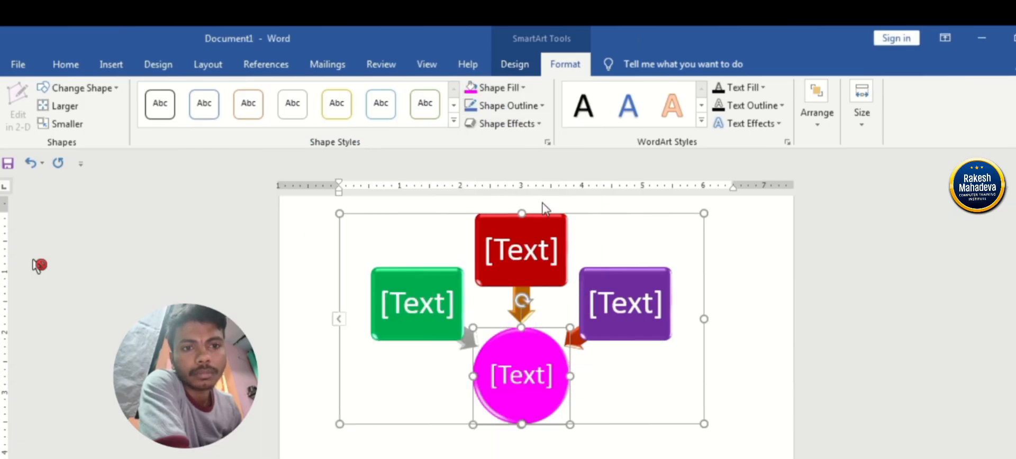
click(647, 241)
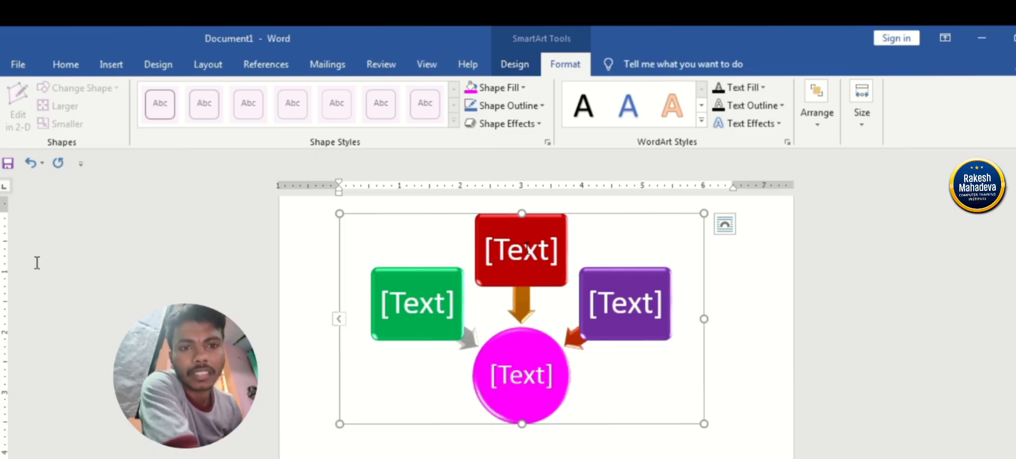
Enter the text "PAPA KI PARI" in the magenta circle.
click(522, 372)
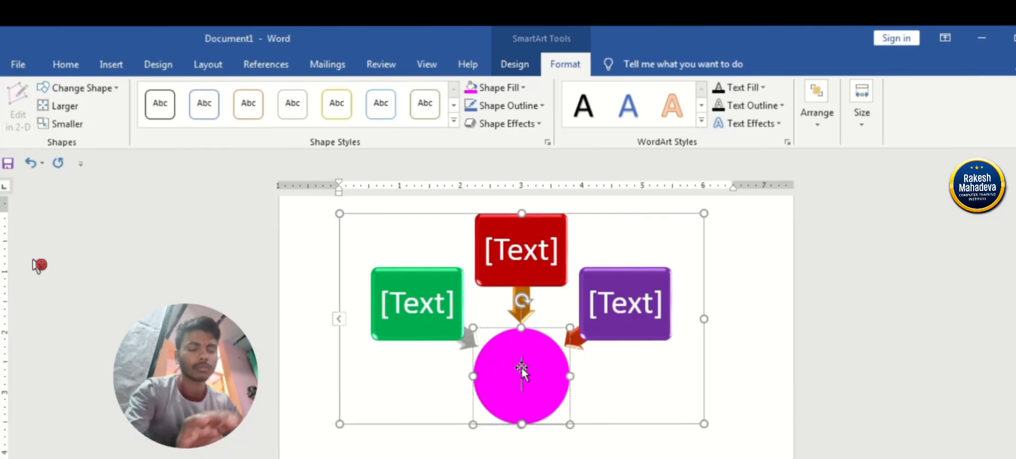
text(pap)
key(BackSpace)
key(BackSpace)
key(BackSpace)
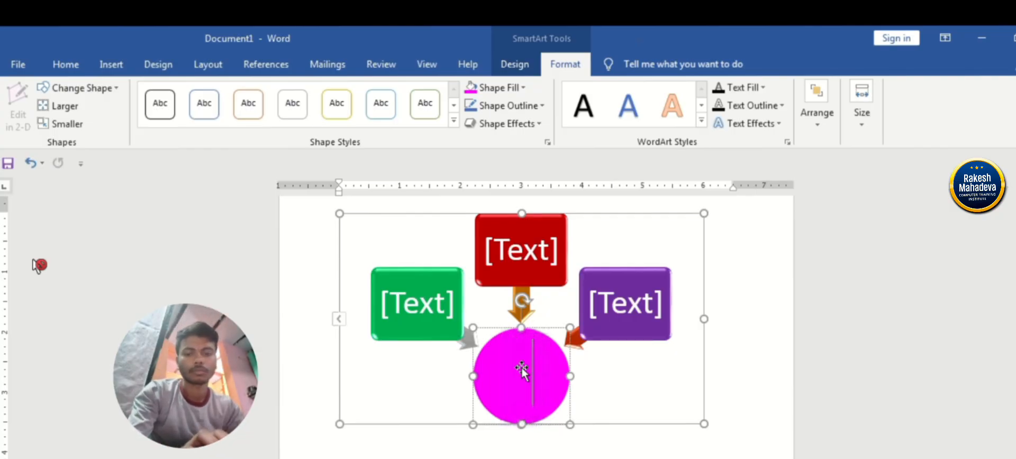
text(PAPA K)
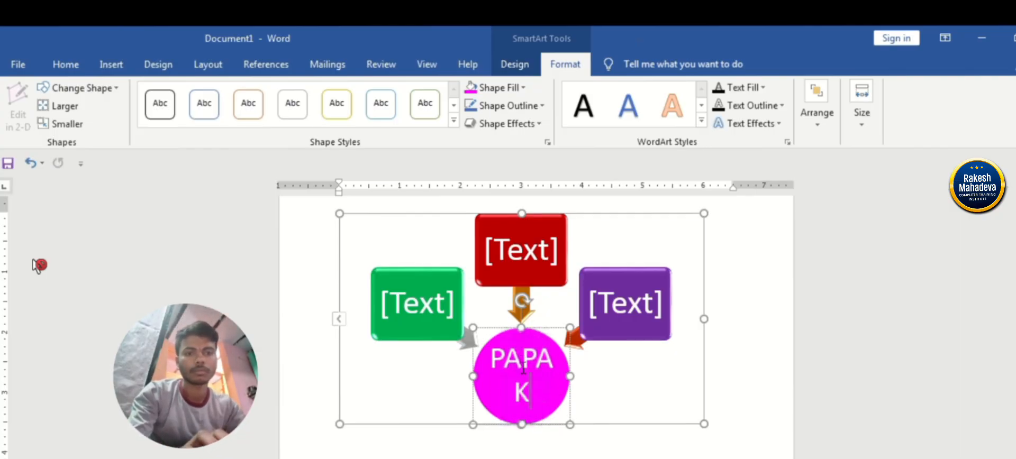
text(I PARI)
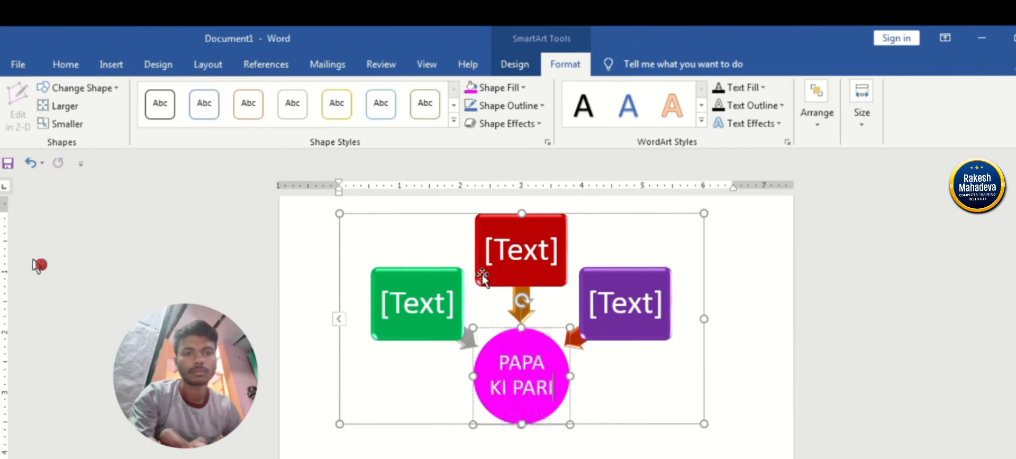
Label the red rectangle "PAPA", the purple rectangle "MUMMY" and the green rectangle "BHAI".
click(519, 258)
text(PAPA)
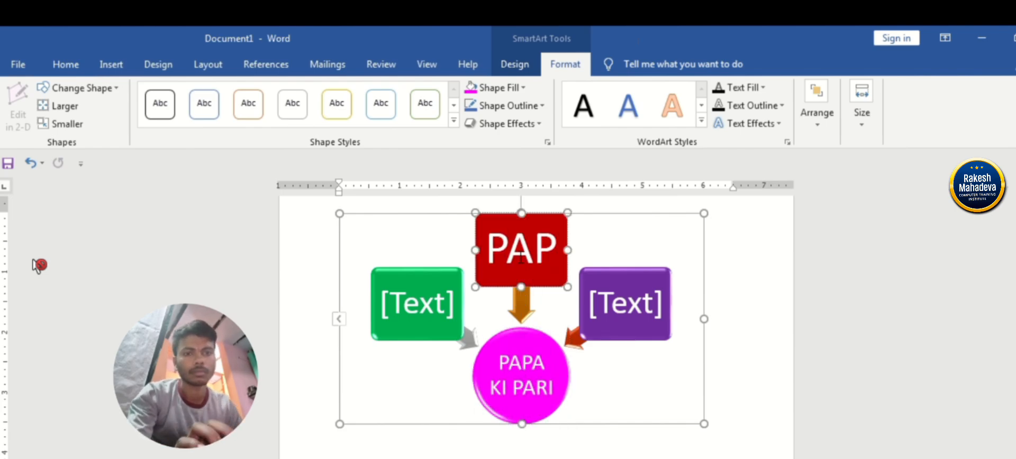
click(612, 290)
text(MUMMY)
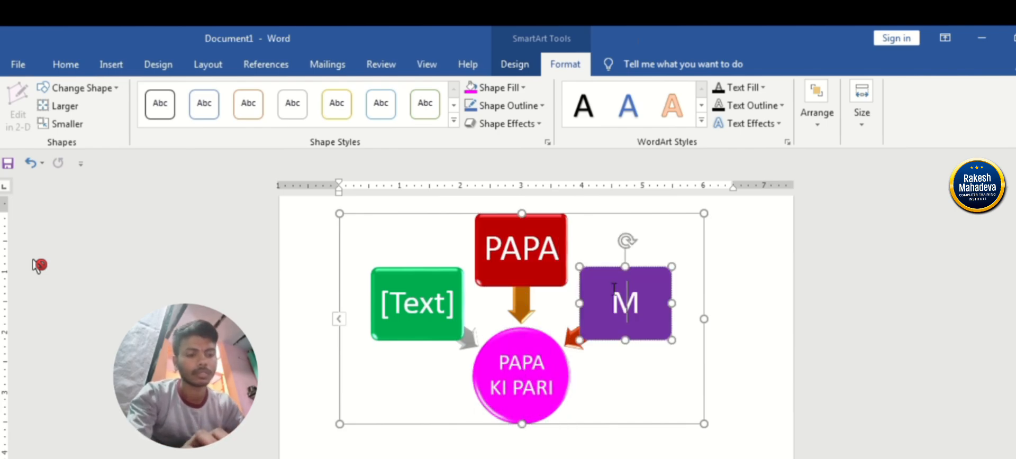
click(432, 307)
text(BHAI)
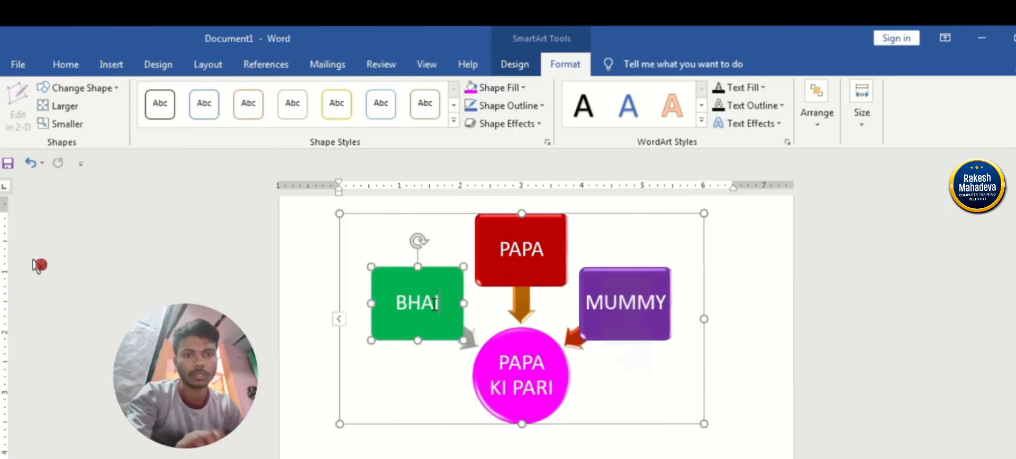
click(608, 248)
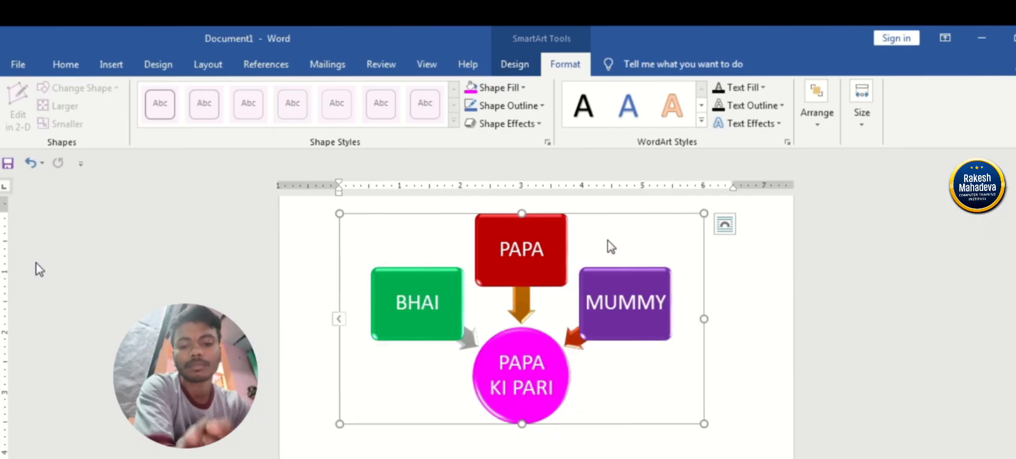
Delete the entire radial SmartArt and insert a Basic Block List graphic in its place.
key(ctrl+a)
key(Delete)
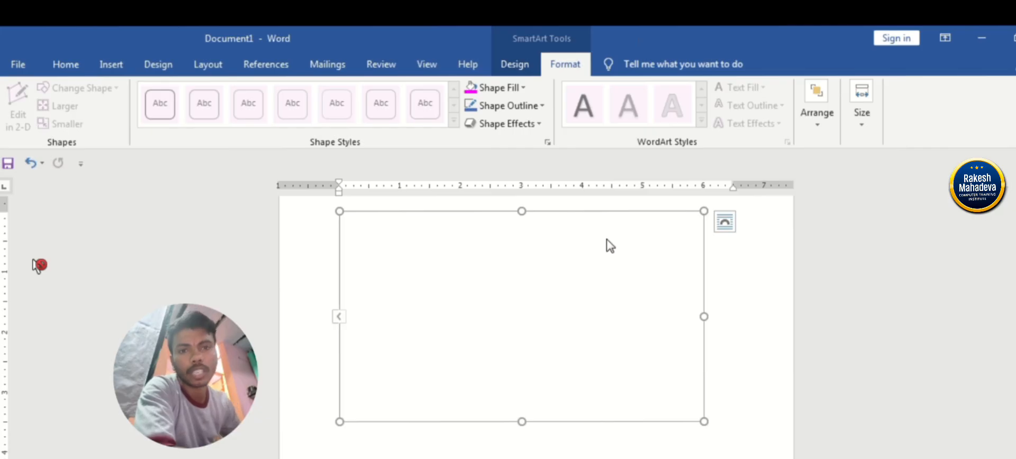
click(113, 65)
key(Delete)
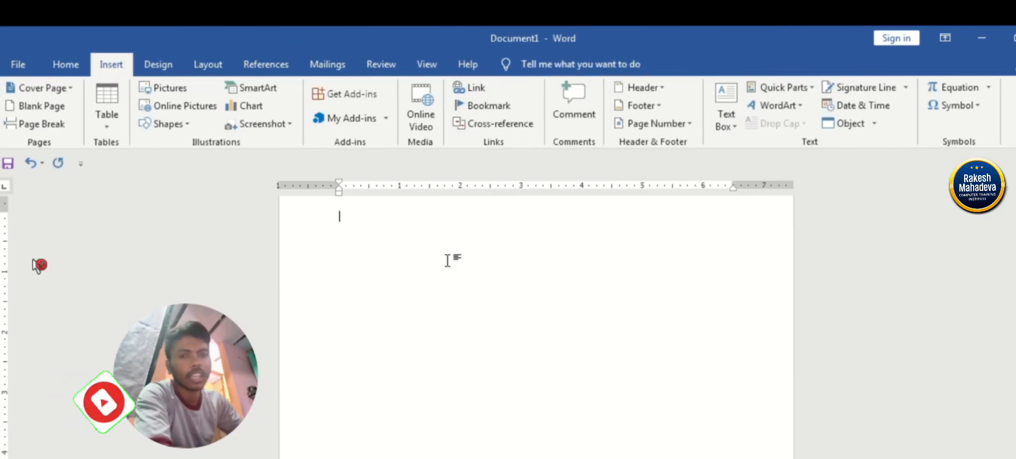
click(259, 91)
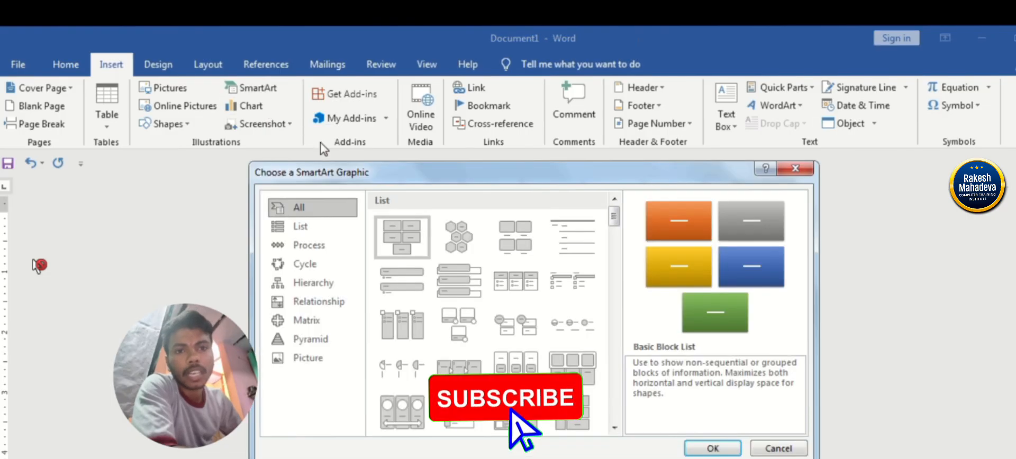
click(693, 446)
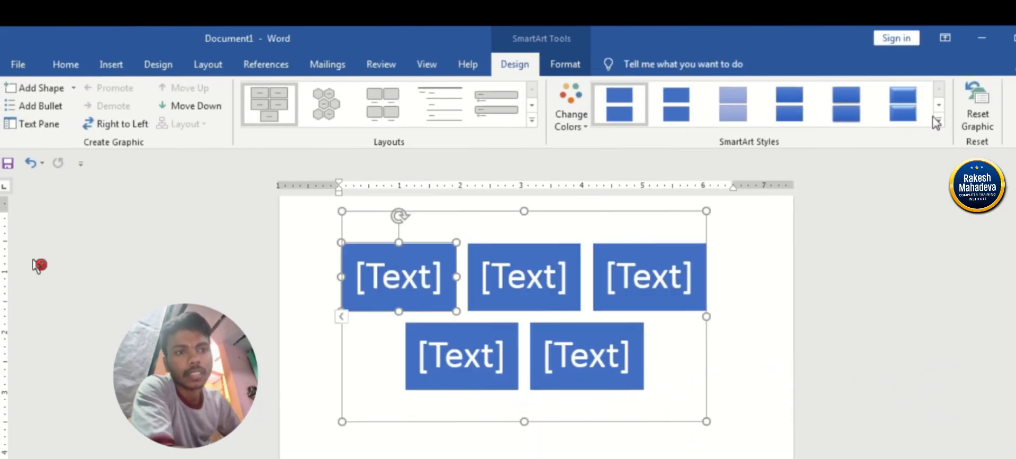
Try a shaded style and the gray-to-red Colorful range on the block list, and reset the graphic.
click(844, 104)
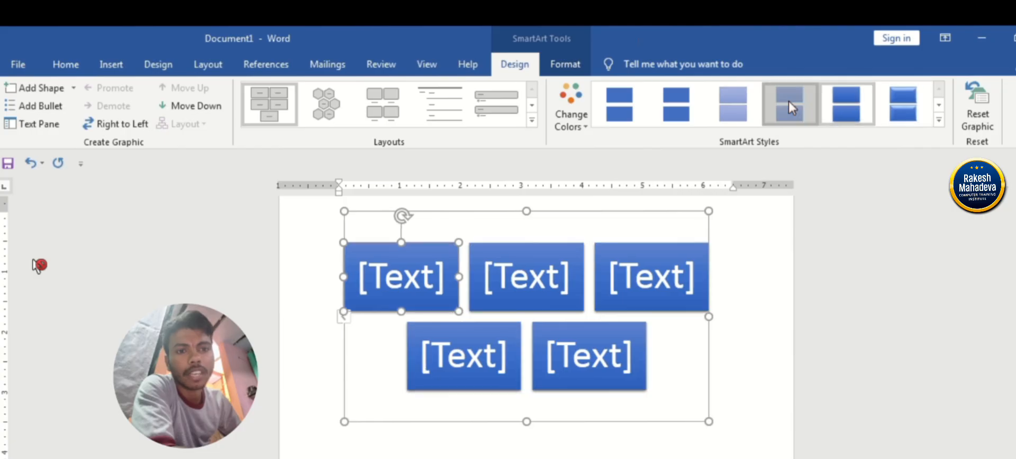
click(619, 105)
click(571, 114)
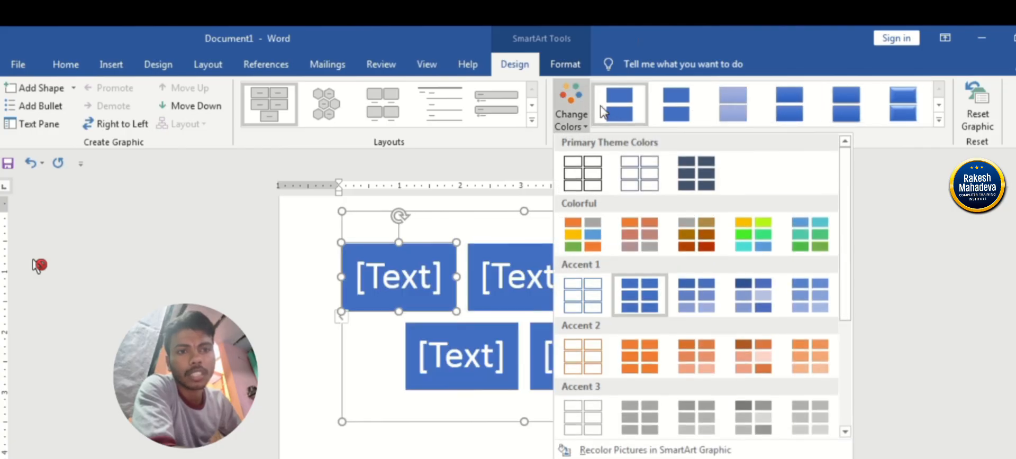
click(696, 234)
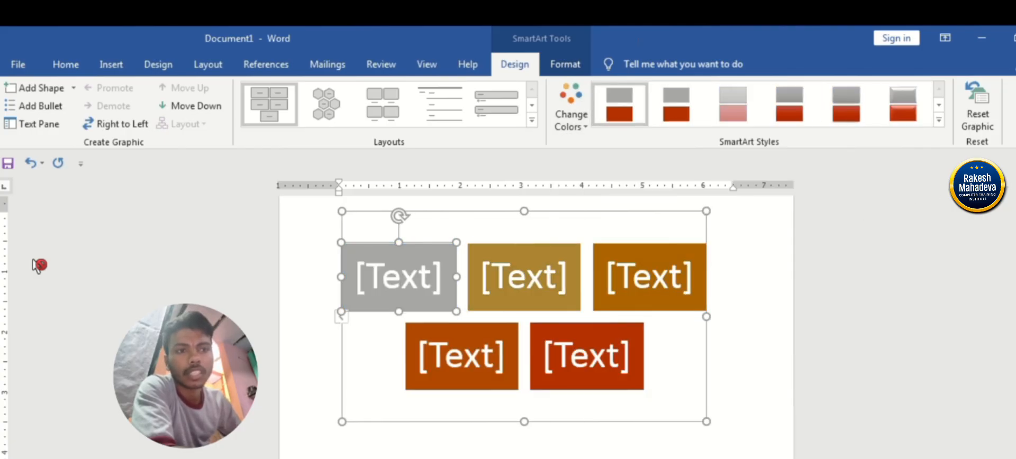
click(973, 111)
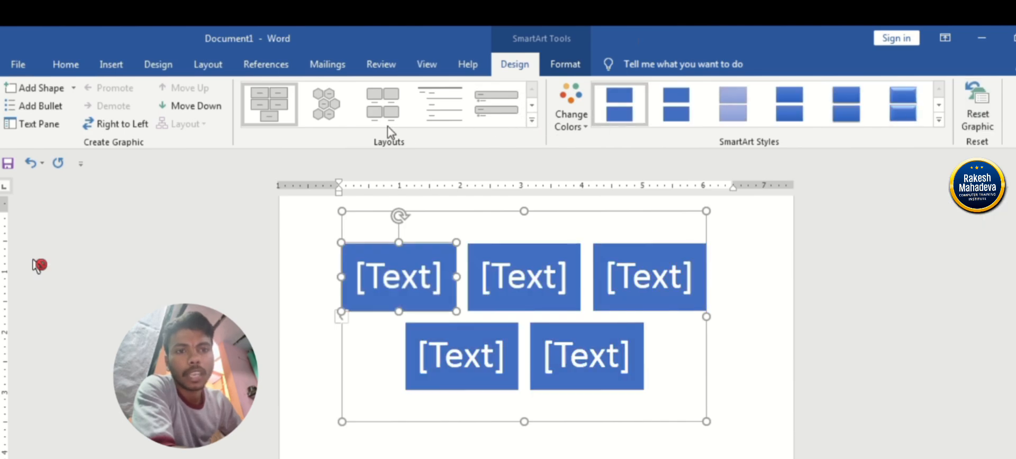
Try the hexagon, lined list and vertical bullet list layouts on the SmartArt graphic.
click(339, 108)
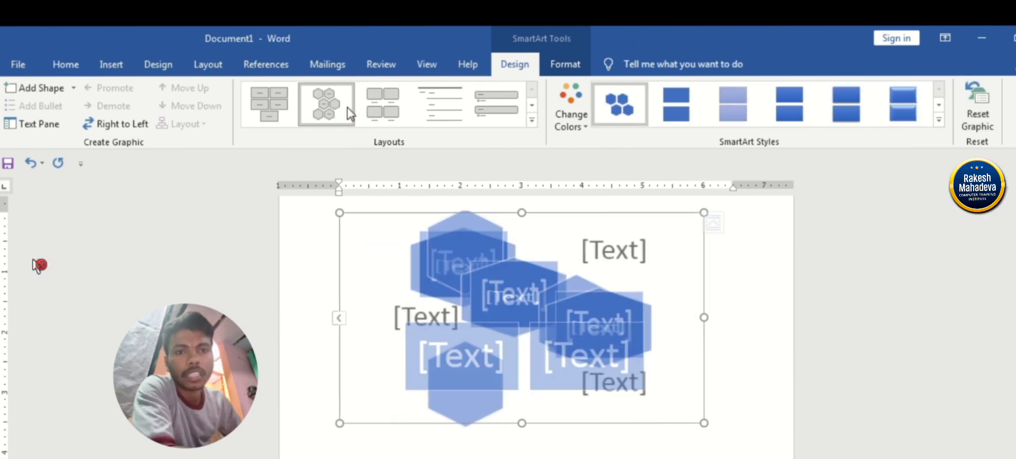
click(446, 100)
click(500, 109)
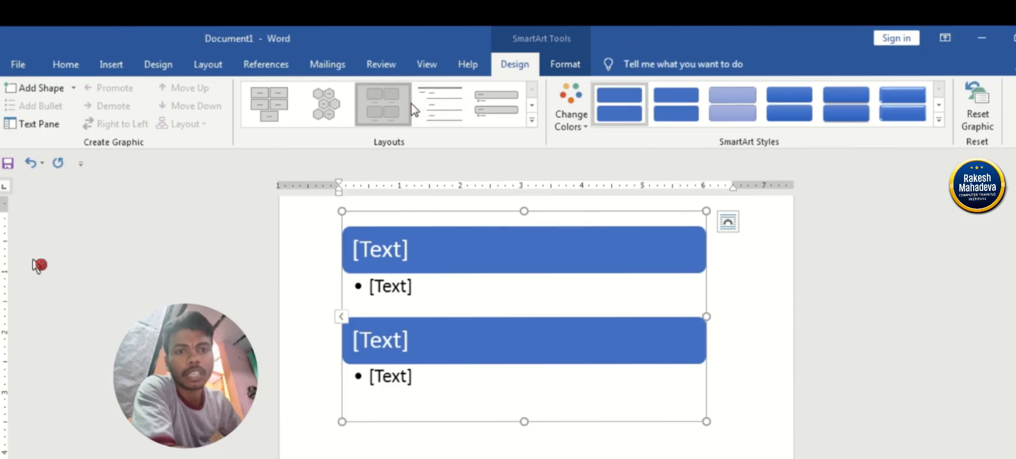
click(381, 106)
click(306, 111)
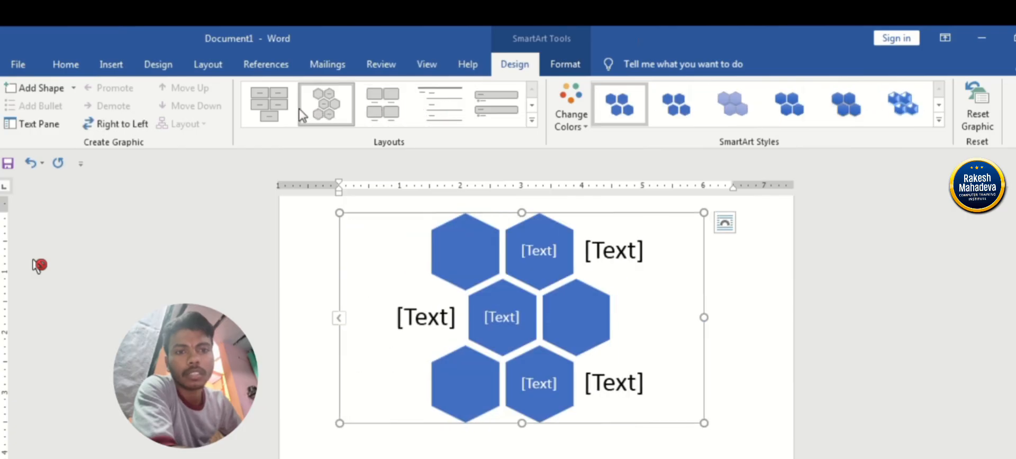
Apply the layout of rounded picture boxes with captions beneath, and add six more shapes after the last one.
click(382, 108)
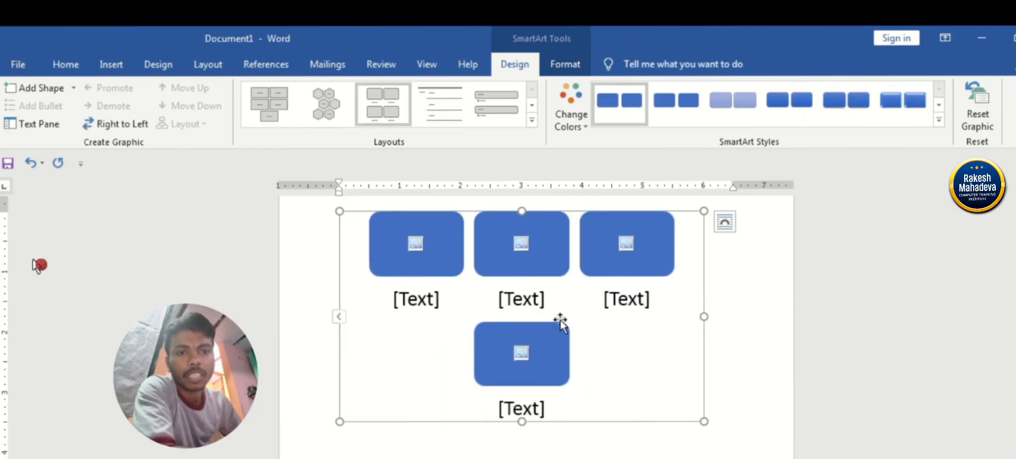
click(550, 333)
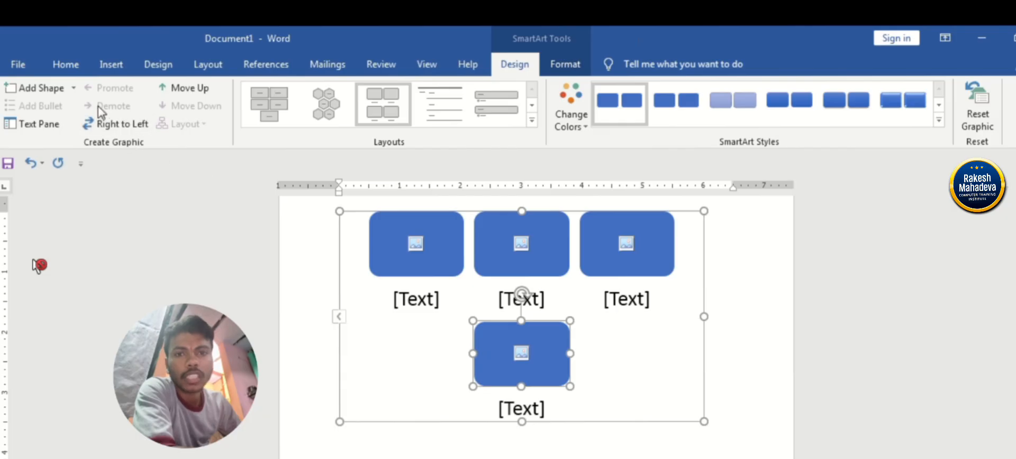
click(42, 89)
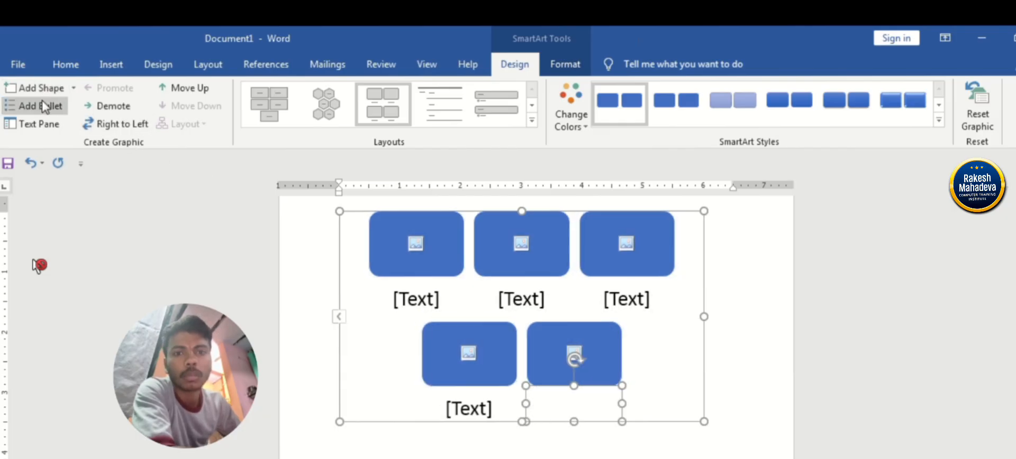
click(37, 88)
click(37, 89)
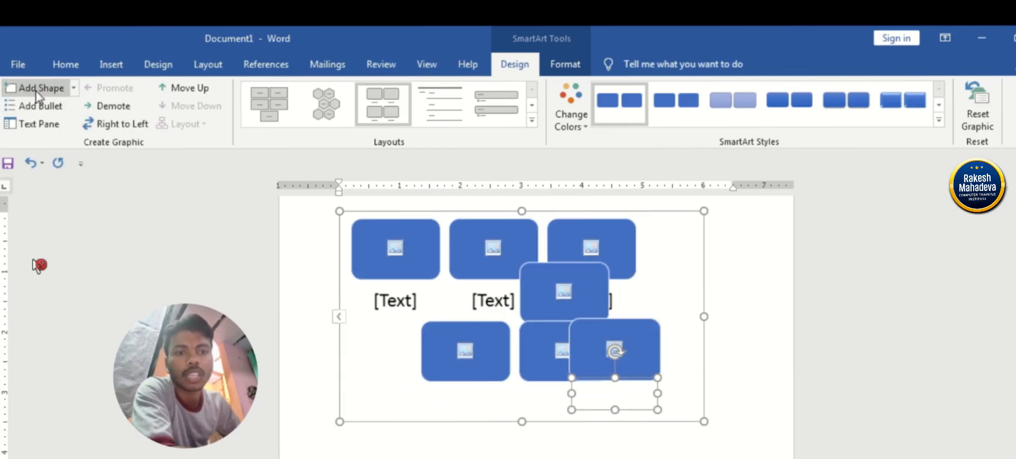
click(38, 89)
click(37, 88)
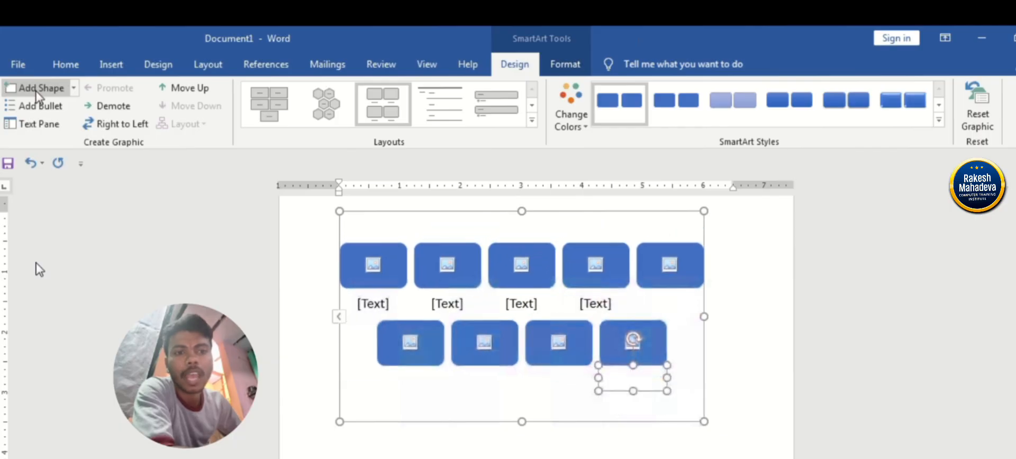
click(37, 89)
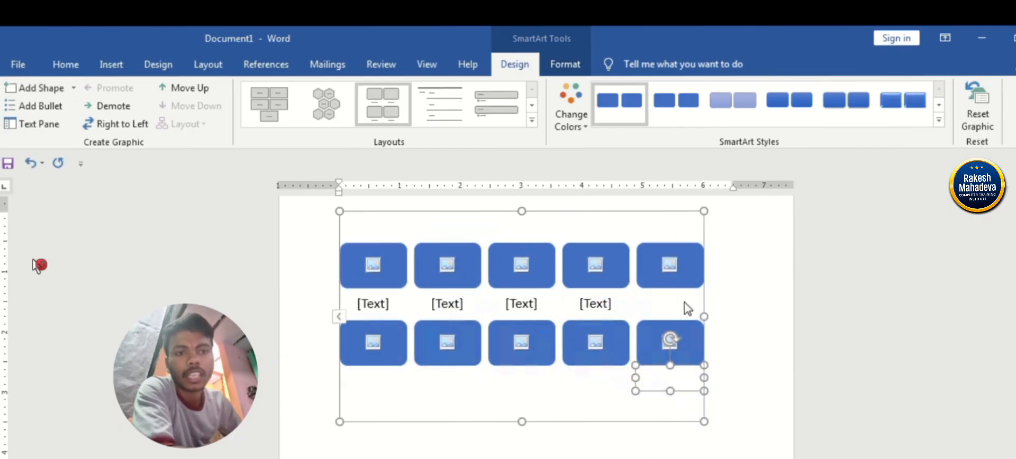
Delete seven picture boxes from the SmartArt graphic, leaving three in a single row.
click(662, 284)
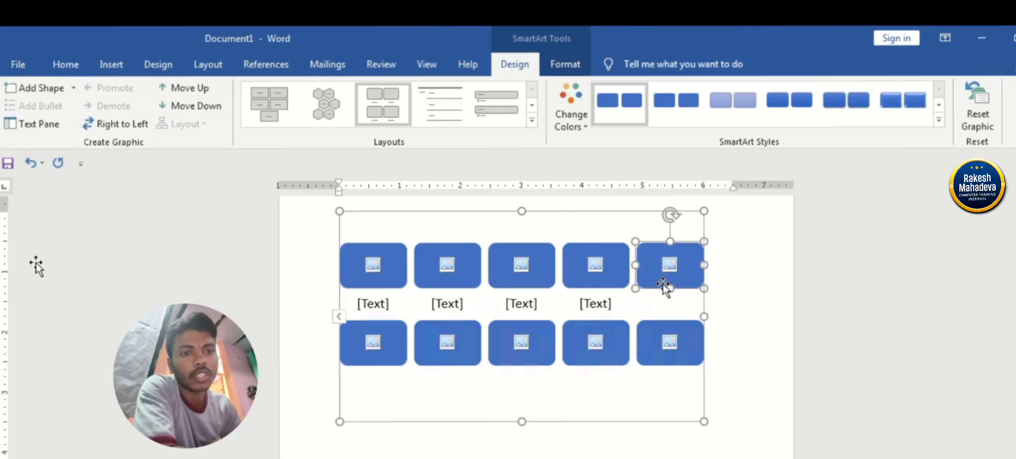
click(648, 307)
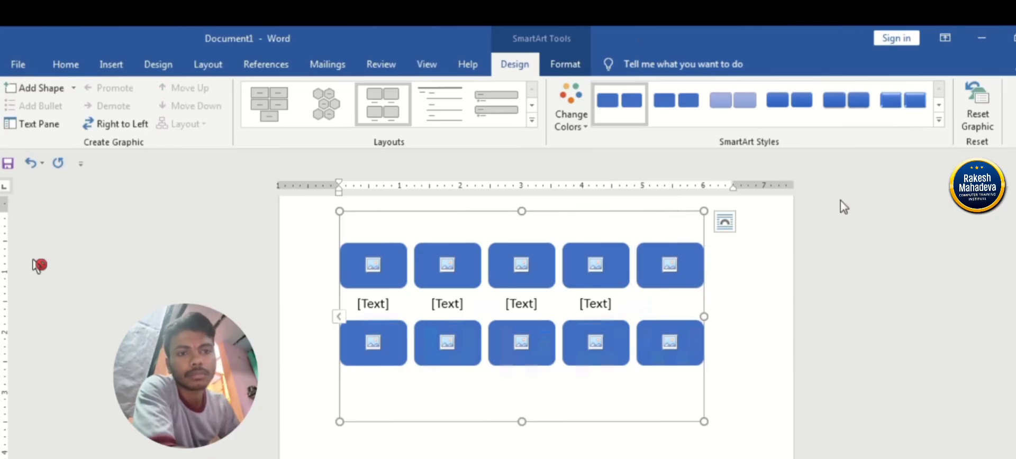
click(621, 277)
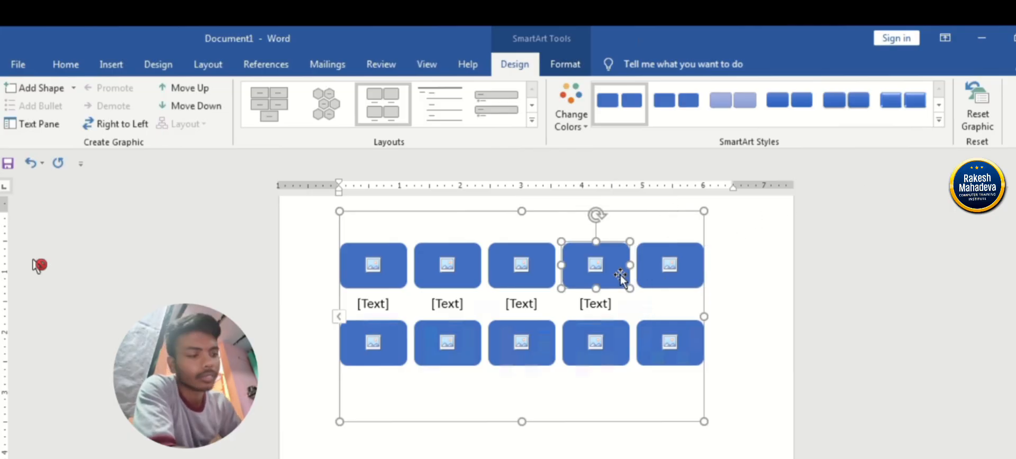
click(596, 310)
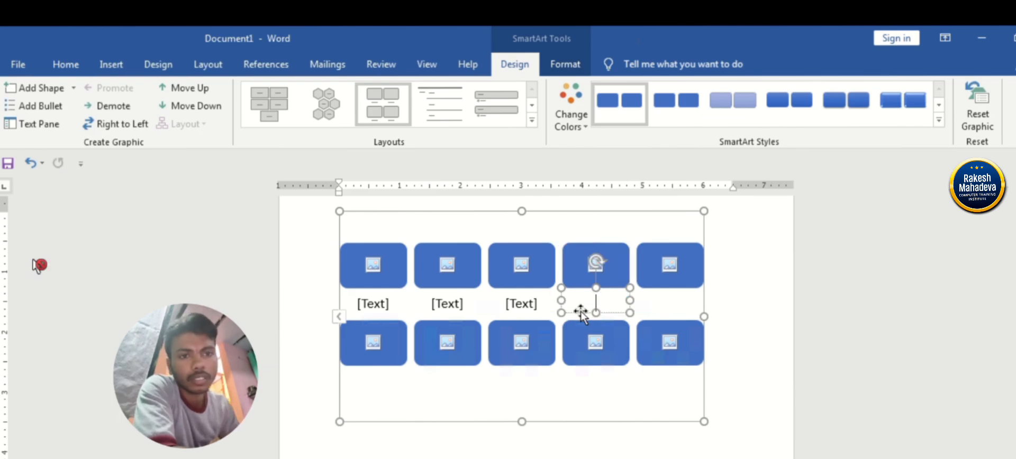
click(580, 313)
key(Delete)
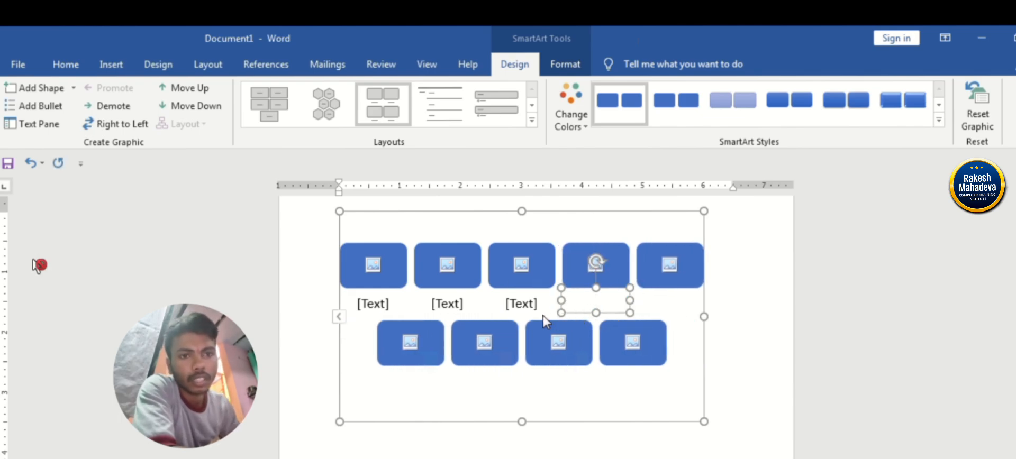
click(529, 321)
click(532, 300)
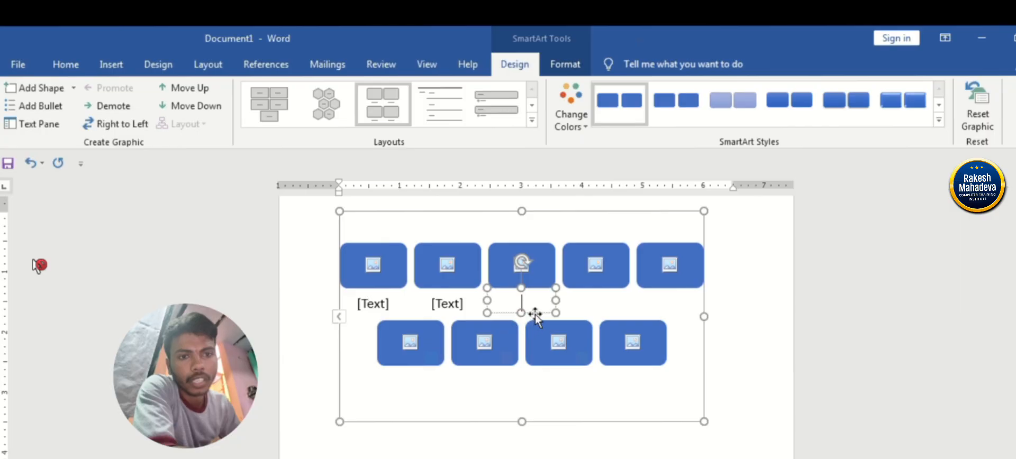
click(533, 313)
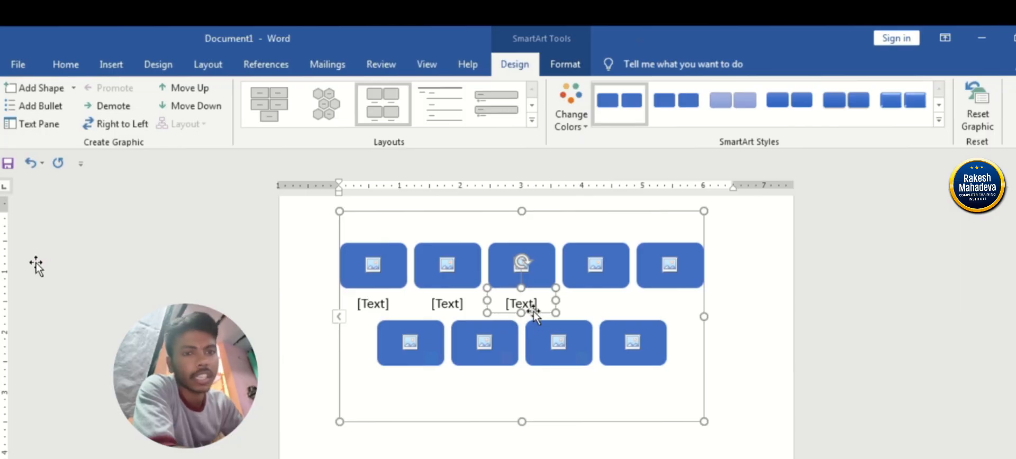
key(Delete)
key(Delete)
key(Delete)
key(Delete)
key(Delete)
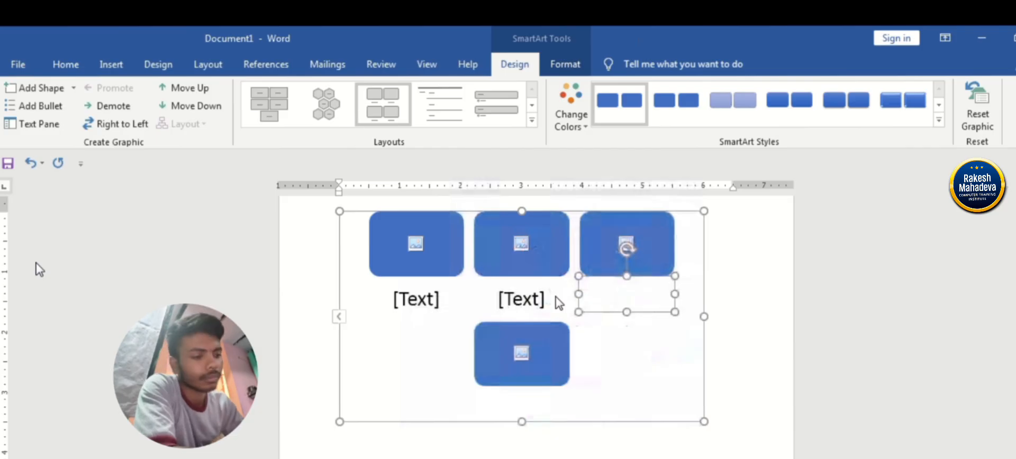
key(Delete)
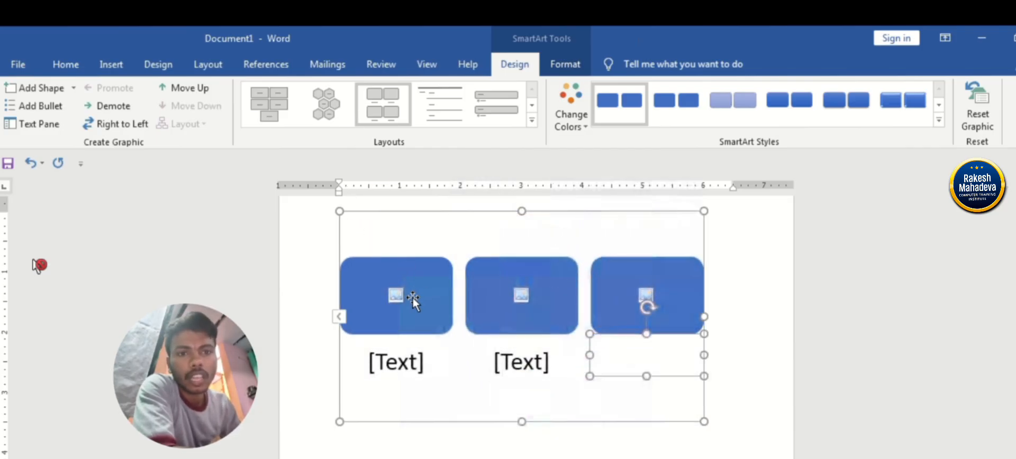
Caption the first picture box ORANGE.
click(404, 362)
text(O)
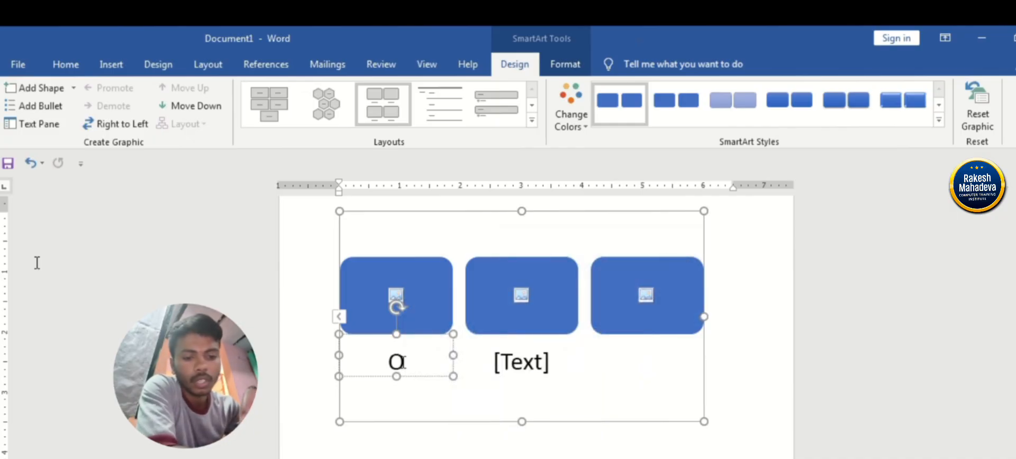
text(RANGE)
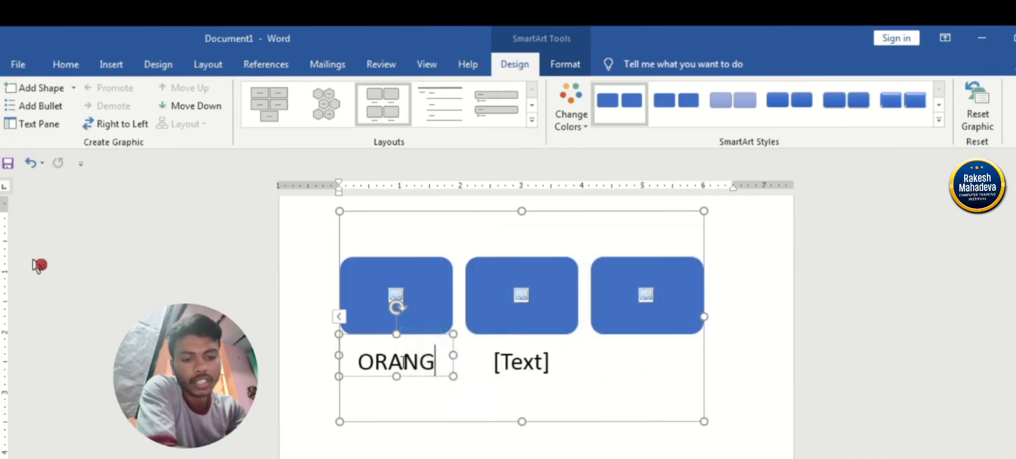
Fill the box above the ORANGE caption with orange.
click(419, 313)
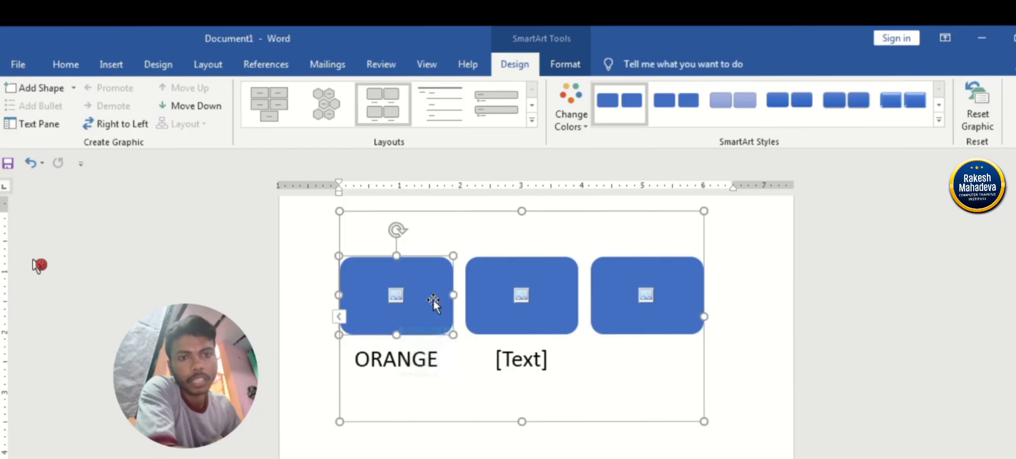
click(565, 64)
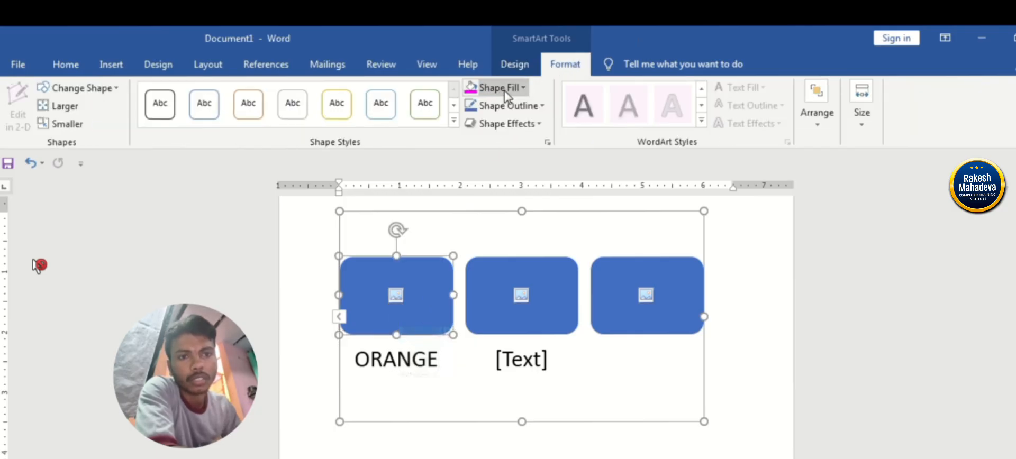
click(486, 90)
click(537, 124)
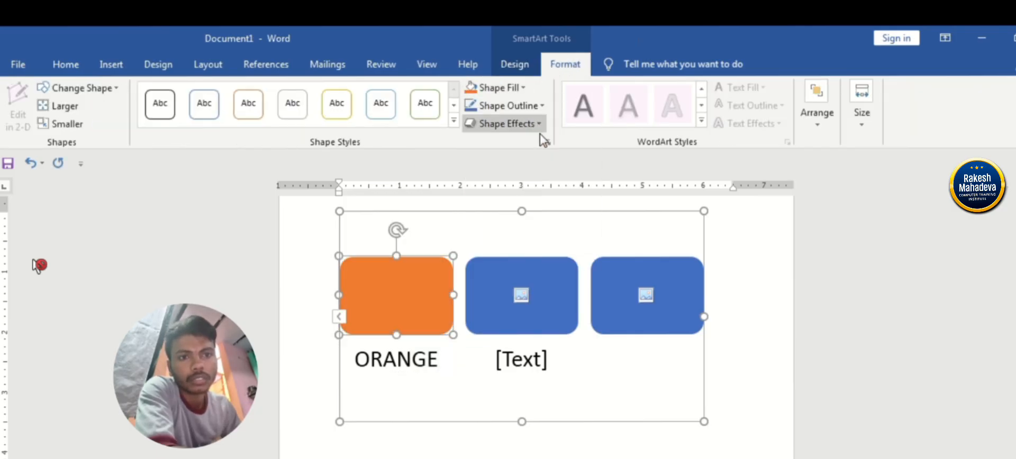
Change the middle rounded box of the SmartArt graphic into a heart shape.
click(527, 329)
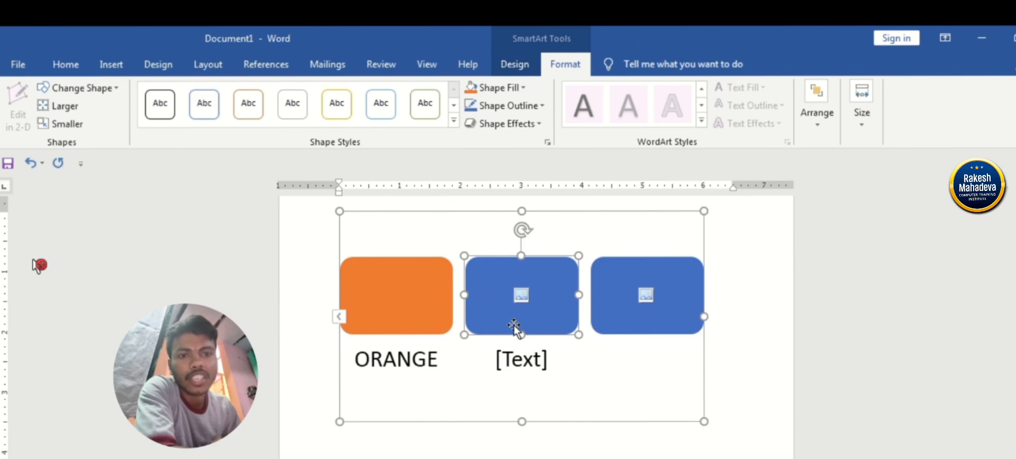
click(112, 89)
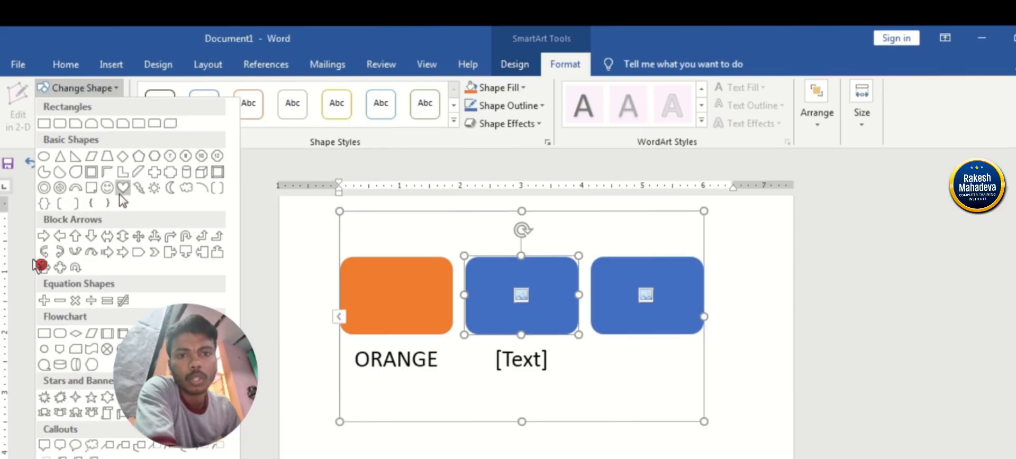
click(121, 193)
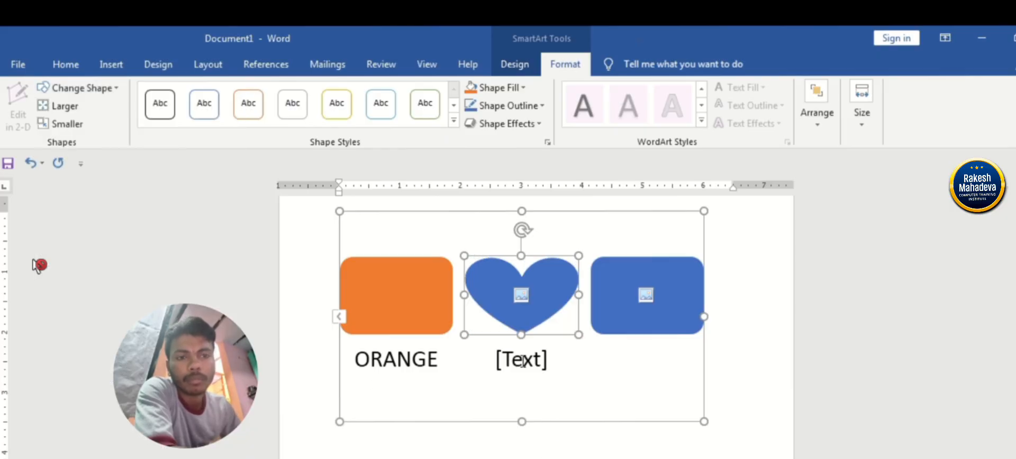
Shrink the heart three increments, and enlarge it slightly beyond its original size.
click(75, 128)
click(75, 128)
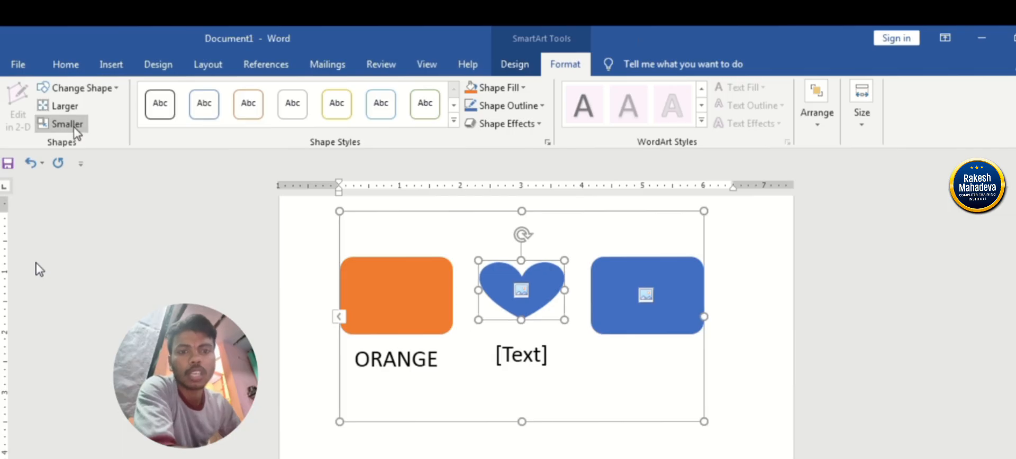
click(76, 128)
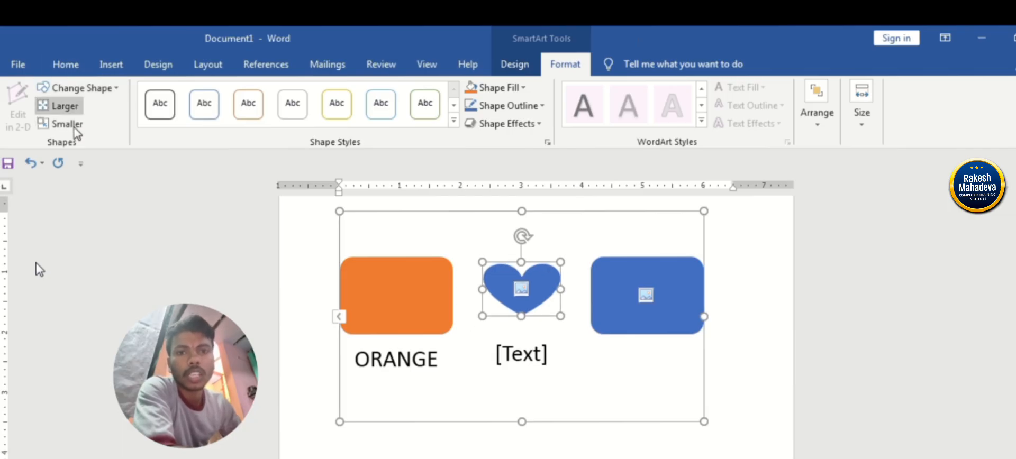
click(66, 107)
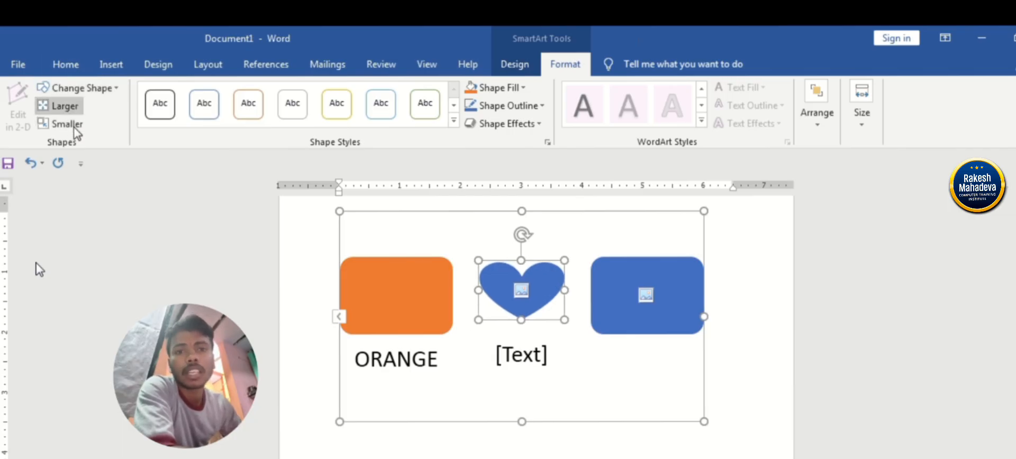
click(66, 108)
click(66, 107)
click(66, 107)
click(66, 107)
click(67, 107)
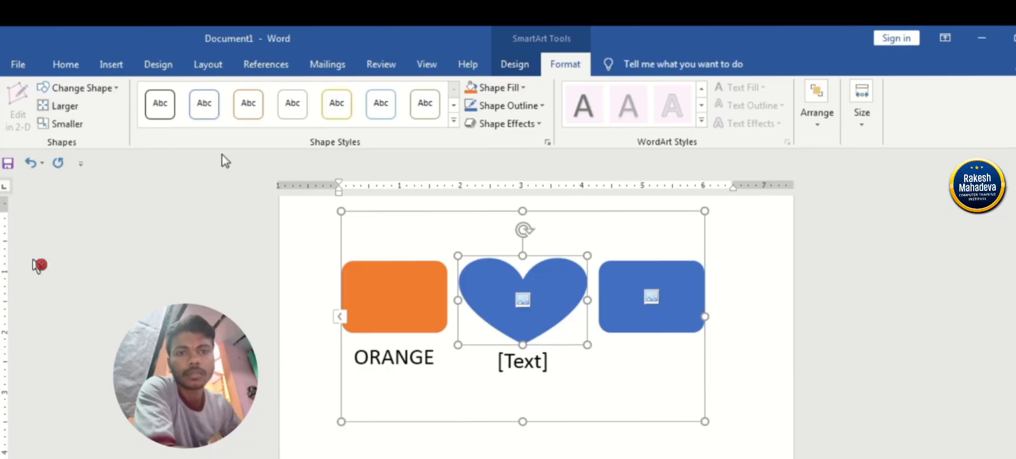
Select the whole SmartArt graphic and switch its layout direction to Right to Left.
click(418, 210)
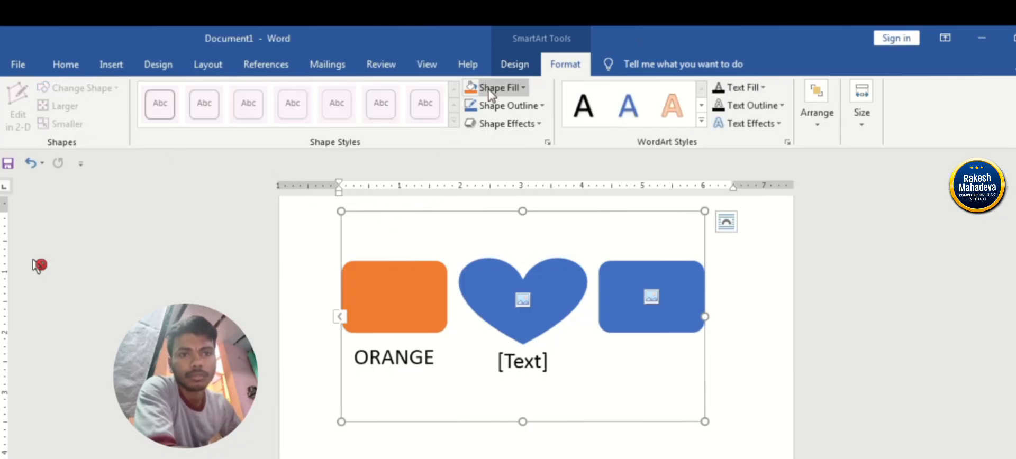
click(511, 66)
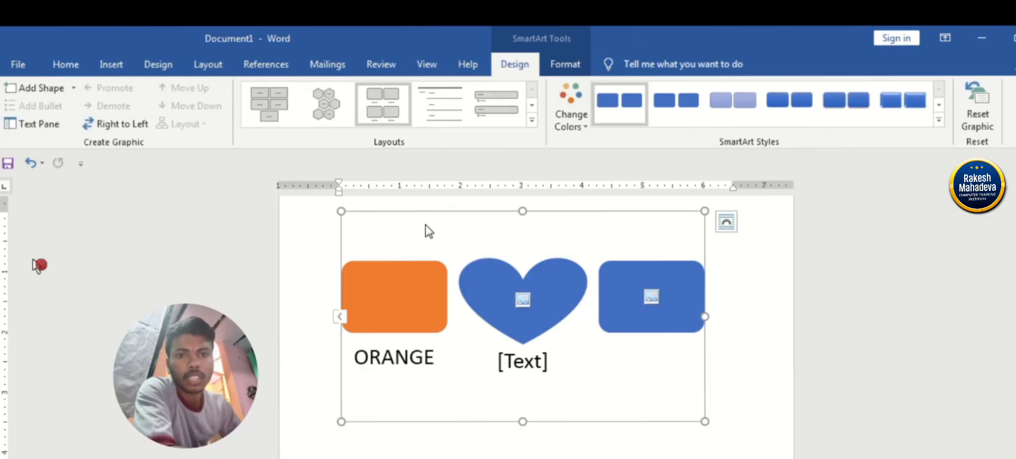
click(117, 123)
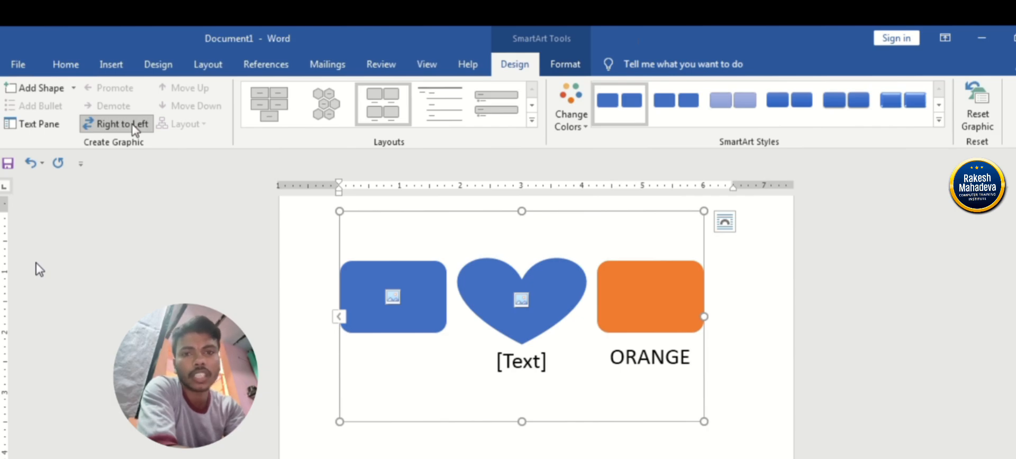
Enter the SmartArt text H. for the heart and a person's first name for the blue rounded box.
click(43, 125)
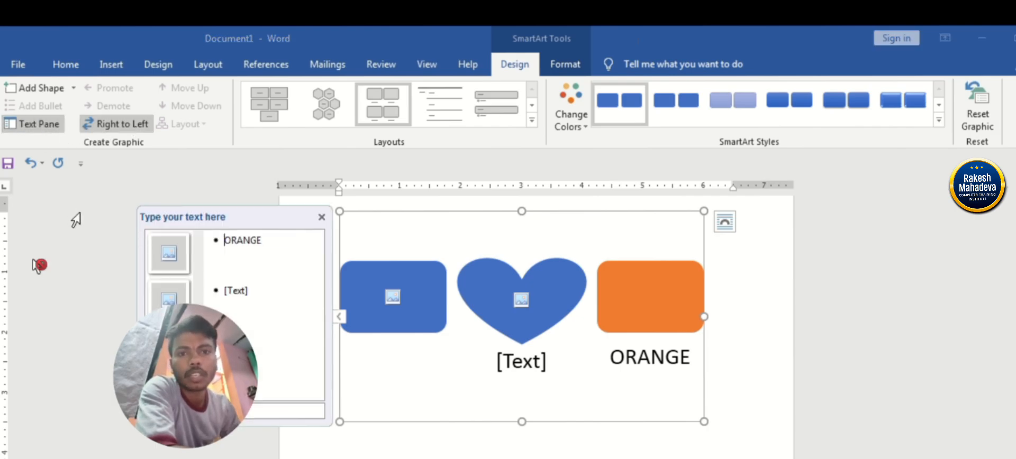
click(260, 287)
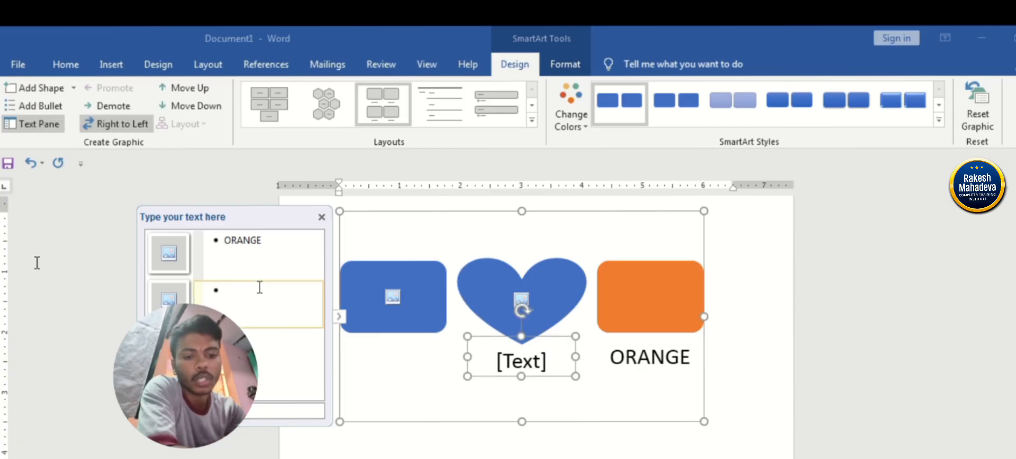
text(HE)
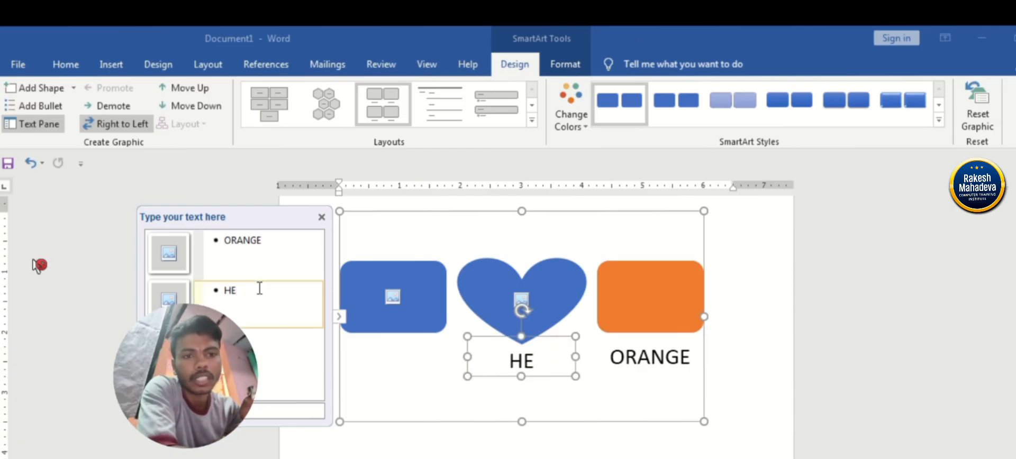
key(BackSpace)
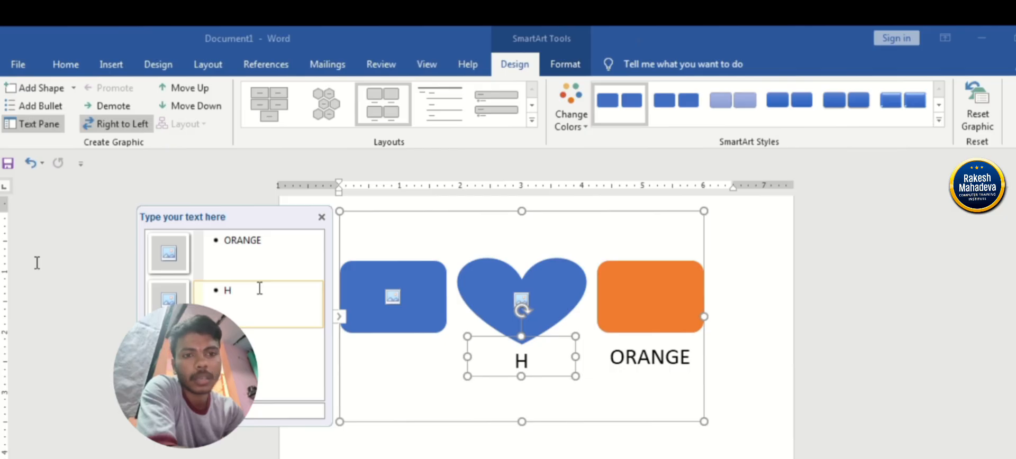
text(.)
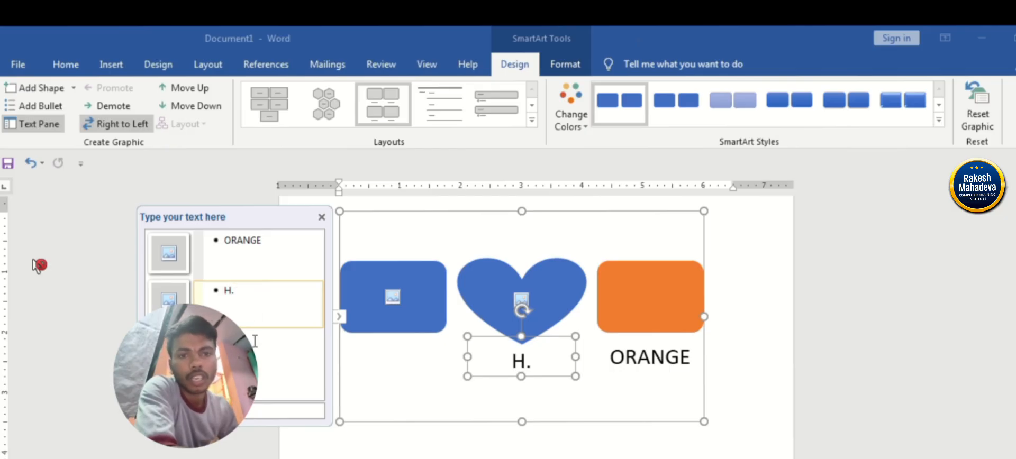
click(279, 340)
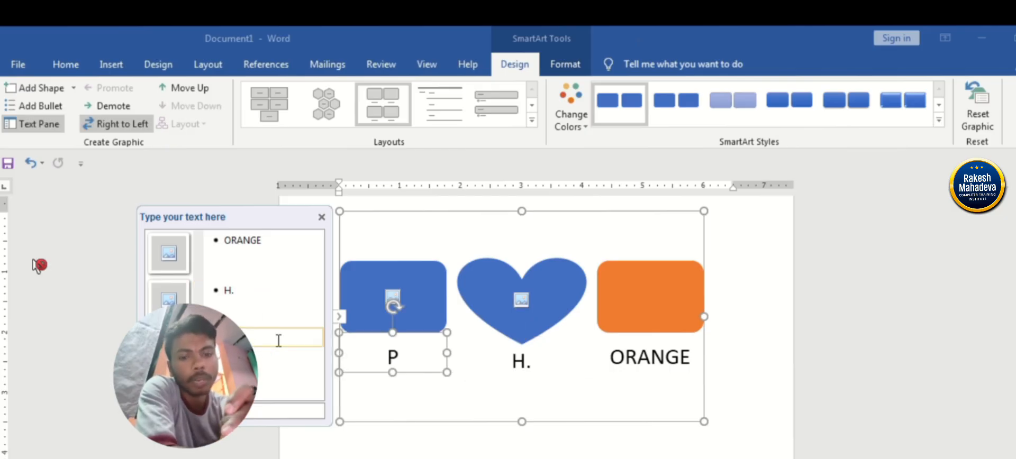
text(PAWAN)
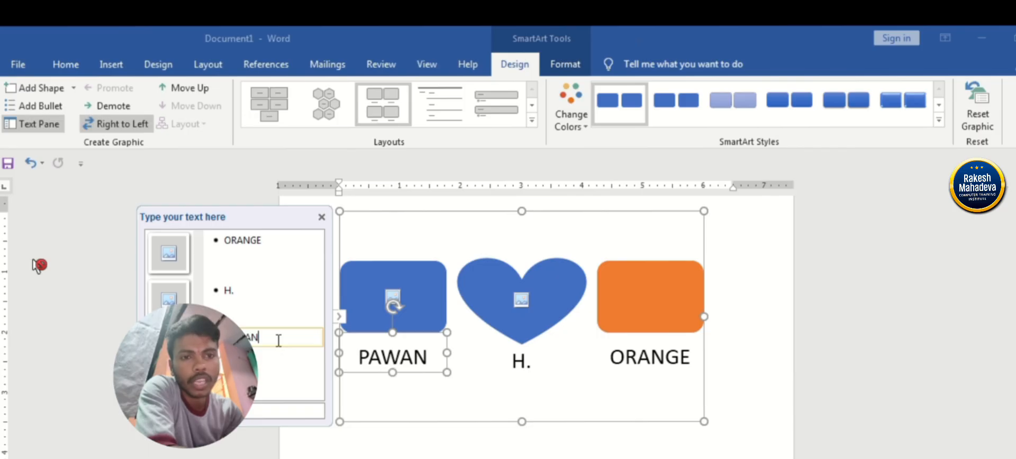
click(321, 217)
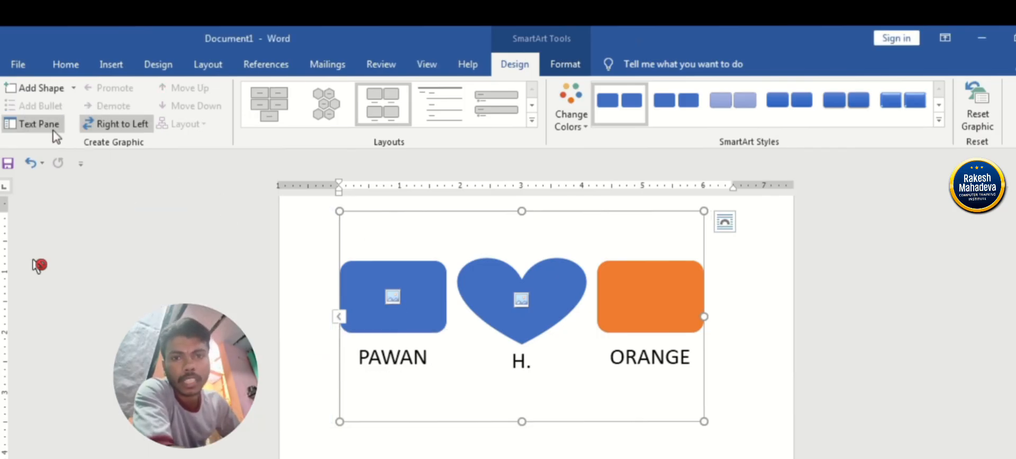
Move the blue rounded box up two places in the SmartArt order, ahead of the orange box.
click(389, 269)
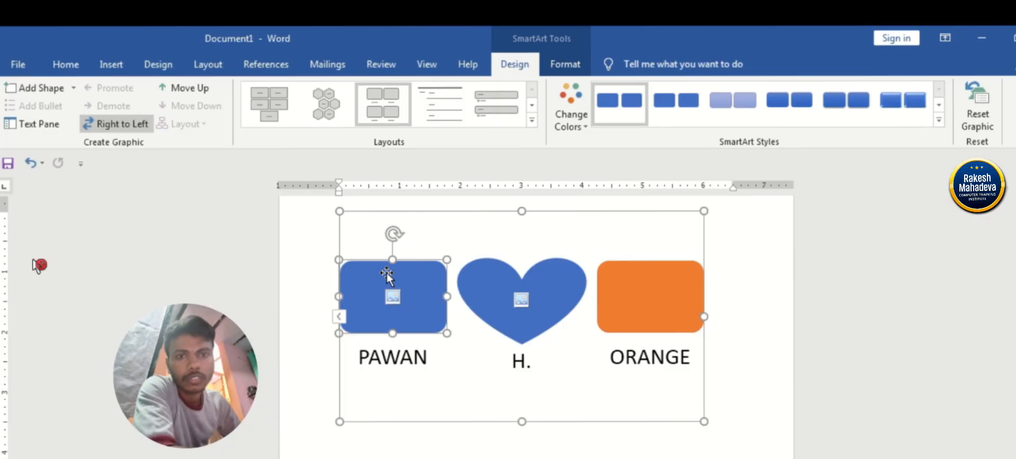
click(196, 91)
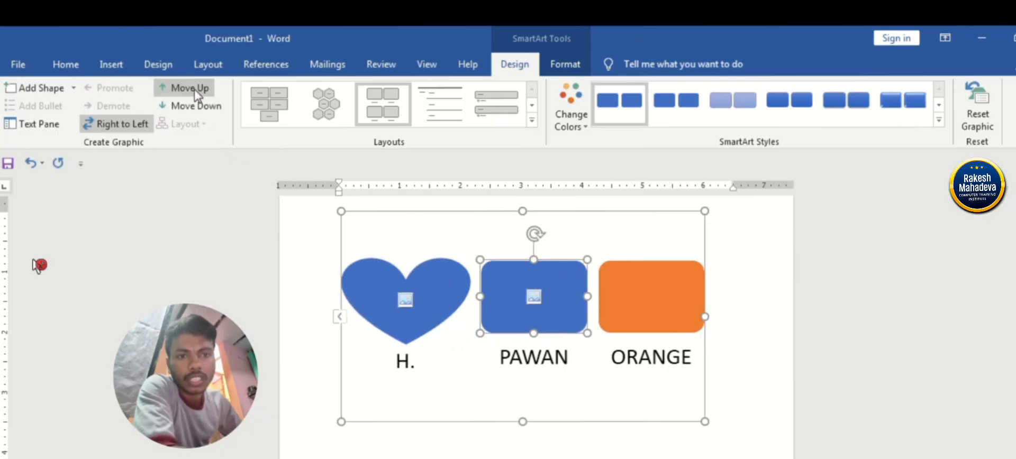
click(195, 91)
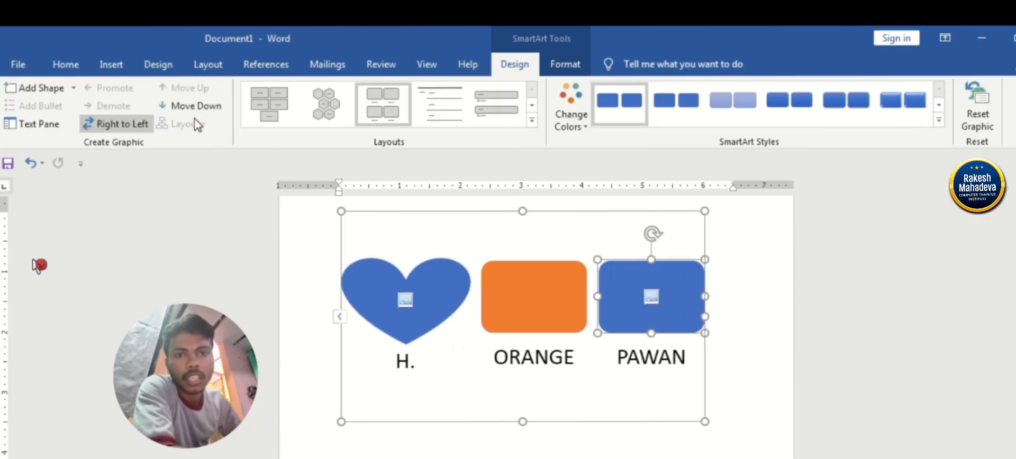
Move the blue rounded box down two places in the SmartArt order and back up, and toggle the Right to Left direction off and on.
click(199, 106)
click(202, 110)
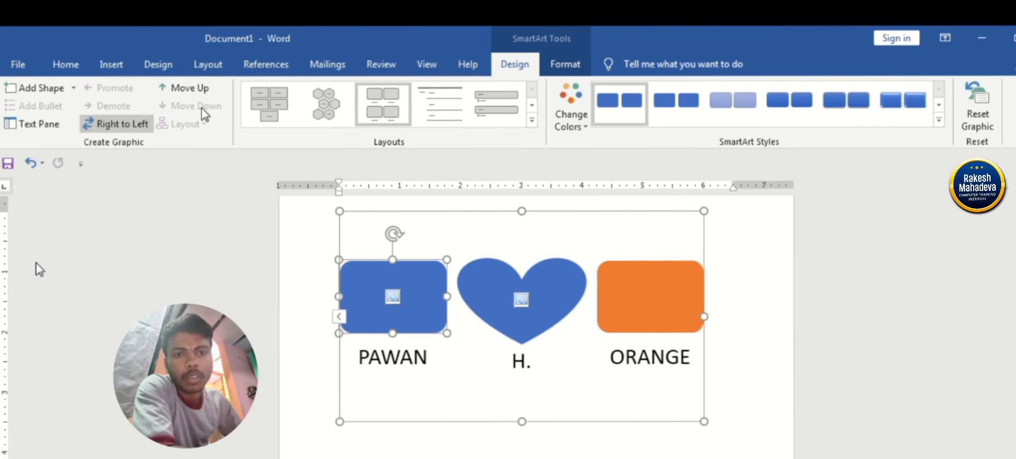
click(192, 90)
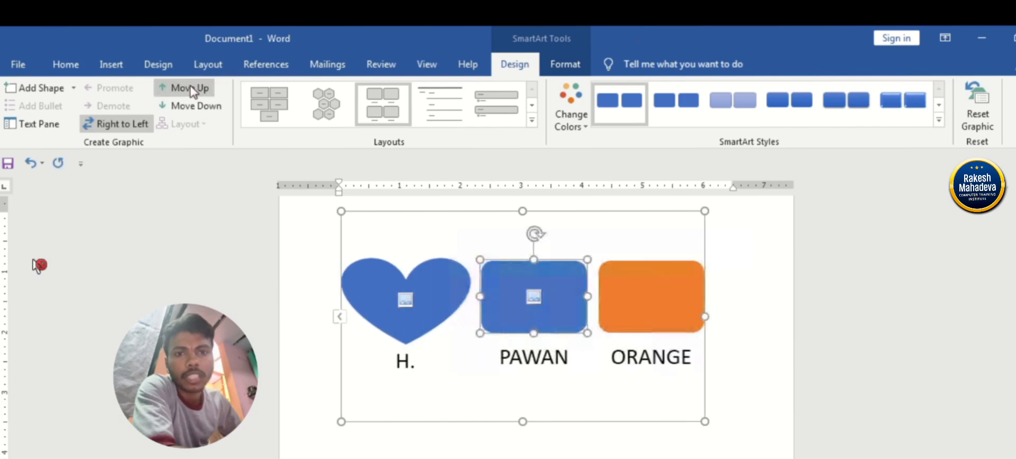
click(191, 90)
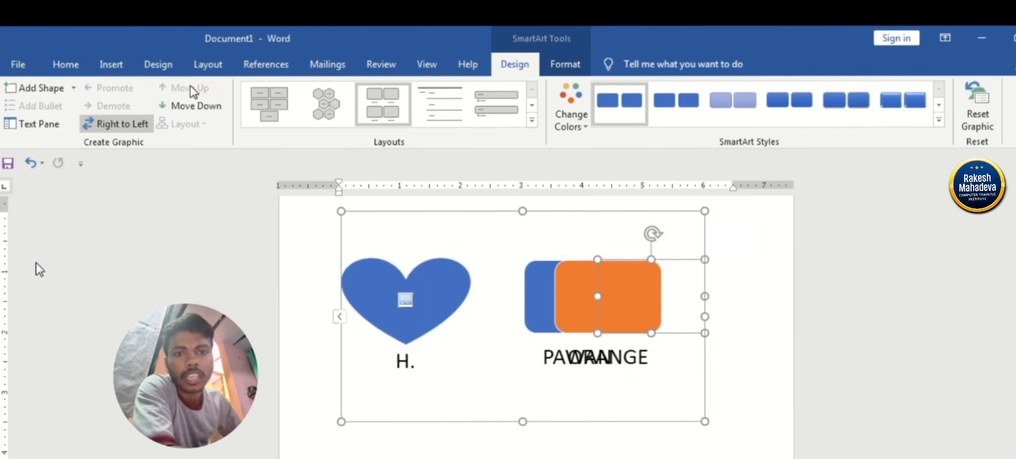
click(92, 128)
click(116, 127)
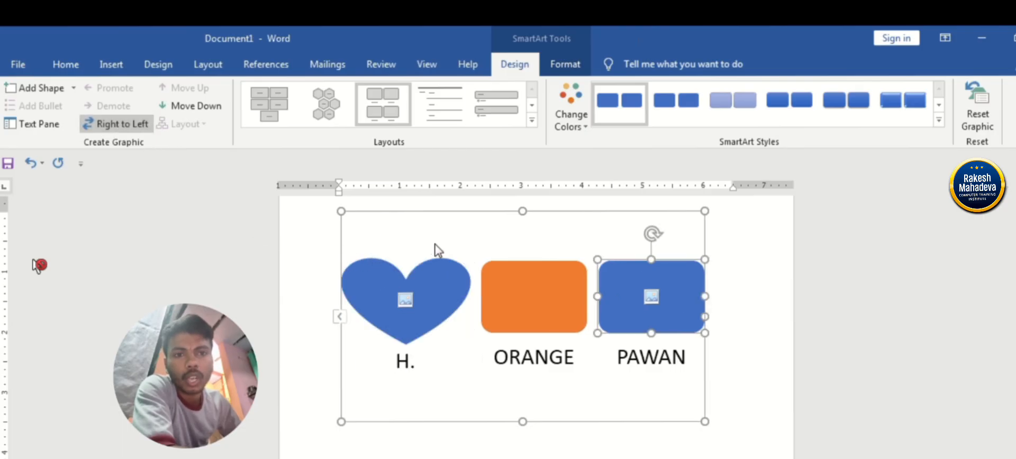
Add a new shape after the orange box in the SmartArt graphic, demote it one level, and promote it back to a shape.
click(532, 327)
click(44, 91)
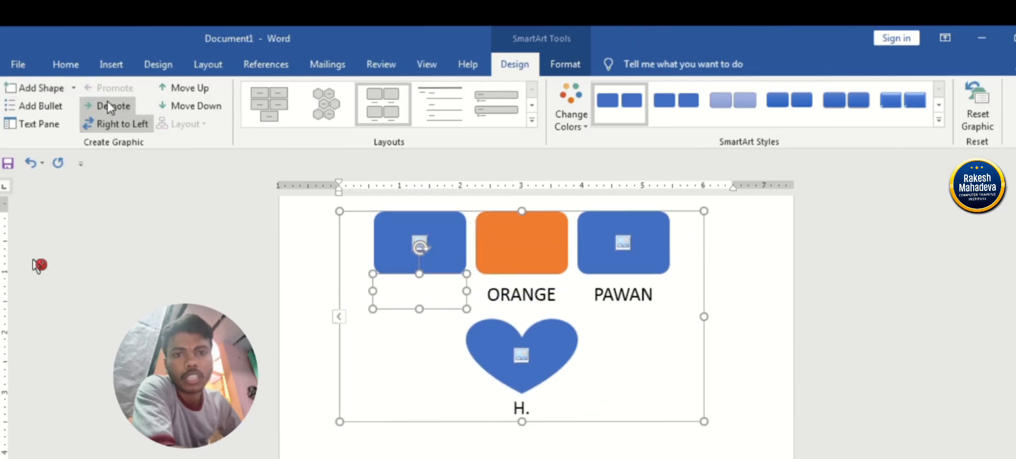
click(112, 107)
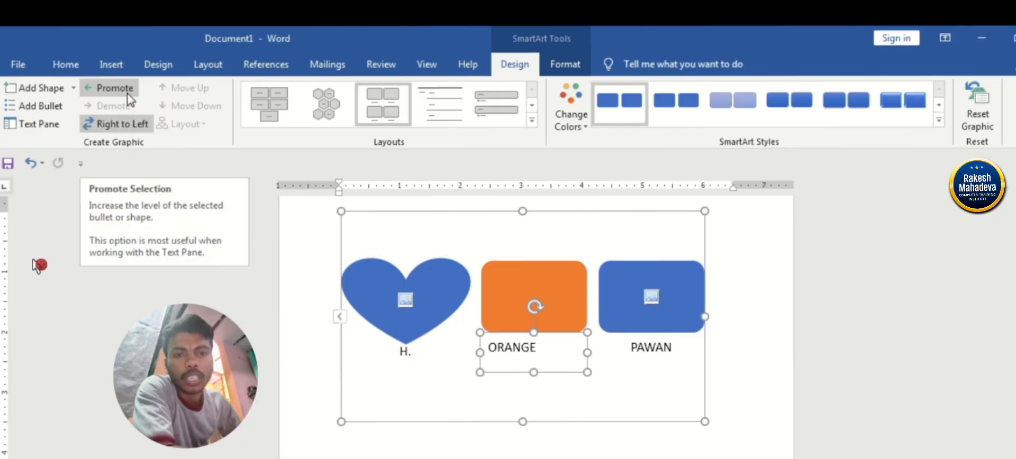
click(114, 88)
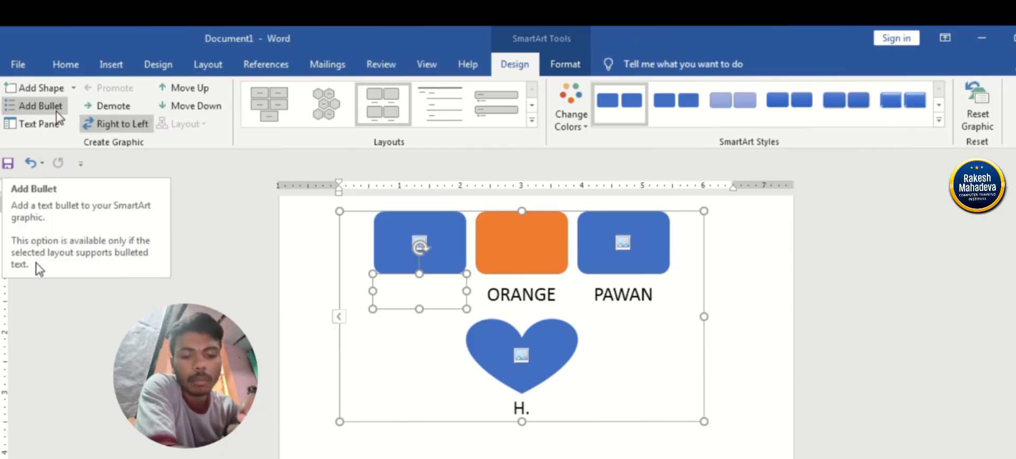
Caption the new SmartArt shape TOPIC and add two bullets beneath it reading XXXXXXX and XXXXXX.
text(T)
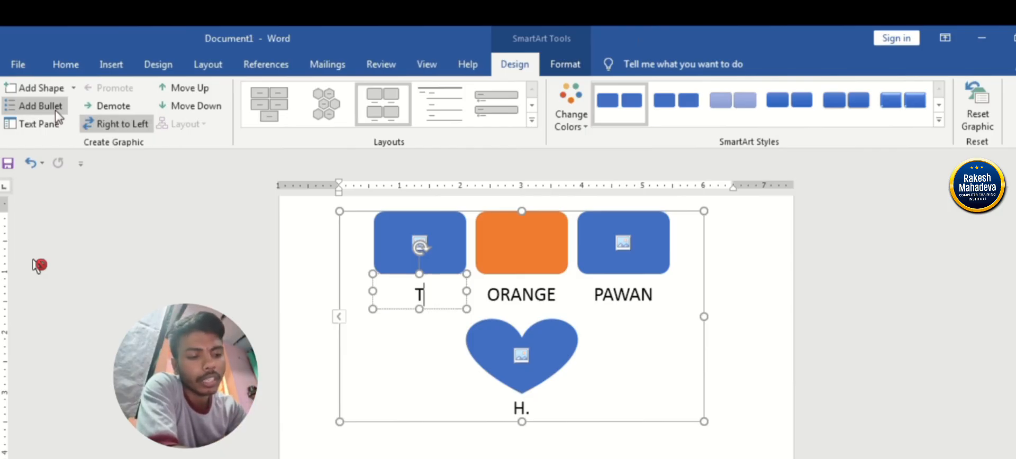
text(OPIC)
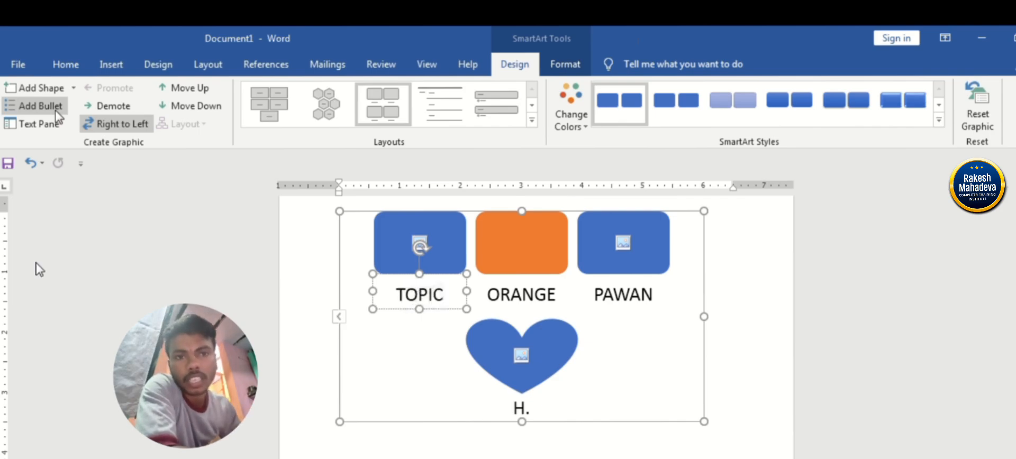
key(Return)
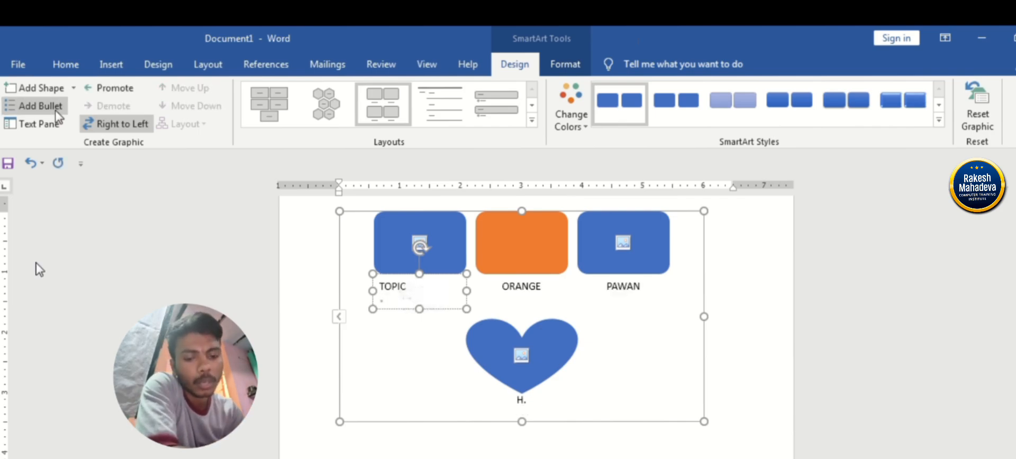
text(xxxxxxxx)
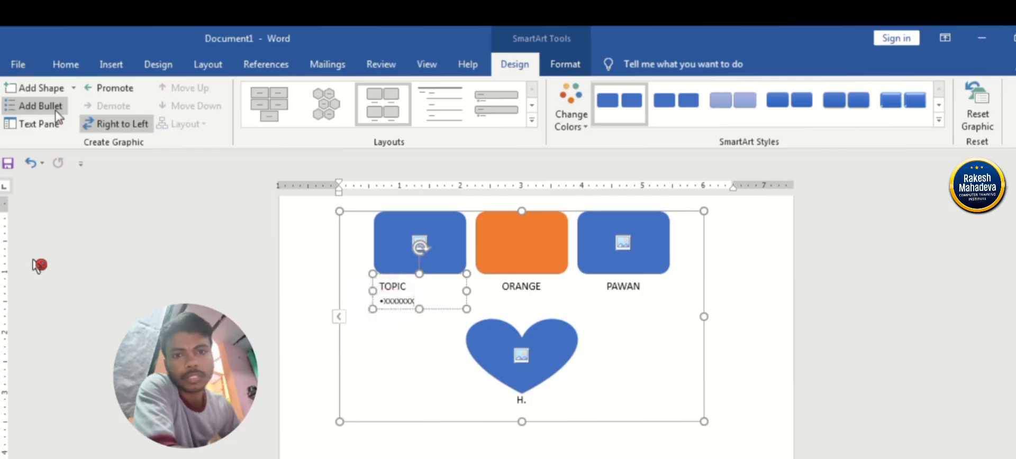
click(57, 115)
text(xxxxxxx)
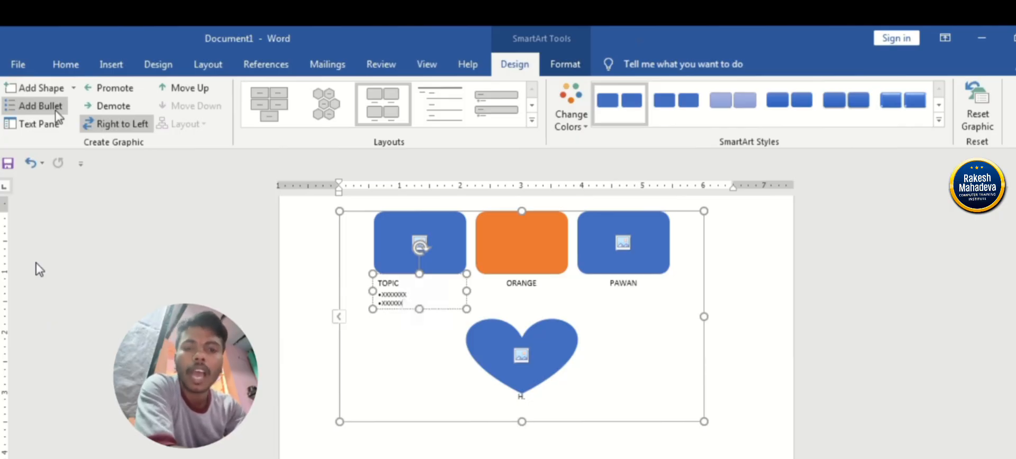
Select all the shapes and delete the whole SmartArt graphic, and display the Insert commands.
click(36, 265)
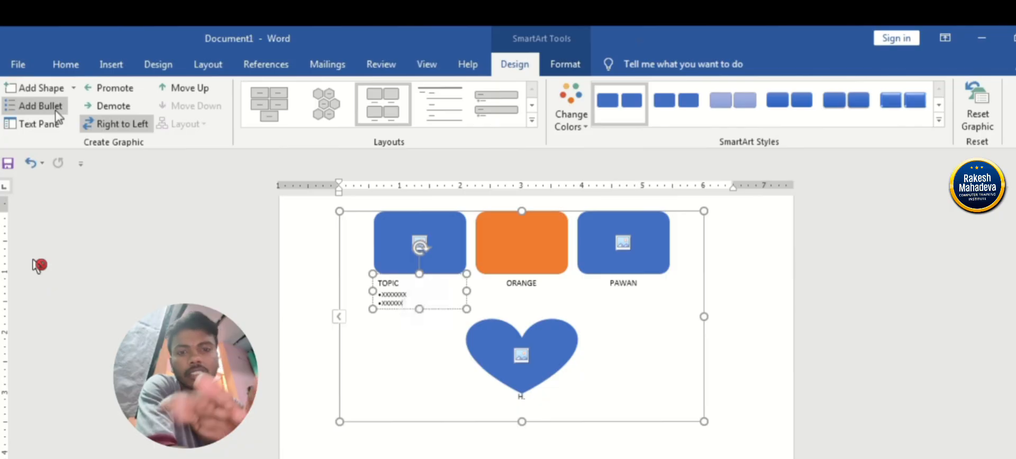
key(ctrl+a)
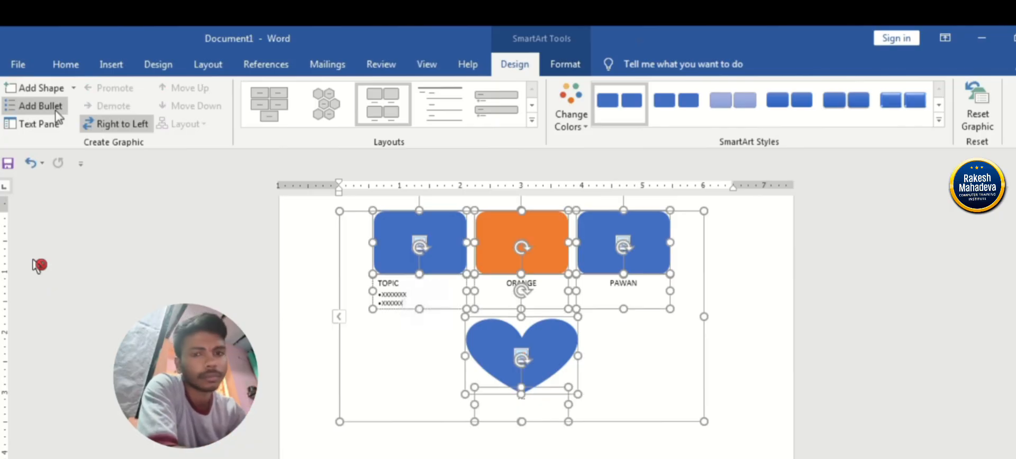
key(Delete)
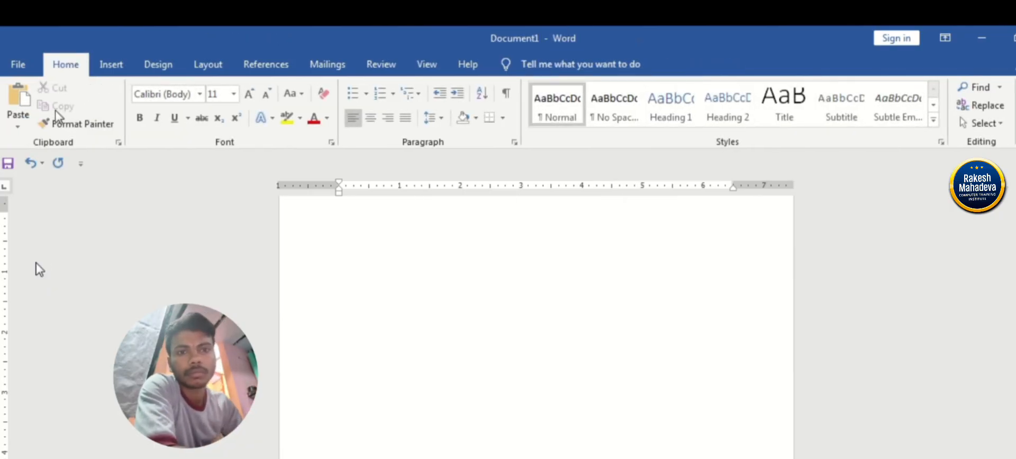
click(111, 65)
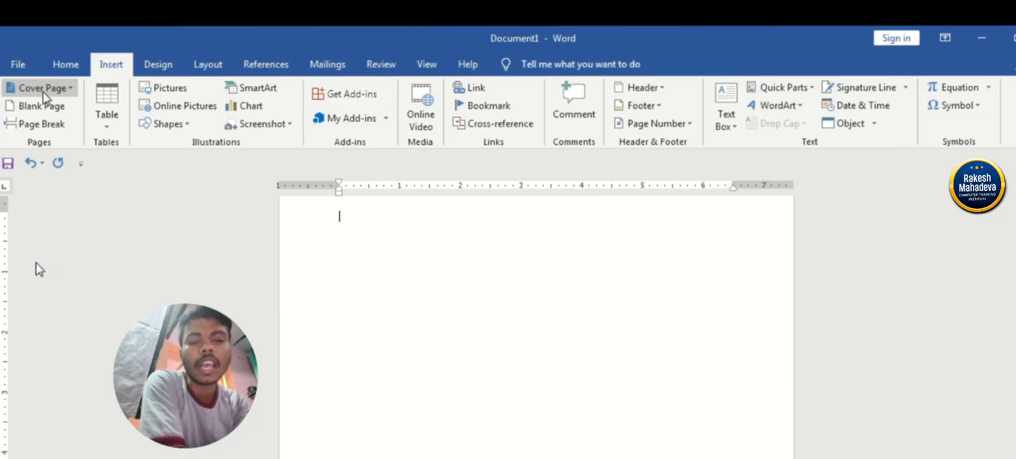
right_click(37, 270)
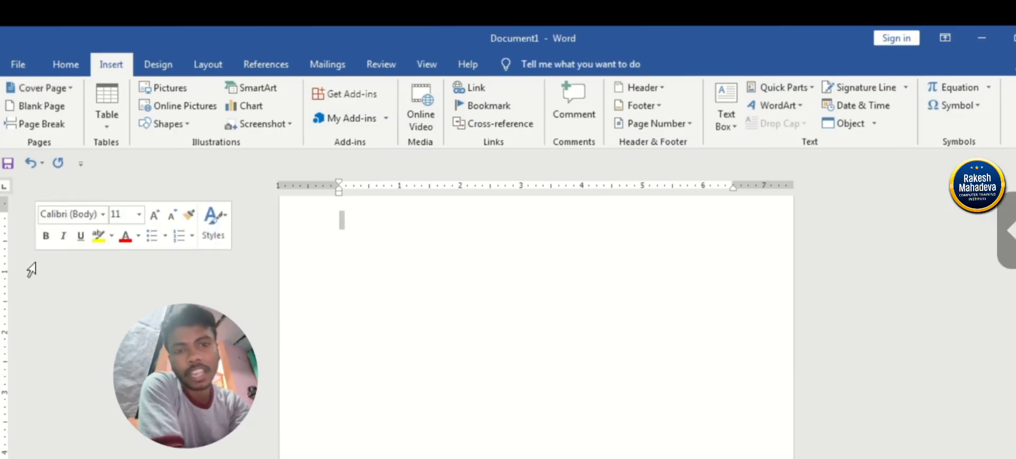